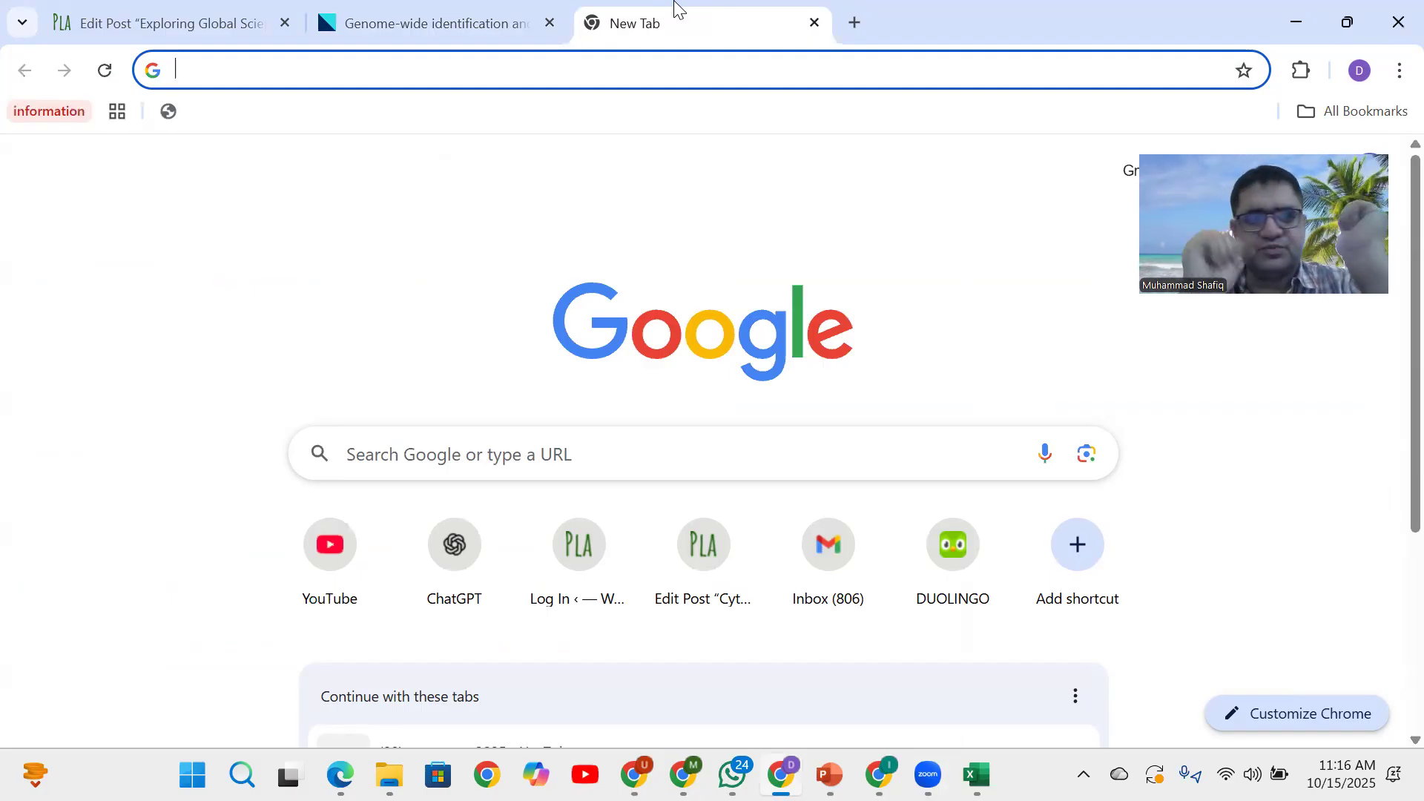
Open the Phytozome website at phytozome-next.jgi.doe.gov and sign in to the JGI account
{"action": "type", "text": "phy"}
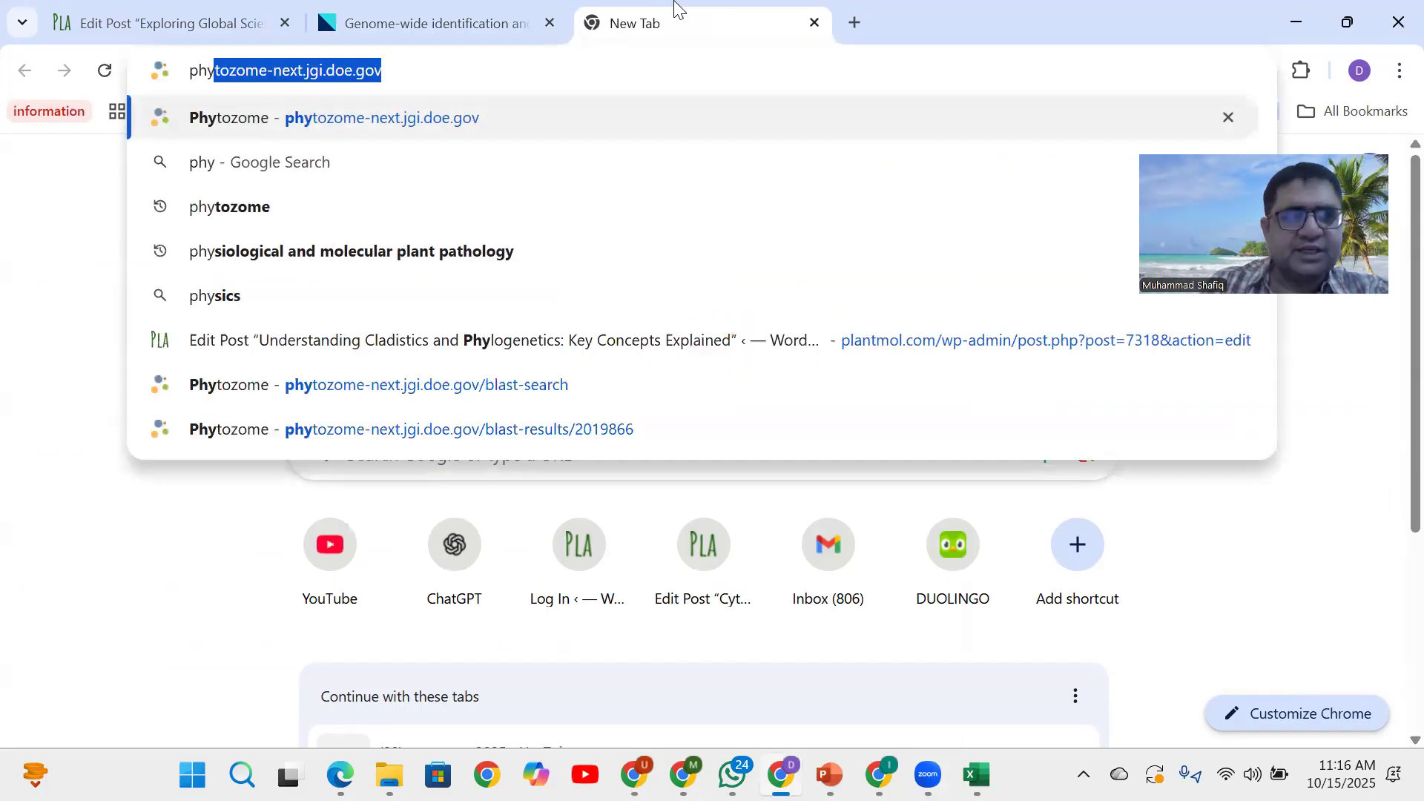
{"action": "left_click", "coordinate": [402, 119]}
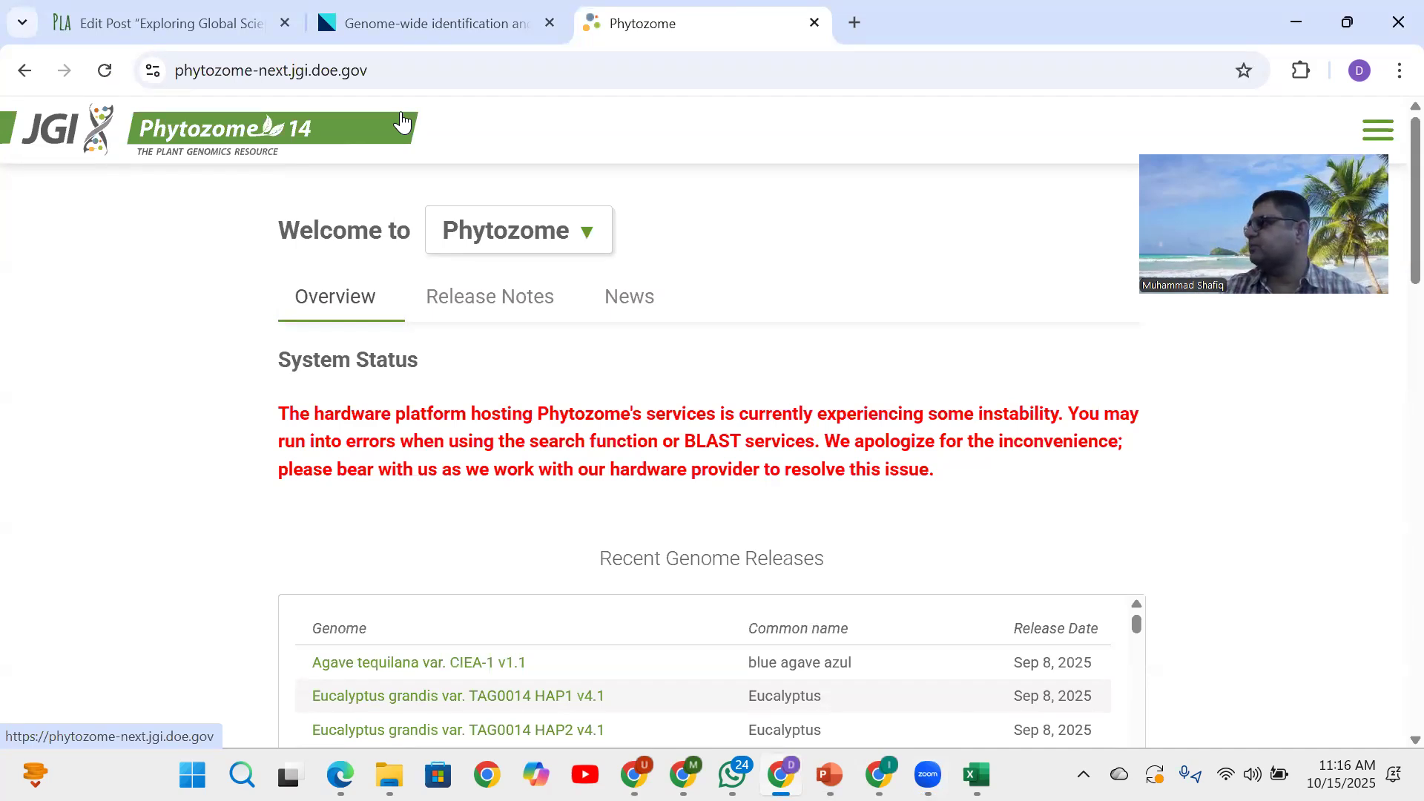
{"action": "left_click", "coordinate": [1377, 132]}
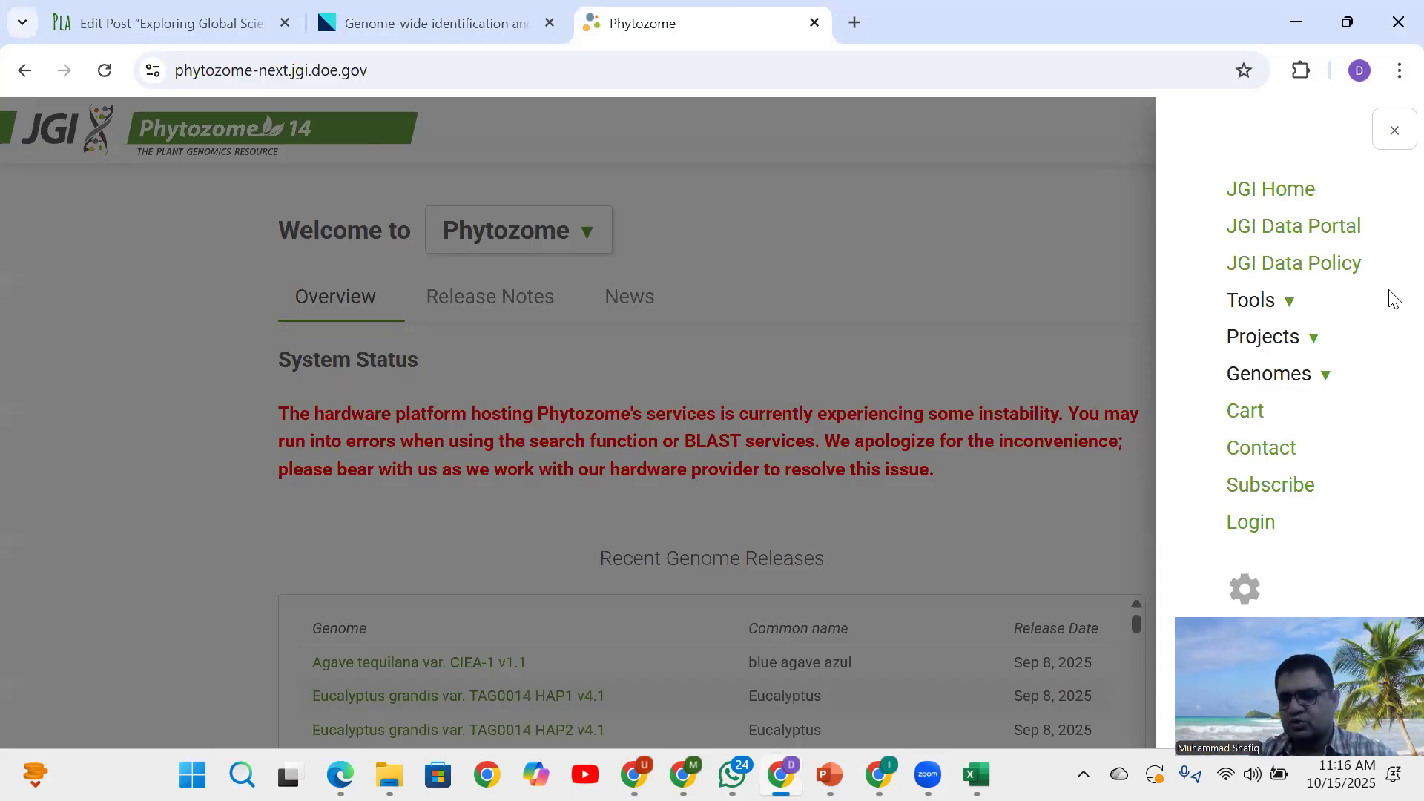
{"action": "left_click", "coordinate": [1249, 534]}
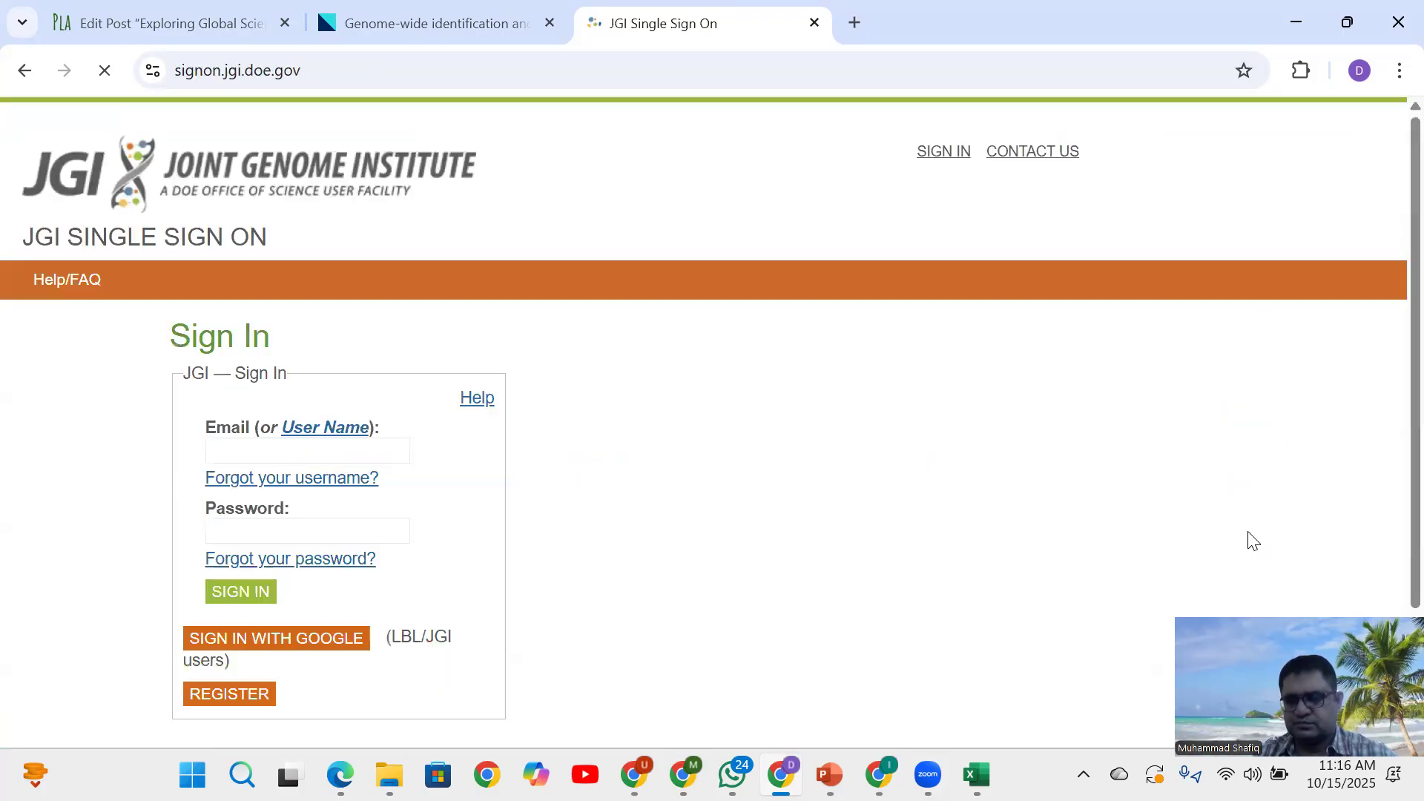
{"action": "left_click", "coordinate": [256, 594]}
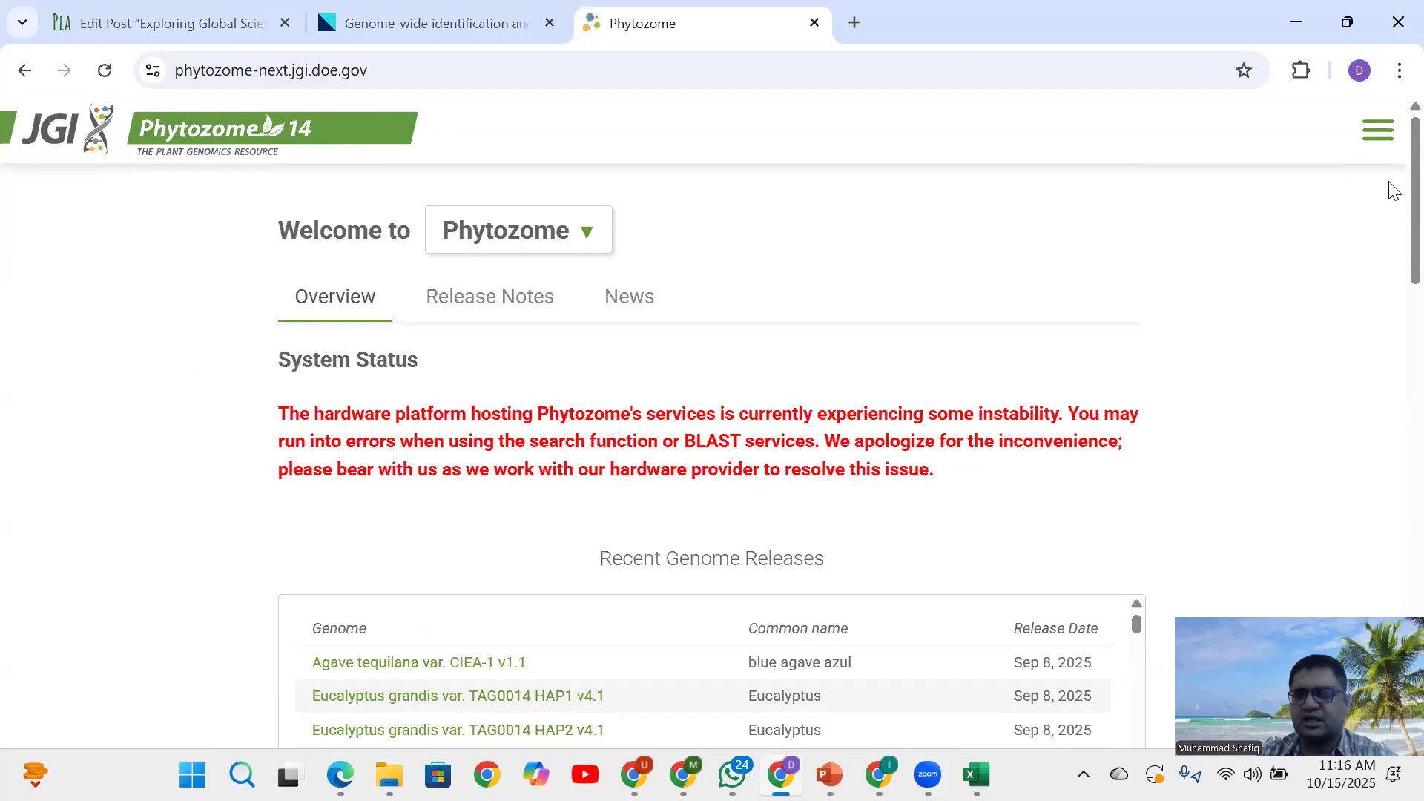
Open the organism page for Lens culinaris v1 from Phytozome's list of genomes
{"action": "left_click", "coordinate": [1380, 131]}
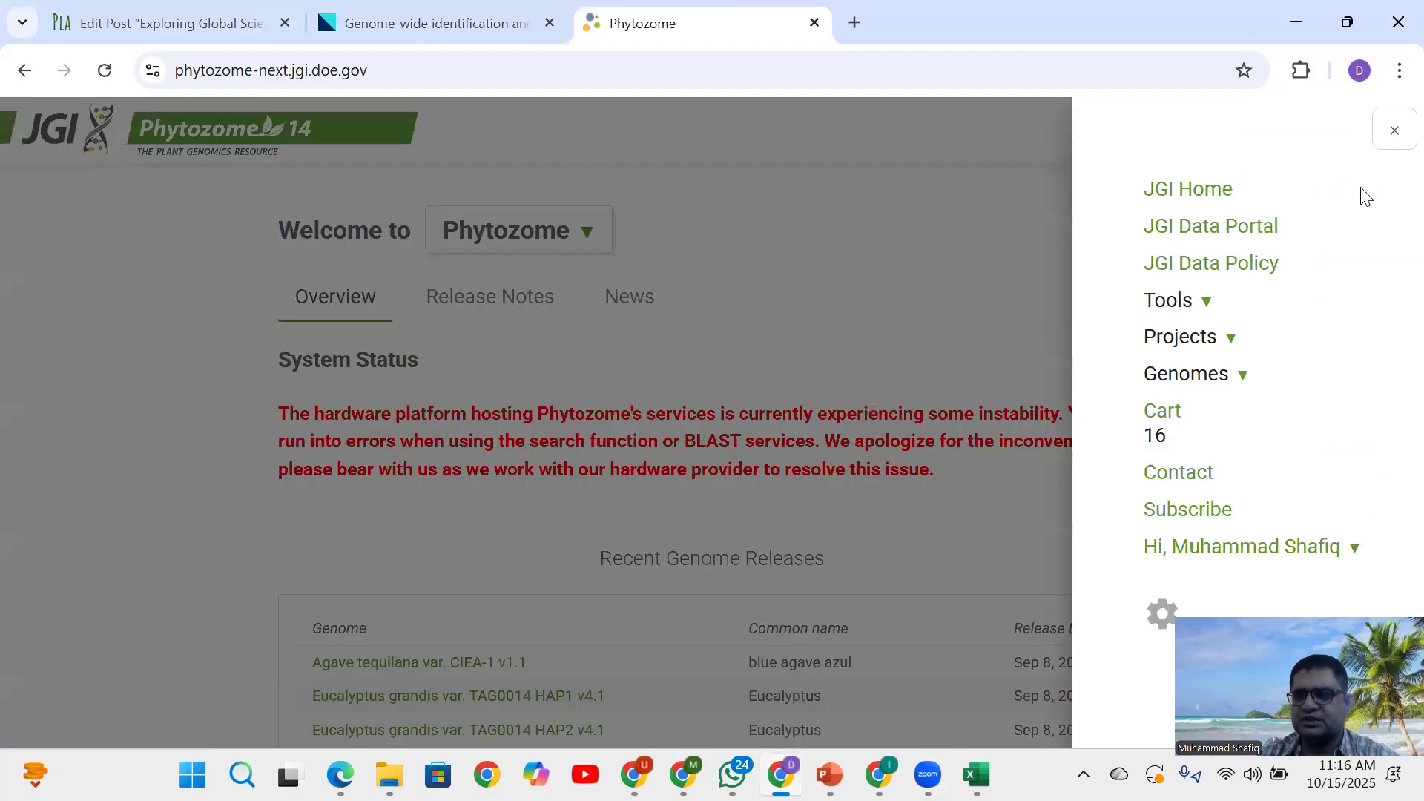
{"action": "left_click", "coordinate": [1238, 377]}
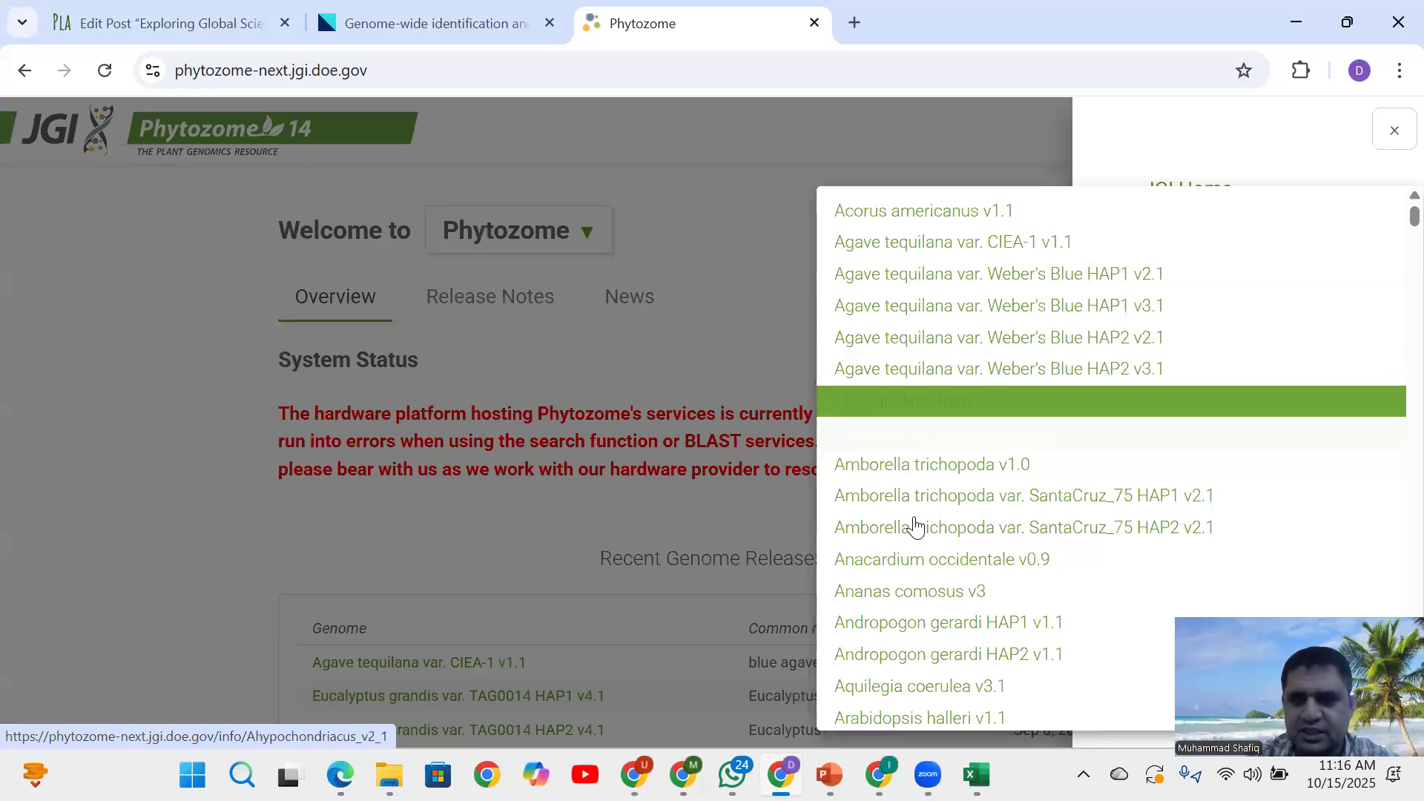
{"action": "key", "text": "l"}
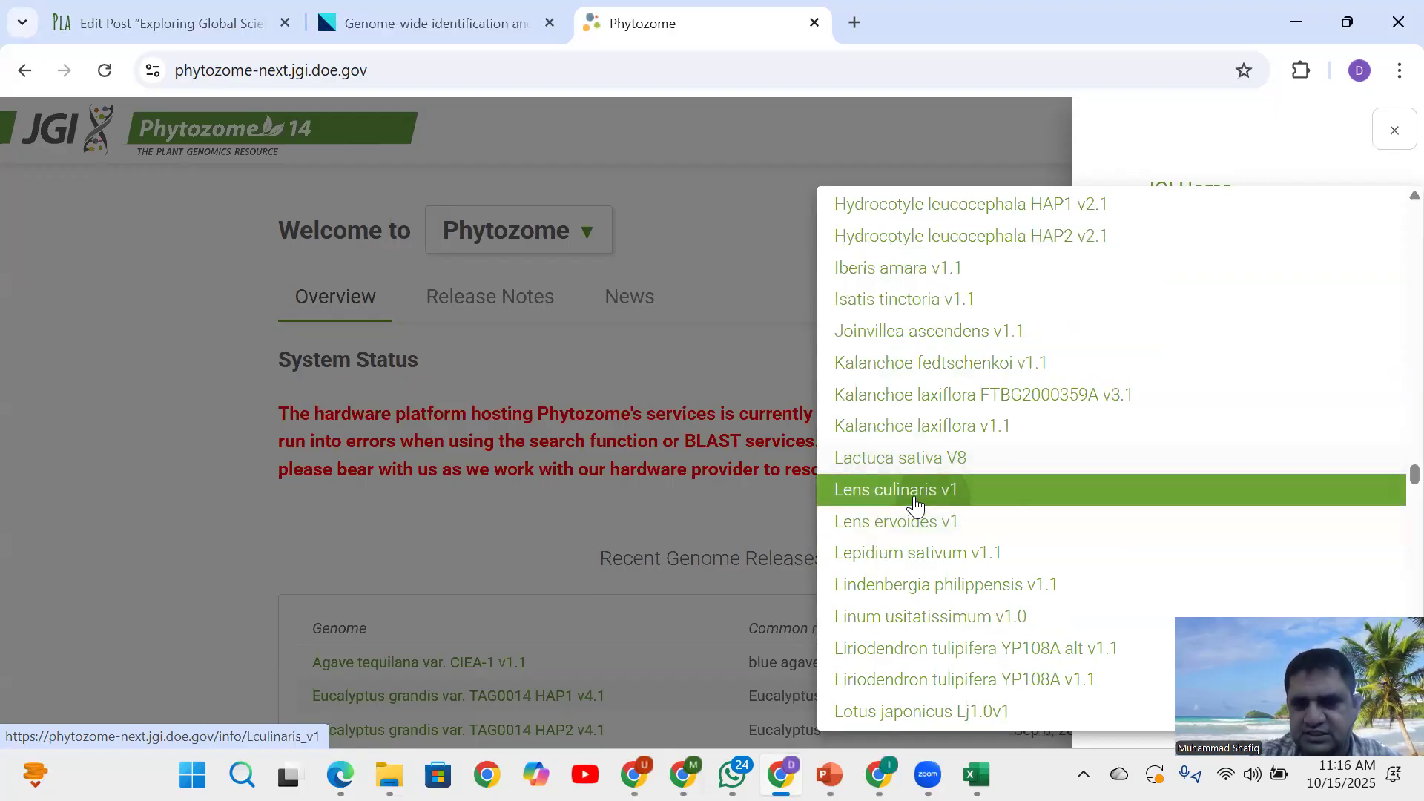
{"action": "left_click", "coordinate": [915, 503]}
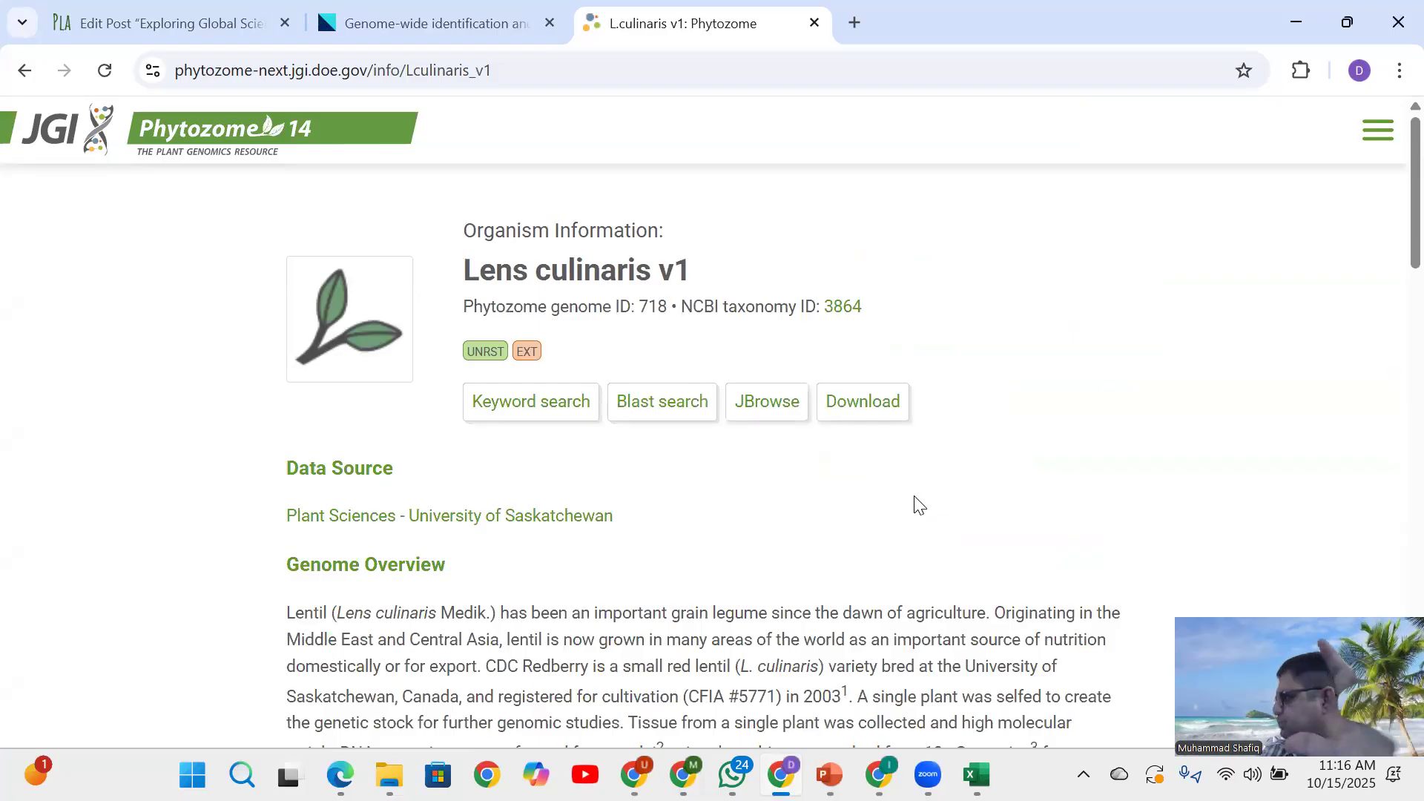
Go to the genome's download files in the JGI Data Portal and add Lculinaris_718_v1.protein.fa.gz to the cart
{"action": "left_click", "coordinate": [868, 409]}
{"action": "left_click", "coordinate": [730, 460]}
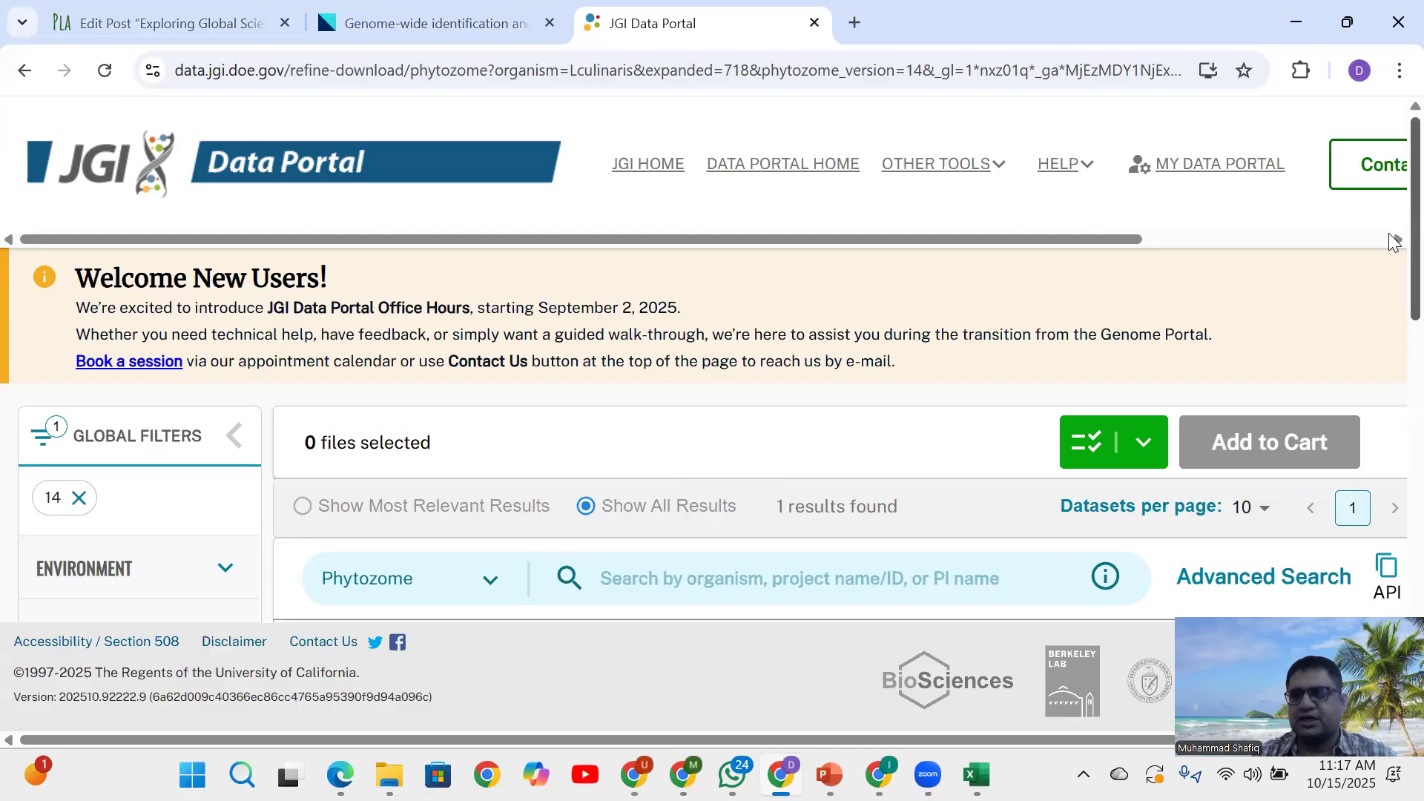
{"action": "scroll", "coordinate": [1387, 296], "scroll_direction": "down", "scroll_amount": 8}
{"action": "scroll", "coordinate": [1391, 445], "scroll_direction": "down", "scroll_amount": 2}
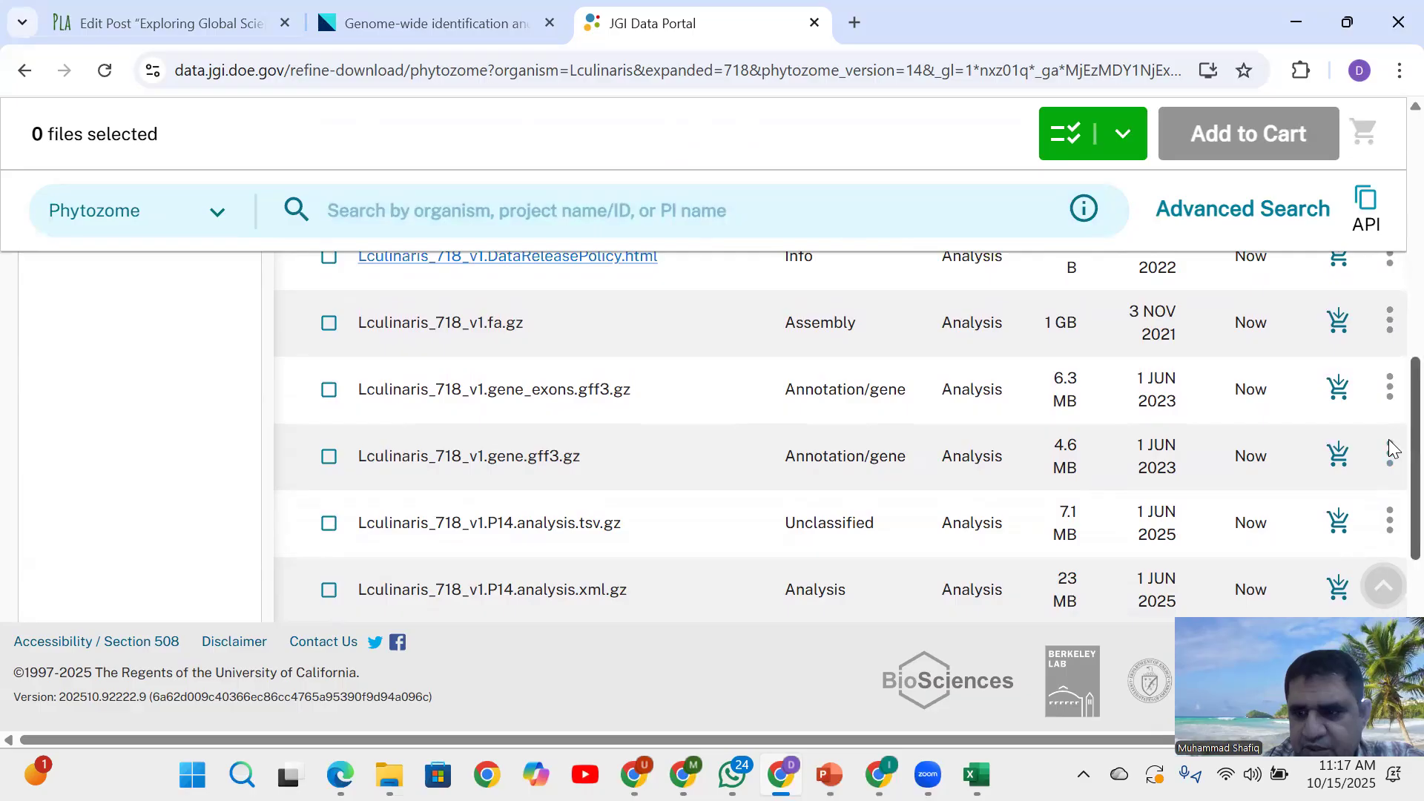
{"action": "scroll", "coordinate": [1392, 514], "scroll_direction": "down", "scroll_amount": 3}
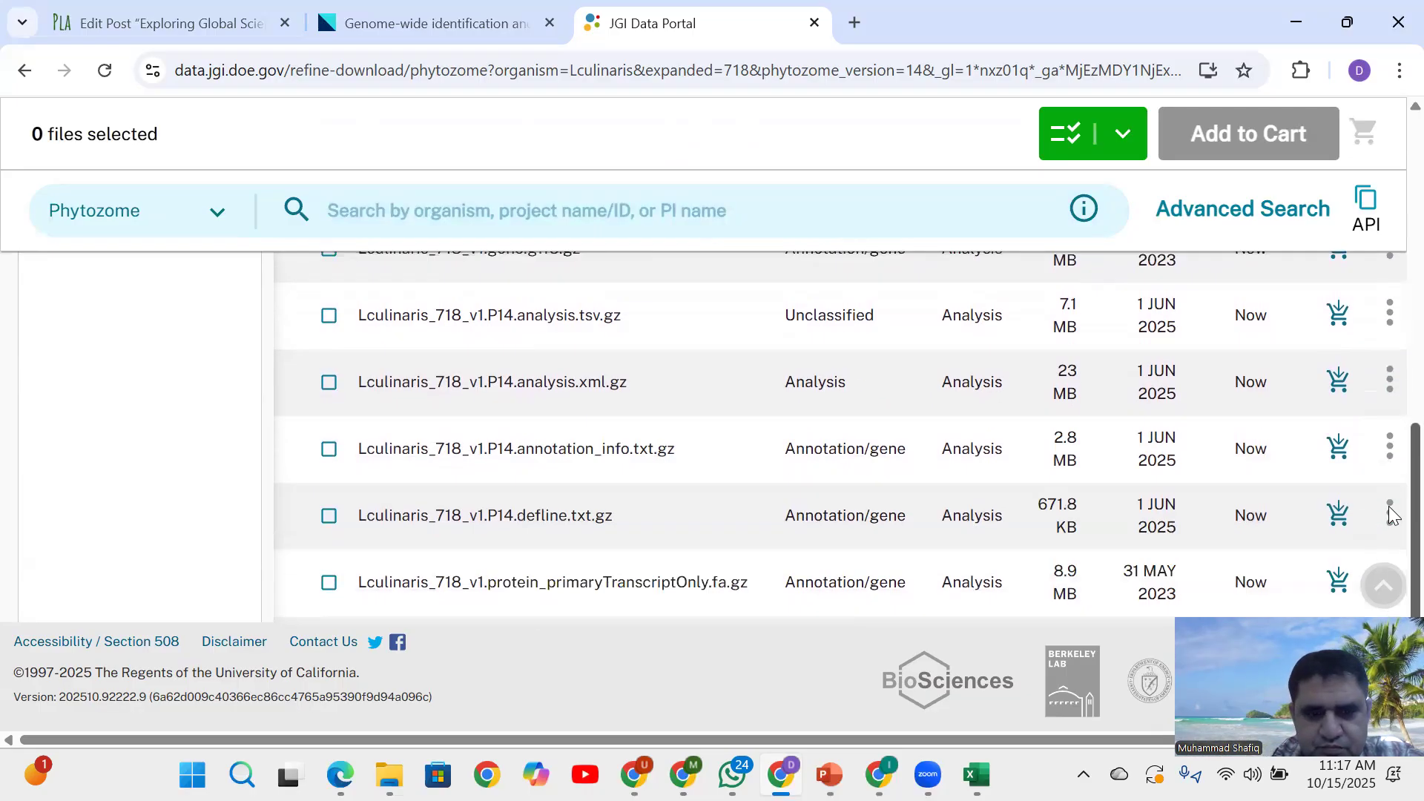
{"action": "scroll", "coordinate": [1387, 519], "scroll_direction": "down", "scroll_amount": 3}
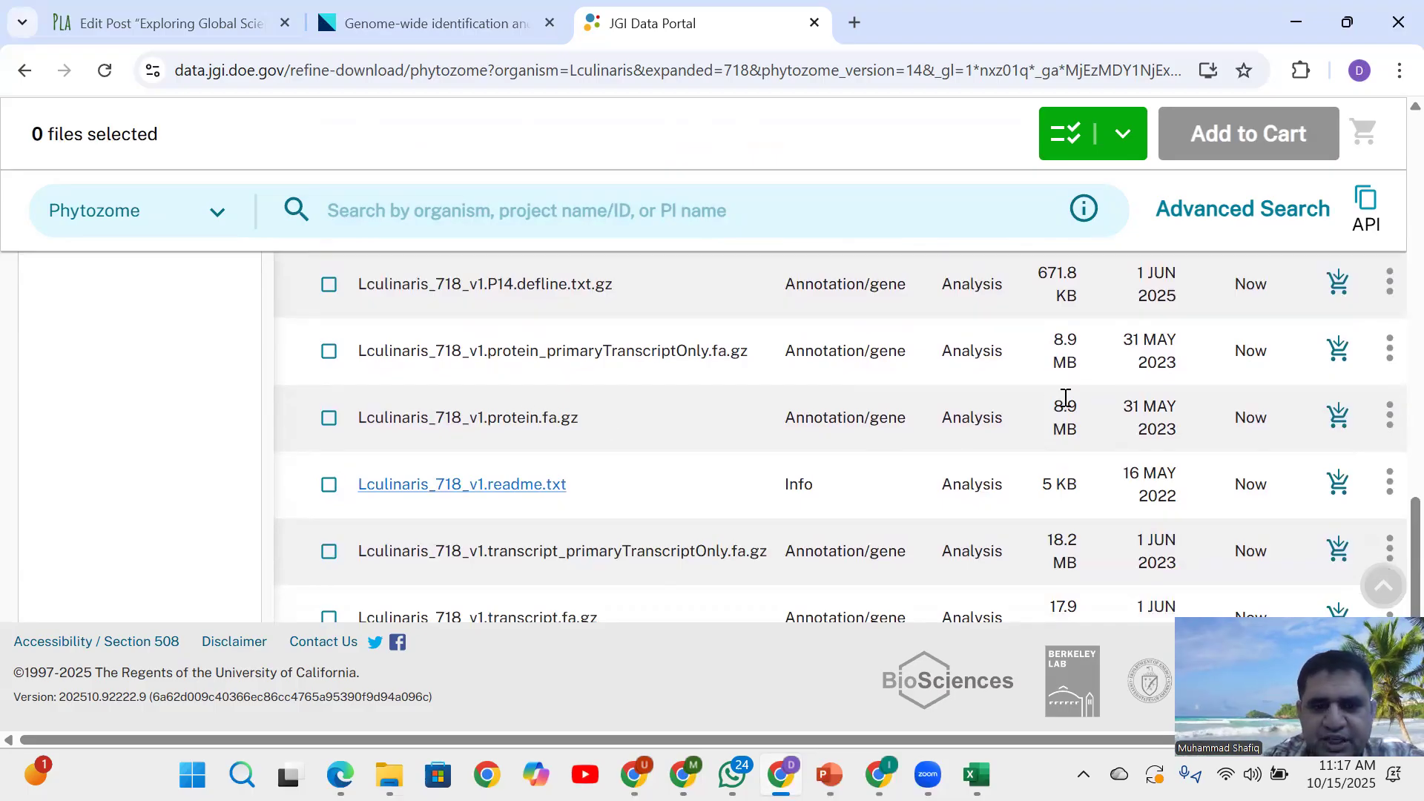
{"action": "left_click", "coordinate": [330, 424]}
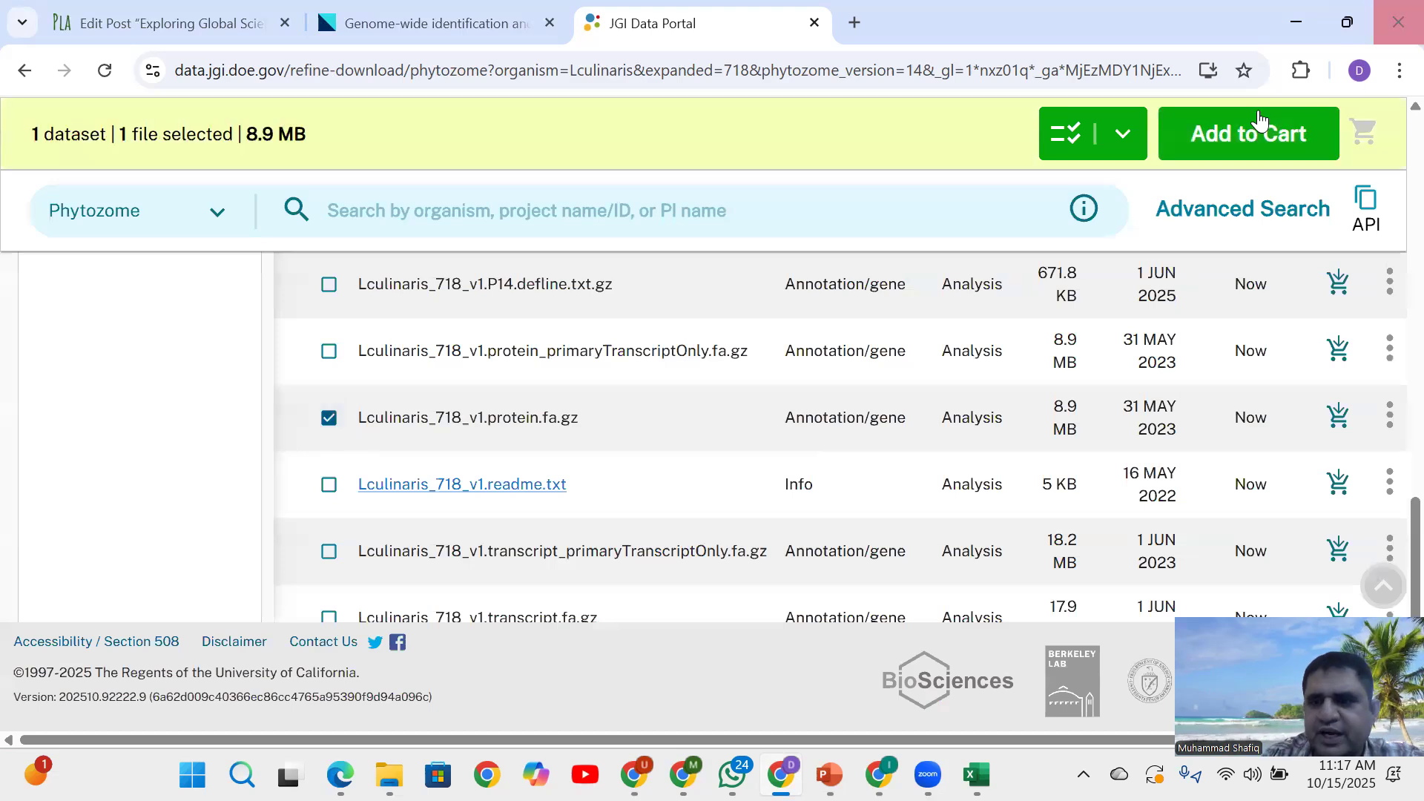
{"action": "left_click", "coordinate": [1217, 138]}
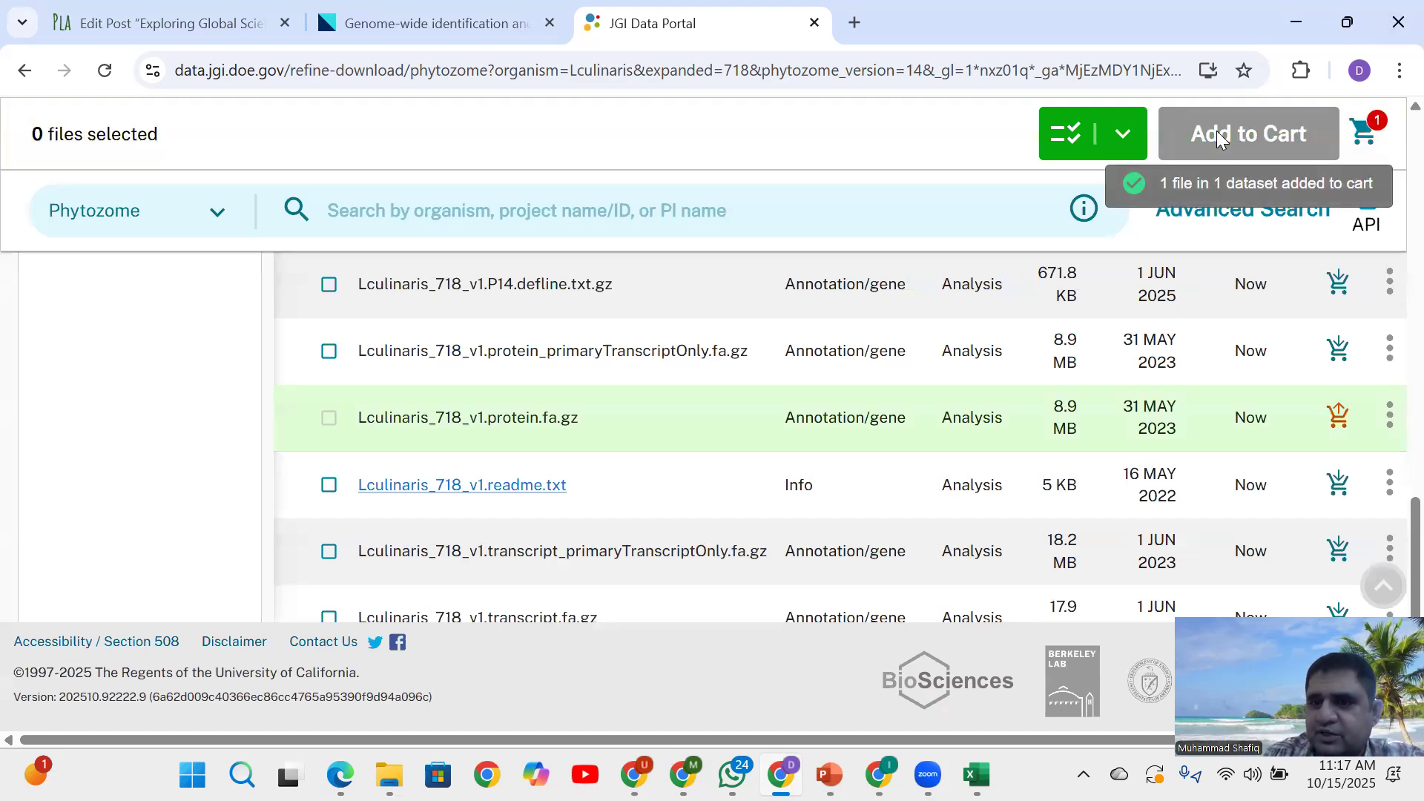
Download the protein file from the cart, agreeing to the JGI Data Utilization Policy
{"action": "left_click", "coordinate": [1370, 133]}
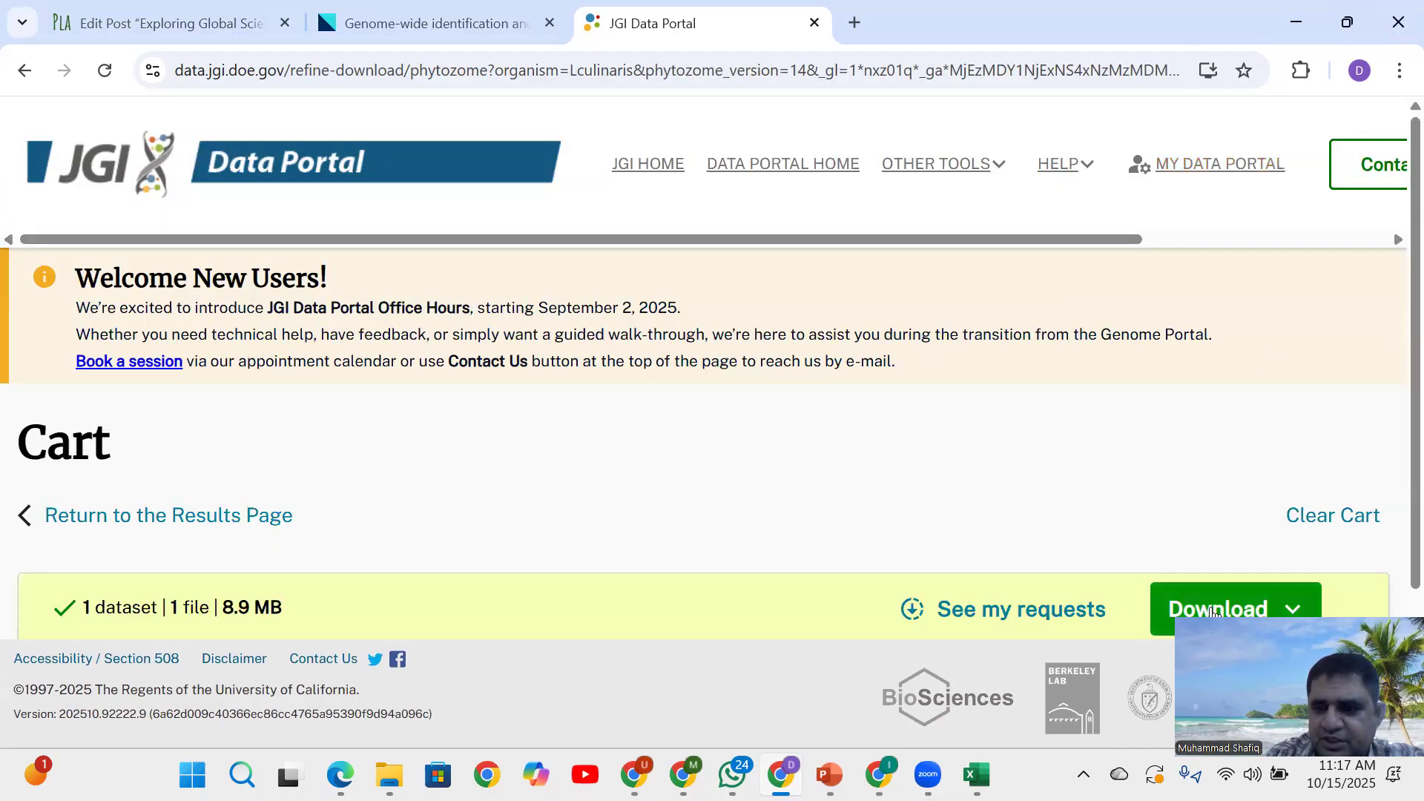
{"action": "left_click", "coordinate": [1214, 610]}
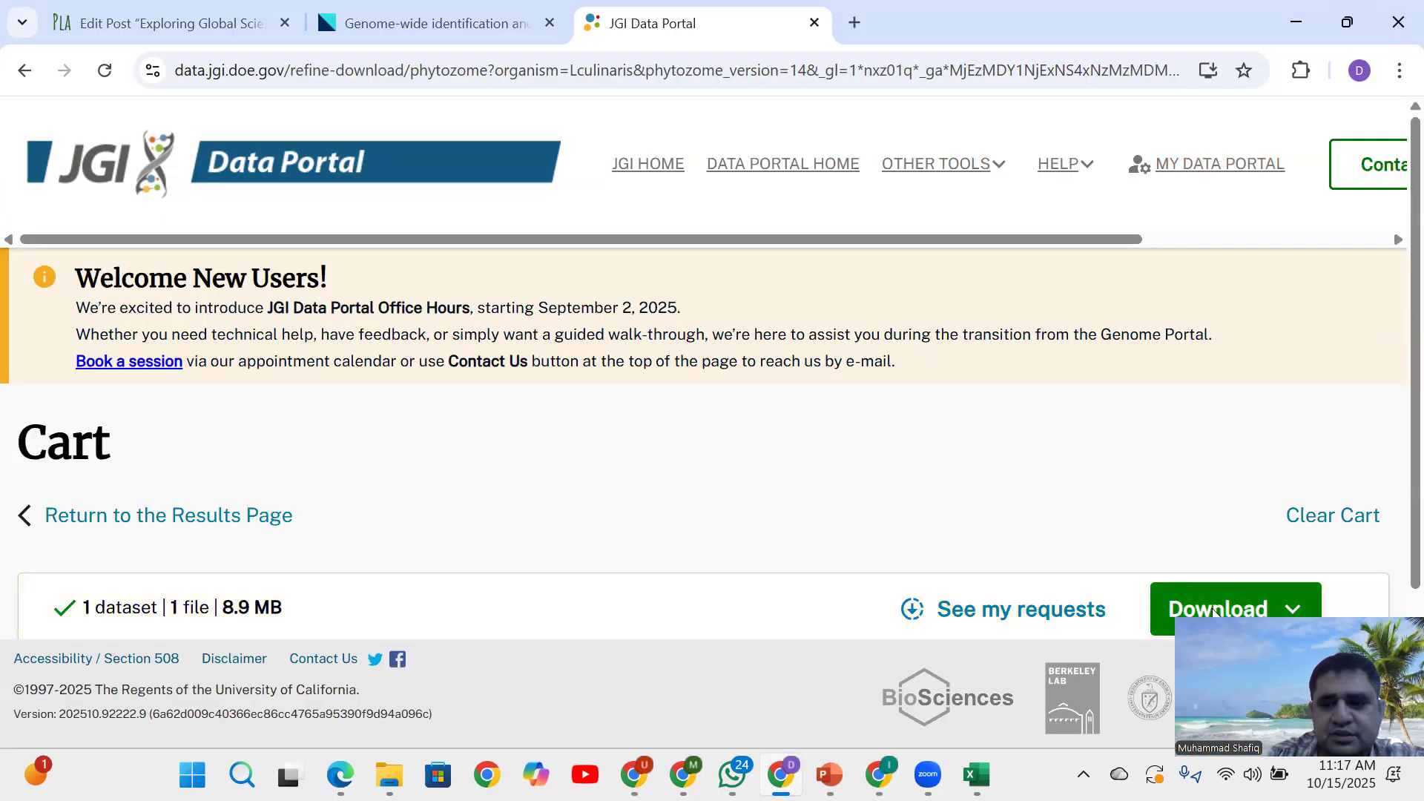
{"action": "left_click", "coordinate": [1215, 633]}
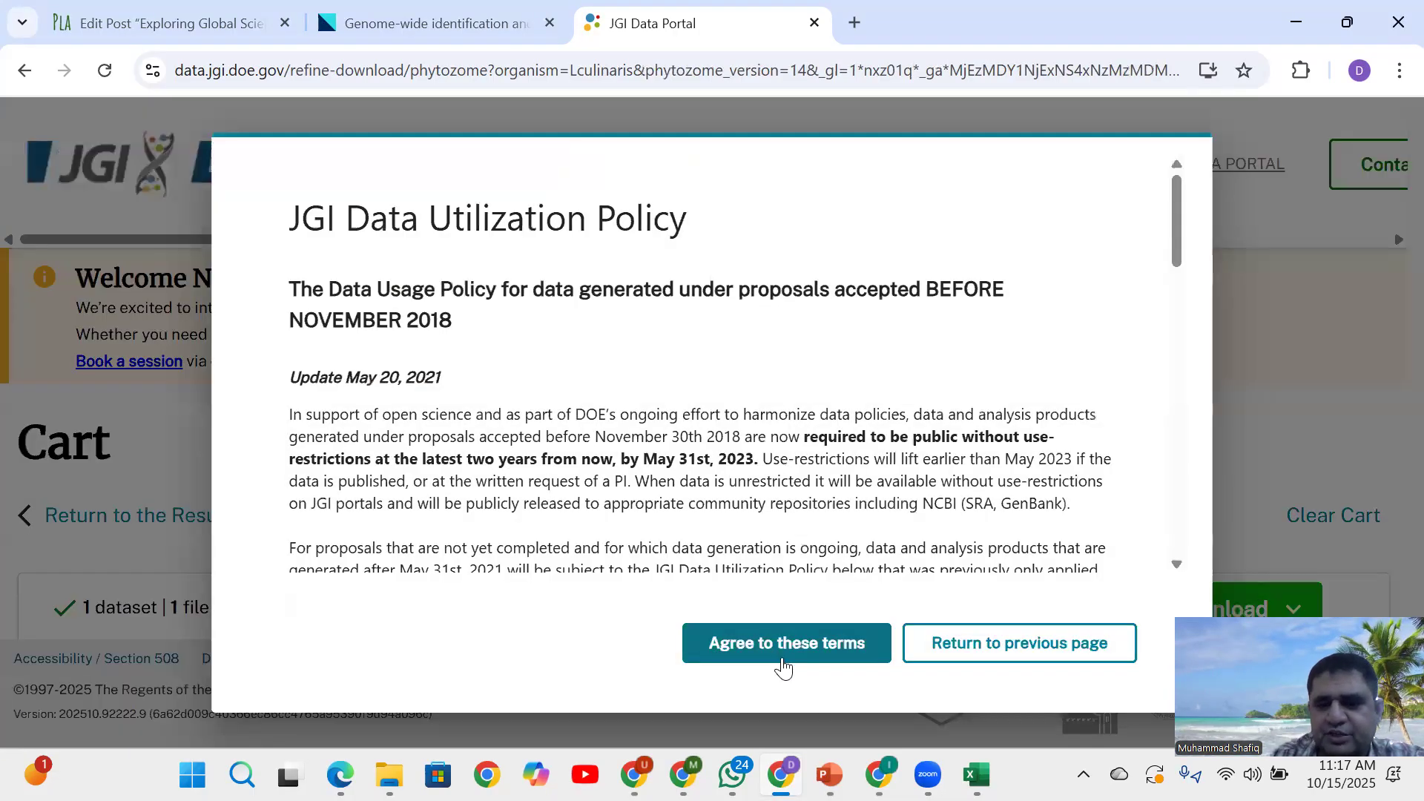
{"action": "left_click", "coordinate": [783, 665]}
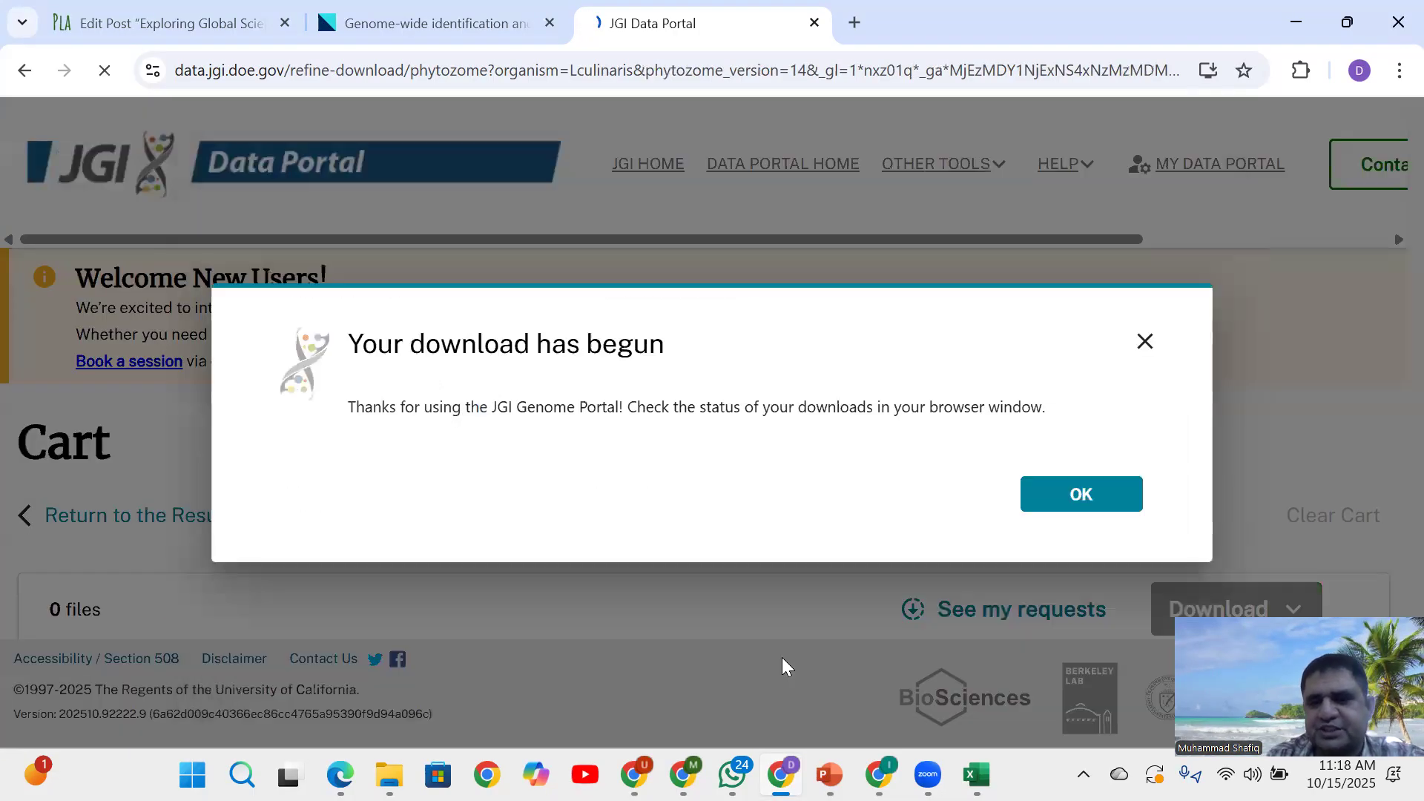
{"action": "left_click", "coordinate": [1089, 512]}
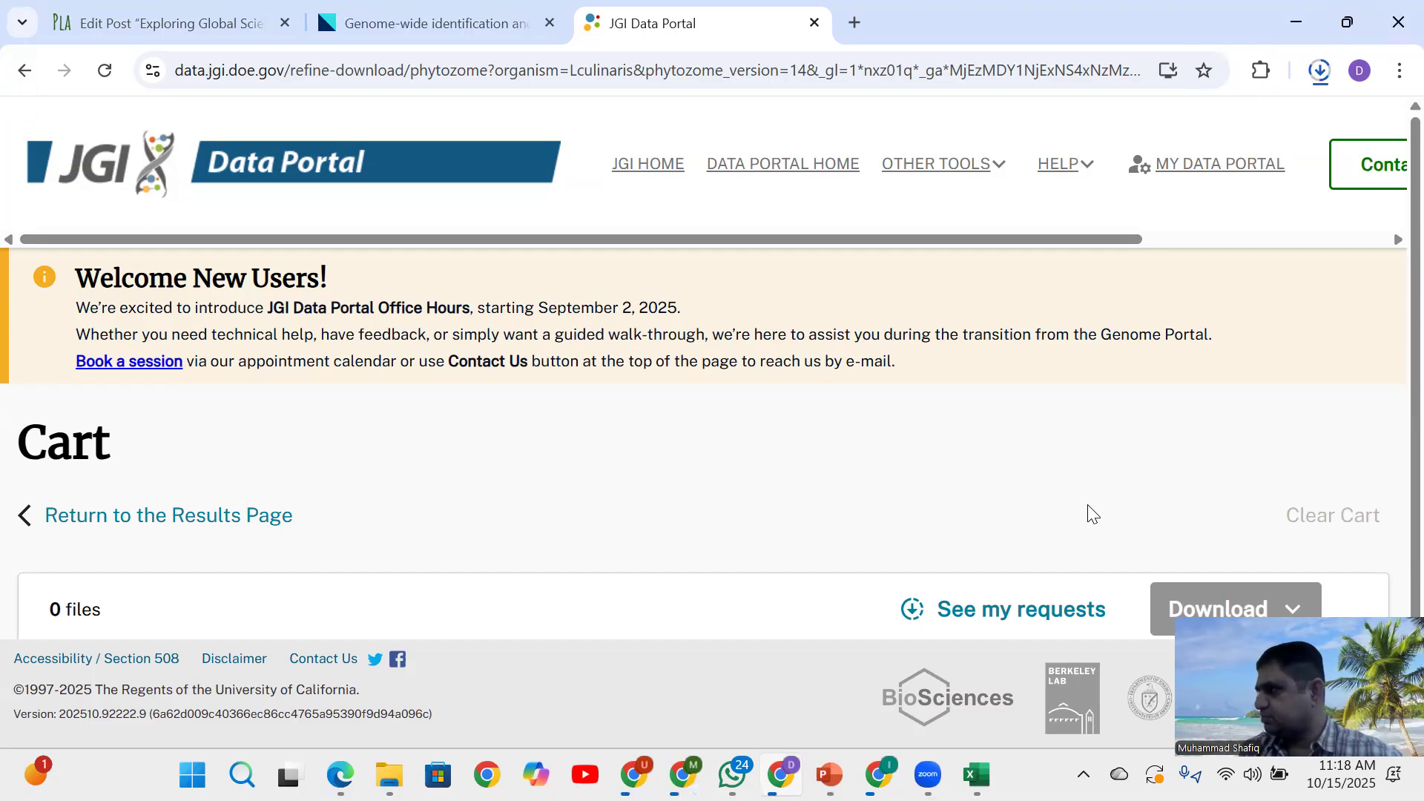
Search the web for ensembl plants in a new tab and open the Ensembl Plants FTP Download page
{"action": "left_click", "coordinate": [847, 33]}
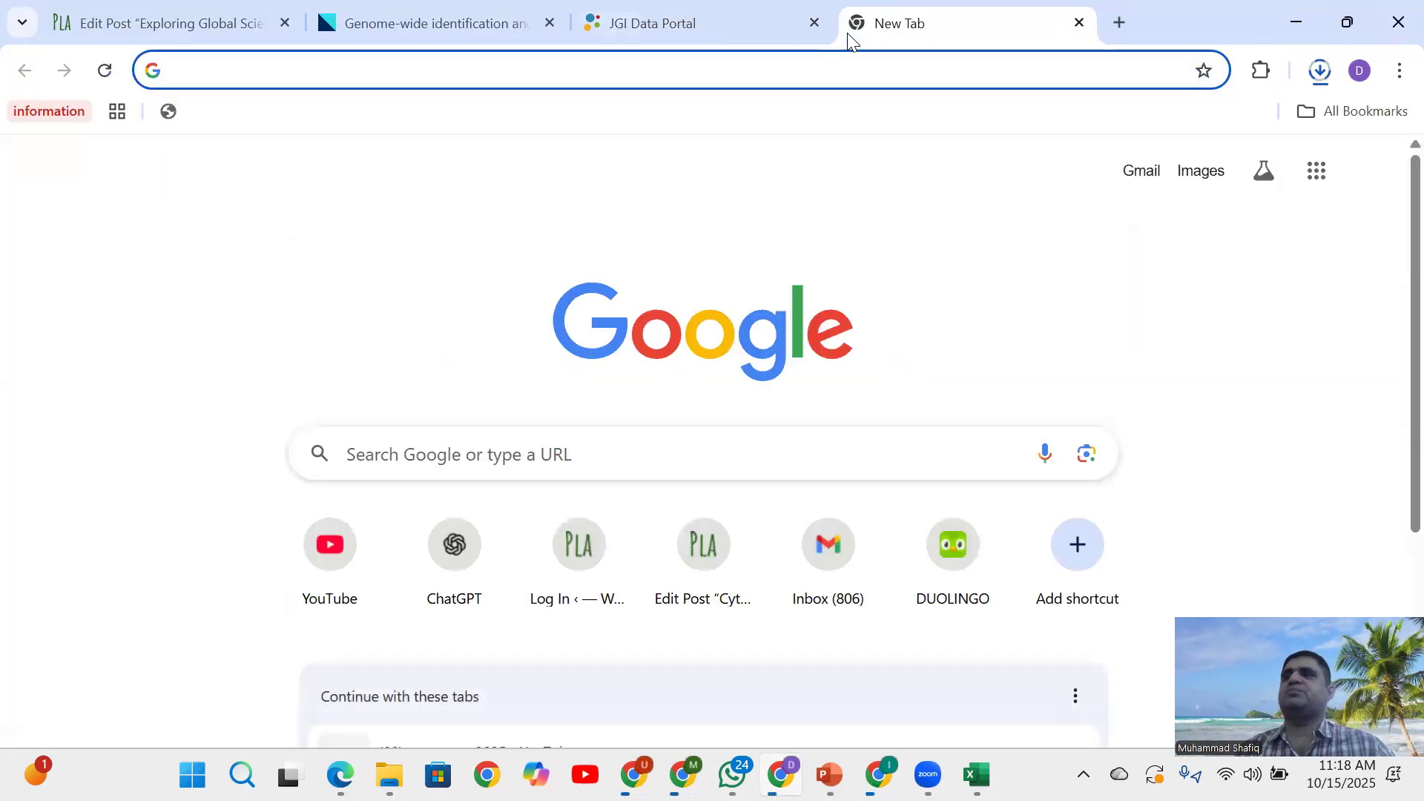
{"action": "type", "text": "en"}
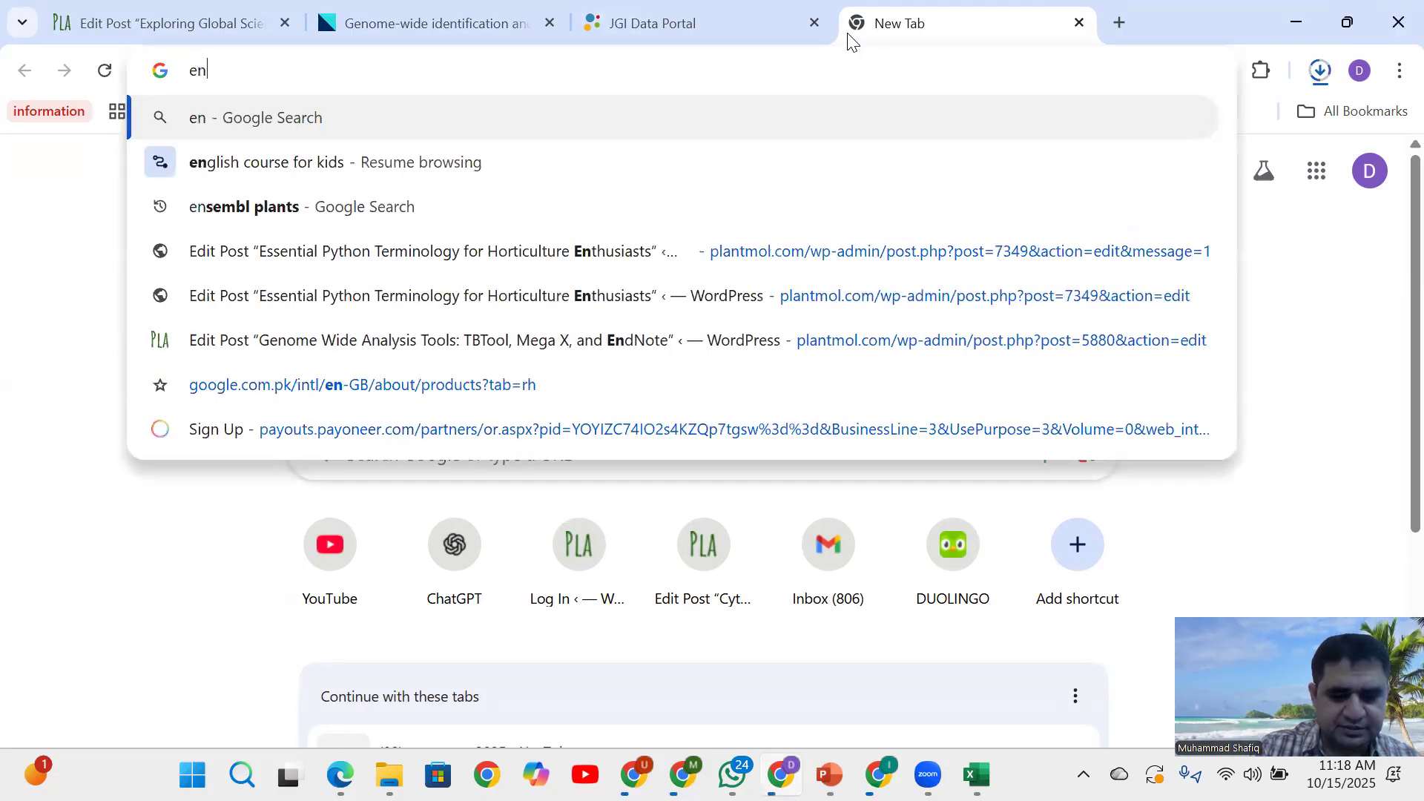
{"action": "type", "text": "sem"}
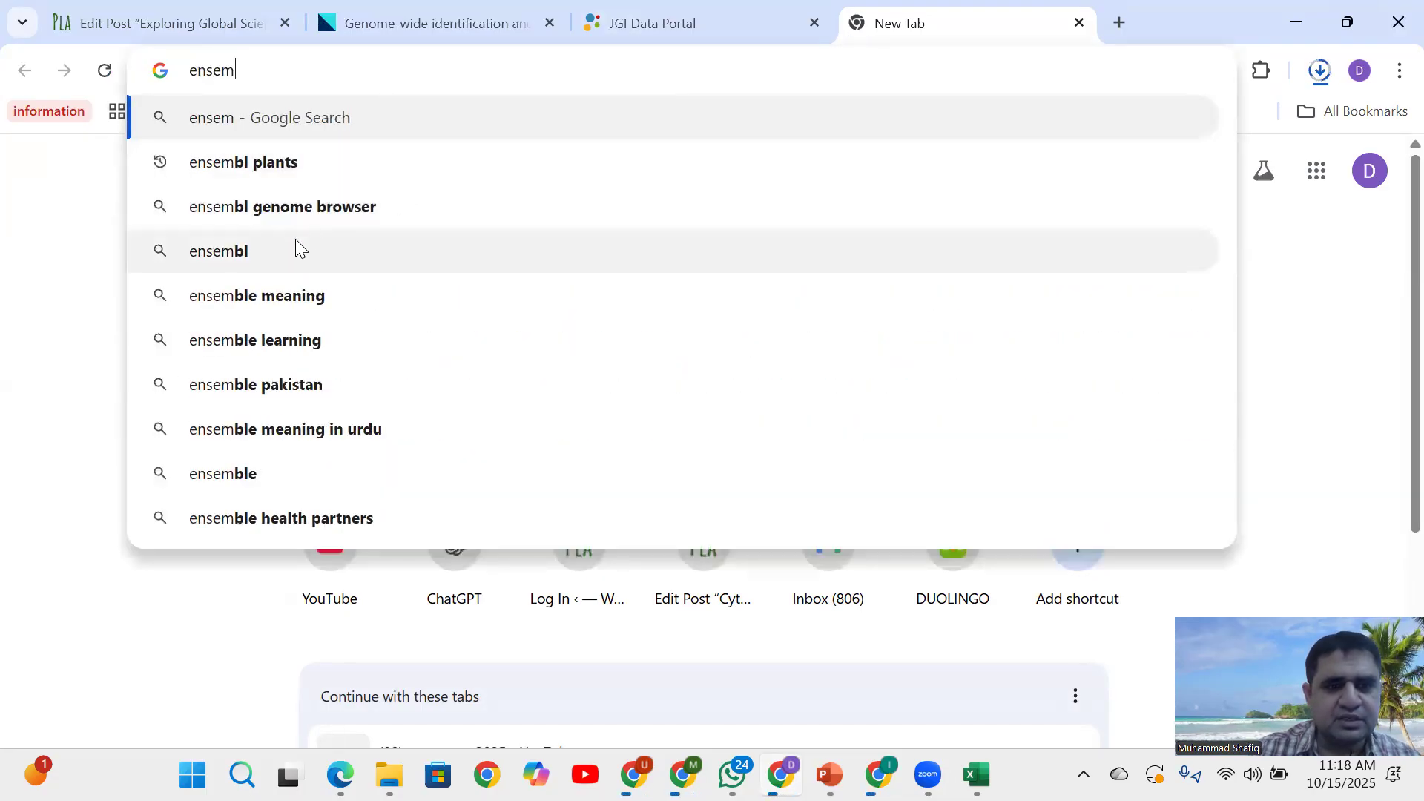
{"action": "left_click", "coordinate": [288, 165]}
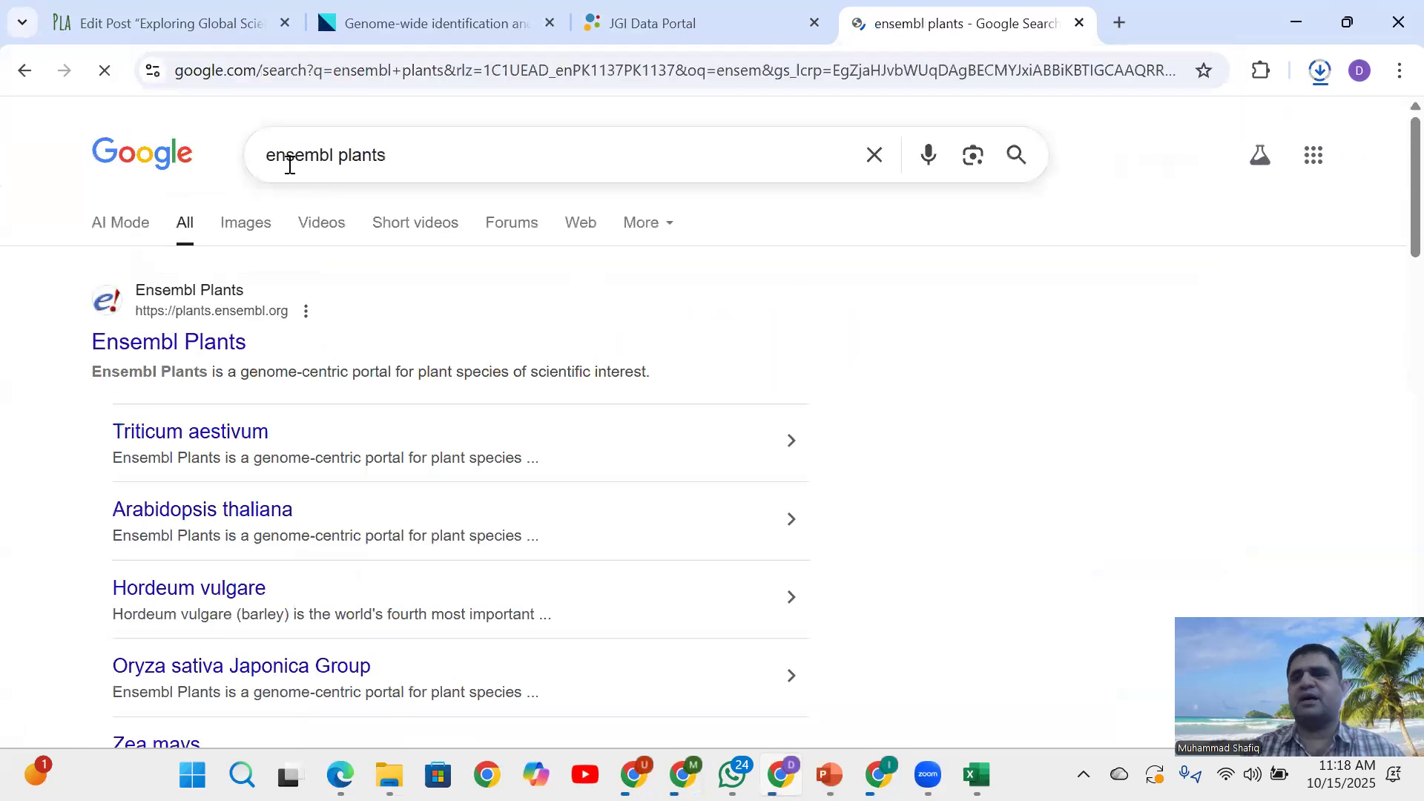
{"action": "left_click", "coordinate": [134, 343]}
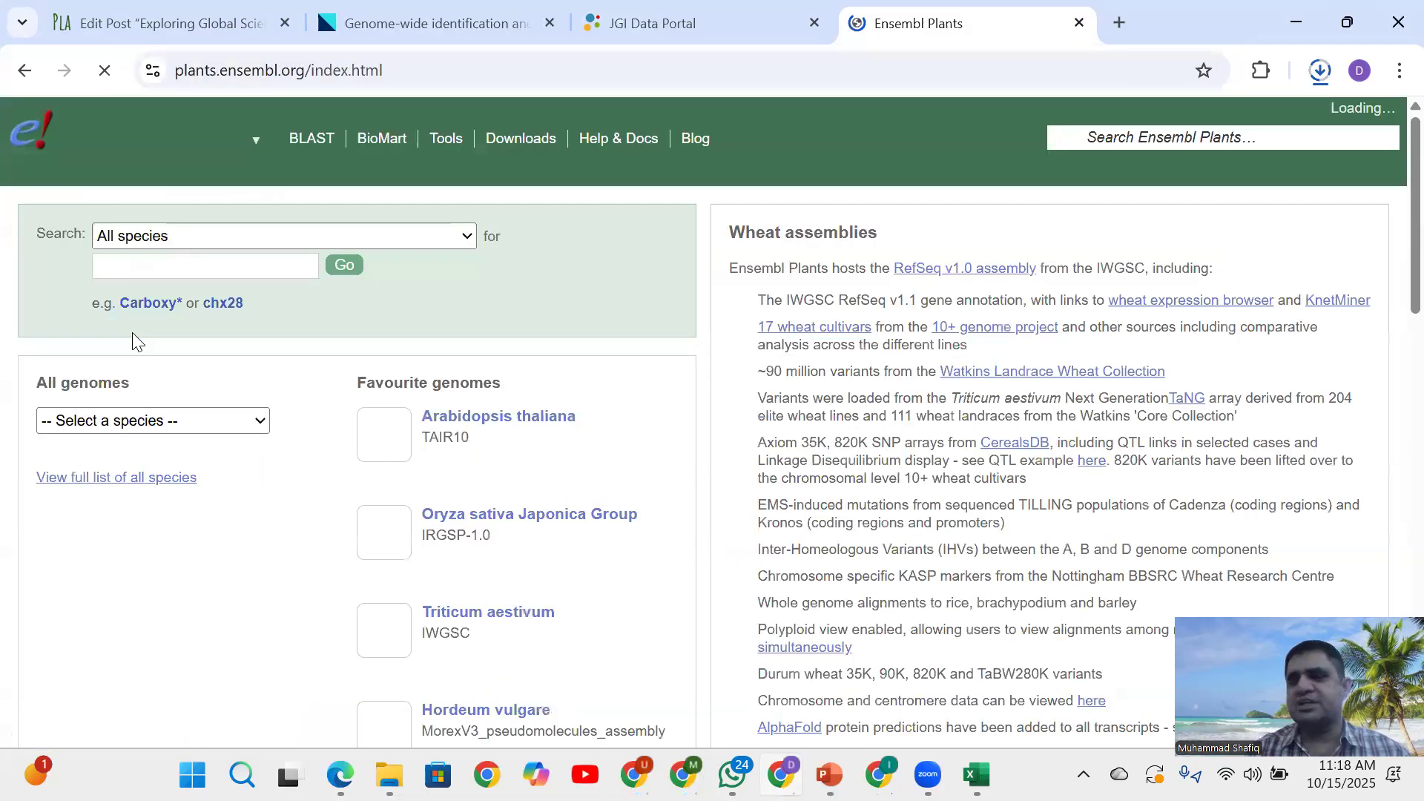
{"action": "left_click", "coordinate": [504, 146]}
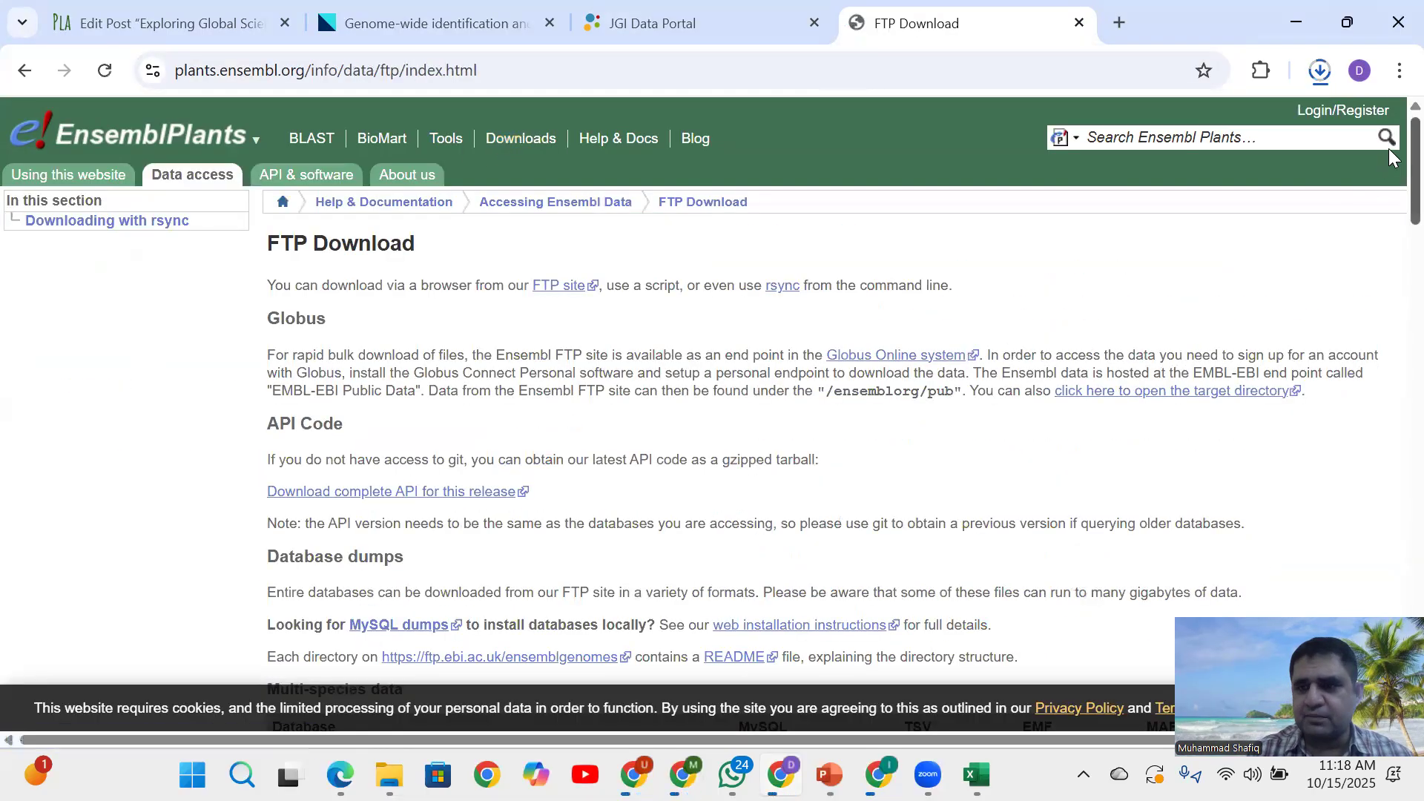
Filter the single species data table for "len"
{"action": "scroll", "coordinate": [1389, 287], "scroll_direction": "down", "scroll_amount": 10}
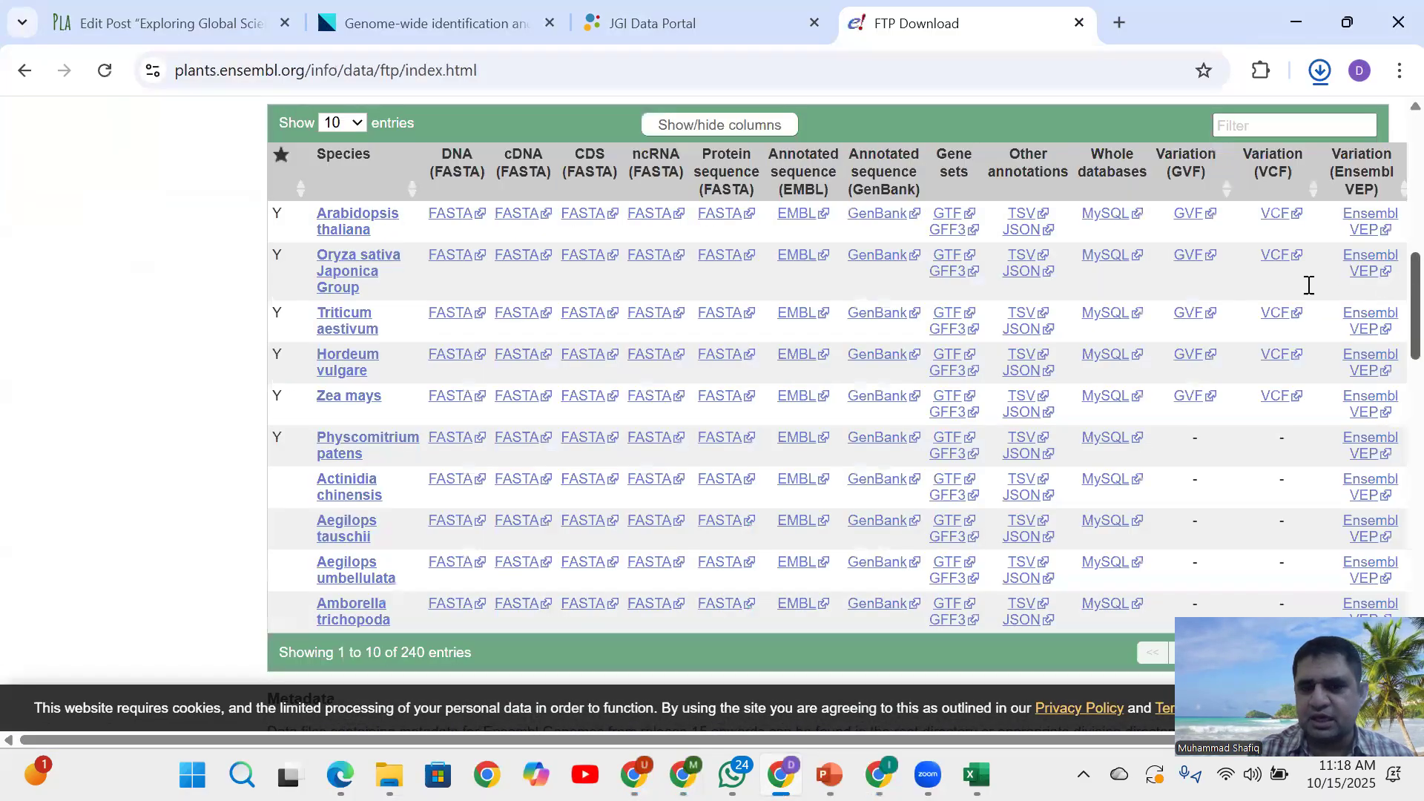
{"action": "scroll", "coordinate": [1306, 270], "scroll_direction": "up", "scroll_amount": 2}
{"action": "left_click", "coordinate": [1275, 286]}
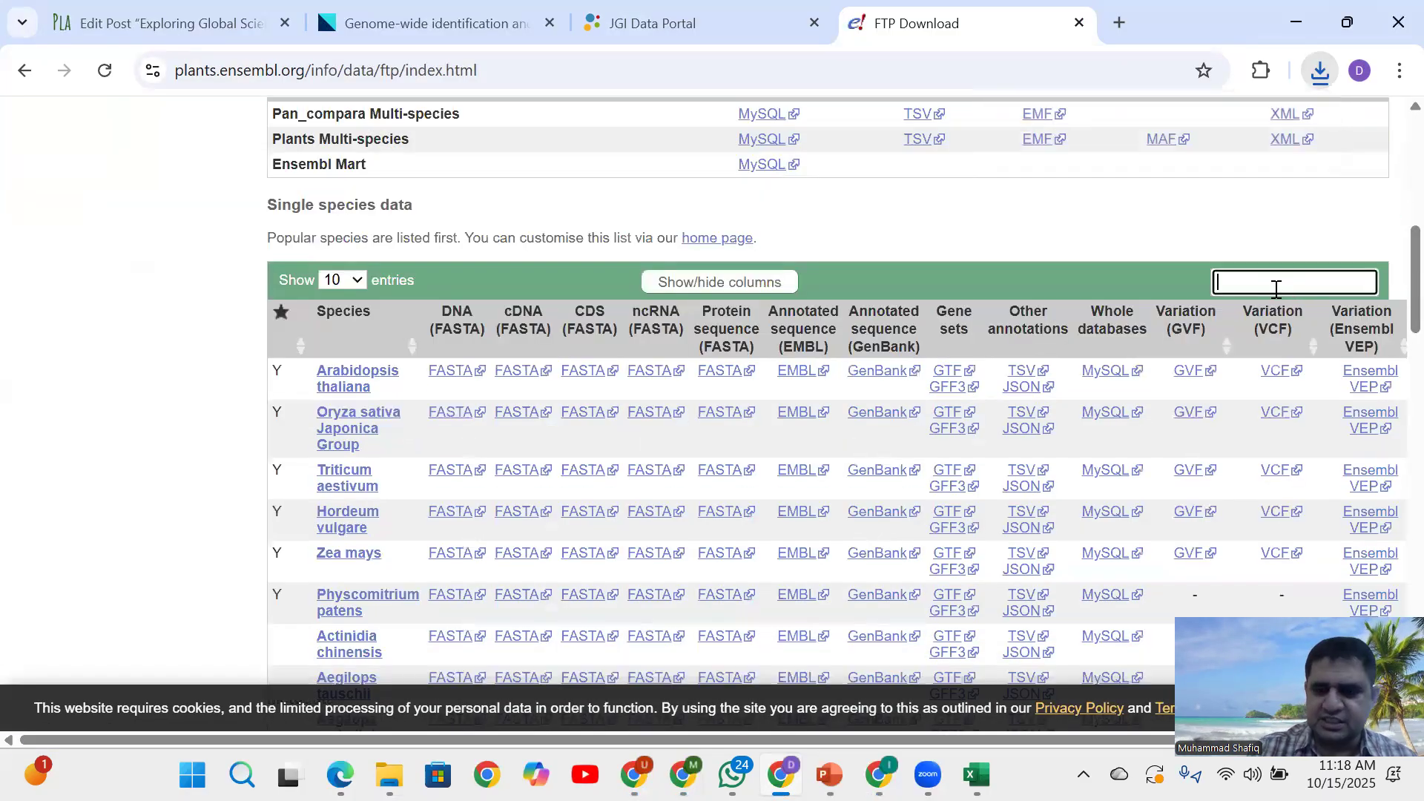
{"action": "type", "text": "len"}
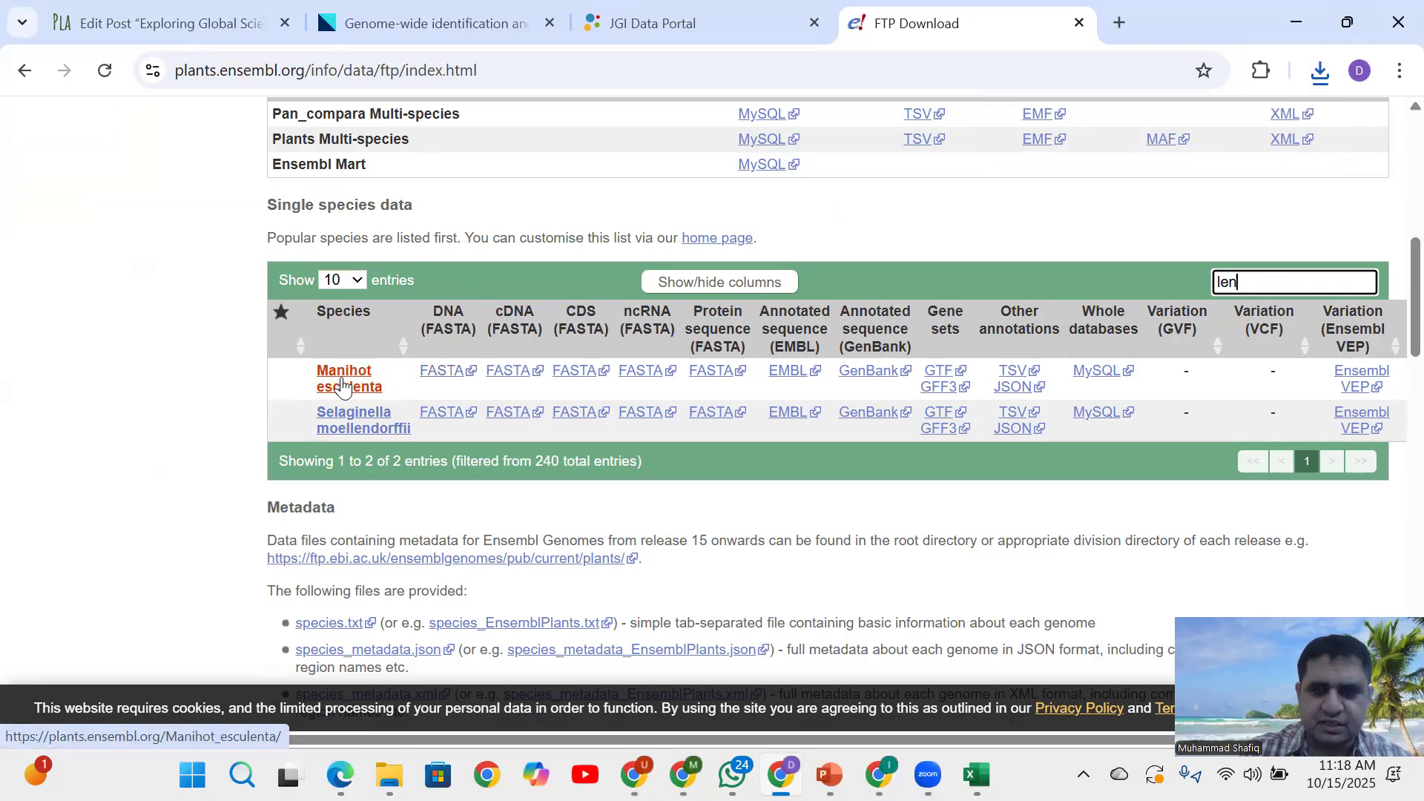
Filter the species table for "citr" and download the Citrullus lanatus protein FASTA file, Citrullus_lanatus.Cla97_v1.pep.all.fa.gz
{"action": "key", "text": "BackSpace"}
{"action": "key", "text": "BackSpace"}
{"action": "key", "text": "BackSpace"}
{"action": "type", "text": "citr"}
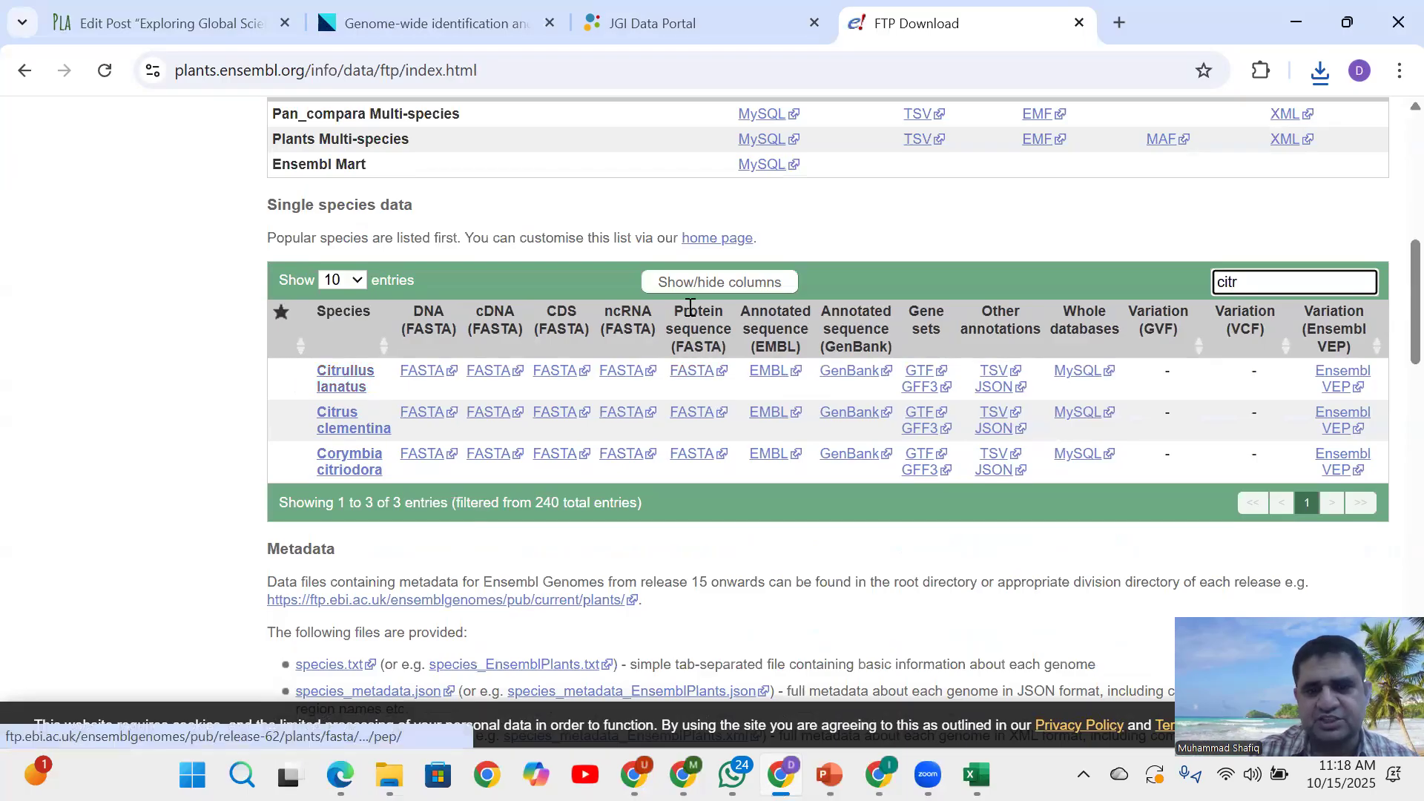
{"action": "left_click", "coordinate": [703, 379]}
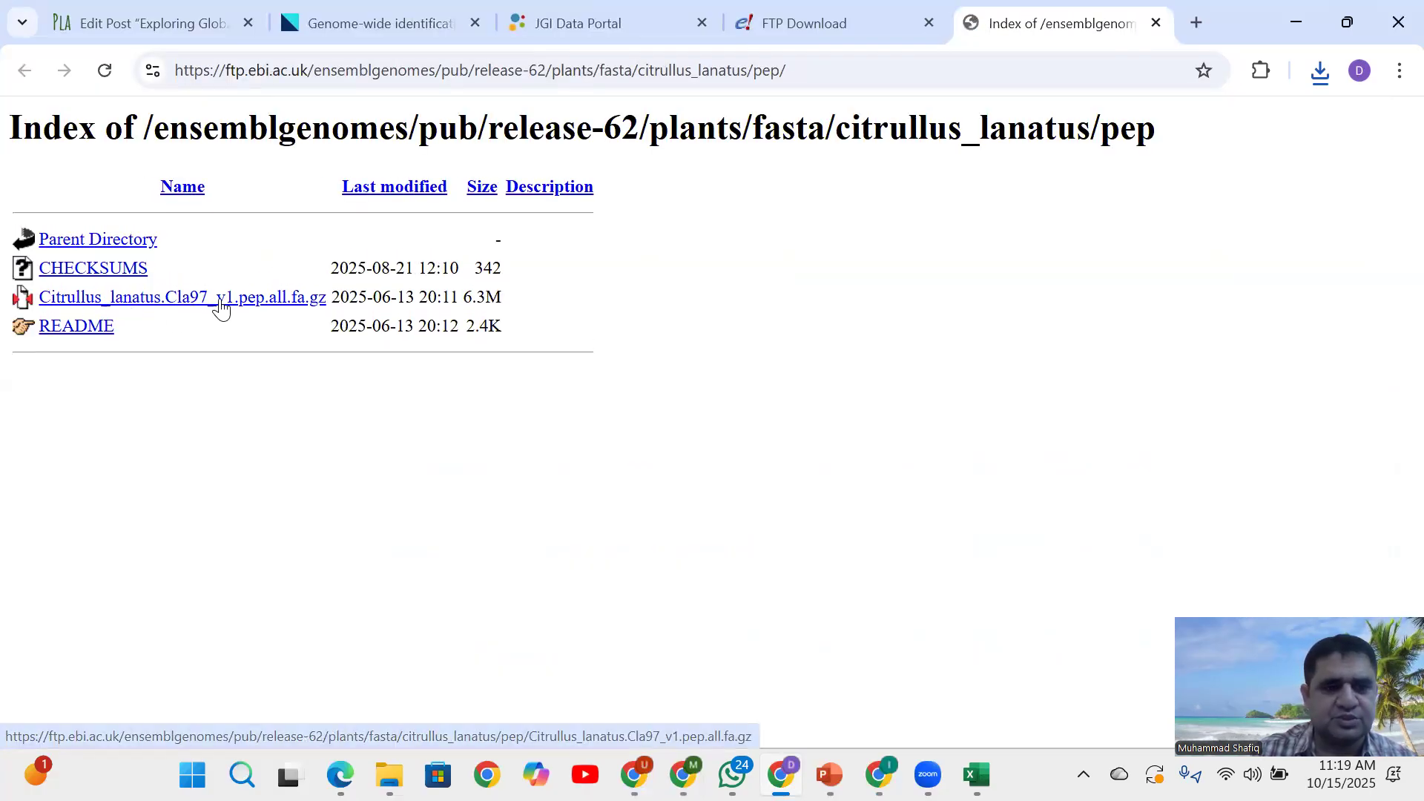
{"action": "left_click", "coordinate": [261, 304]}
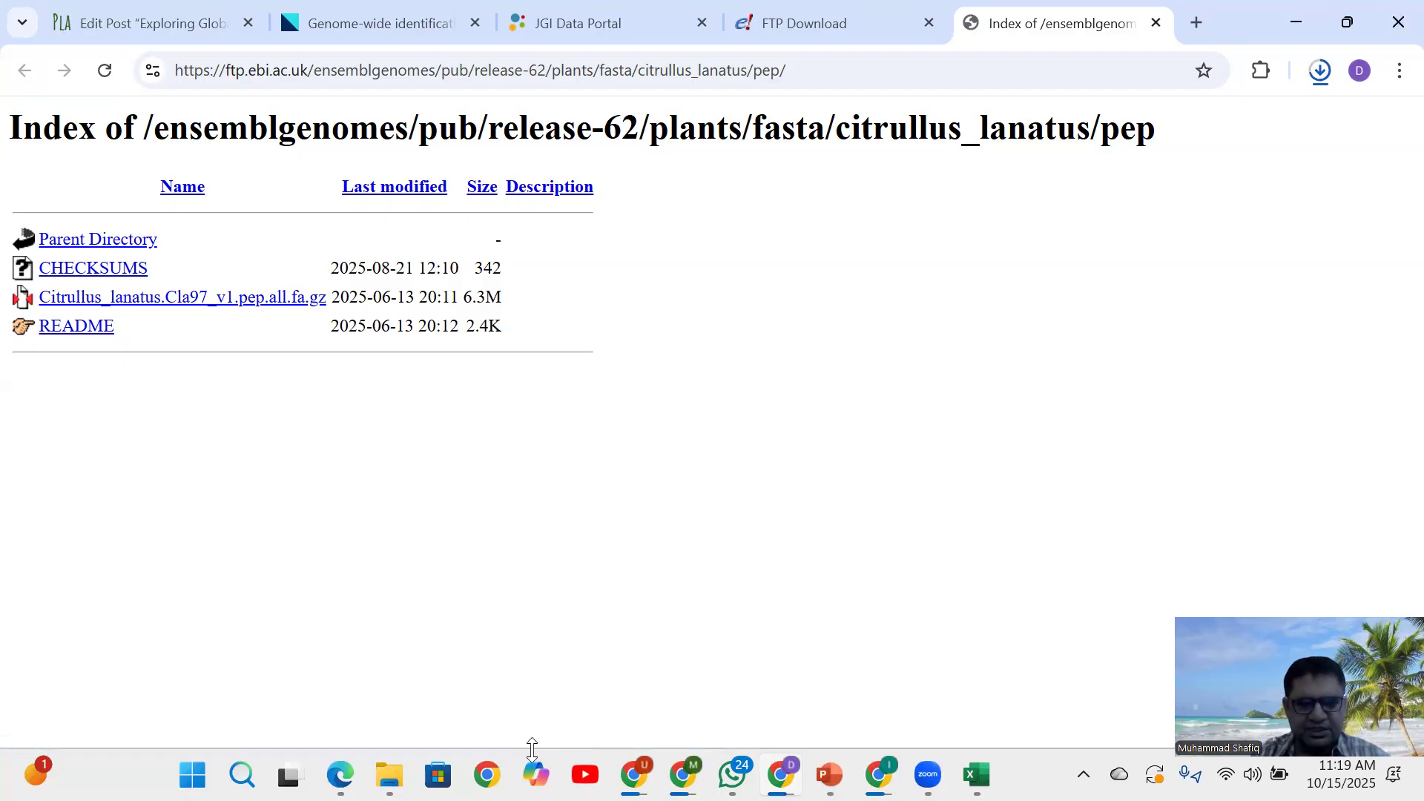
Find TBtools-II on the computer and launch it
{"action": "left_click", "coordinate": [243, 774]}
{"action": "type", "text": "tbt"}
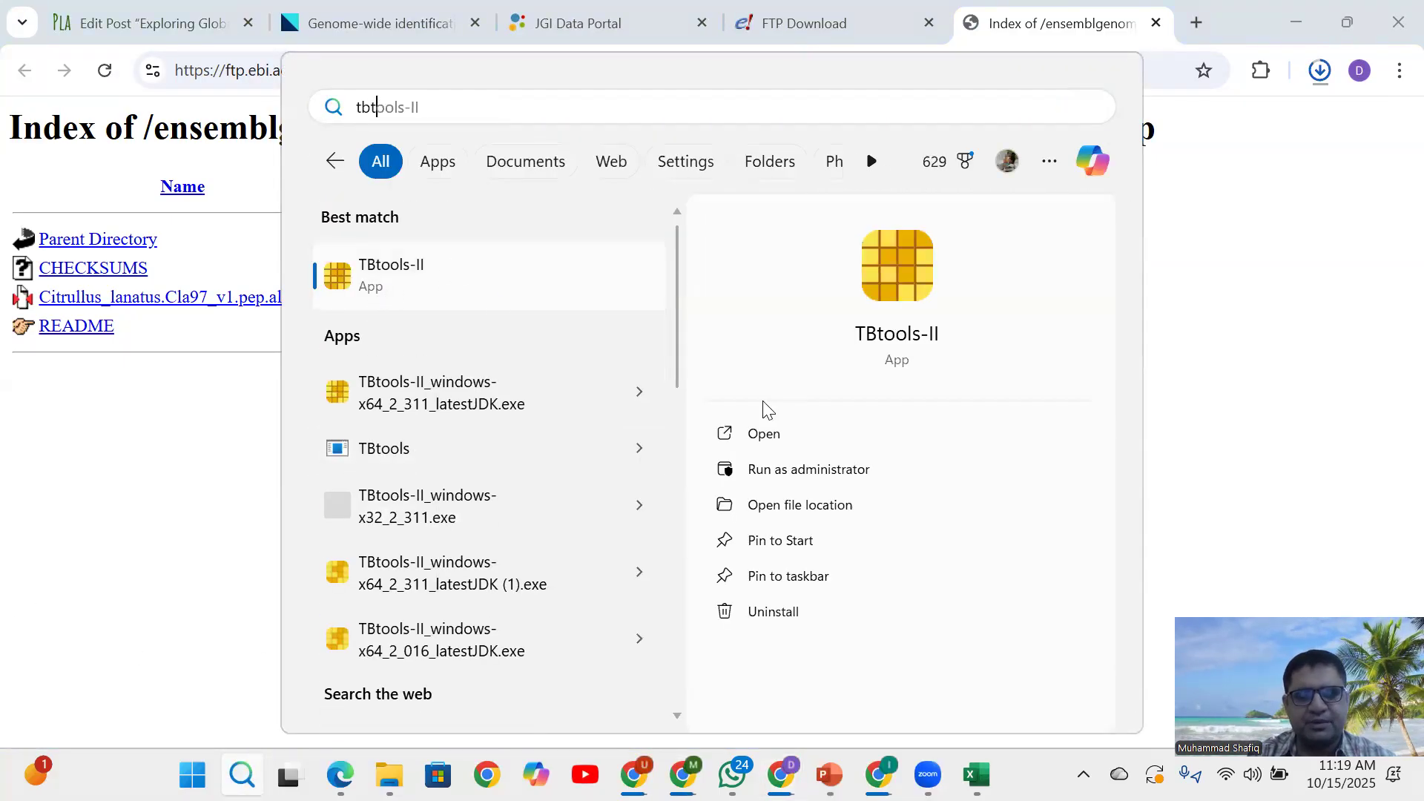
{"action": "left_click", "coordinate": [789, 439]}
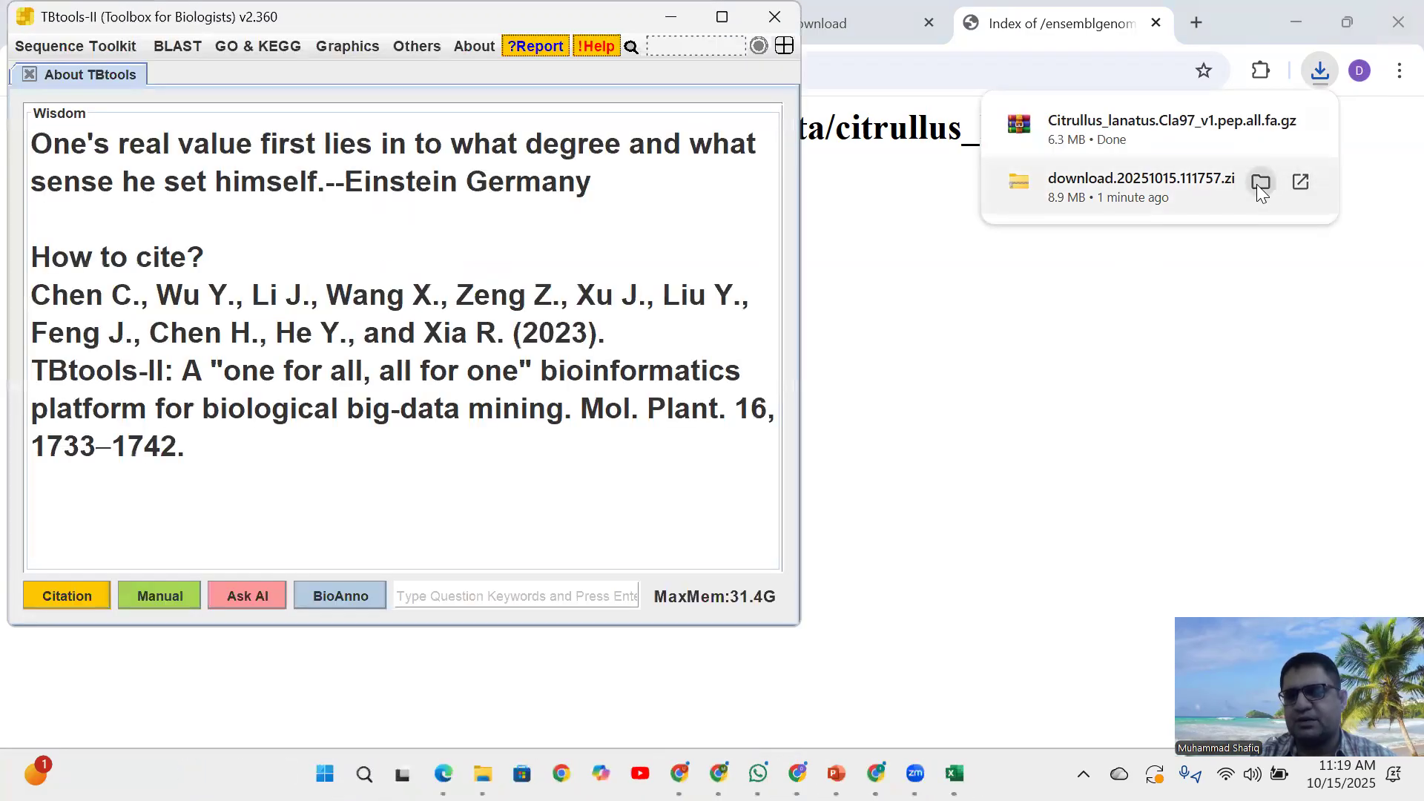
Open the downloaded download.20251015.111757 archive and go to its Phytozome > PhytozomeV13 > Lculinaris > v1 > annotation folder
{"action": "left_click", "coordinate": [1261, 184]}
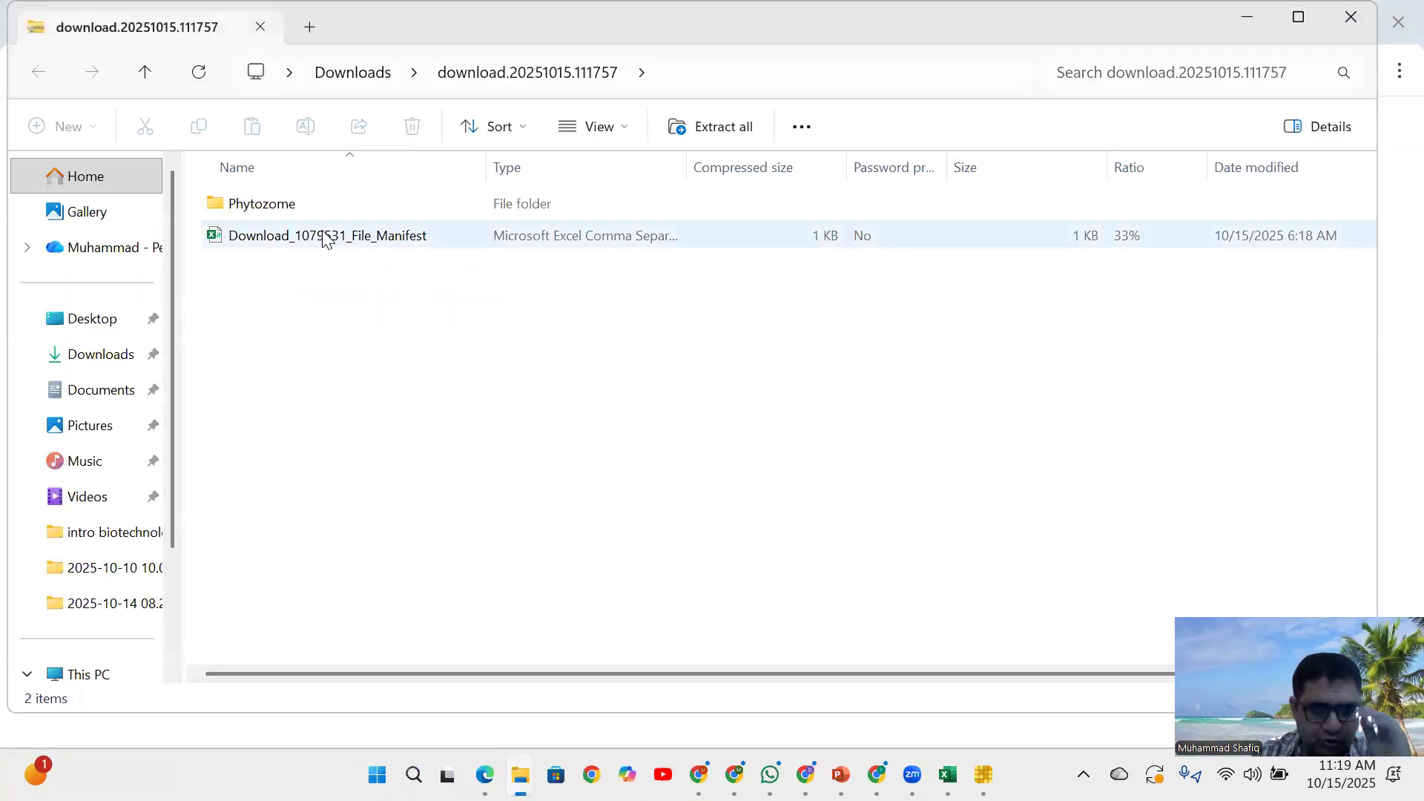
{"action": "double_click", "coordinate": [237, 212]}
{"action": "double_click", "coordinate": [237, 212]}
{"action": "double_click", "coordinate": [237, 211]}
{"action": "double_click", "coordinate": [235, 213]}
{"action": "left_click", "coordinate": [235, 213]}
{"action": "double_click", "coordinate": [234, 212]}
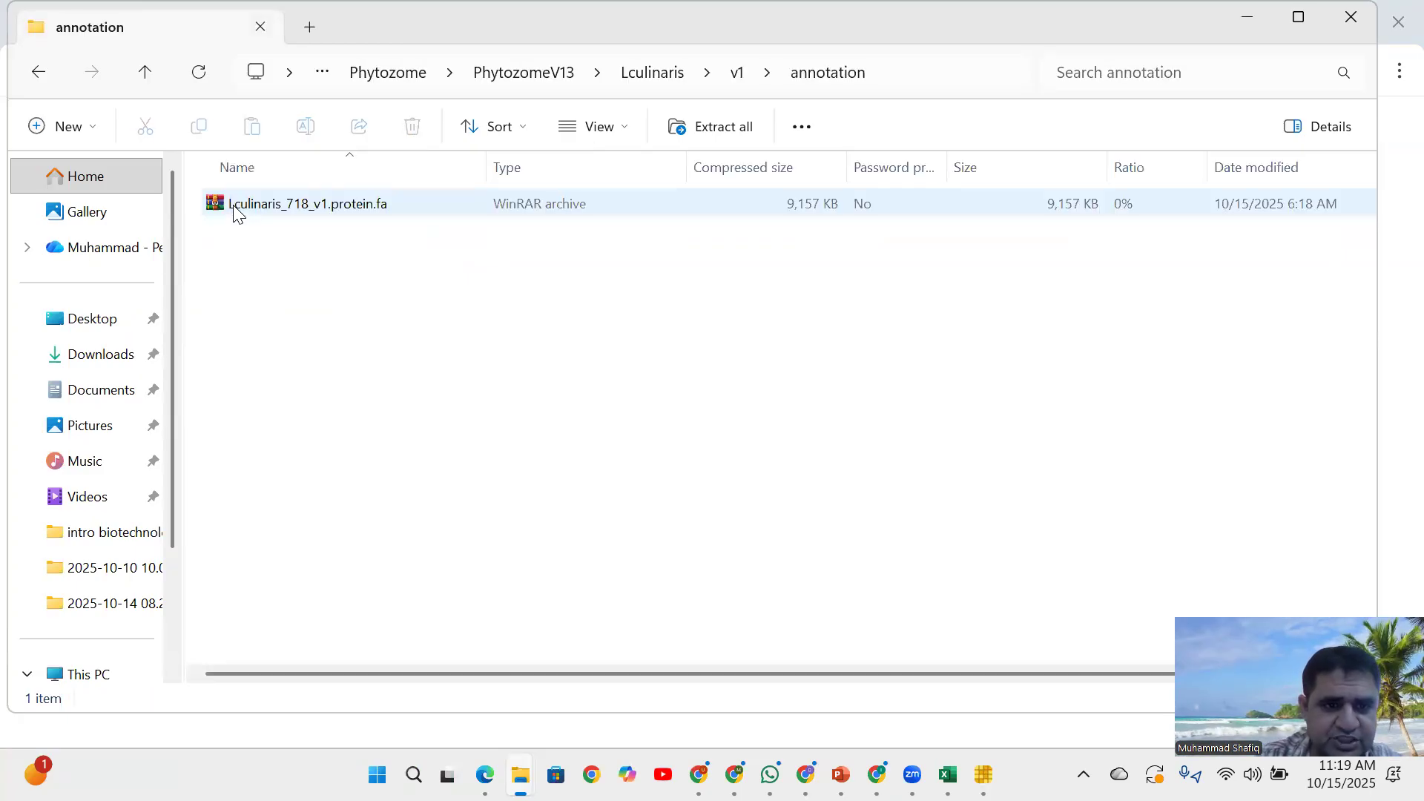
Open the compressed Lculinaris_718_v1.protein.fa file in WinRAR and dismiss the purchase reminder
{"action": "right_click", "coordinate": [234, 213]}
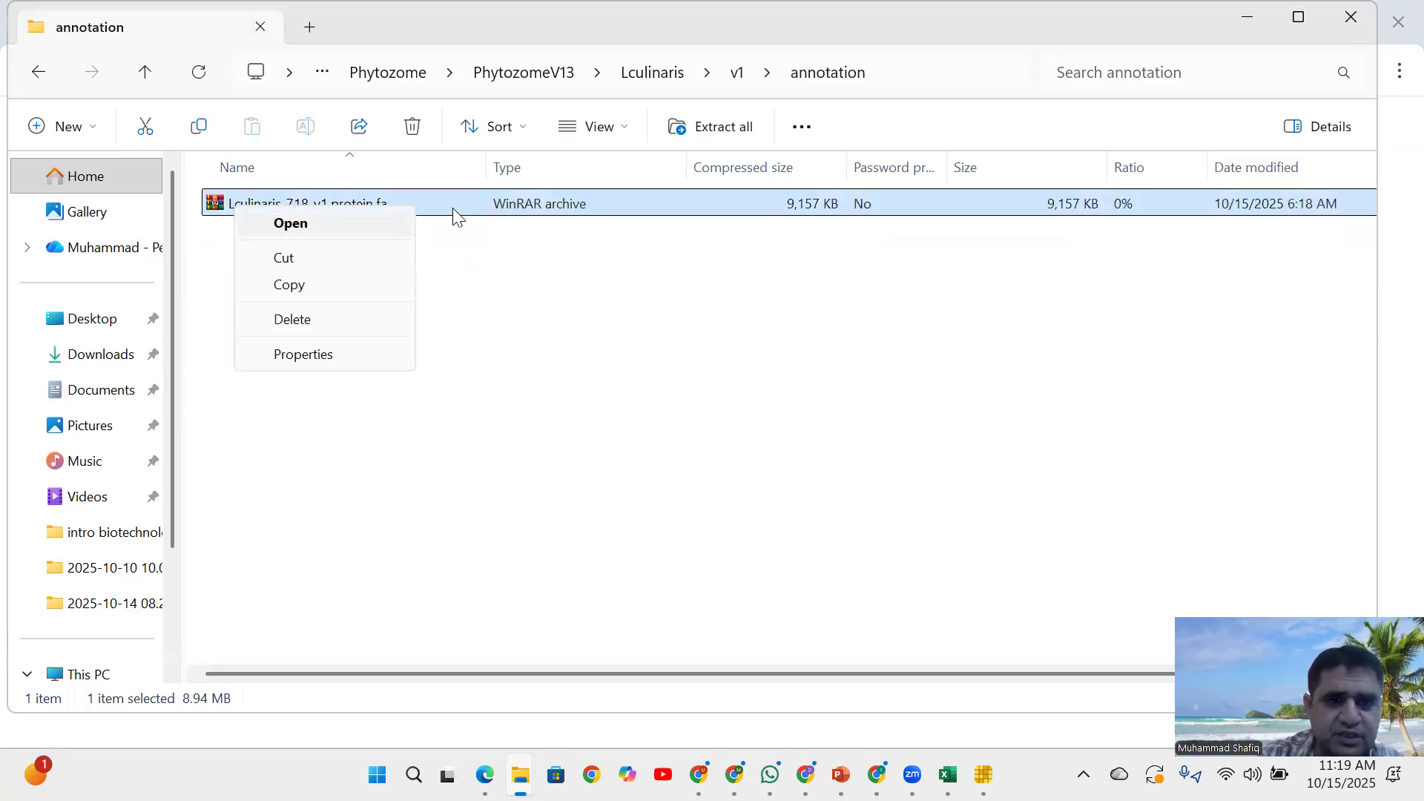
{"action": "left_click", "coordinate": [348, 219]}
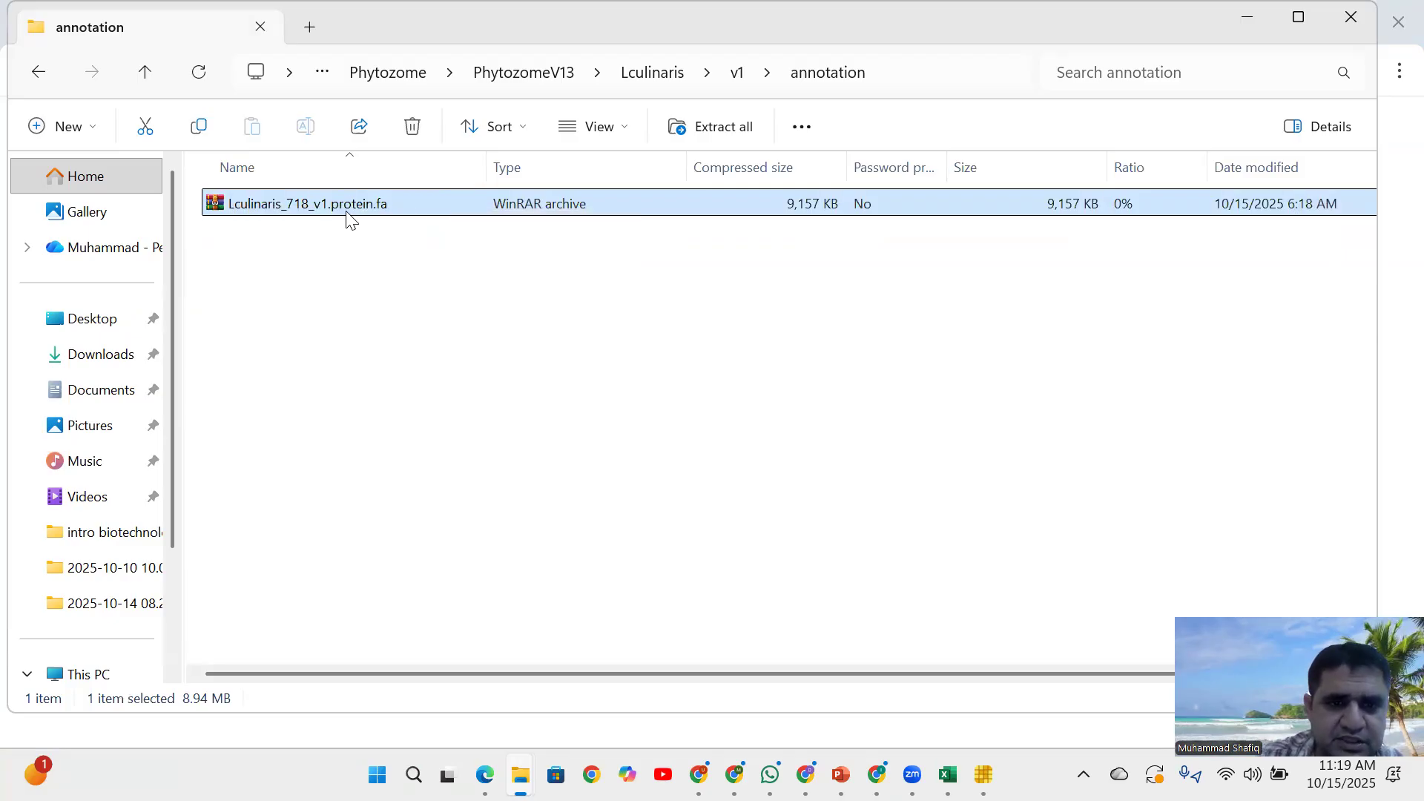
{"action": "left_click", "coordinate": [253, 183]}
{"action": "left_click", "coordinate": [249, 199]}
{"action": "double_click", "coordinate": [249, 198]}
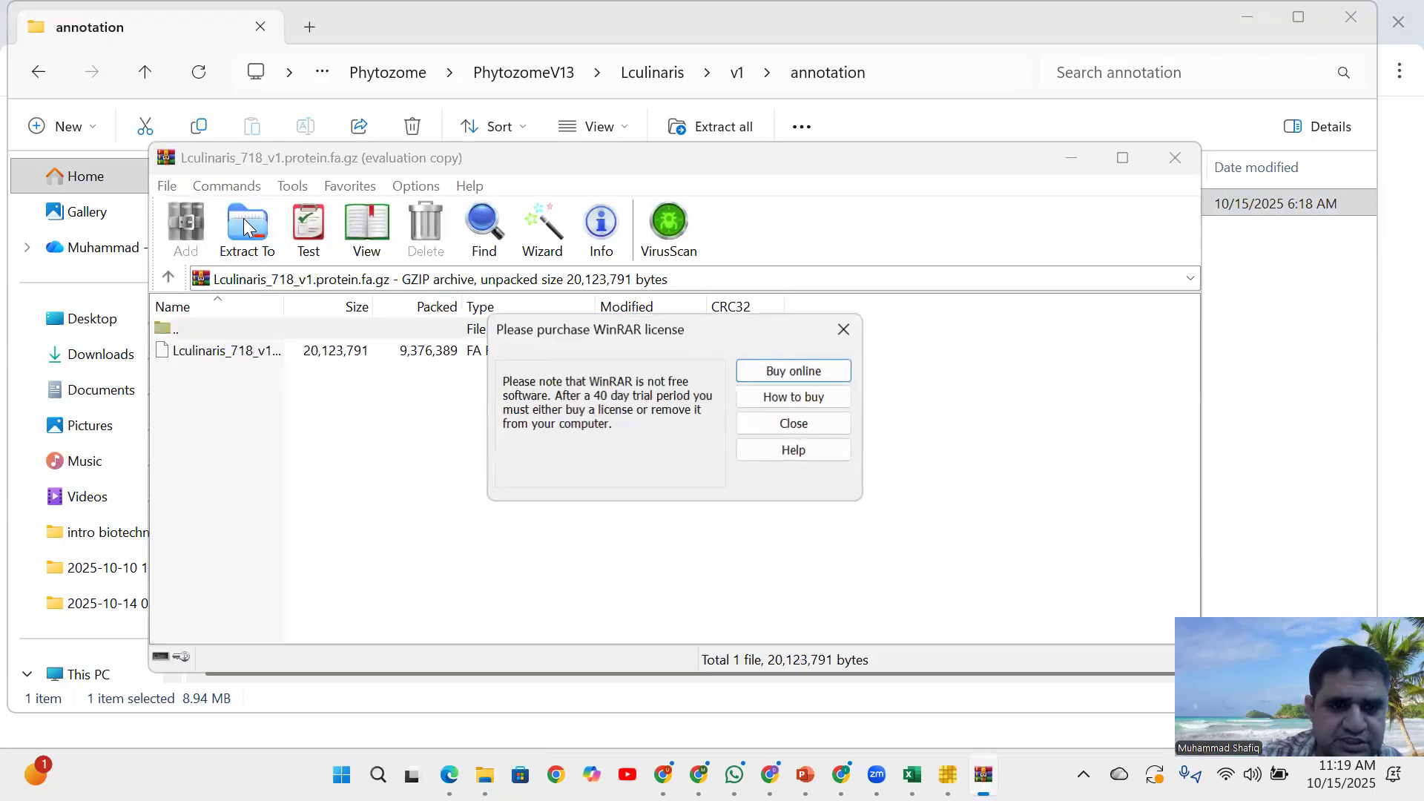
{"action": "left_click", "coordinate": [760, 417]}
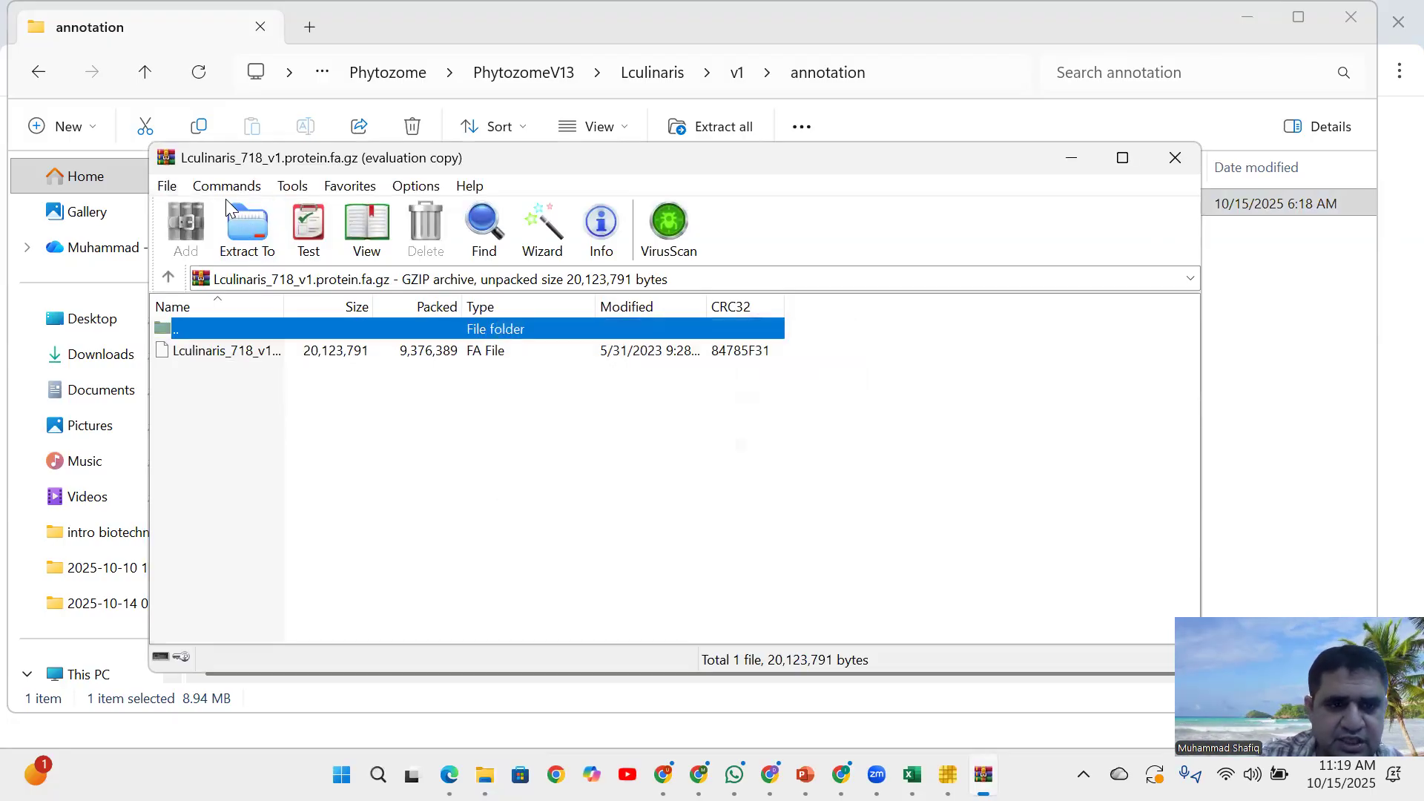
Extract the Lculinaris_718_v1.protein.fa file to the Desktop
{"action": "left_click", "coordinate": [253, 247]}
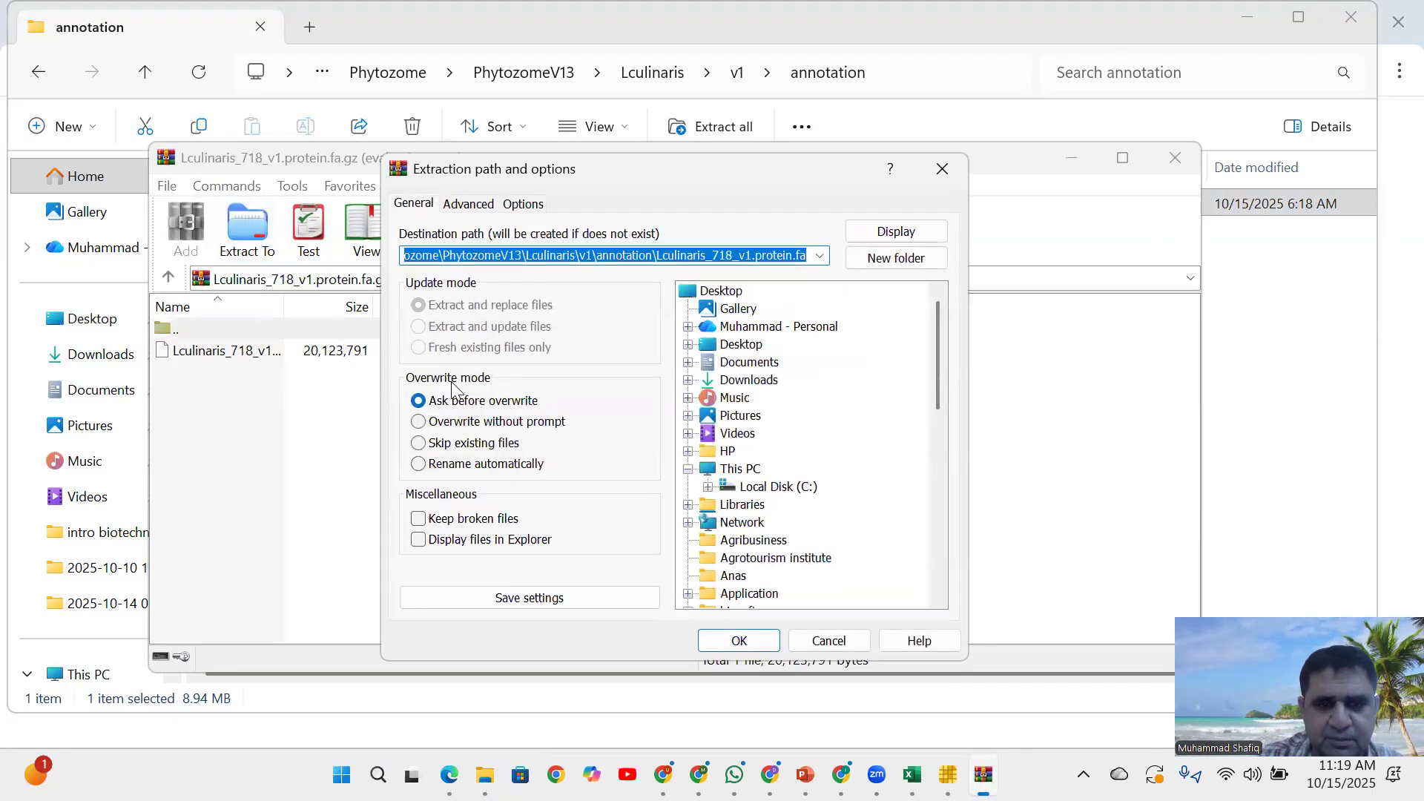
{"action": "left_click", "coordinate": [738, 345]}
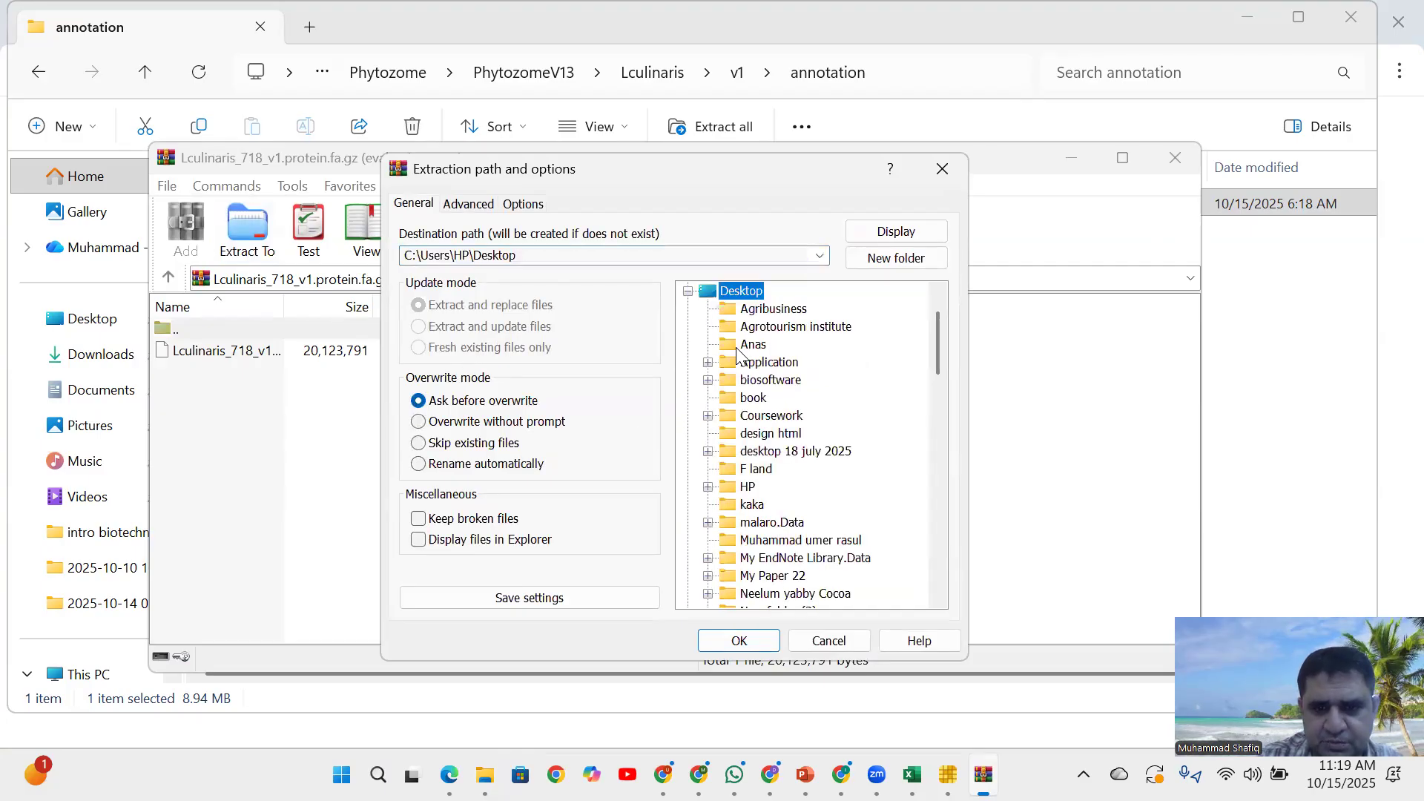
{"action": "left_click", "coordinate": [739, 642]}
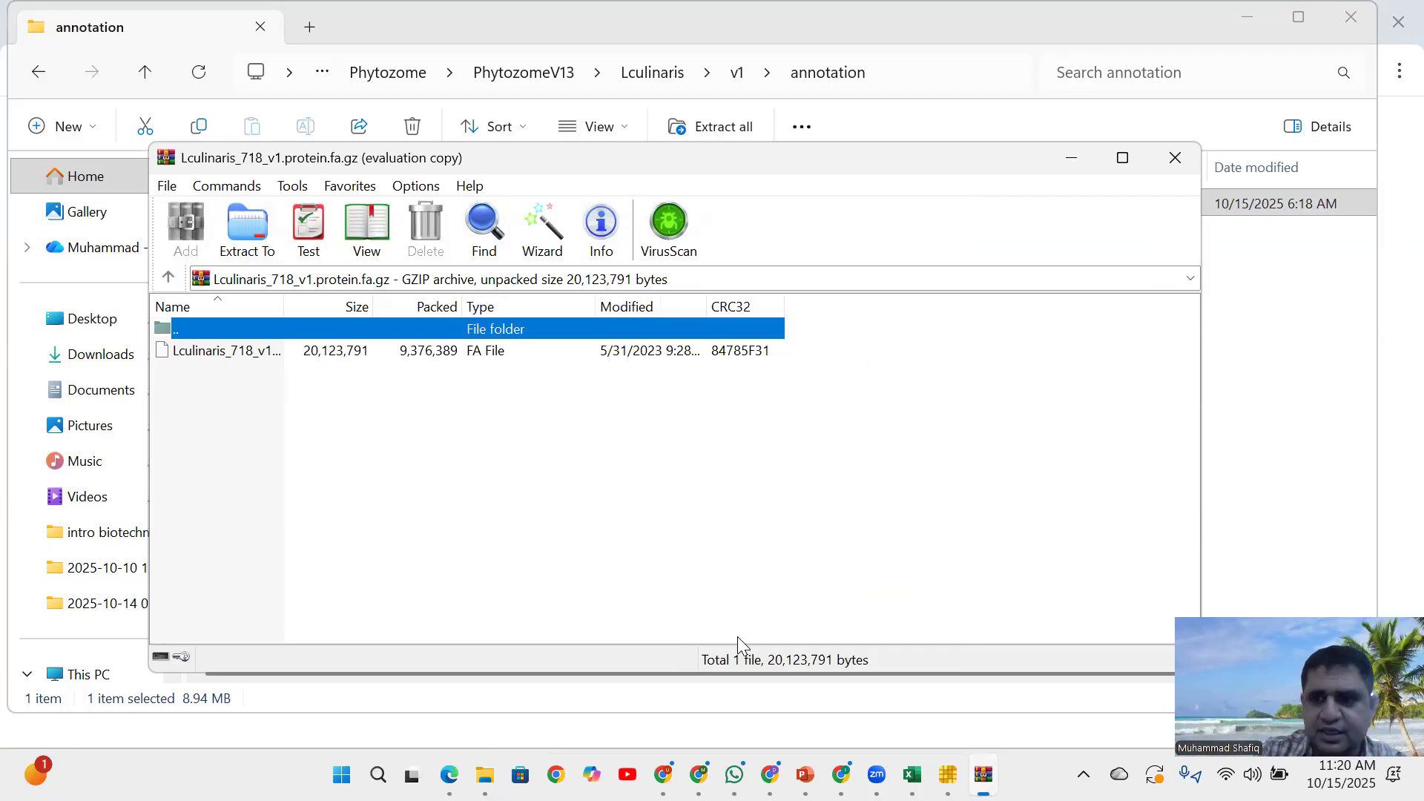
Show the Desktop folder in File Explorer and sort its items by date modified in ascending order
{"action": "key", "text": "super+d"}
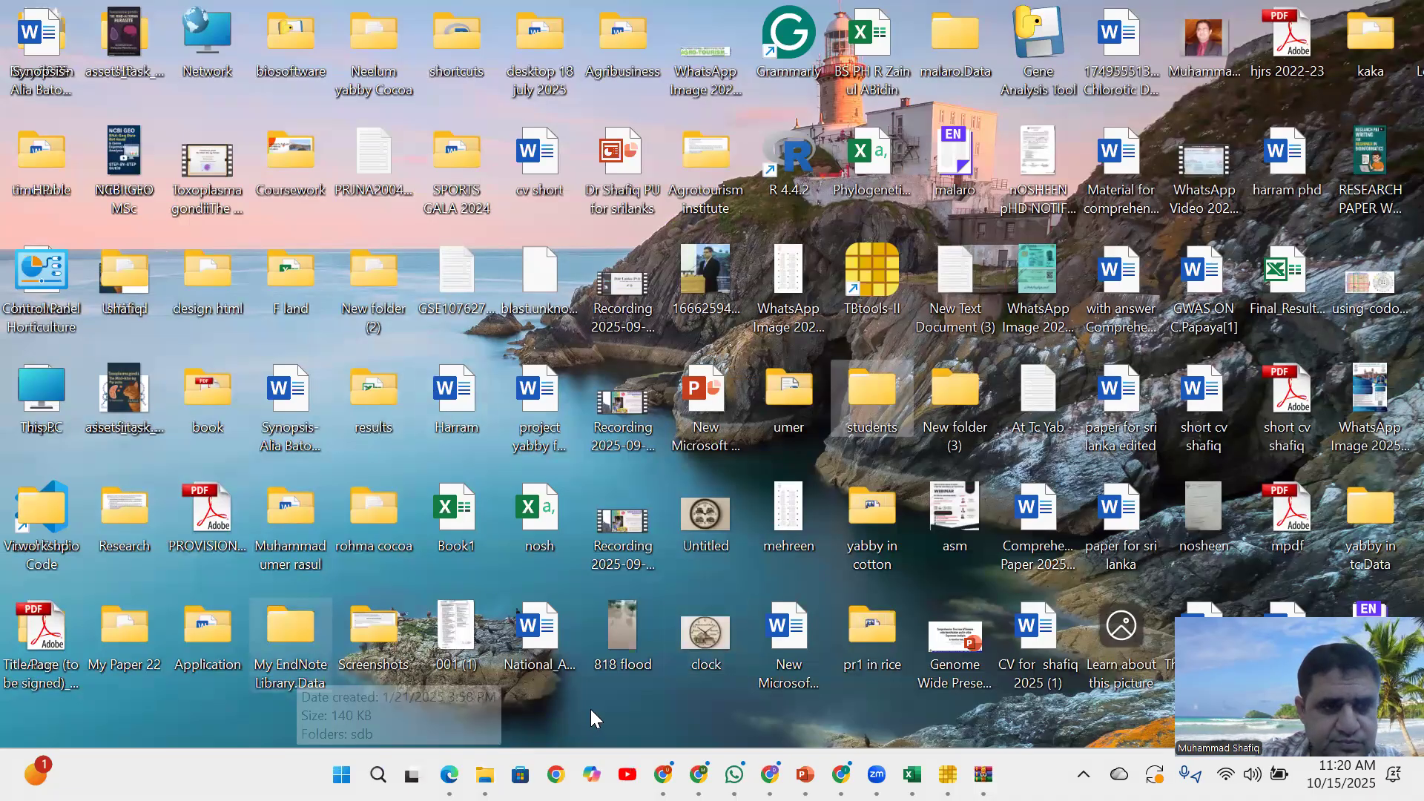
{"action": "double_click", "coordinate": [288, 167]}
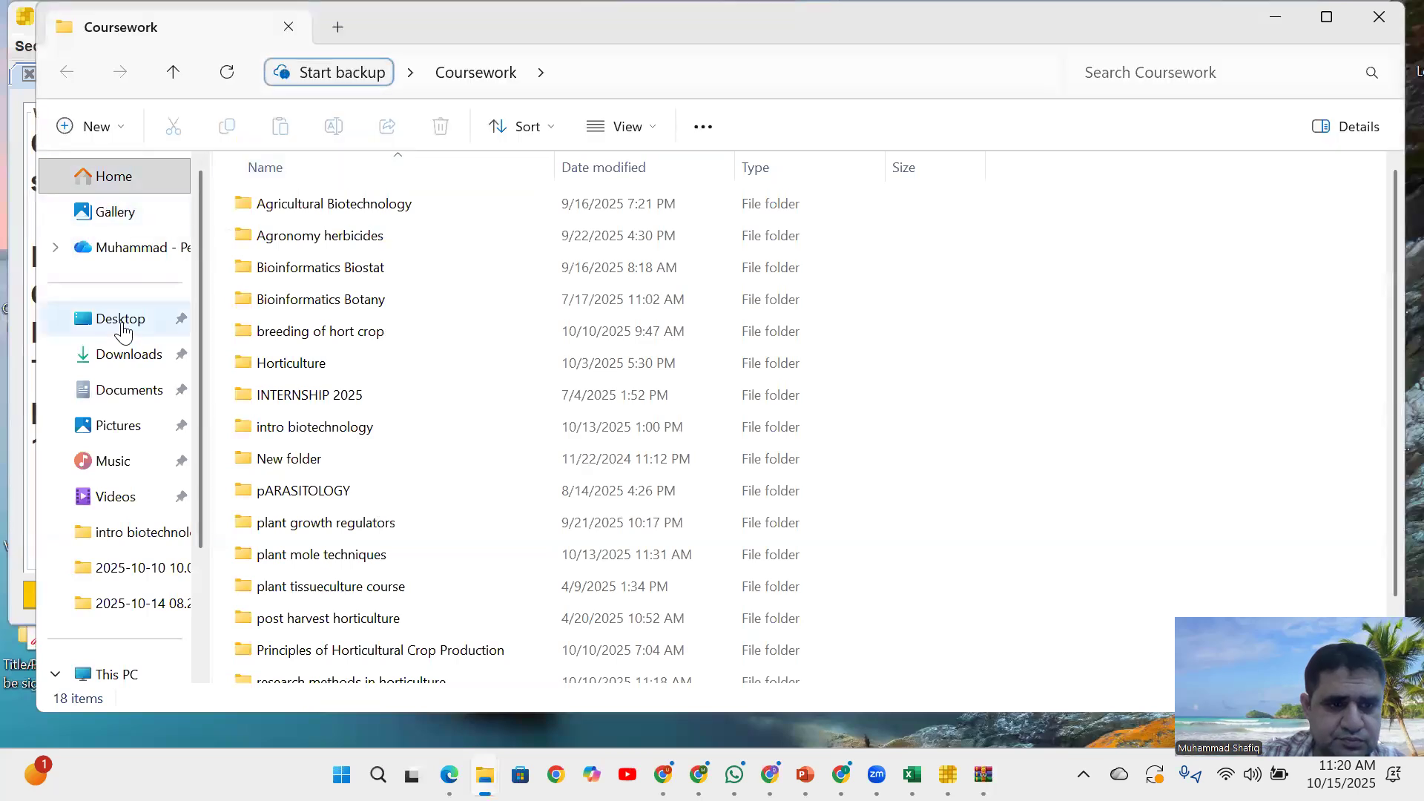
{"action": "left_click", "coordinate": [123, 330]}
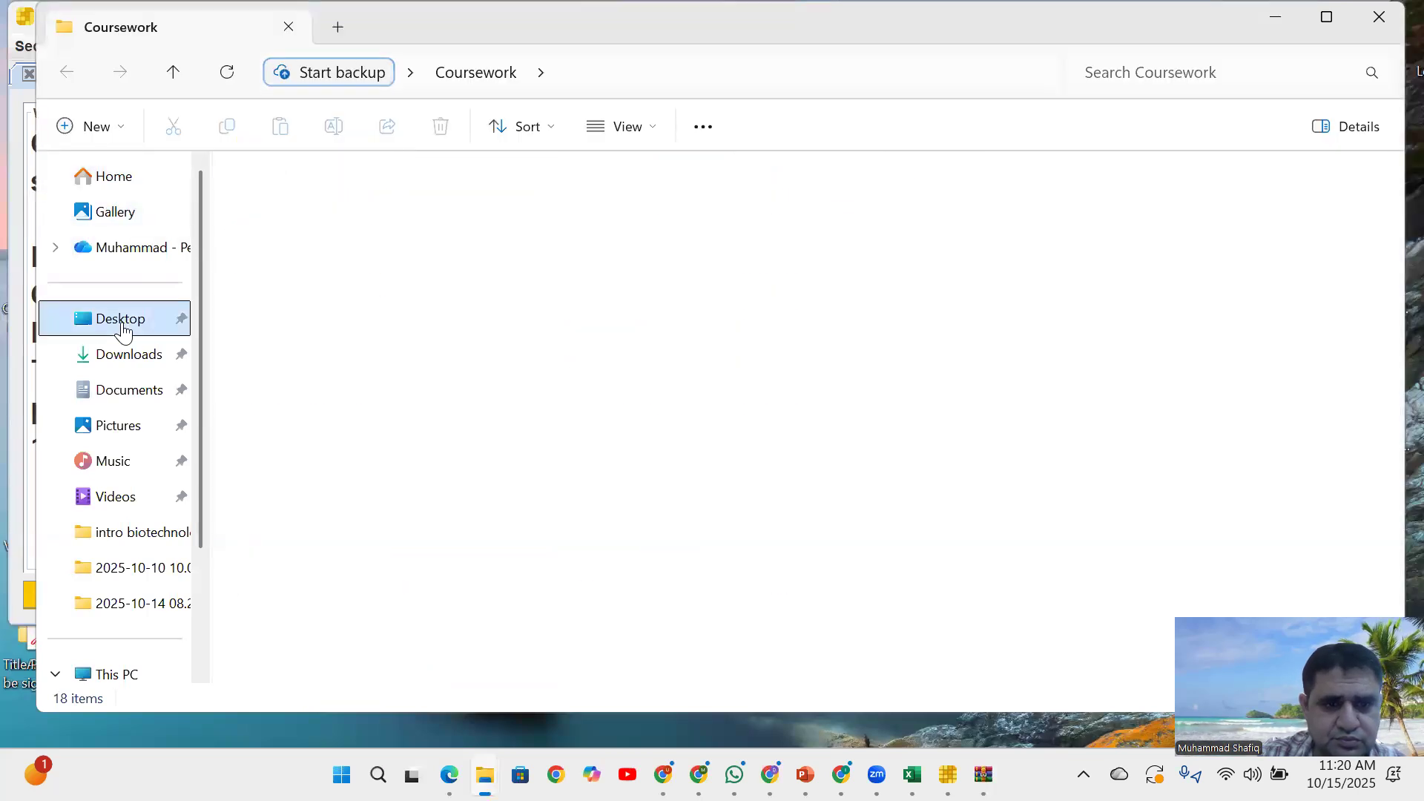
{"action": "right_click", "coordinate": [1038, 302]}
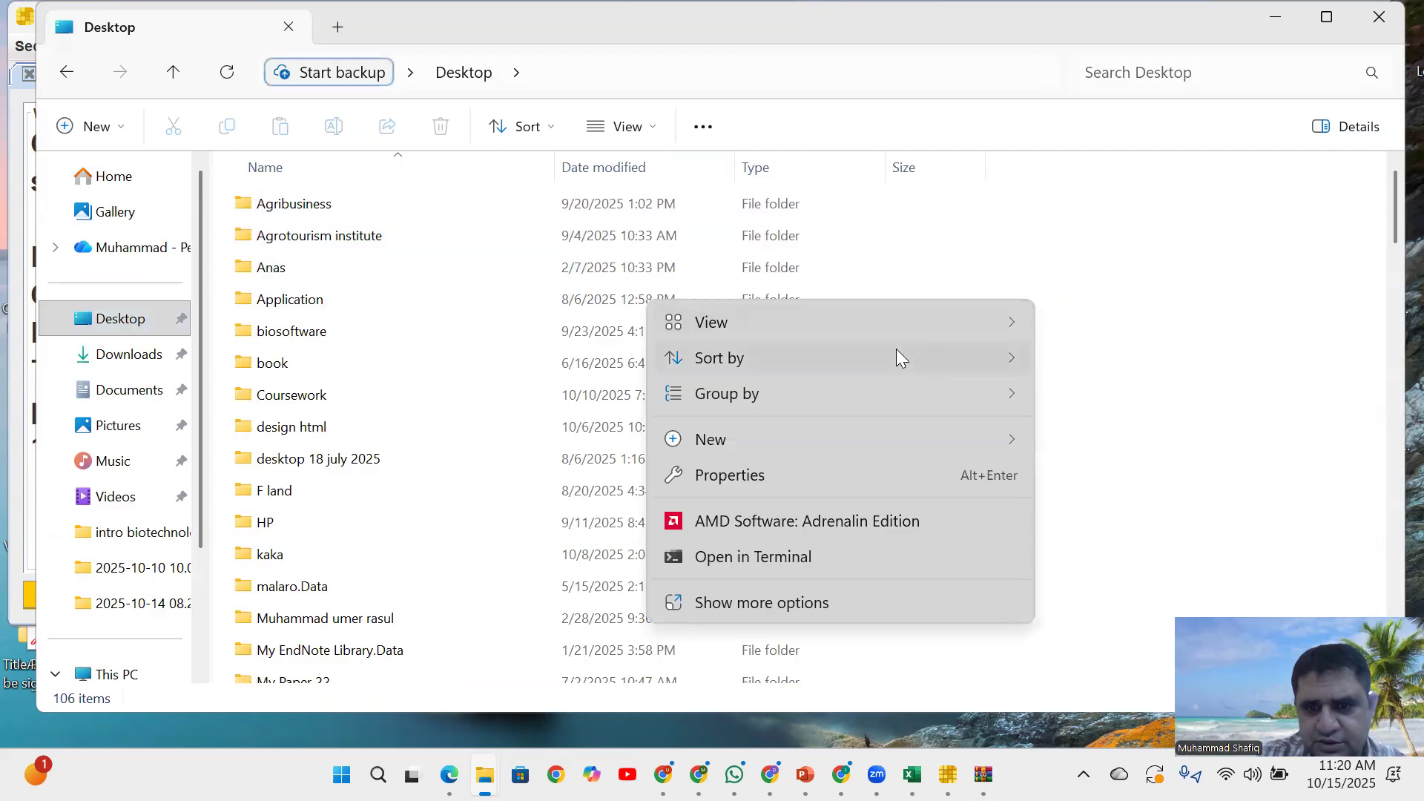
{"action": "mouse_move", "coordinate": [971, 358]}
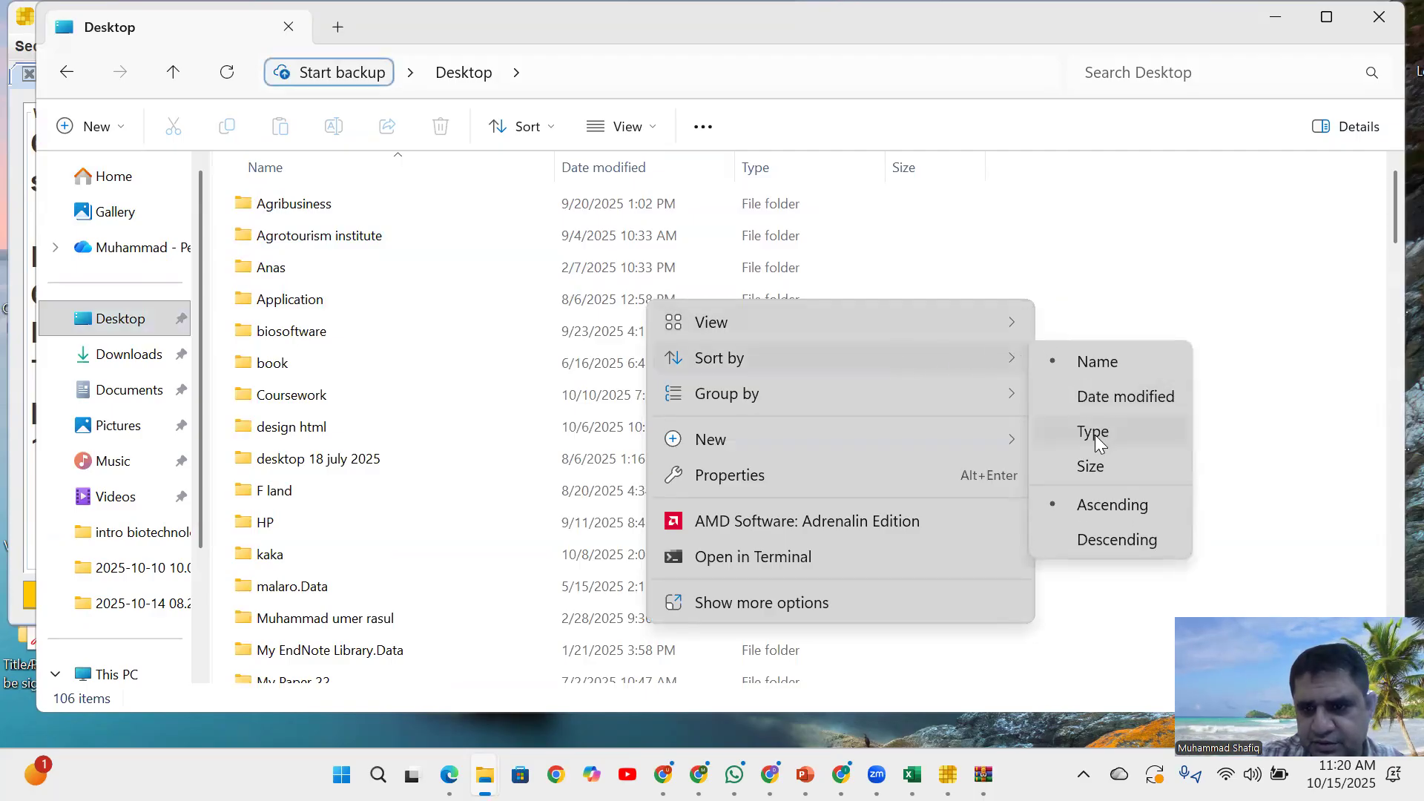
{"action": "left_click", "coordinate": [1101, 405]}
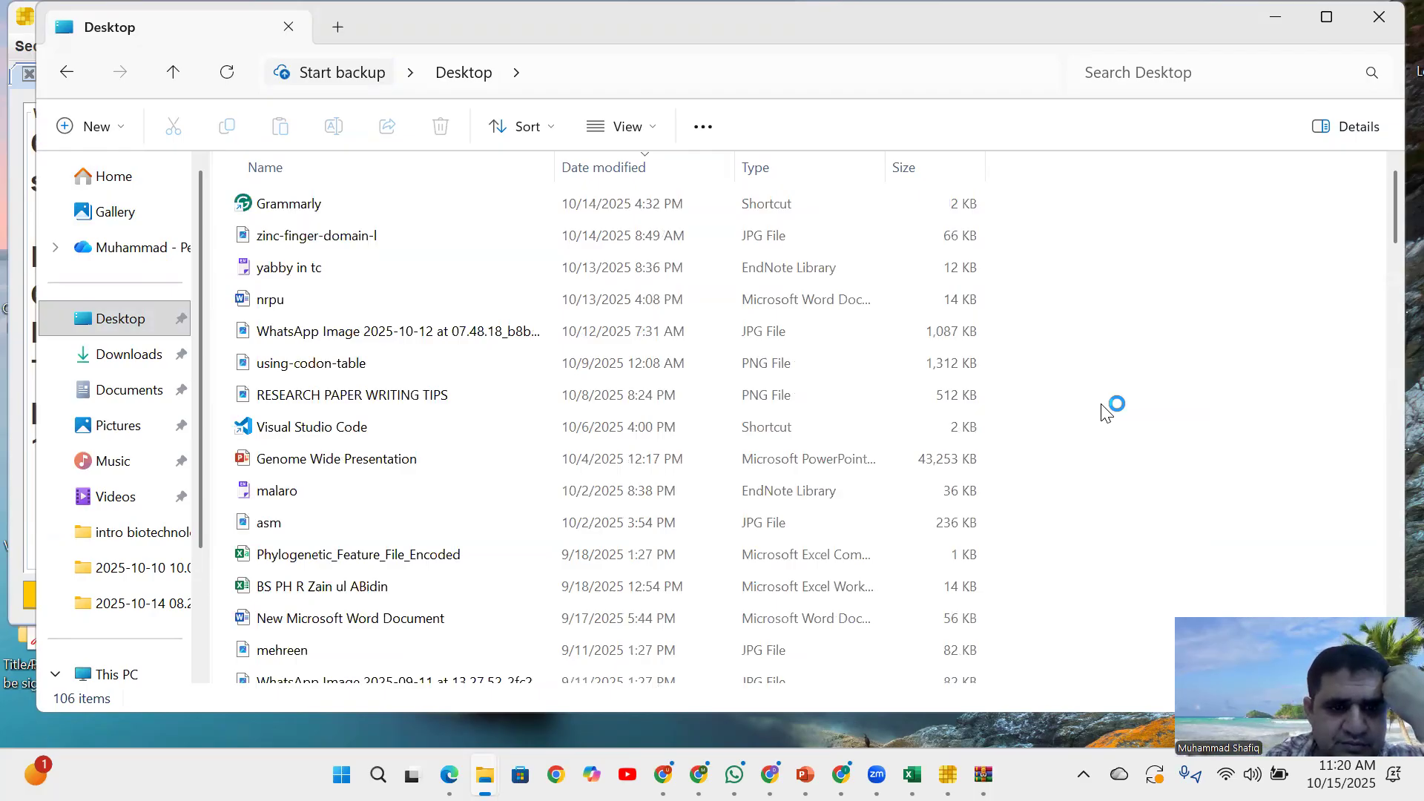
{"action": "right_click", "coordinate": [1101, 405]}
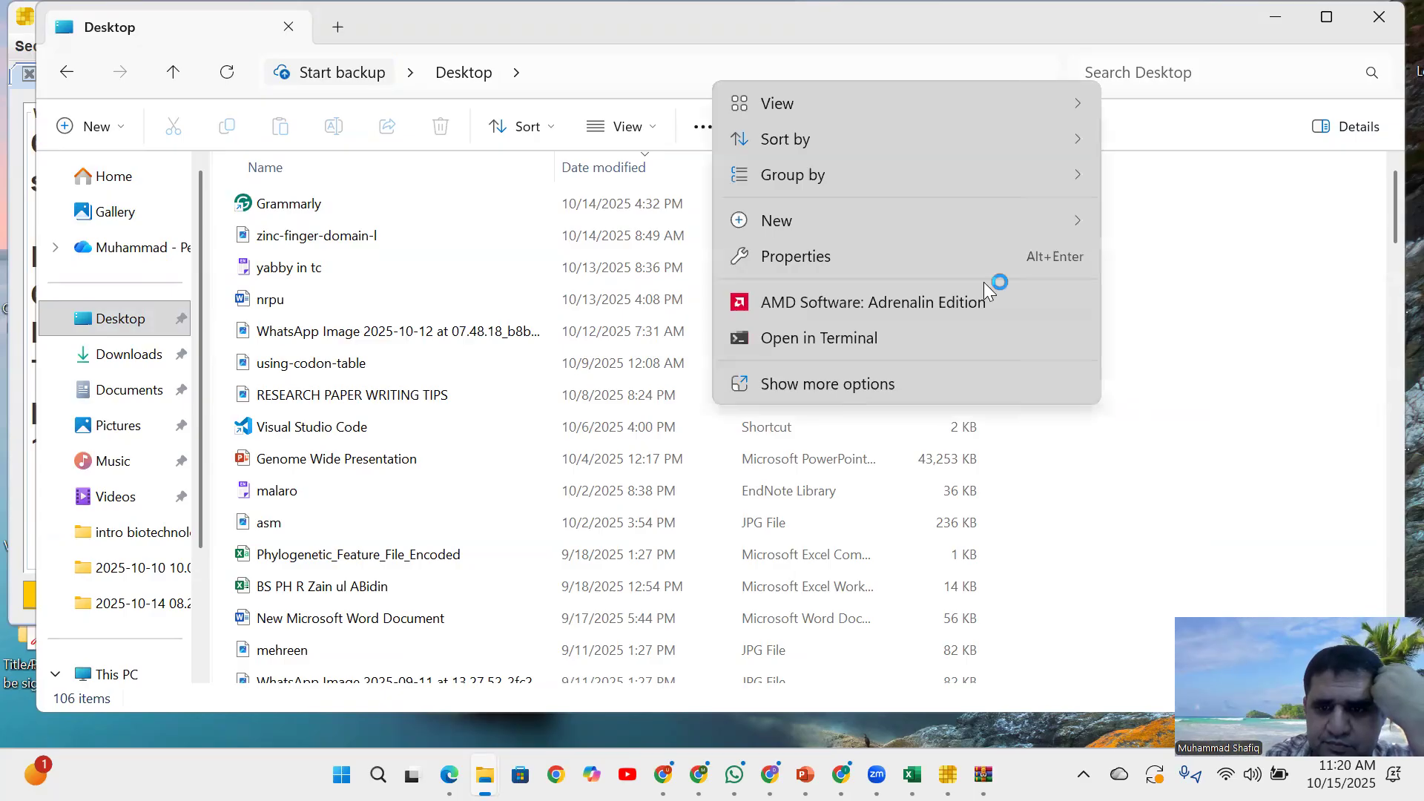
{"action": "mouse_move", "coordinate": [979, 139]}
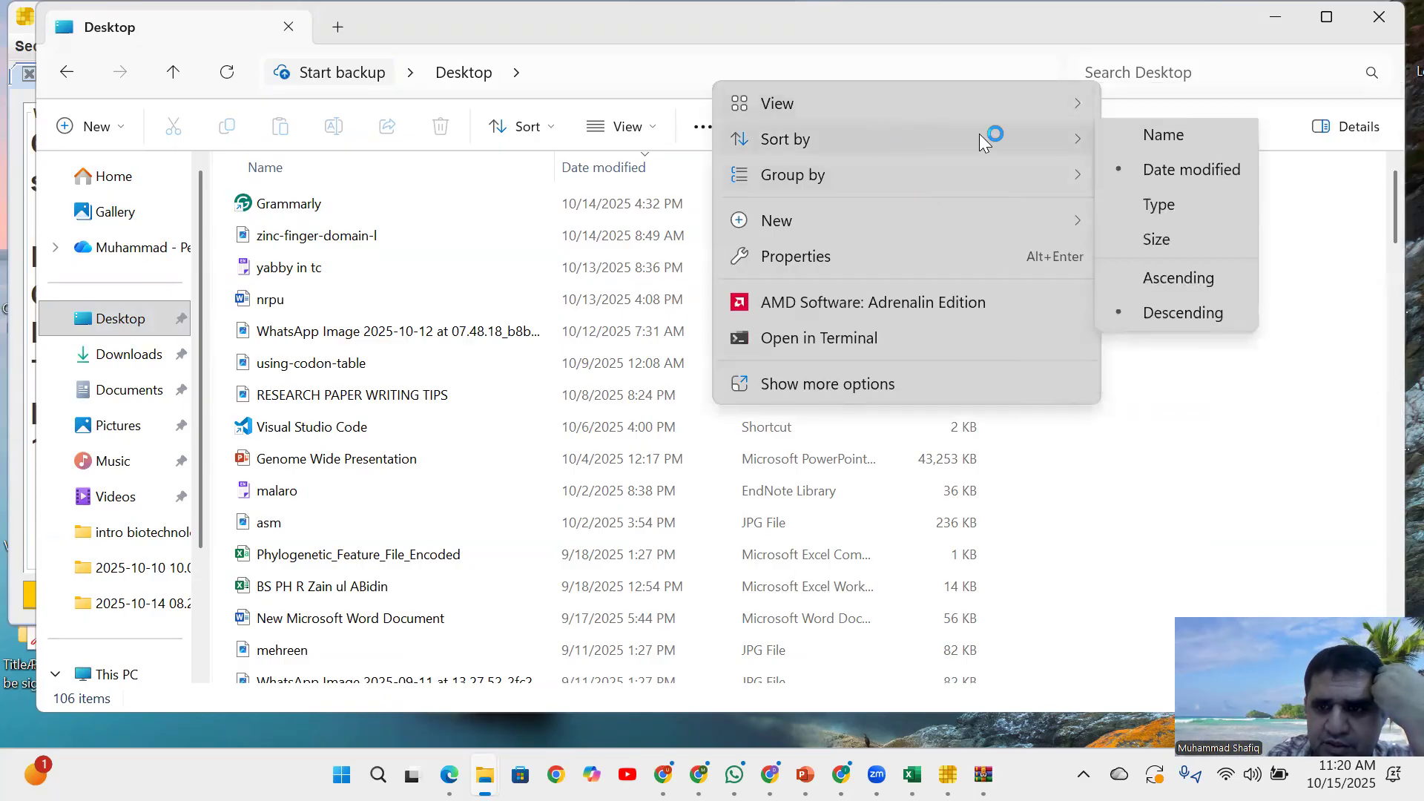
{"action": "left_click", "coordinate": [1165, 180]}
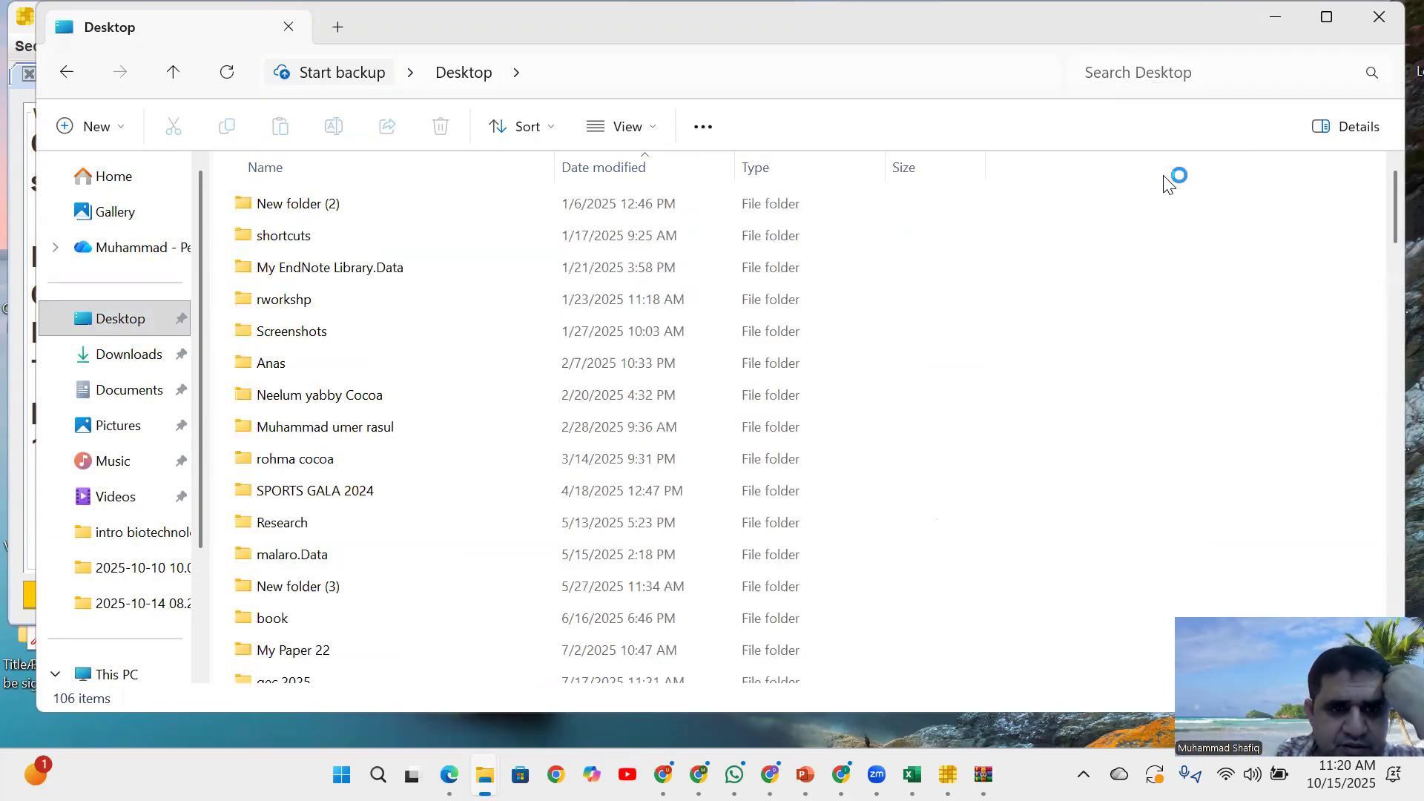
Find the extracted Lculinaris_718_v1.protein.fa file in the Desktop folder and select it
{"action": "scroll", "coordinate": [1168, 182], "scroll_direction": "down", "scroll_amount": 20}
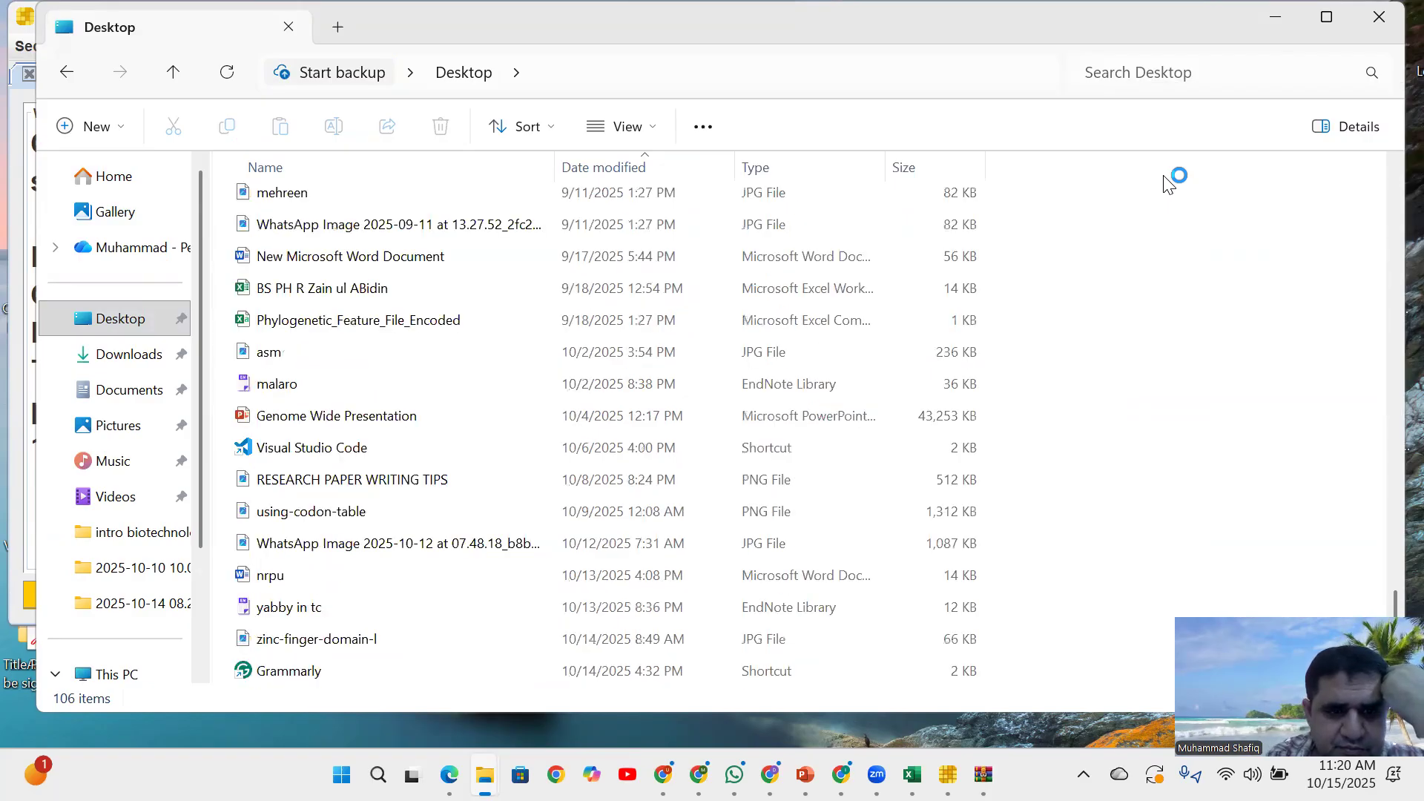
{"action": "key", "text": "Up"}
{"action": "key", "text": "Up"}
{"action": "key", "text": "Up"}
{"action": "key", "text": "Up"}
{"action": "key", "text": "Up"}
{"action": "key", "text": "Up"}
{"action": "key", "text": "Up"}
{"action": "key", "text": "Up"}
{"action": "key", "text": "Up"}
{"action": "key", "text": "Up"}
{"action": "key", "text": "Up"}
{"action": "key", "text": "Up"}
{"action": "key", "text": "Up"}
{"action": "key", "text": "Up"}
{"action": "key", "text": "Up"}
{"action": "key", "text": "Up"}
{"action": "key", "text": "Up"}
{"action": "key", "text": "Up"}
{"action": "key", "text": "Up"}
{"action": "key", "text": "Up"}
{"action": "key", "text": "Up"}
{"action": "key", "text": "Up"}
{"action": "key", "text": "Up"}
{"action": "key", "text": "Up"}
{"action": "key", "text": "Up"}
{"action": "key", "text": "Up"}
{"action": "key", "text": "Up"}
{"action": "key", "text": "Up"}
{"action": "key", "text": "Up"}
{"action": "key", "text": "Up"}
{"action": "key", "text": "Up"}
{"action": "key", "text": "Up"}
{"action": "key", "text": "Up"}
{"action": "key", "text": "Up"}
{"action": "key", "text": "Up"}
{"action": "key", "text": "Up"}
{"action": "key", "text": "Up"}
{"action": "key", "text": "Up"}
{"action": "key", "text": "Up"}
{"action": "key", "text": "Up"}
{"action": "key", "text": "Down"}
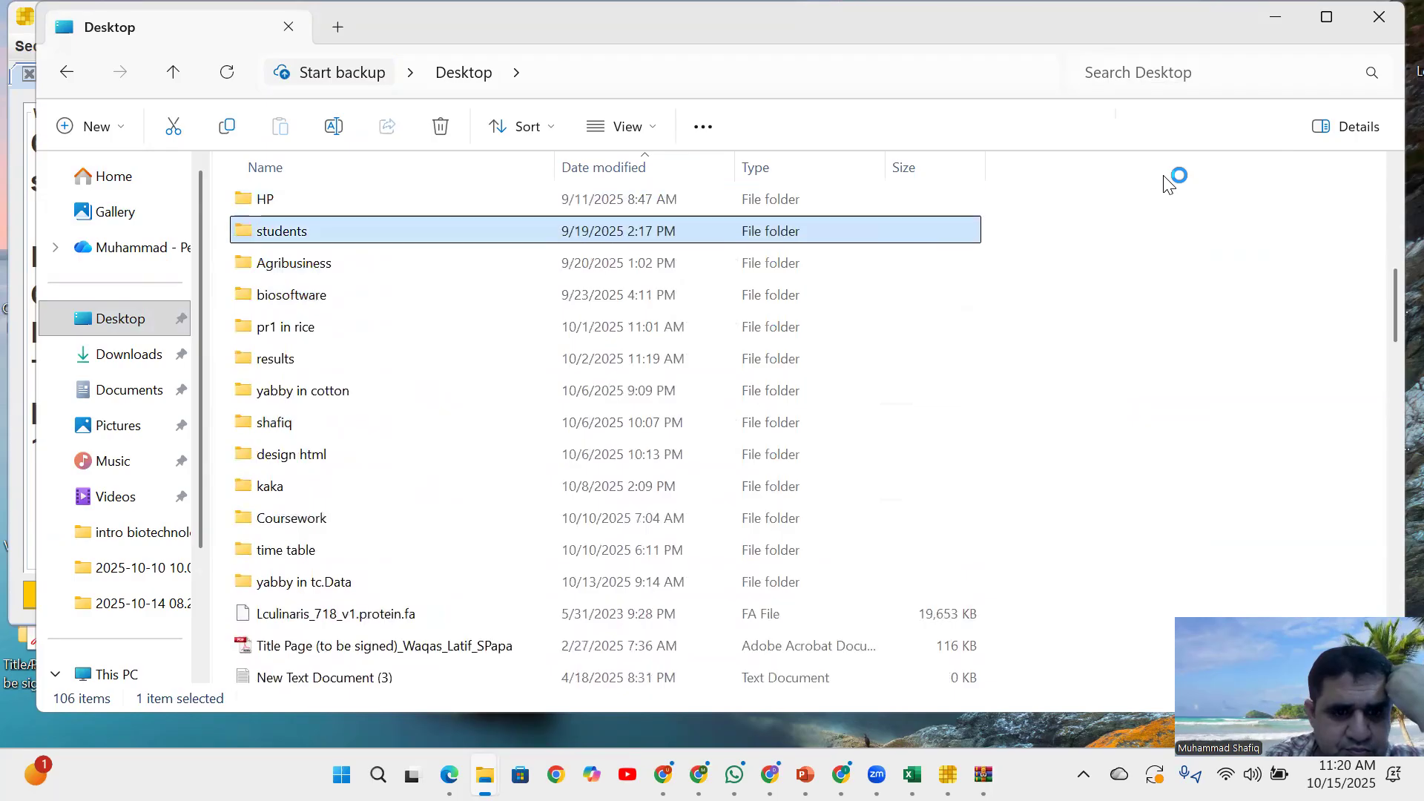
{"action": "key", "text": "Down"}
{"action": "key", "text": "Down"}
{"action": "key", "text": "Down"}
{"action": "key", "text": "Down"}
{"action": "key", "text": "Down"}
{"action": "key", "text": "Down"}
{"action": "key", "text": "Down"}
{"action": "key", "text": "Down"}
{"action": "key", "text": "Down"}
{"action": "key", "text": "Down"}
{"action": "key", "text": "Down"}
{"action": "key", "text": "Down"}
{"action": "key", "text": "Down"}
{"action": "key", "text": "Down"}
{"action": "key", "text": "Down"}
{"action": "key", "text": "Down"}
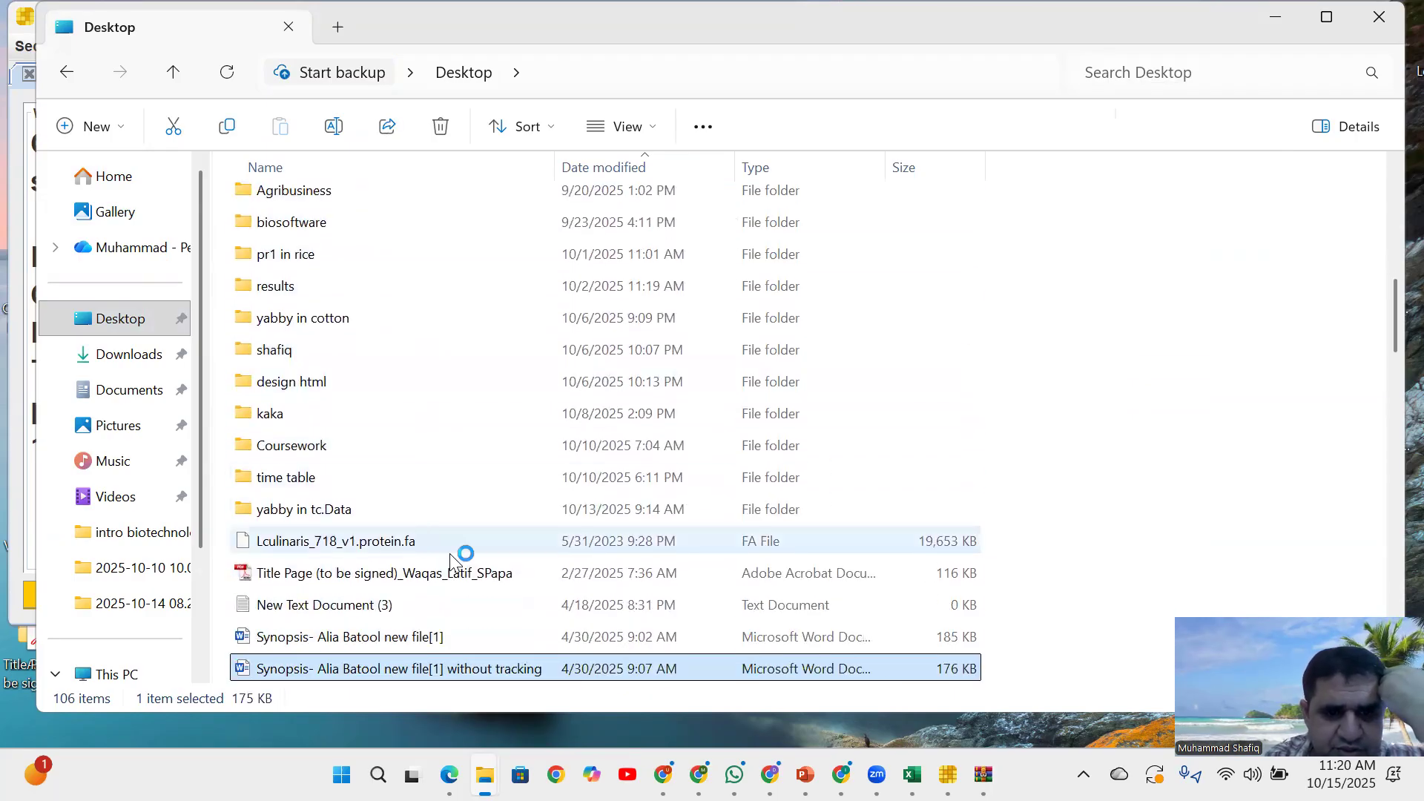
{"action": "left_click", "coordinate": [346, 542]}
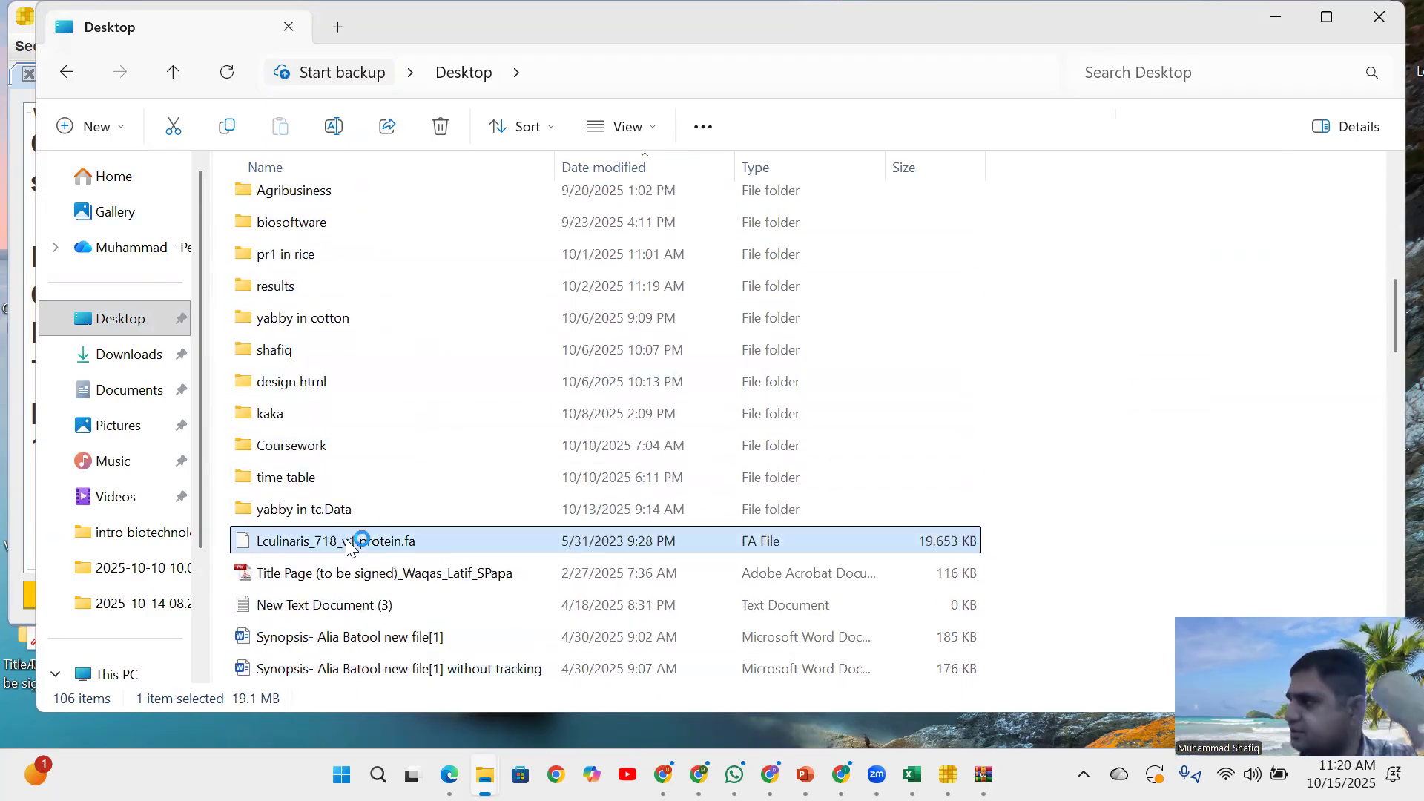
Open the Lculinaris_718_v1.protein.fa file in Notepad++ for viewing its sequences
{"action": "left_click", "coordinate": [346, 538]}
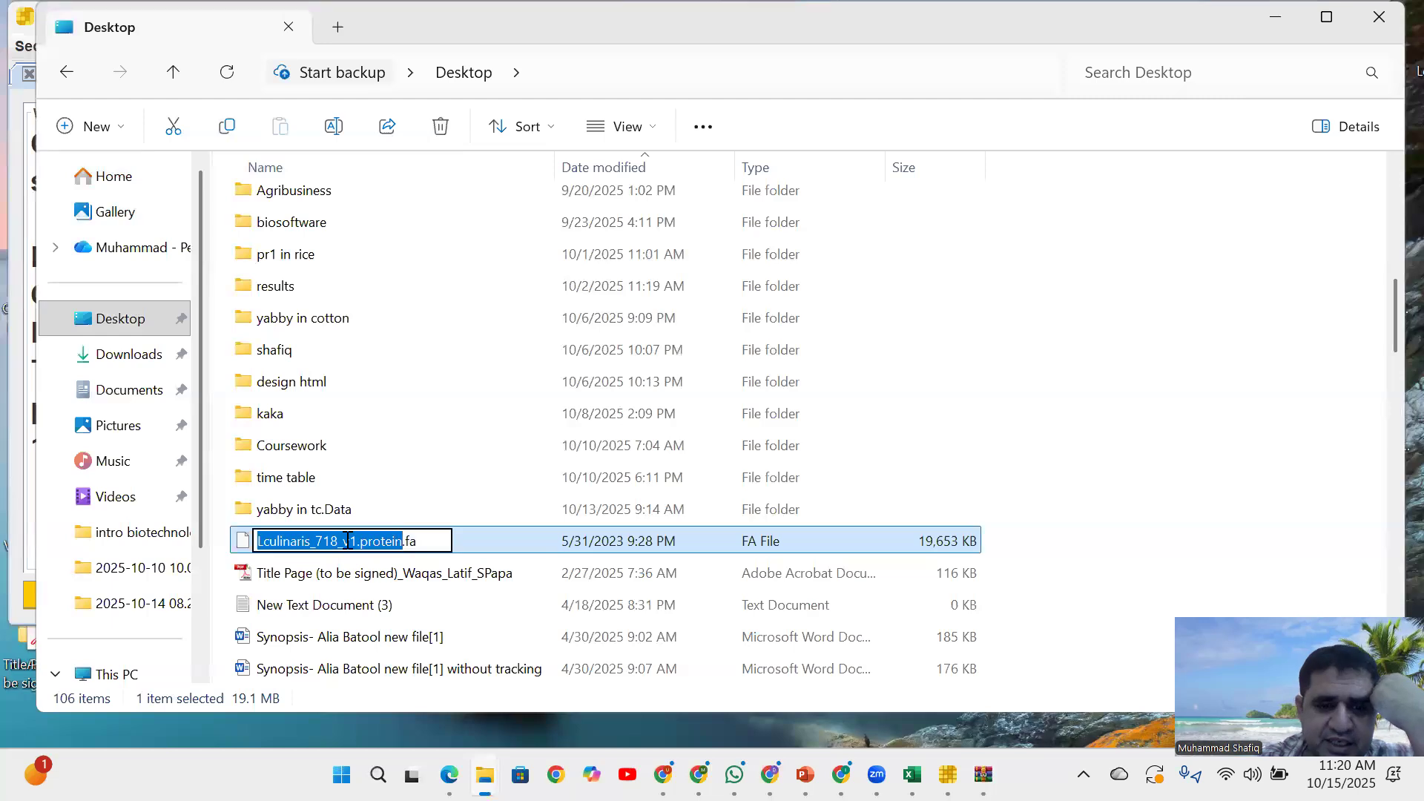
{"action": "left_click", "coordinate": [241, 551]}
{"action": "right_click", "coordinate": [242, 553]}
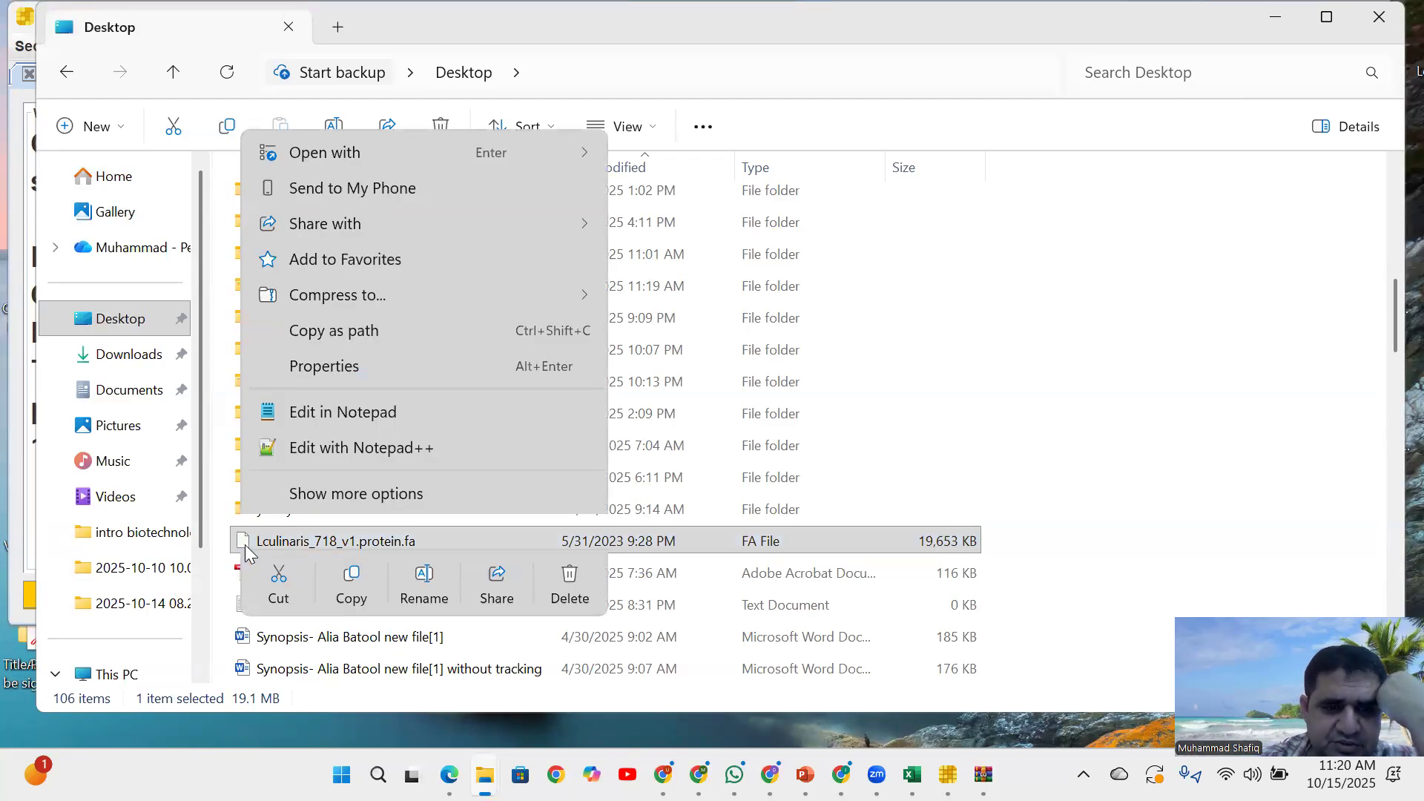
{"action": "left_click", "coordinate": [338, 409]}
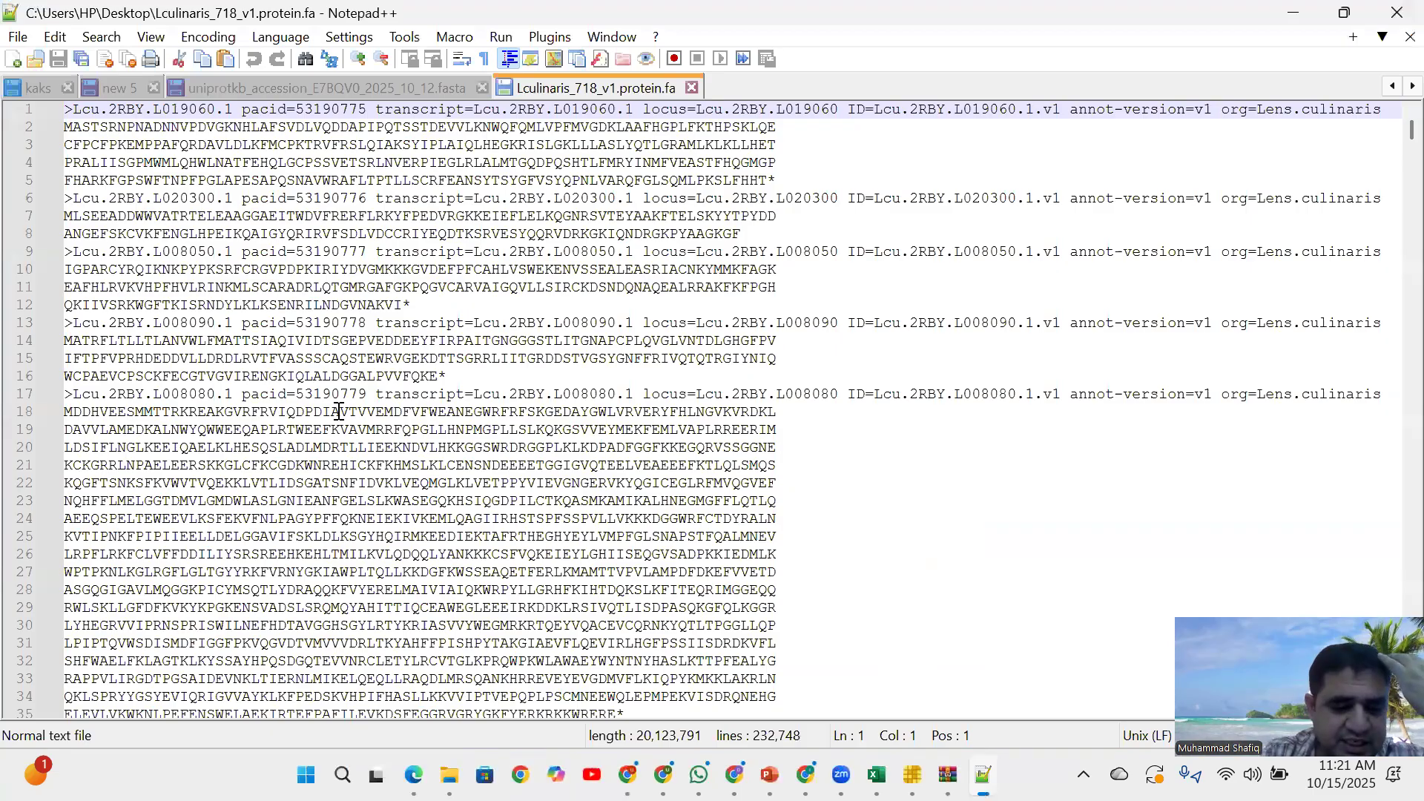
Select all the protein sequences in the Lculinaris_718_v1.protein.fa file and copy them
{"action": "key", "text": "ctrl+a"}
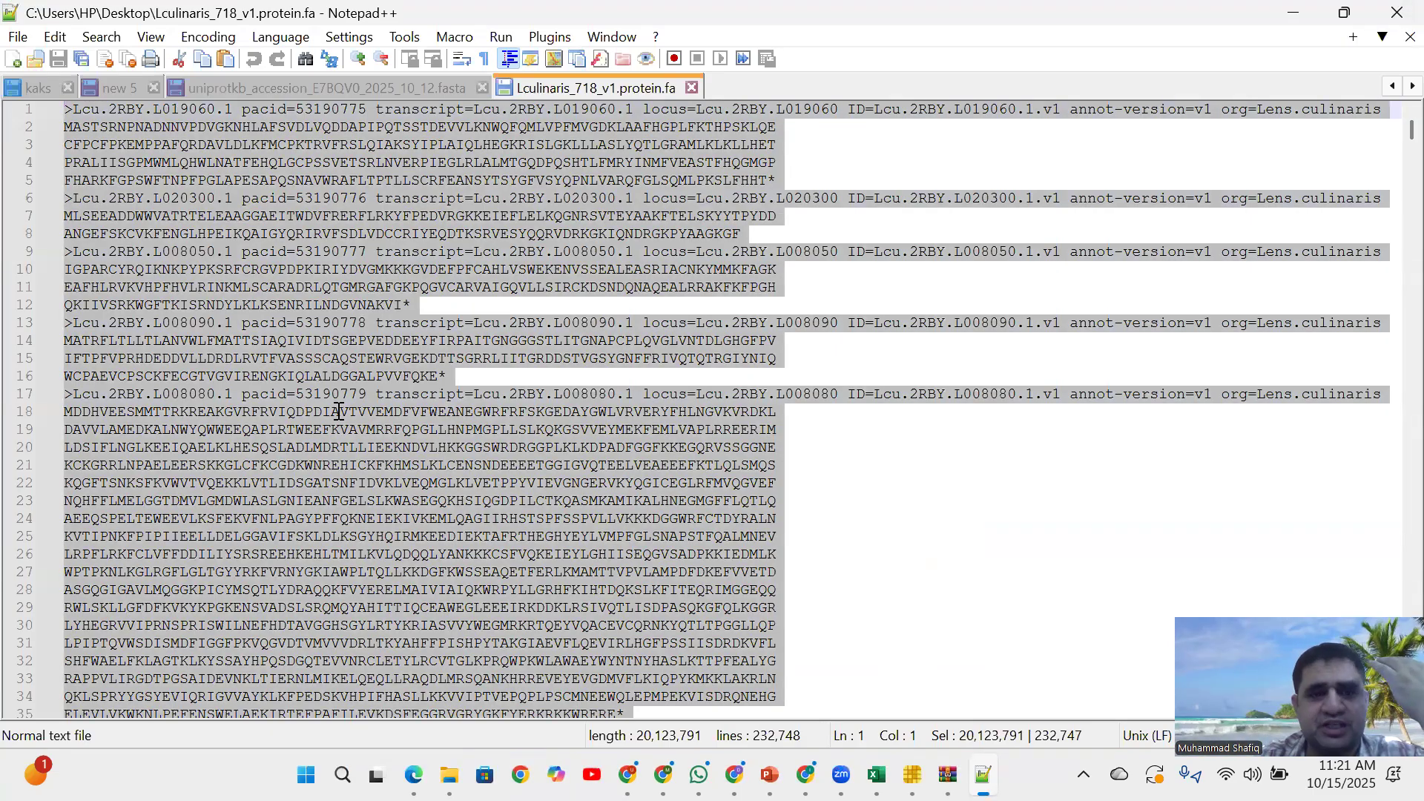
{"action": "right_click", "coordinate": [338, 412]}
{"action": "left_click", "coordinate": [415, 248]}
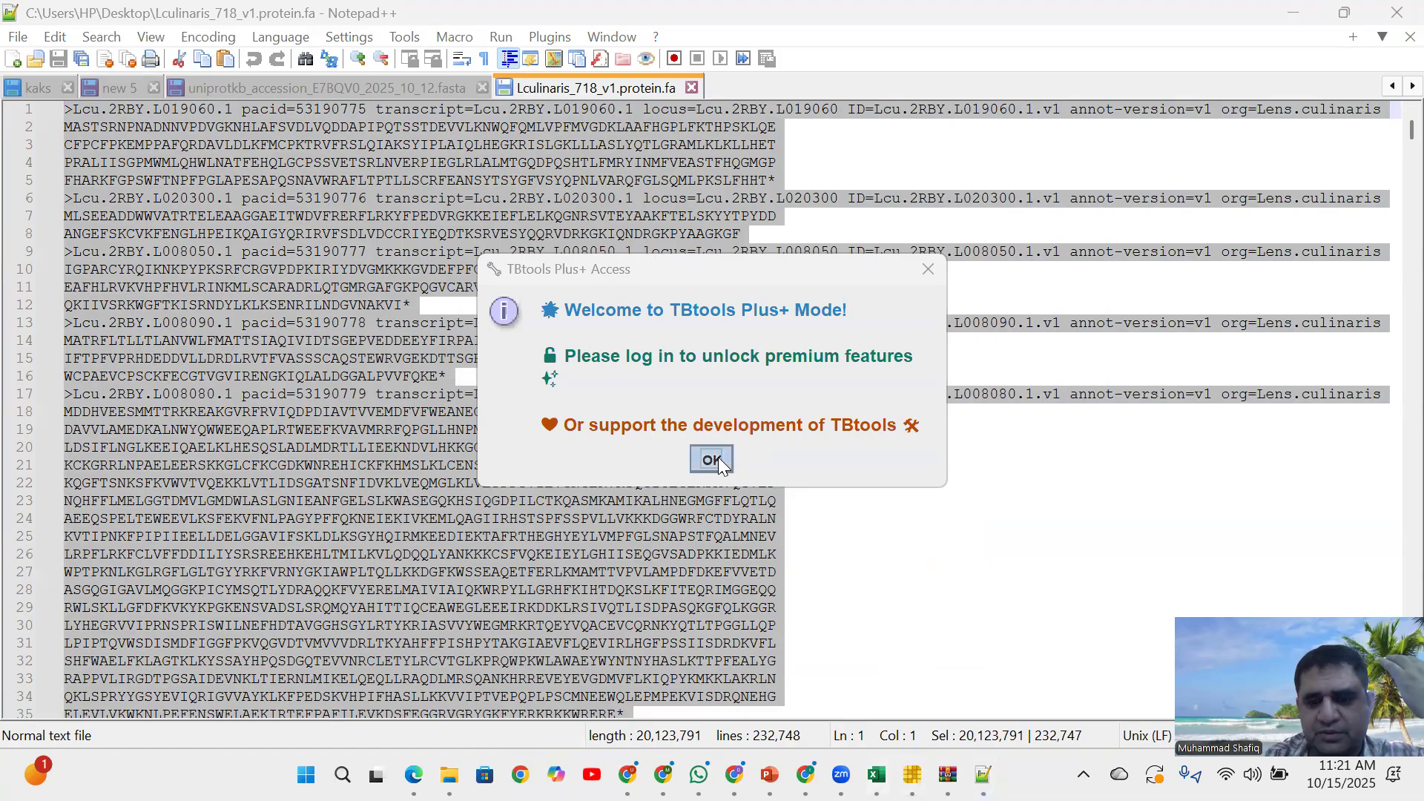
Dismiss the TBtools Plus+ access message, get the opened browser window out of the way and close the Plus+ login window
{"action": "left_click", "coordinate": [718, 459]}
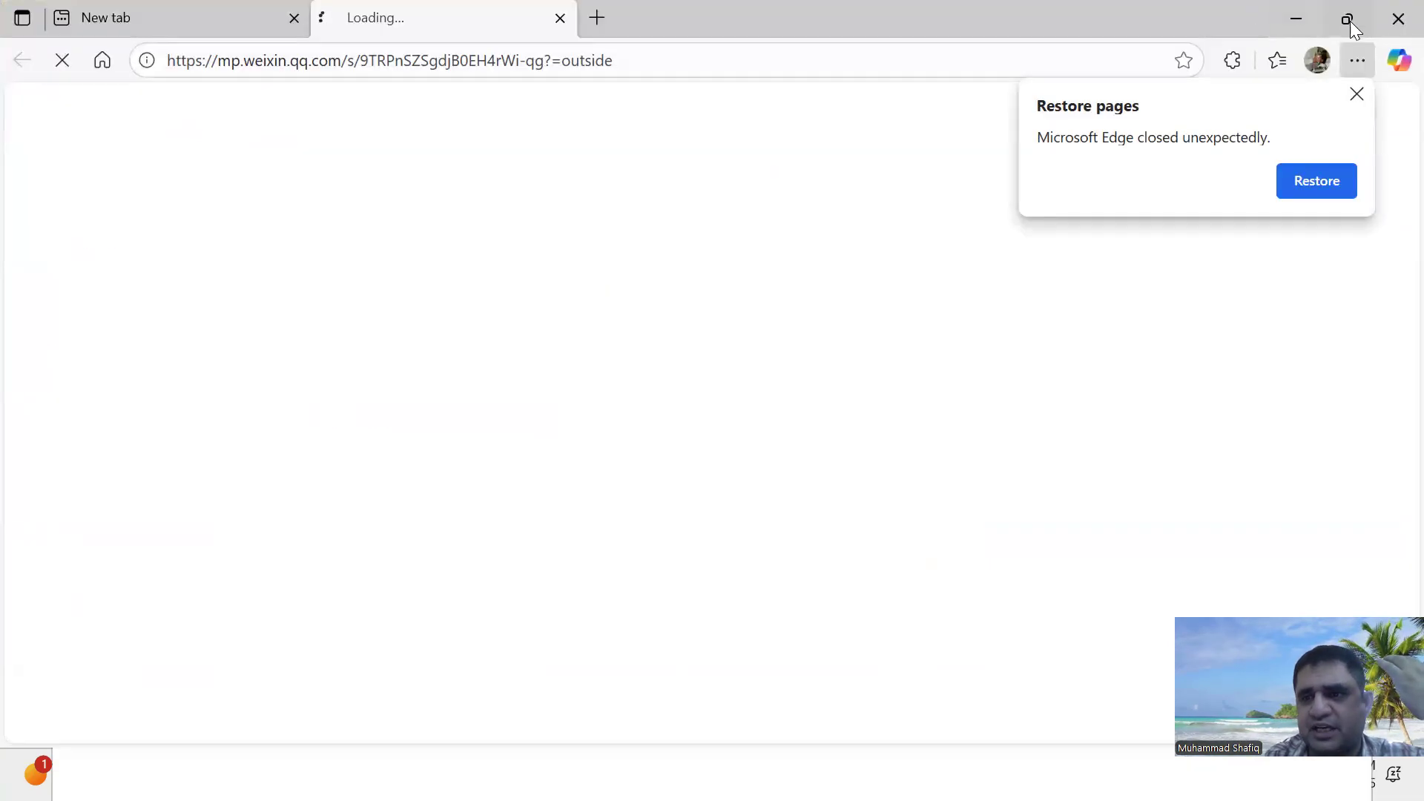
{"action": "left_click", "coordinate": [1291, 15]}
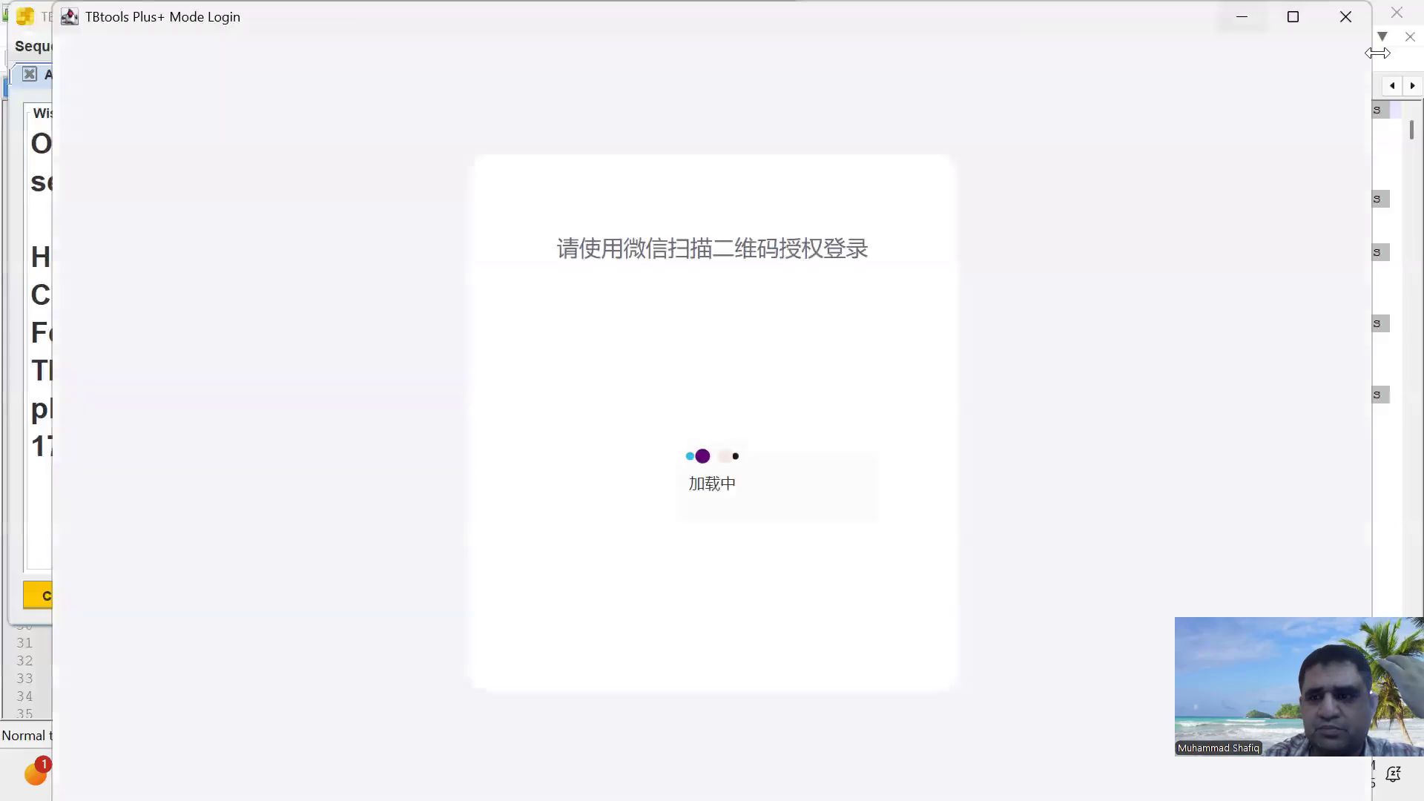
{"action": "left_click", "coordinate": [1349, 18]}
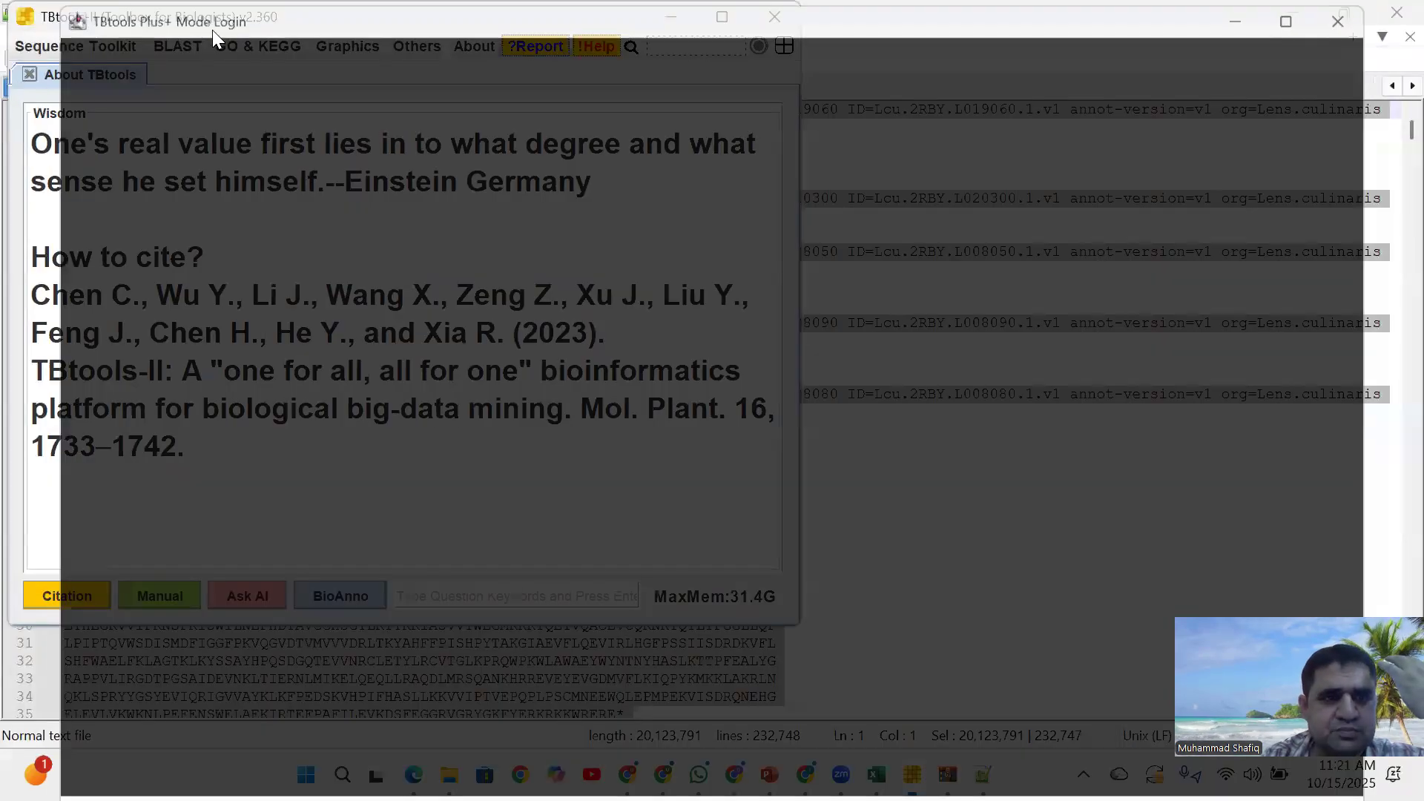
Open the BLAST comparison tool for Two Sequence Sets in TBtools-II
{"action": "left_click", "coordinate": [181, 49]}
{"action": "mouse_move", "coordinate": [187, 73]}
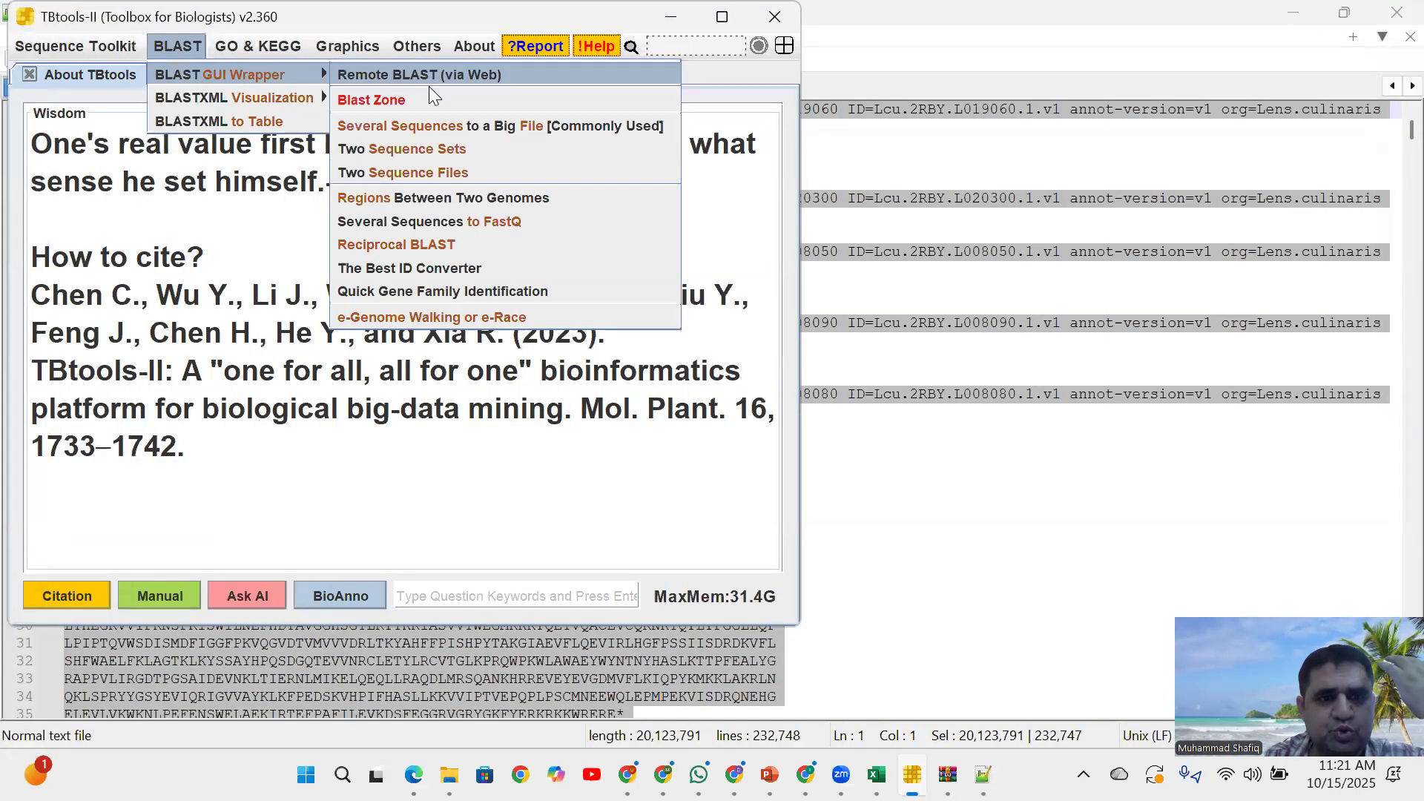
{"action": "left_click", "coordinate": [414, 154]}
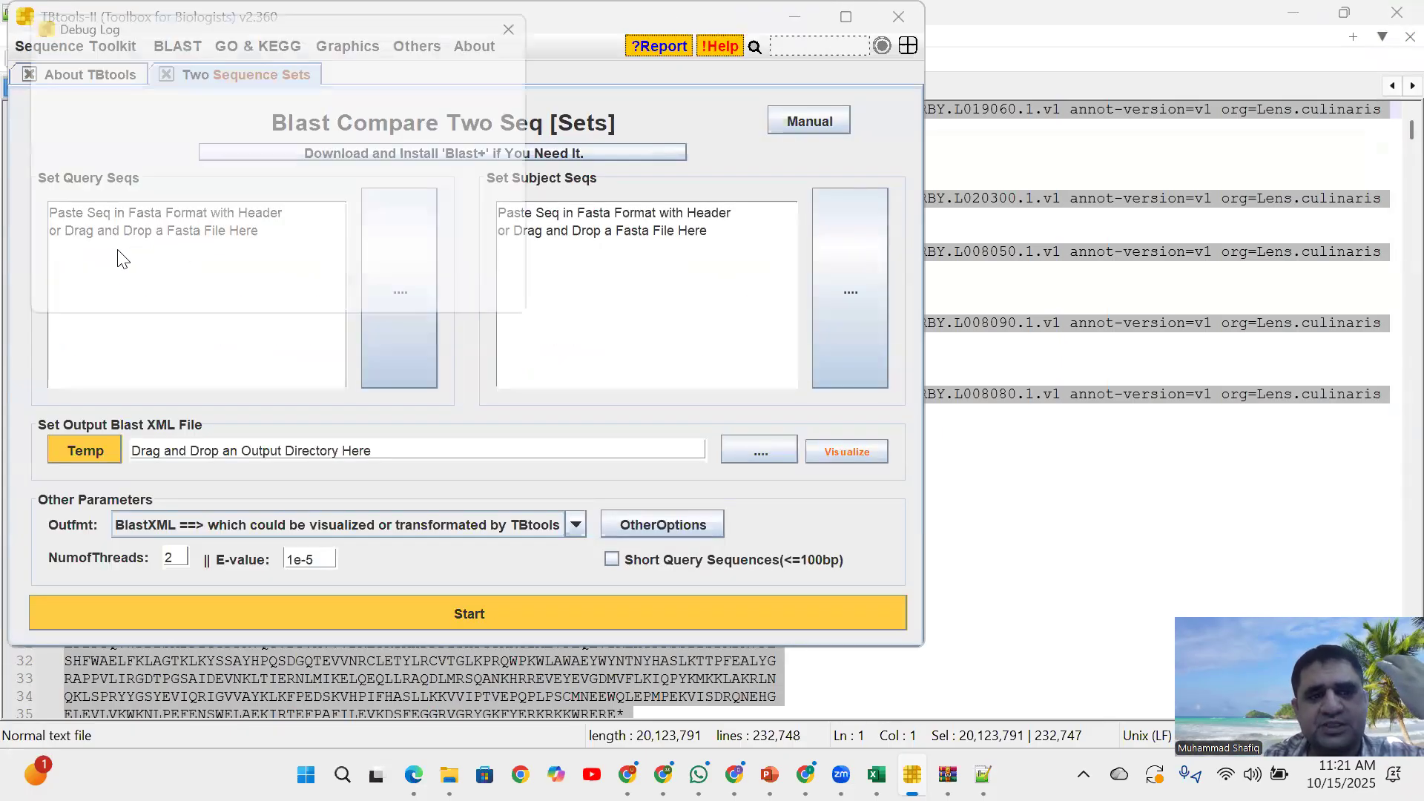
{"action": "left_click", "coordinate": [459, 304]}
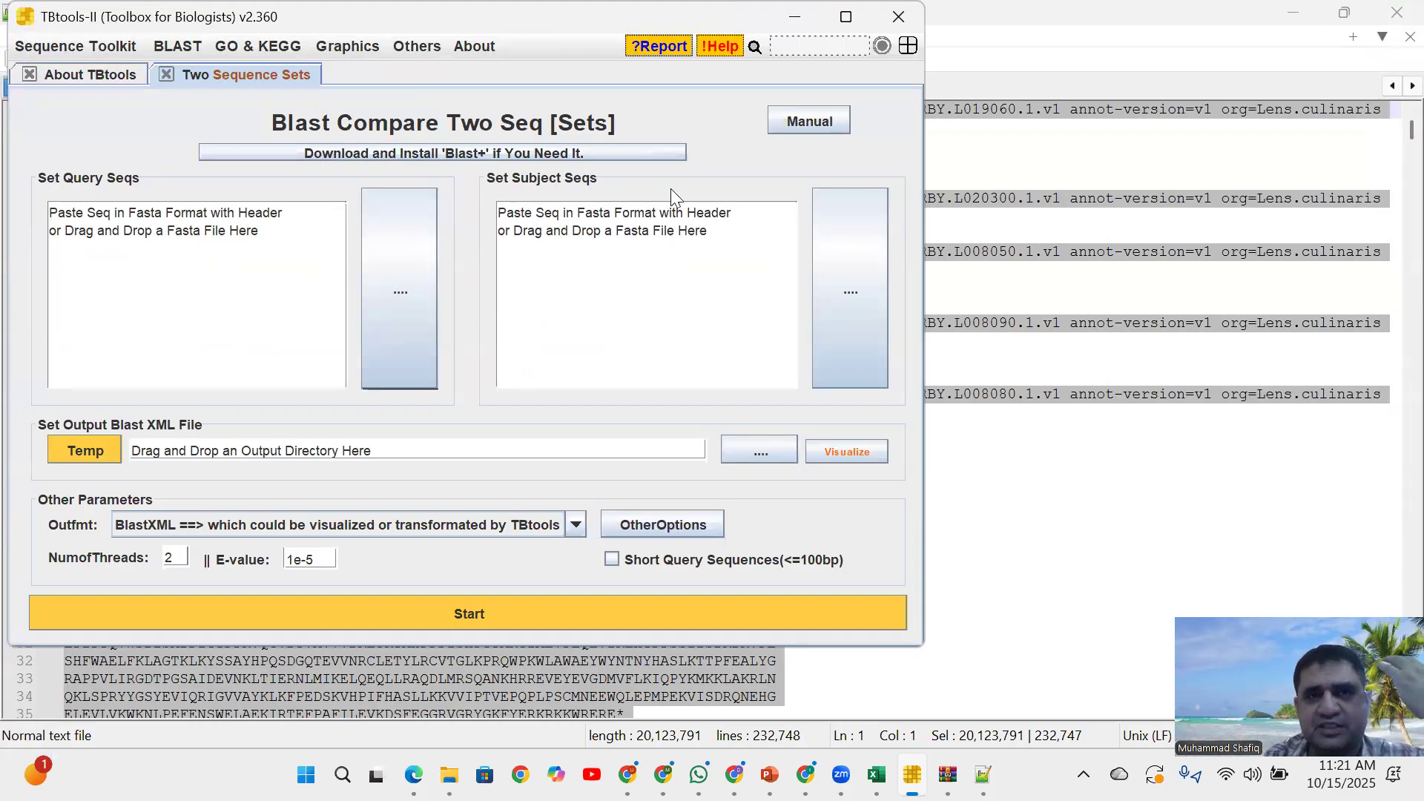
Replace the subject sequences placeholder with the copied Lens culinaris proteins and set the output format to Table
{"action": "left_click", "coordinate": [749, 245]}
{"action": "triple_click", "coordinate": [749, 244]}
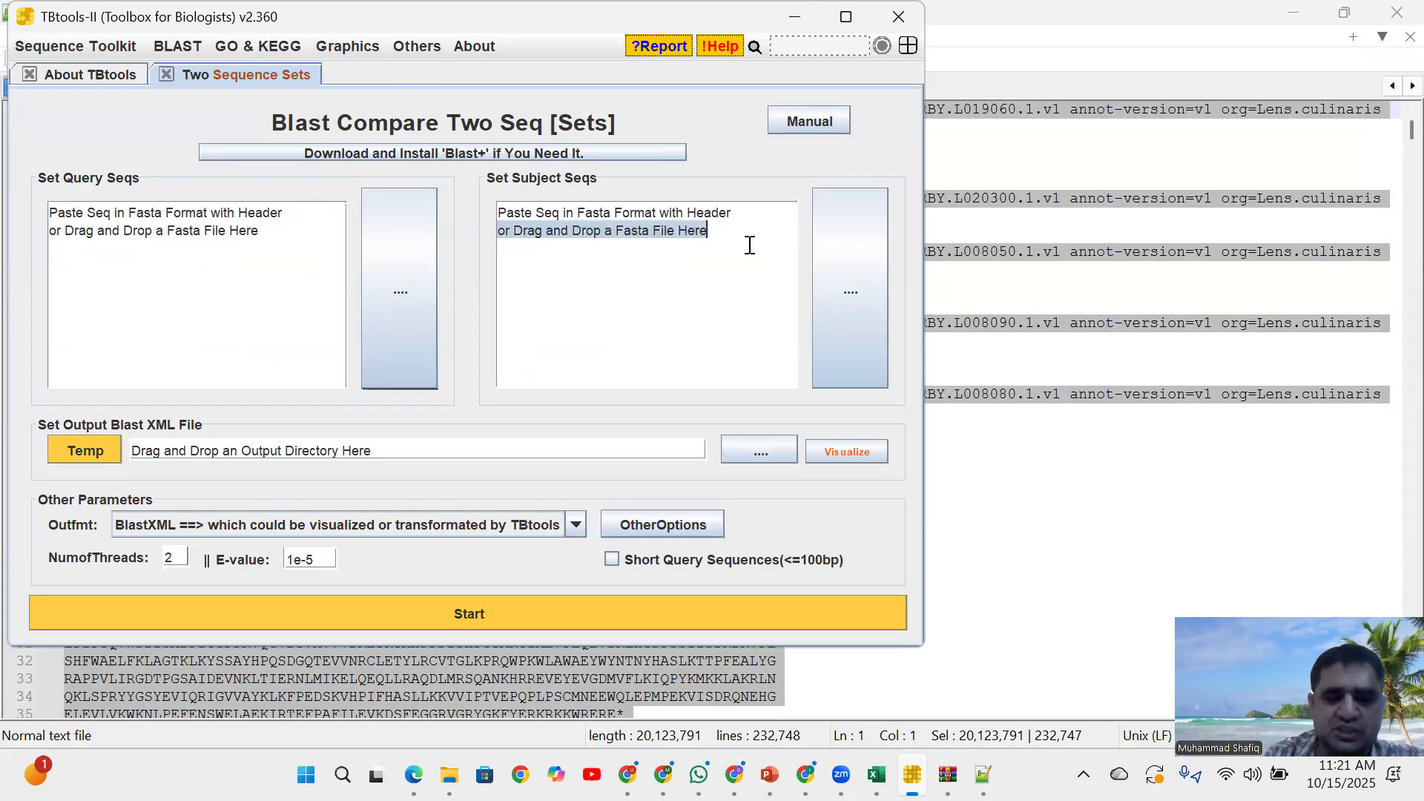
{"action": "key", "text": "ctrl+a"}
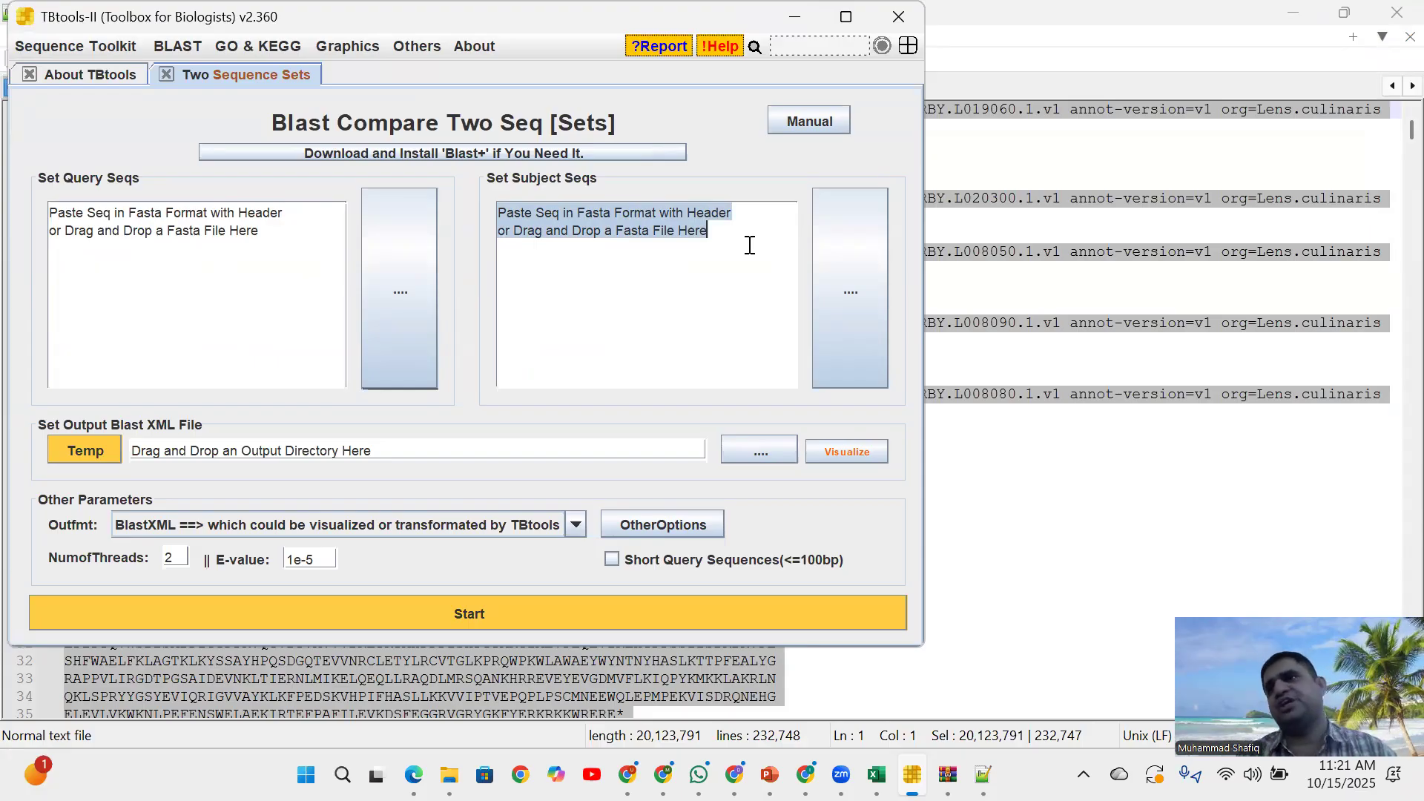
{"action": "key", "text": "ctrl+v"}
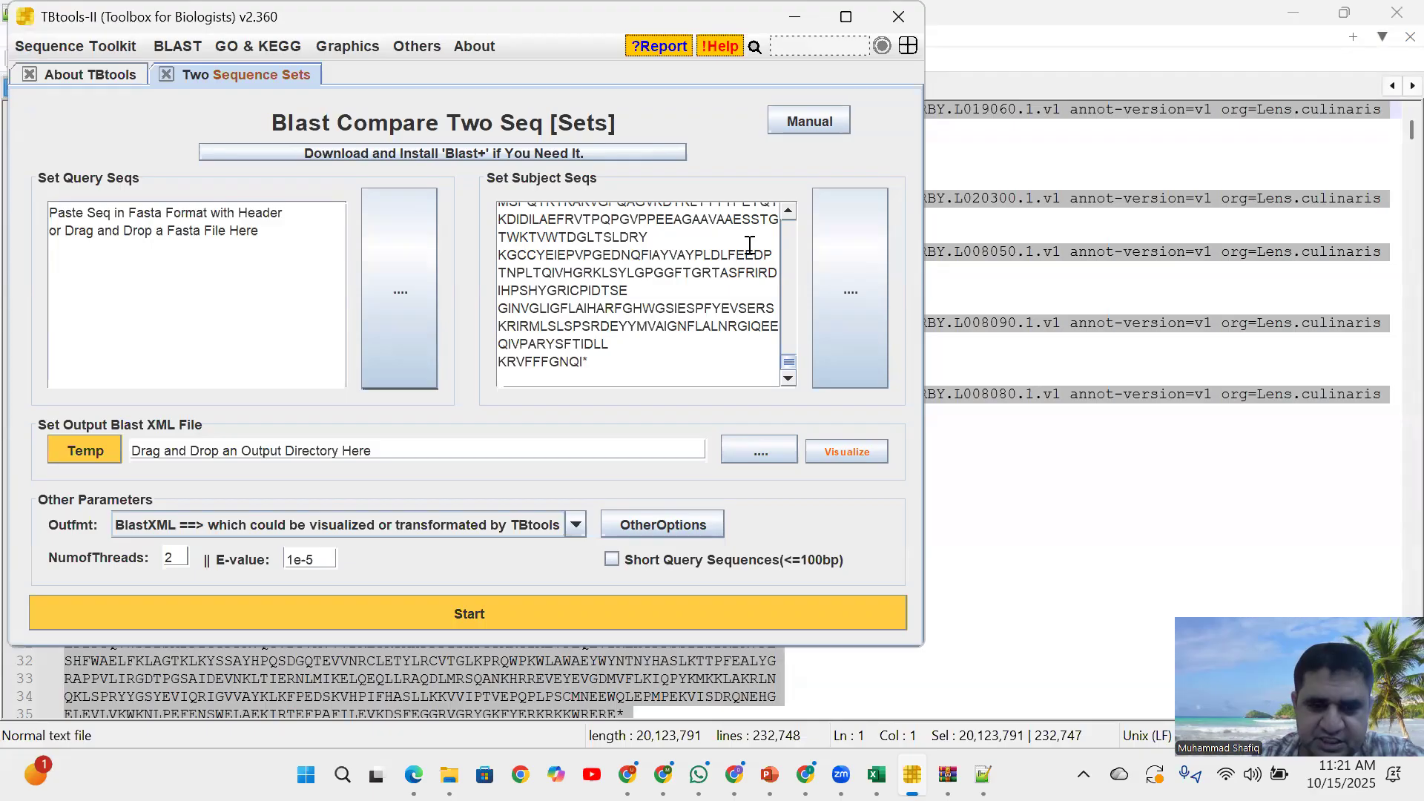
{"action": "left_click", "coordinate": [575, 524]}
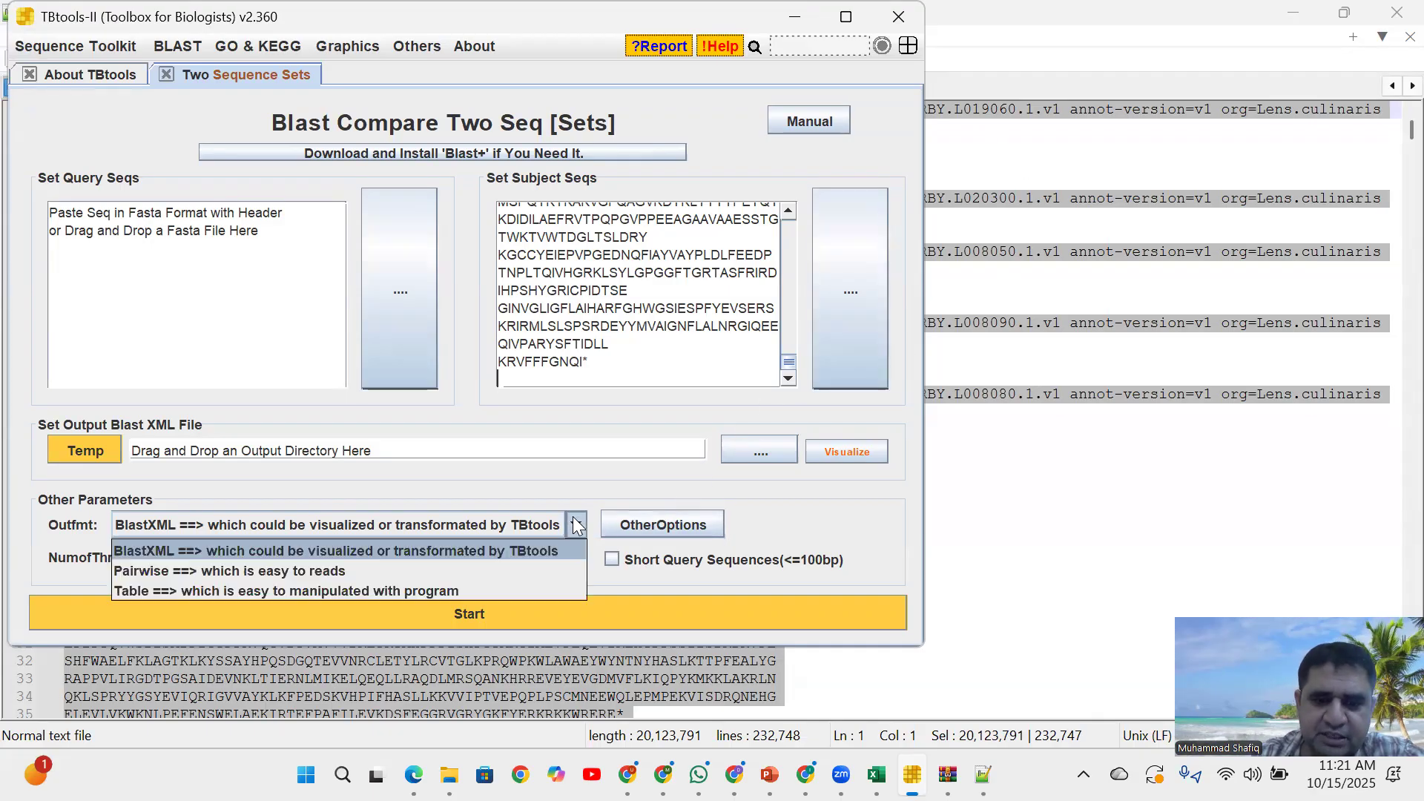
{"action": "left_click", "coordinate": [227, 587]}
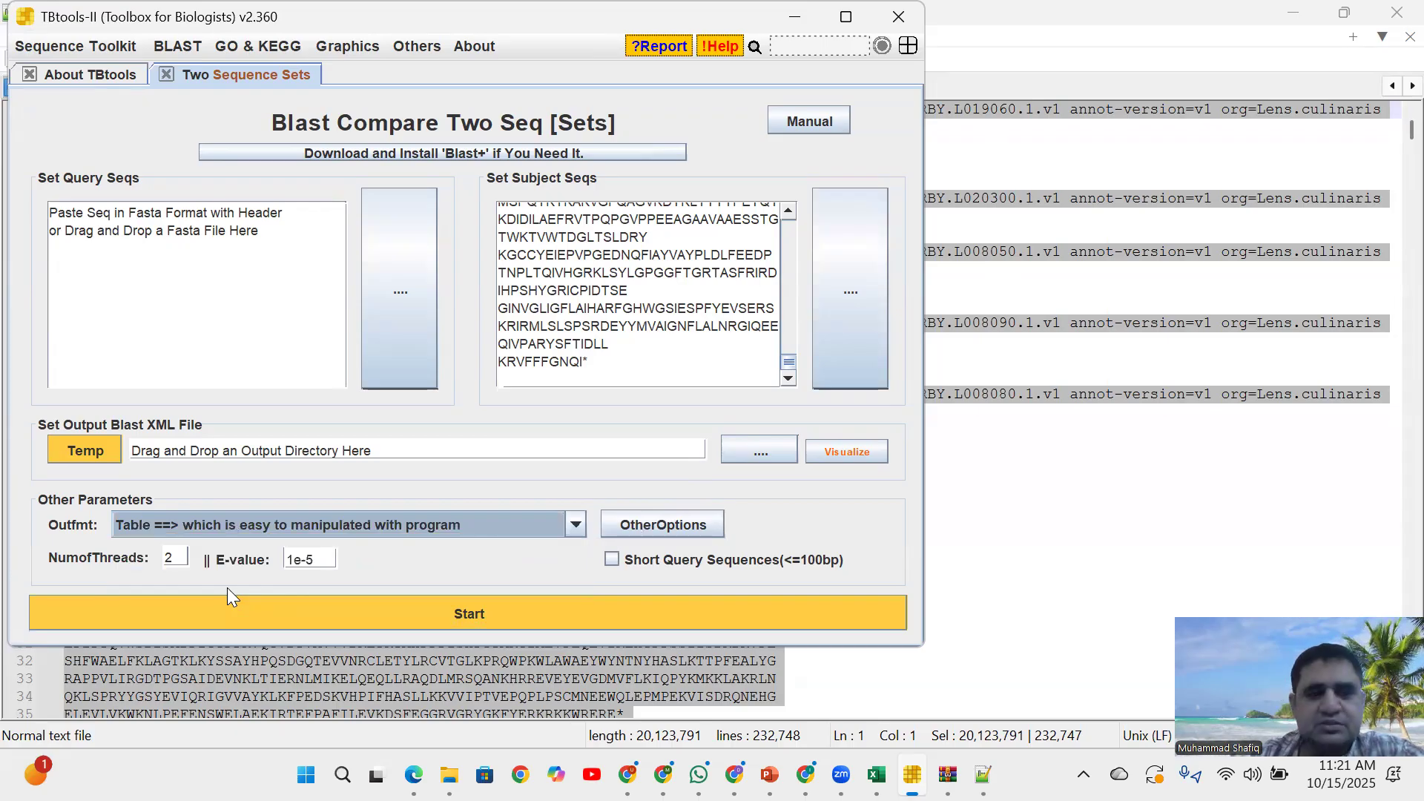
In File Explorer, search the Desktop for "stu" and open the students folder
{"action": "mouse_move", "coordinate": [450, 774]}
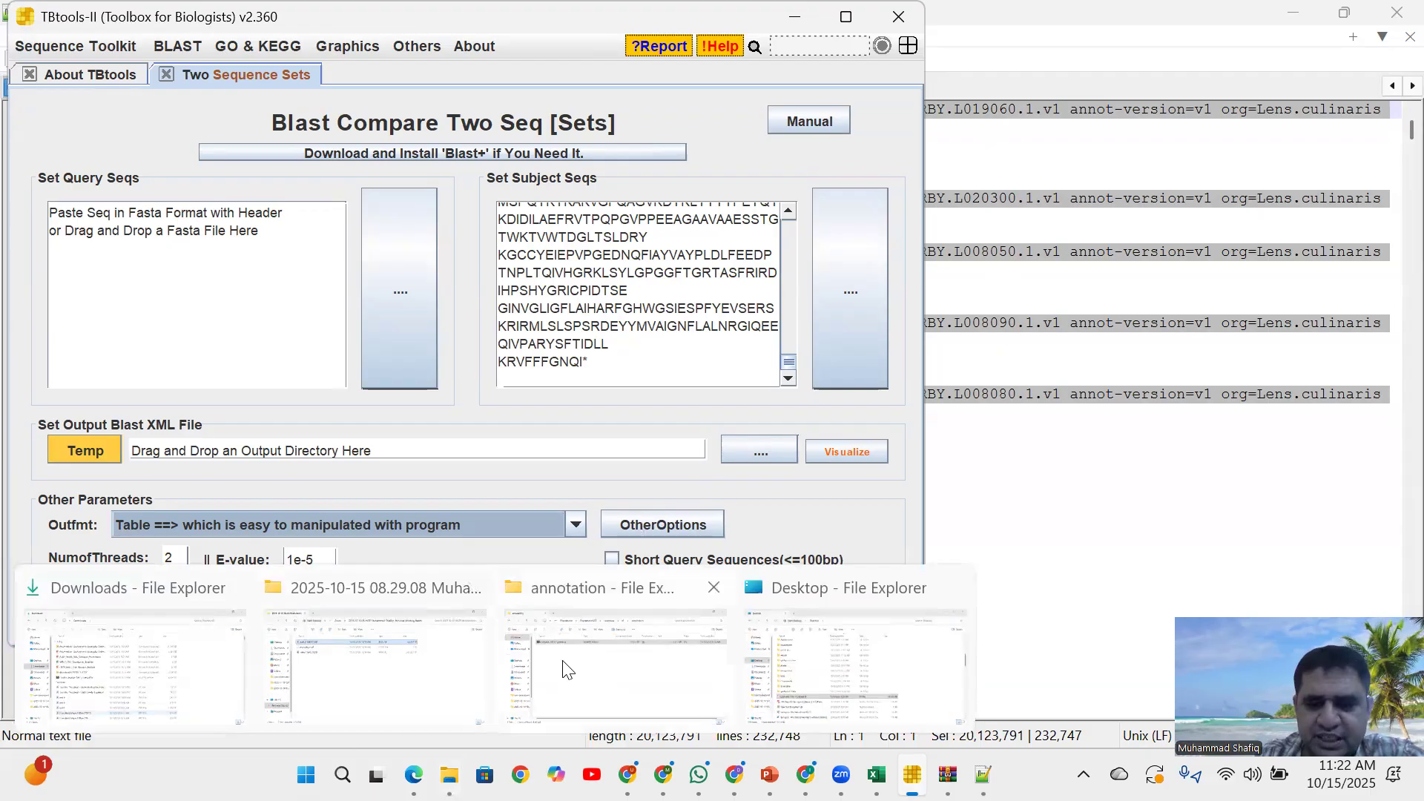
{"action": "left_click", "coordinate": [139, 647]}
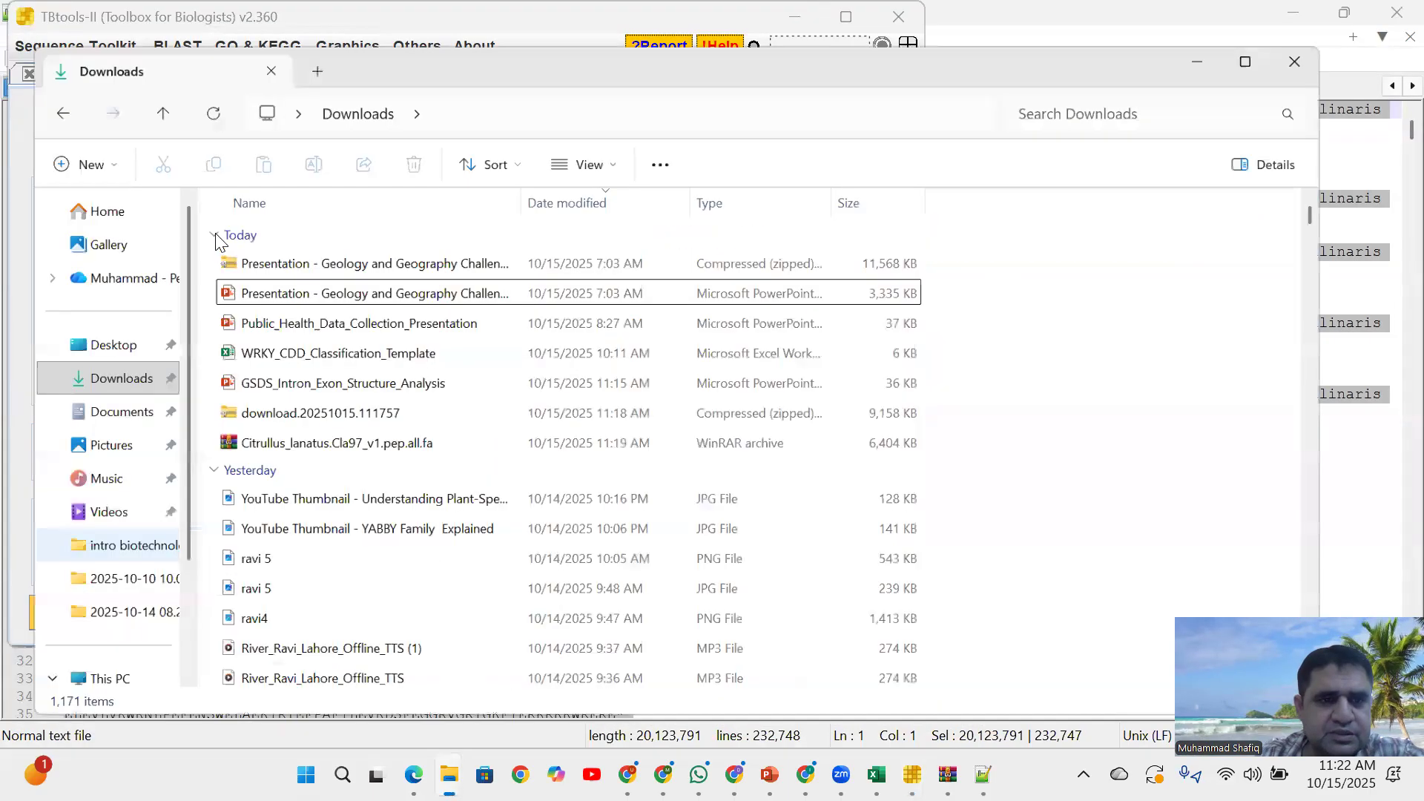
{"action": "left_click", "coordinate": [91, 319]}
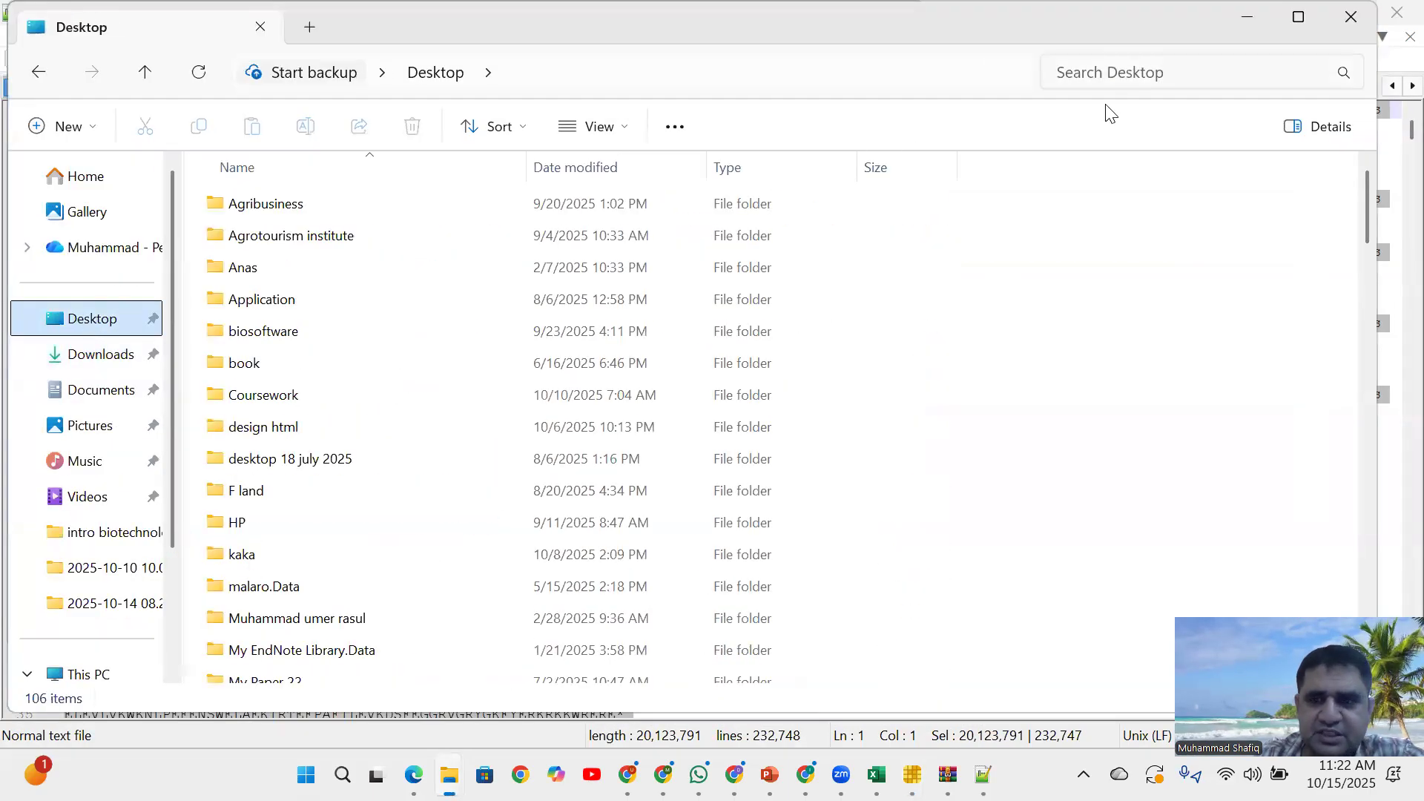
{"action": "left_click", "coordinate": [1110, 72]}
{"action": "type", "text": "s"}
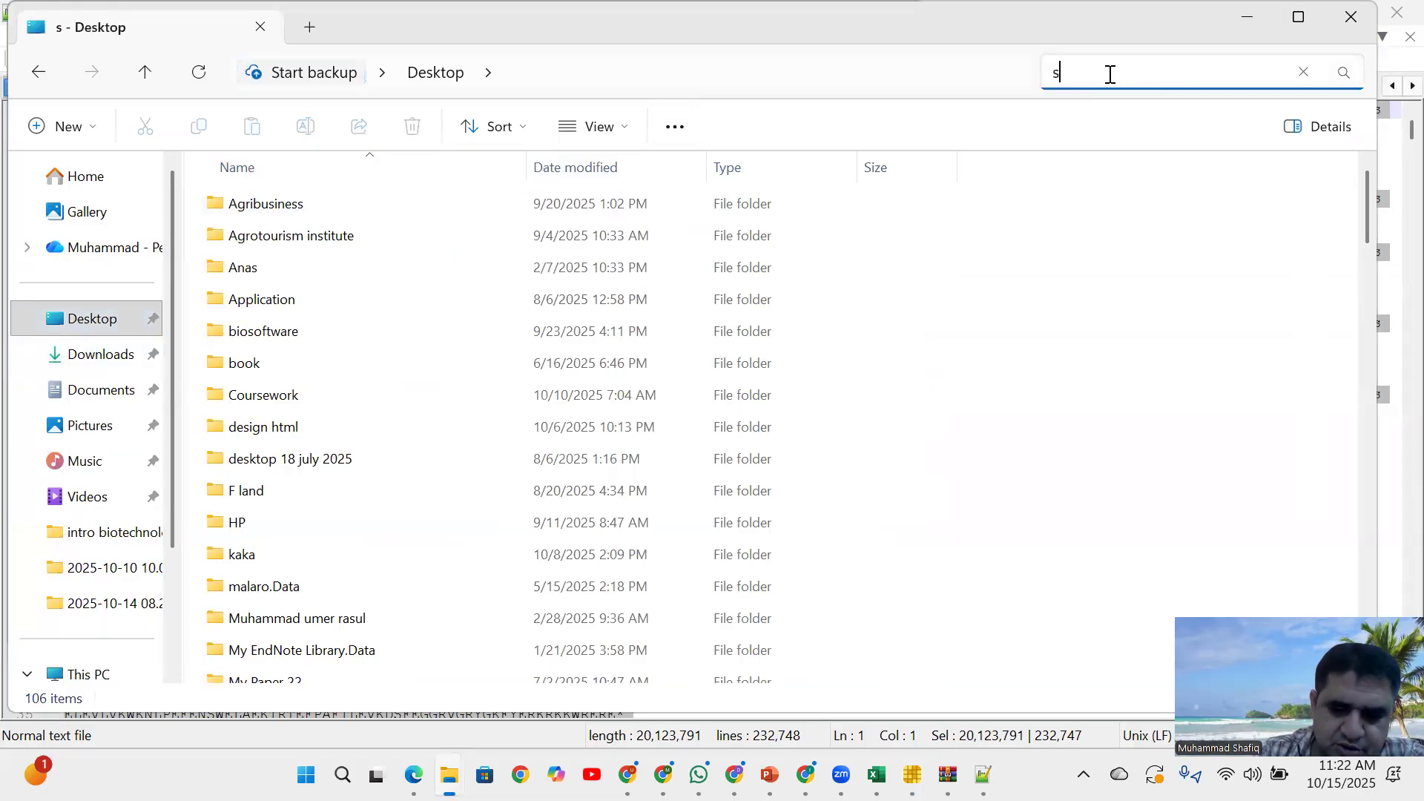
{"action": "type", "text": "tu"}
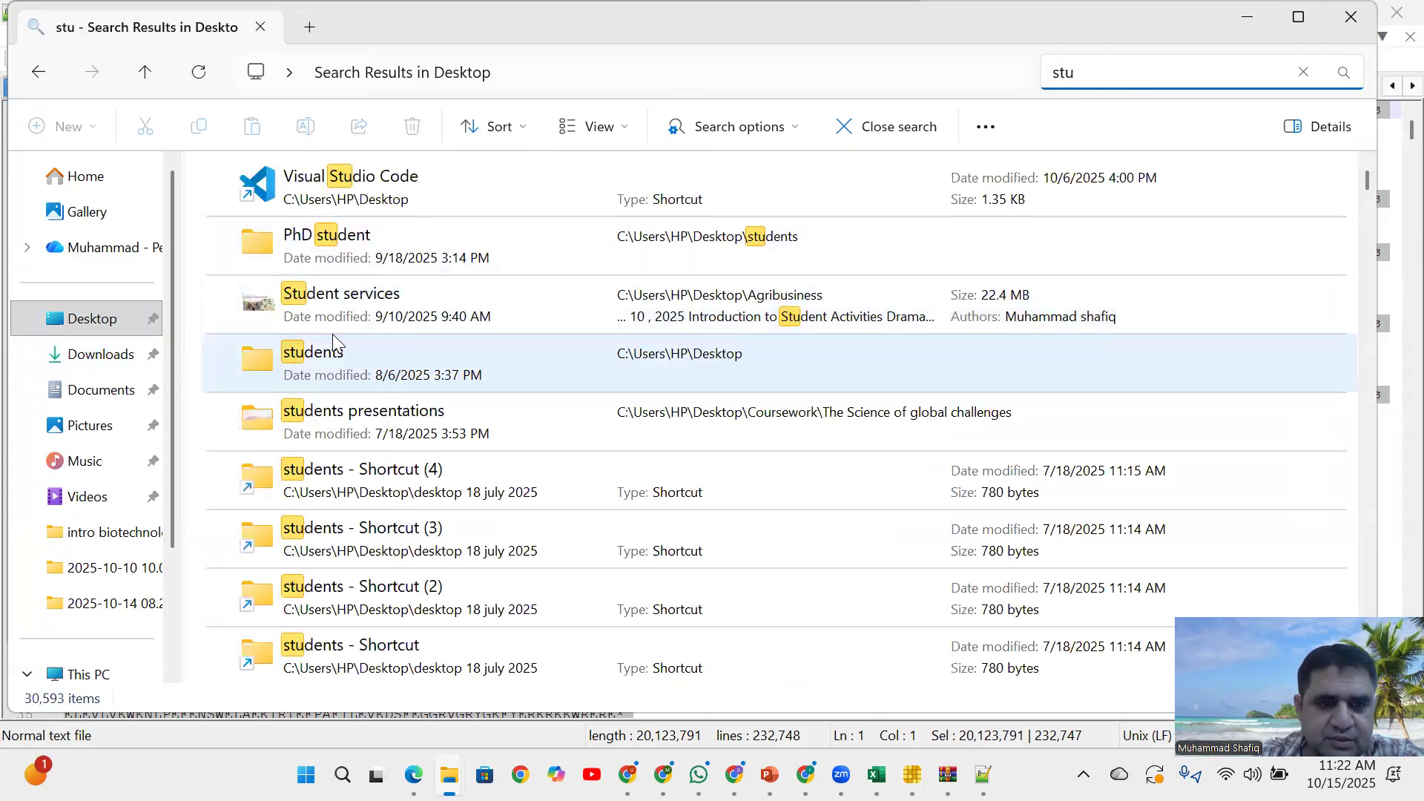
{"action": "double_click", "coordinate": [349, 357]}
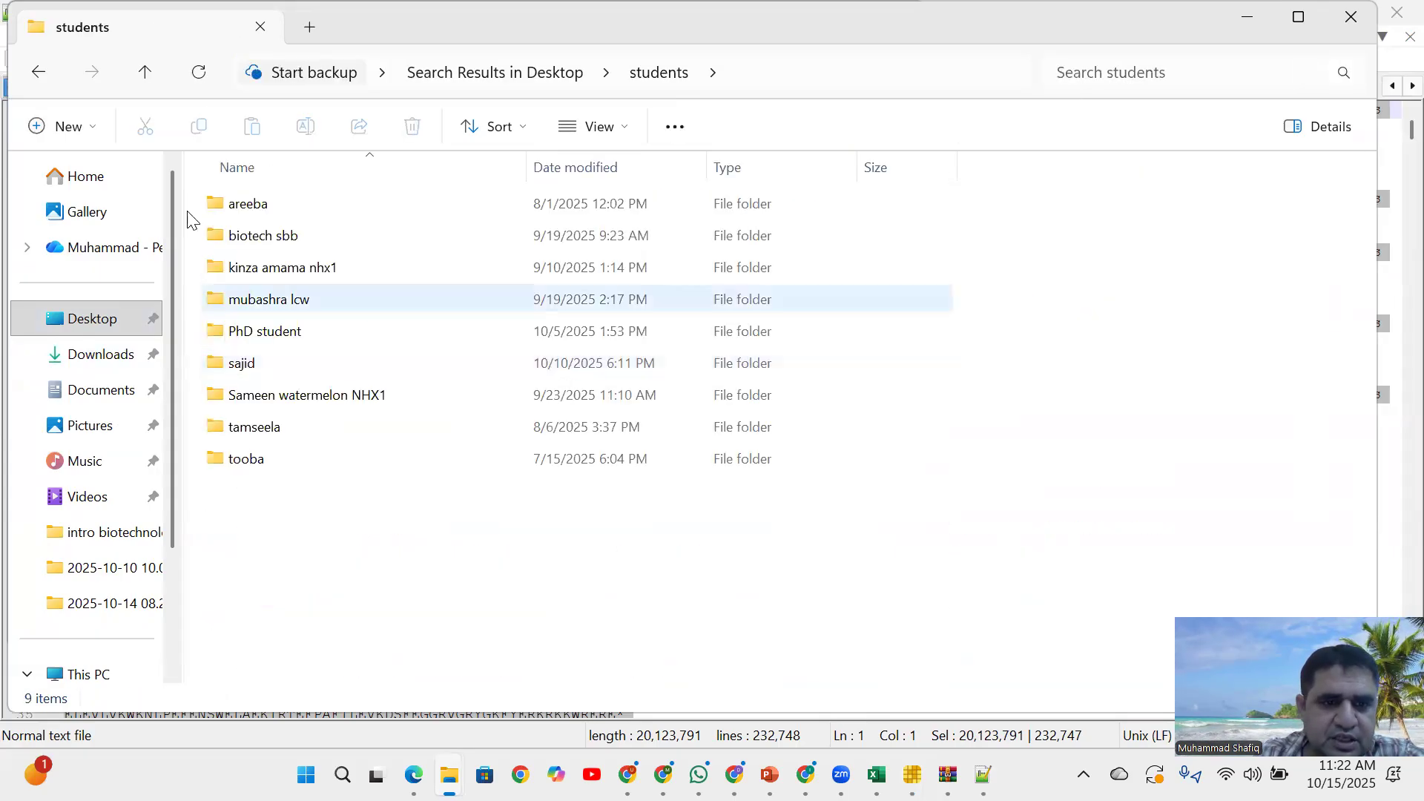
Create a new folder in the students folder, named with the student's first name followed by "pr1 watermelon"
{"action": "left_click", "coordinate": [48, 130]}
{"action": "left_click", "coordinate": [64, 180]}
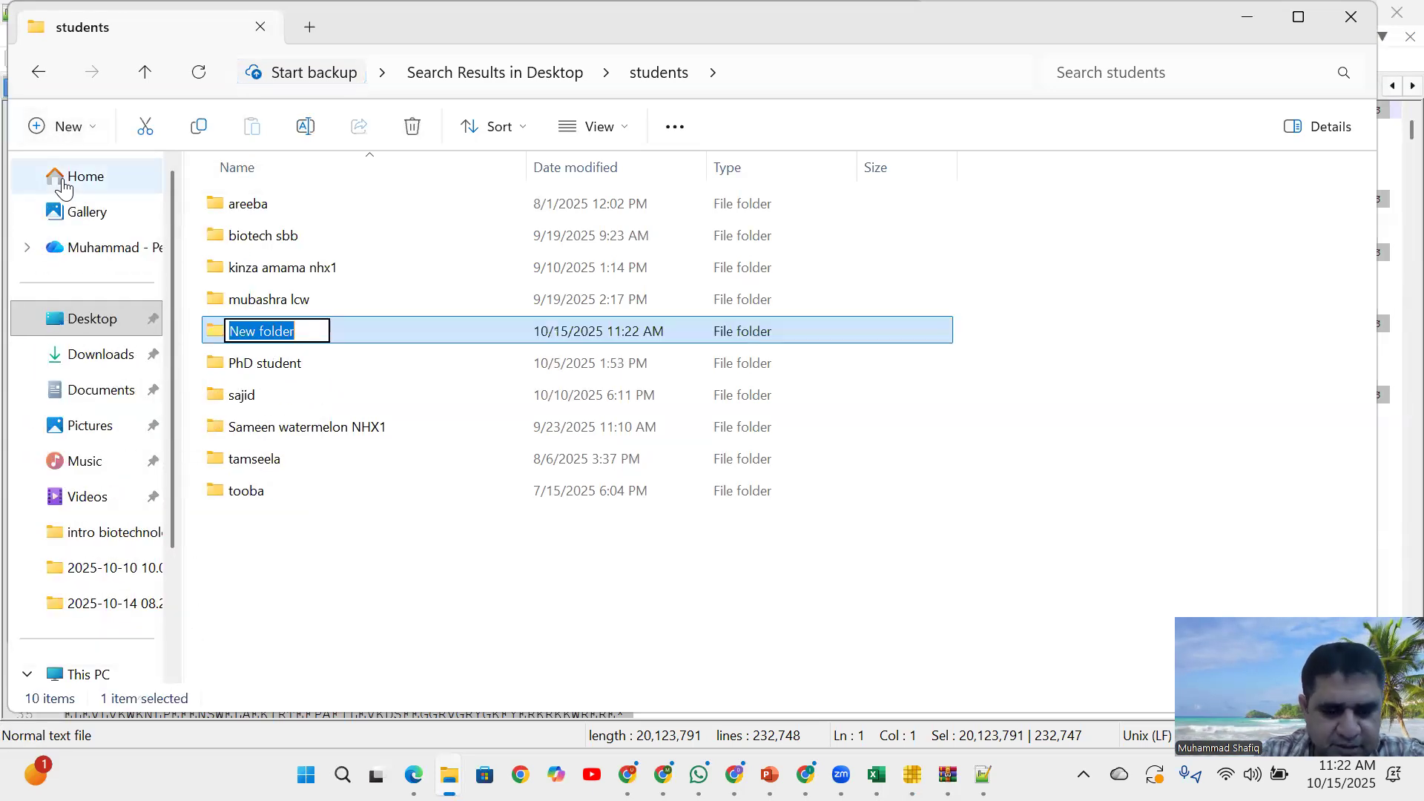
{"action": "type", "text": "Haseem"}
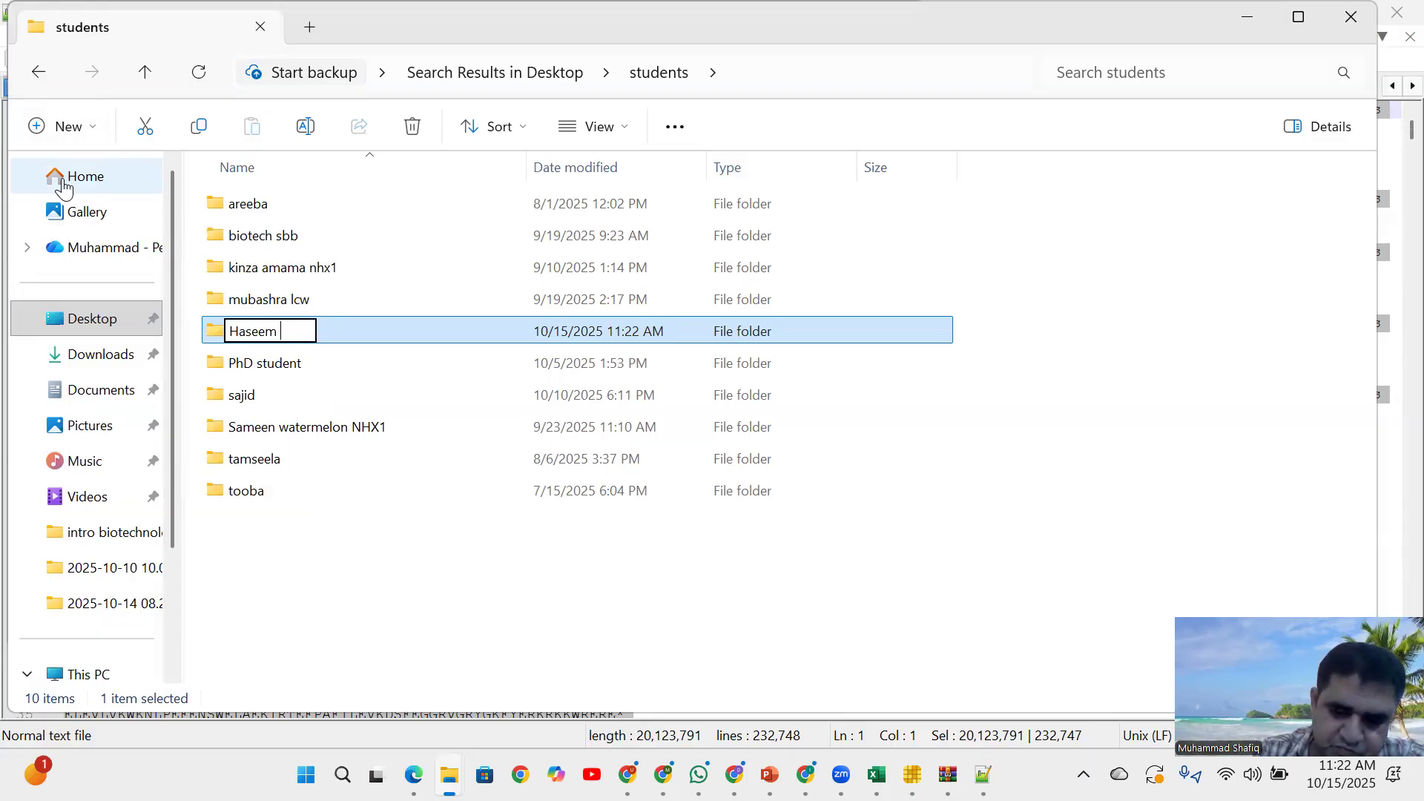
{"action": "type", "text": "pr1"}
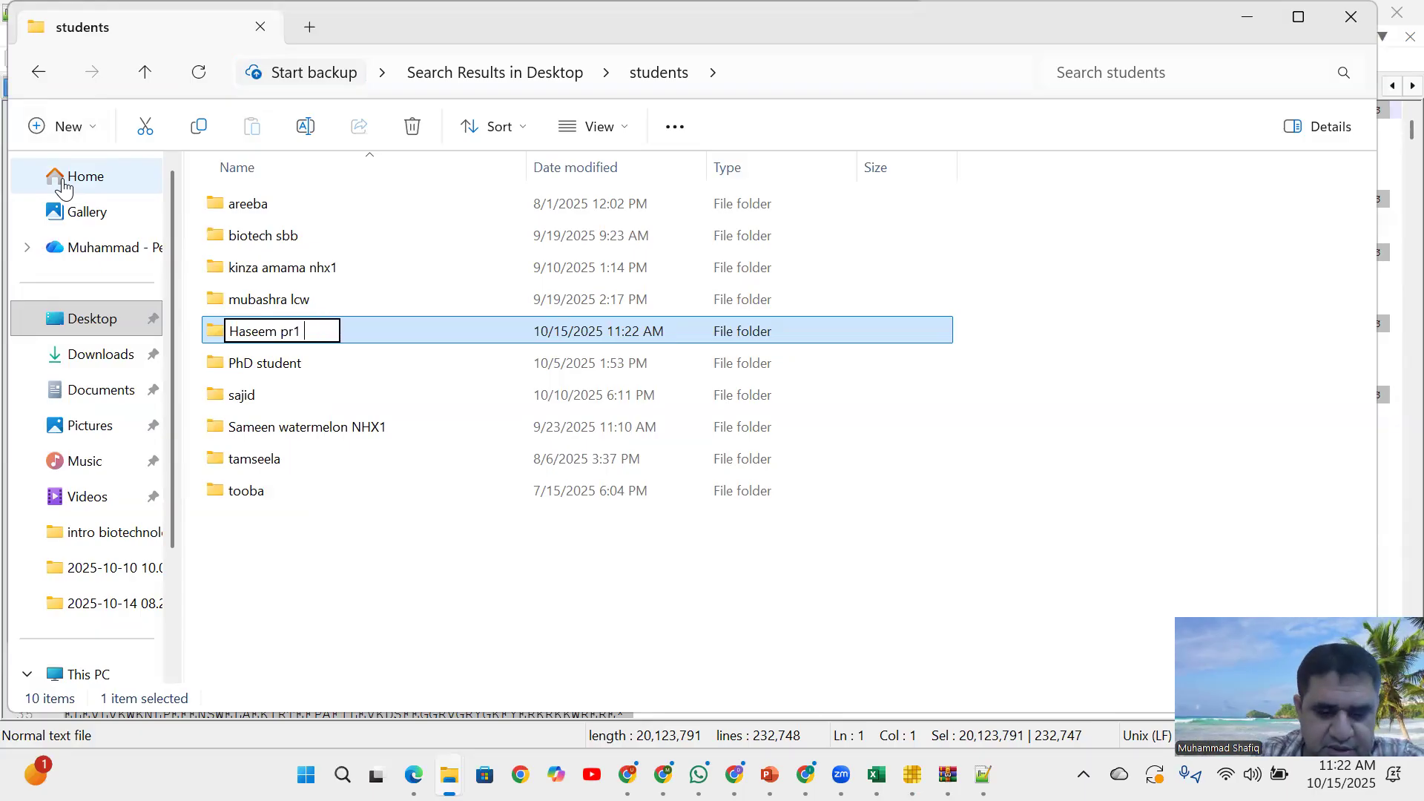
{"action": "type", "text": " wat"}
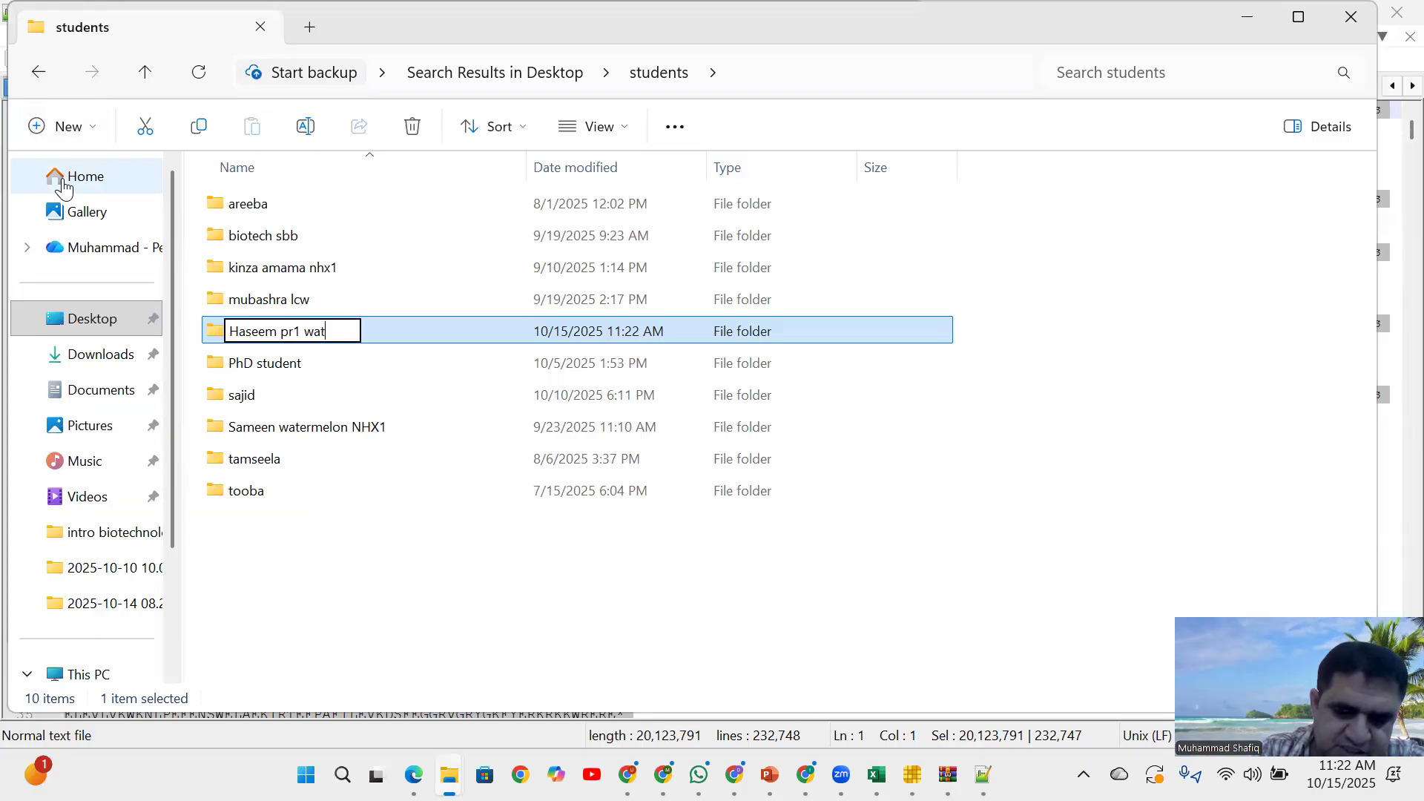
{"action": "type", "text": "ermelon"}
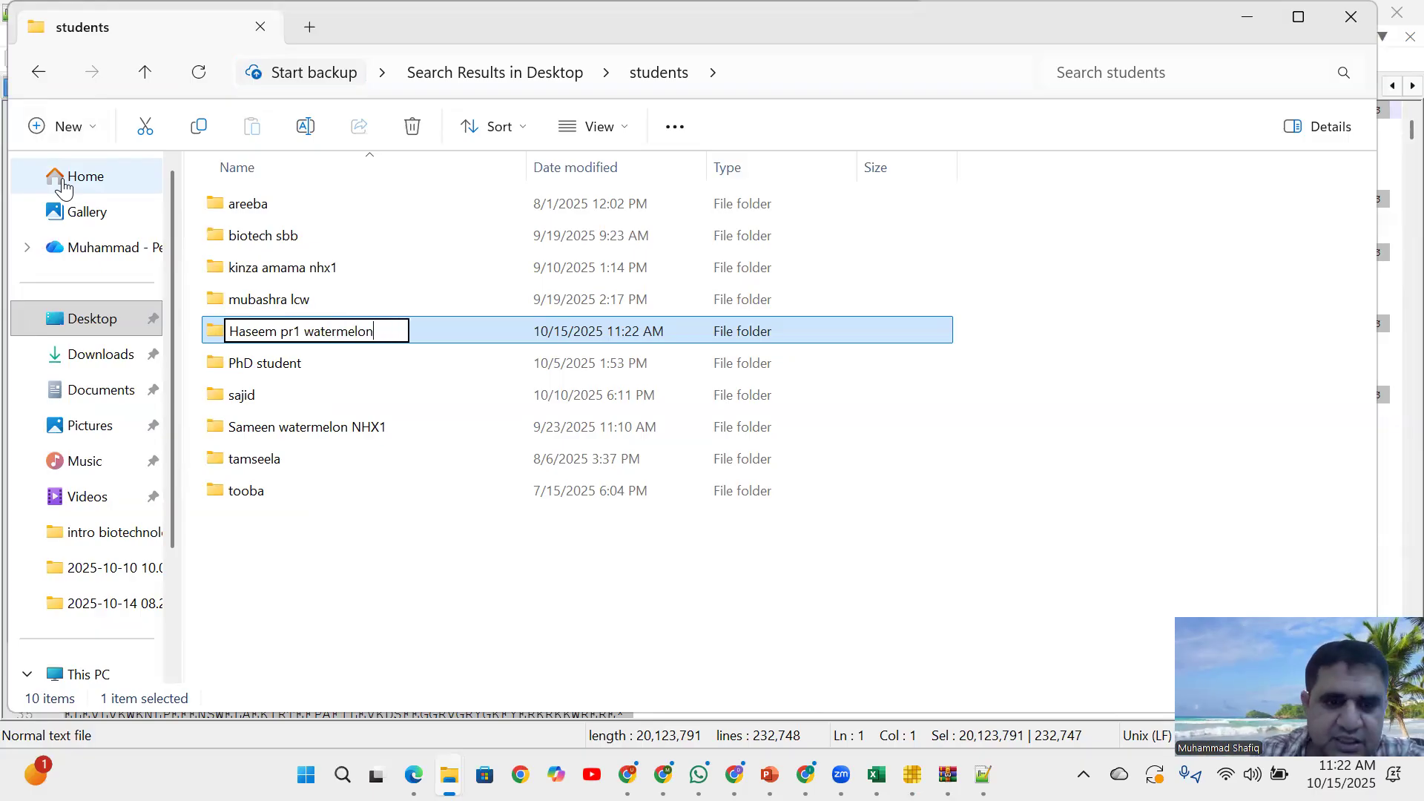
{"action": "left_click", "coordinate": [222, 371]}
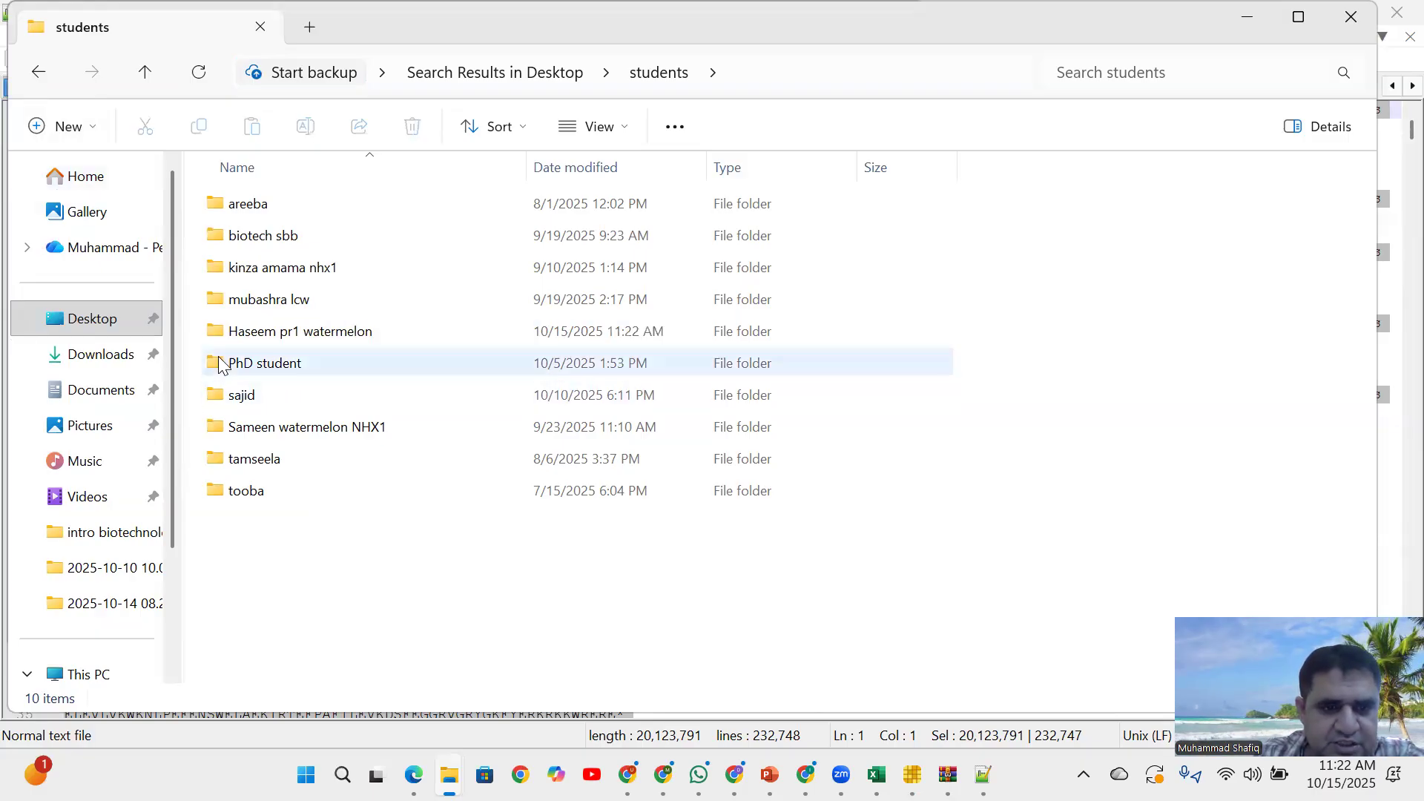
Set the new pr1 watermelon folder as the BLAST output location in TBtools-II, with the output file named blast
{"action": "left_click_drag", "start_coordinate": [220, 337], "coordinate": [919, 771]}
{"action": "left_click_drag", "start_coordinate": [558, 582], "coordinate": [531, 449]}
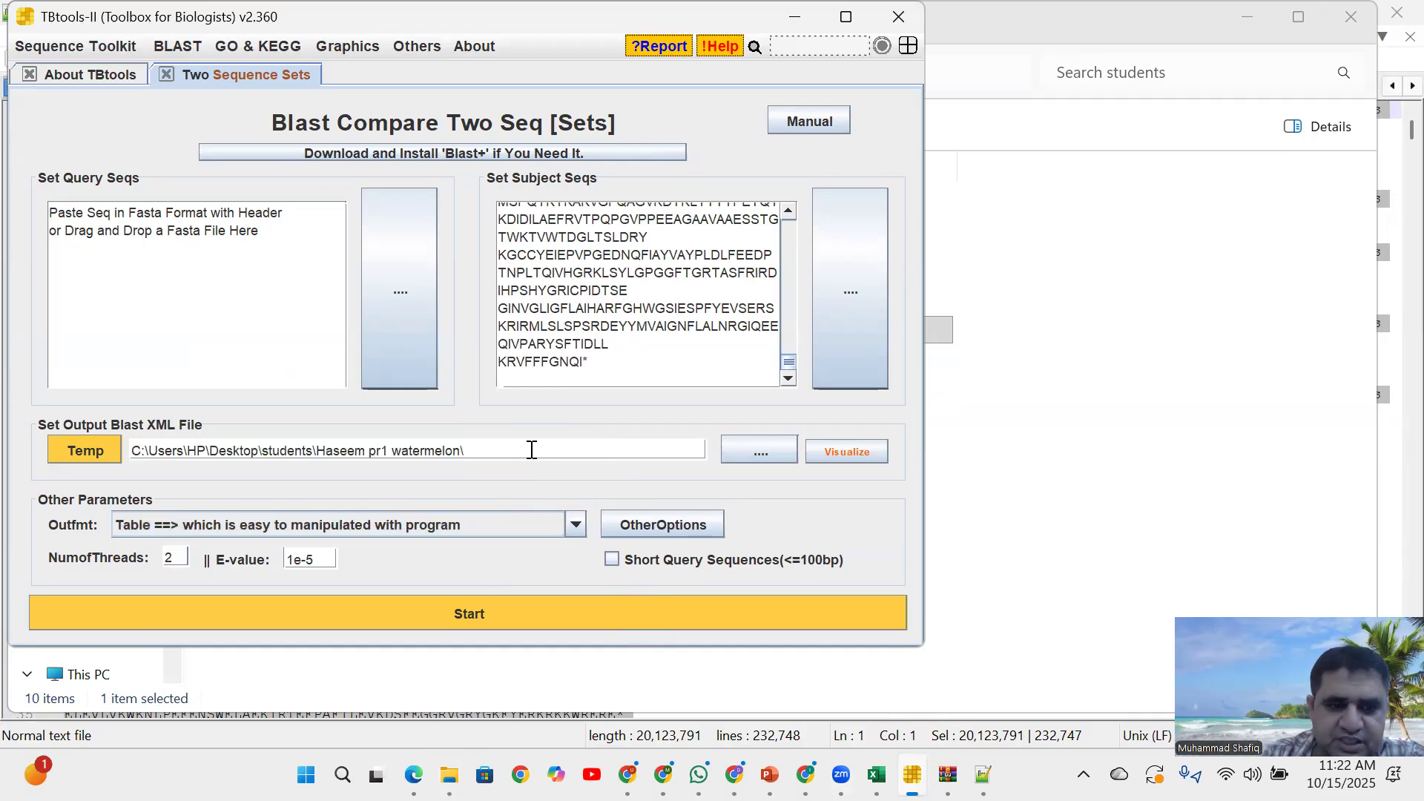
{"action": "type", "text": "blast"}
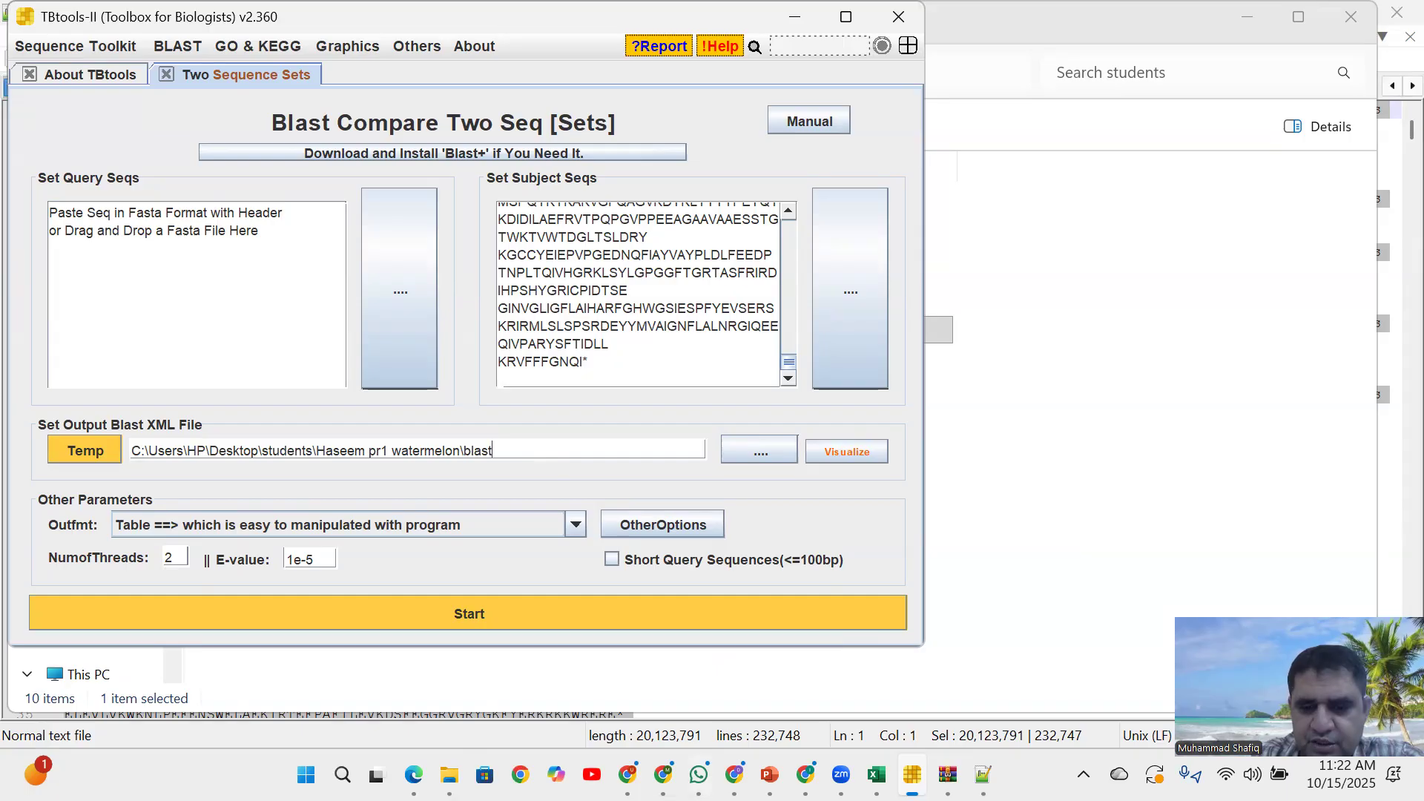
Switch to WhatsApp, copy the PR1_DOMAIN_PF00188 sequence from the newest unread chat and minimize the window
{"action": "left_click", "coordinate": [699, 774]}
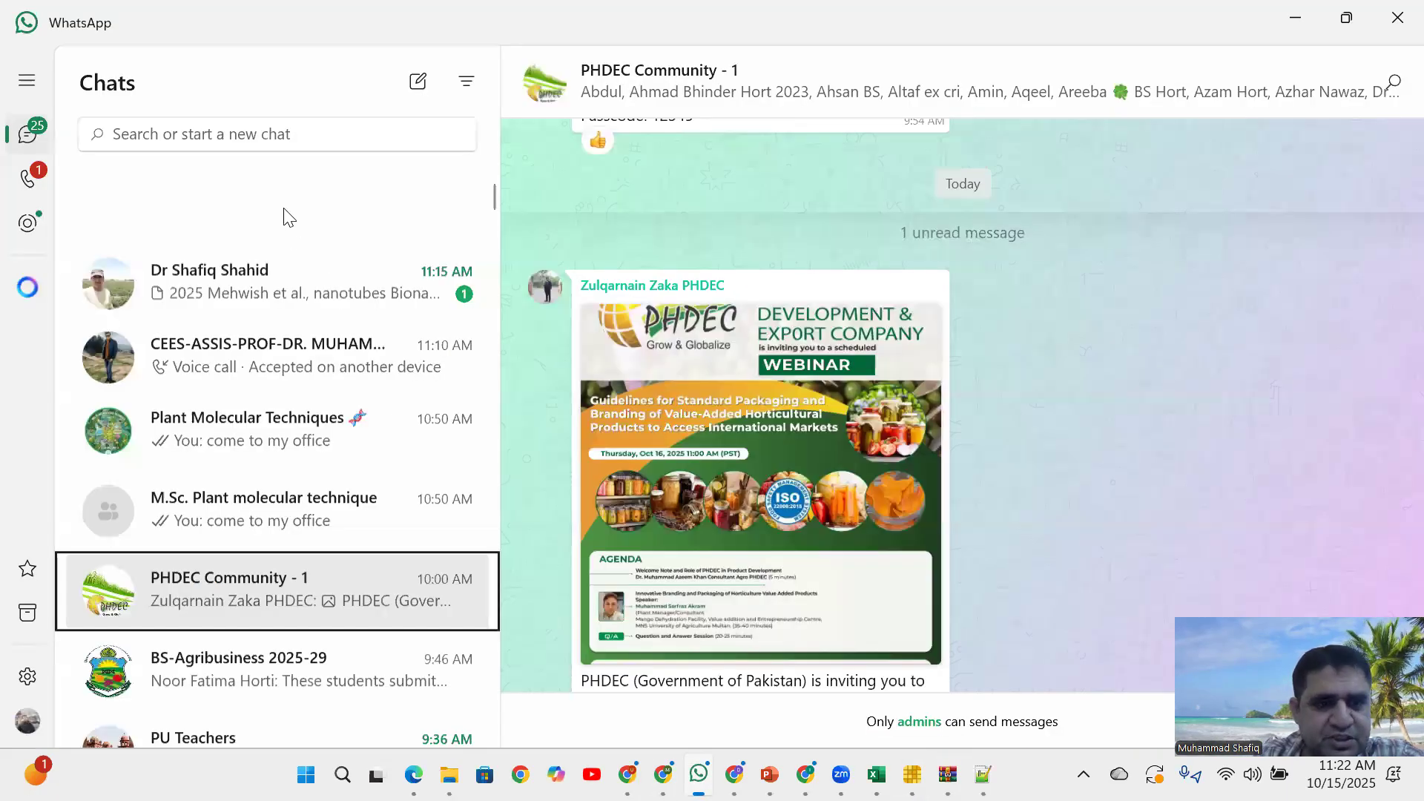
{"action": "left_click", "coordinate": [283, 210]}
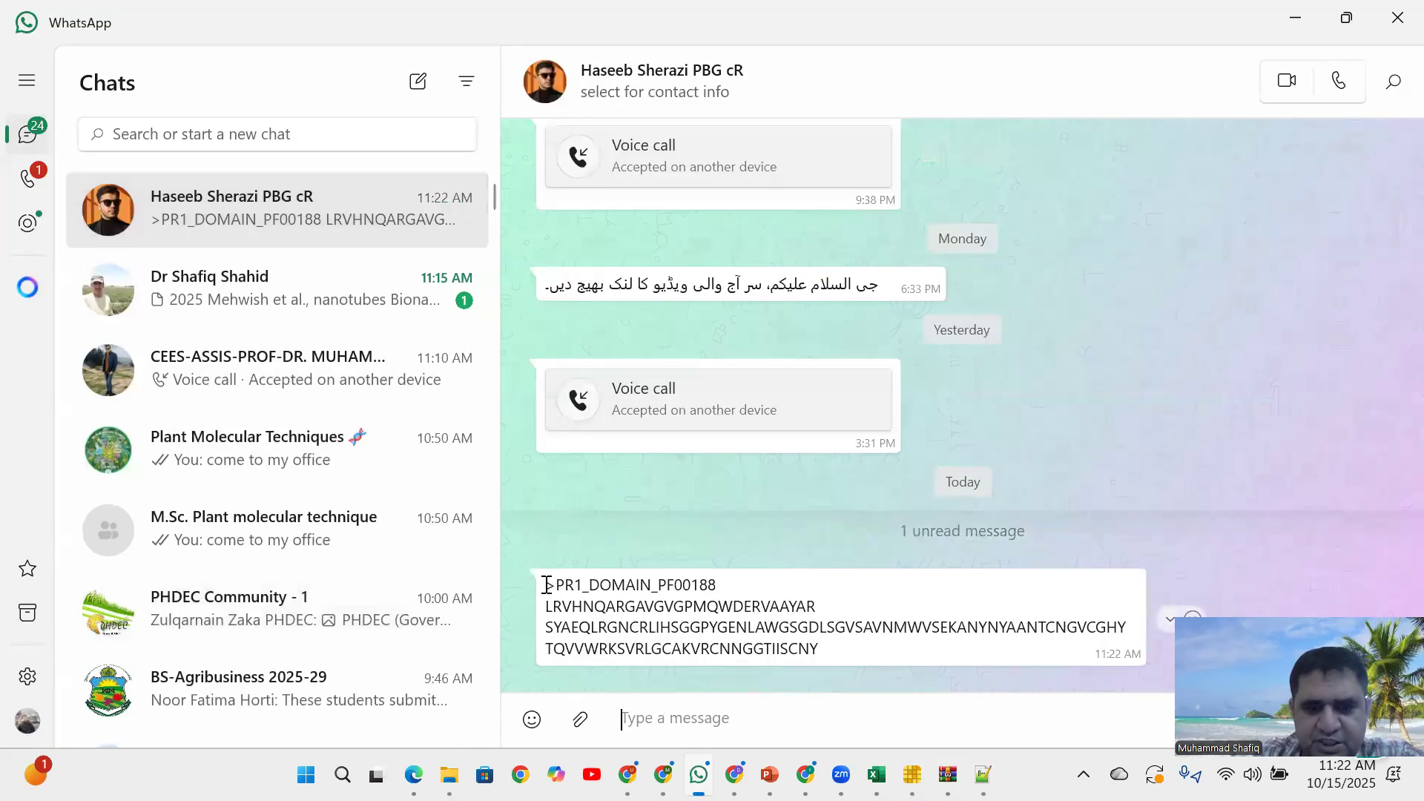
{"action": "left_click_drag", "start_coordinate": [545, 585], "coordinate": [831, 651]}
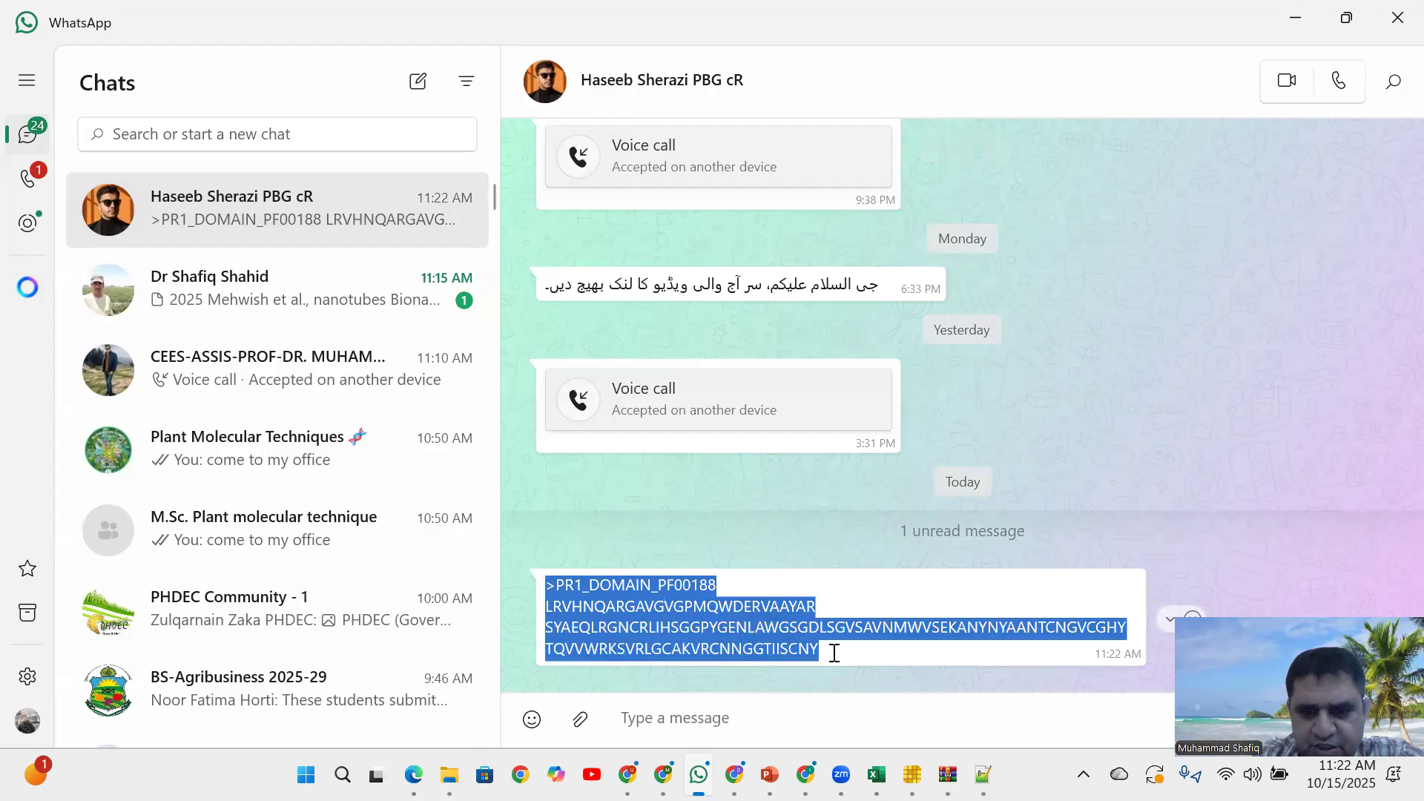
{"action": "right_click", "coordinate": [750, 639]}
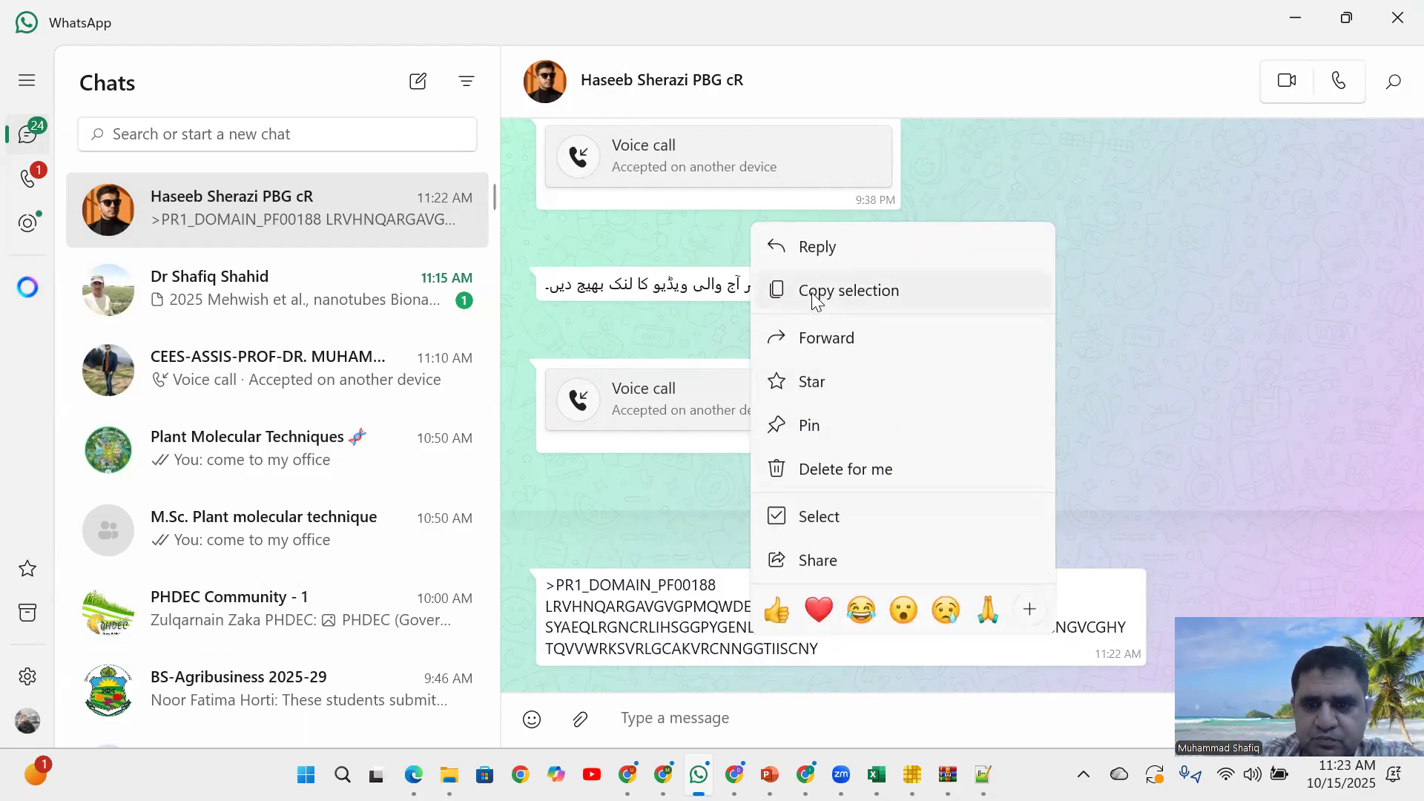
{"action": "left_click", "coordinate": [815, 306]}
{"action": "left_click", "coordinate": [1296, 18]}
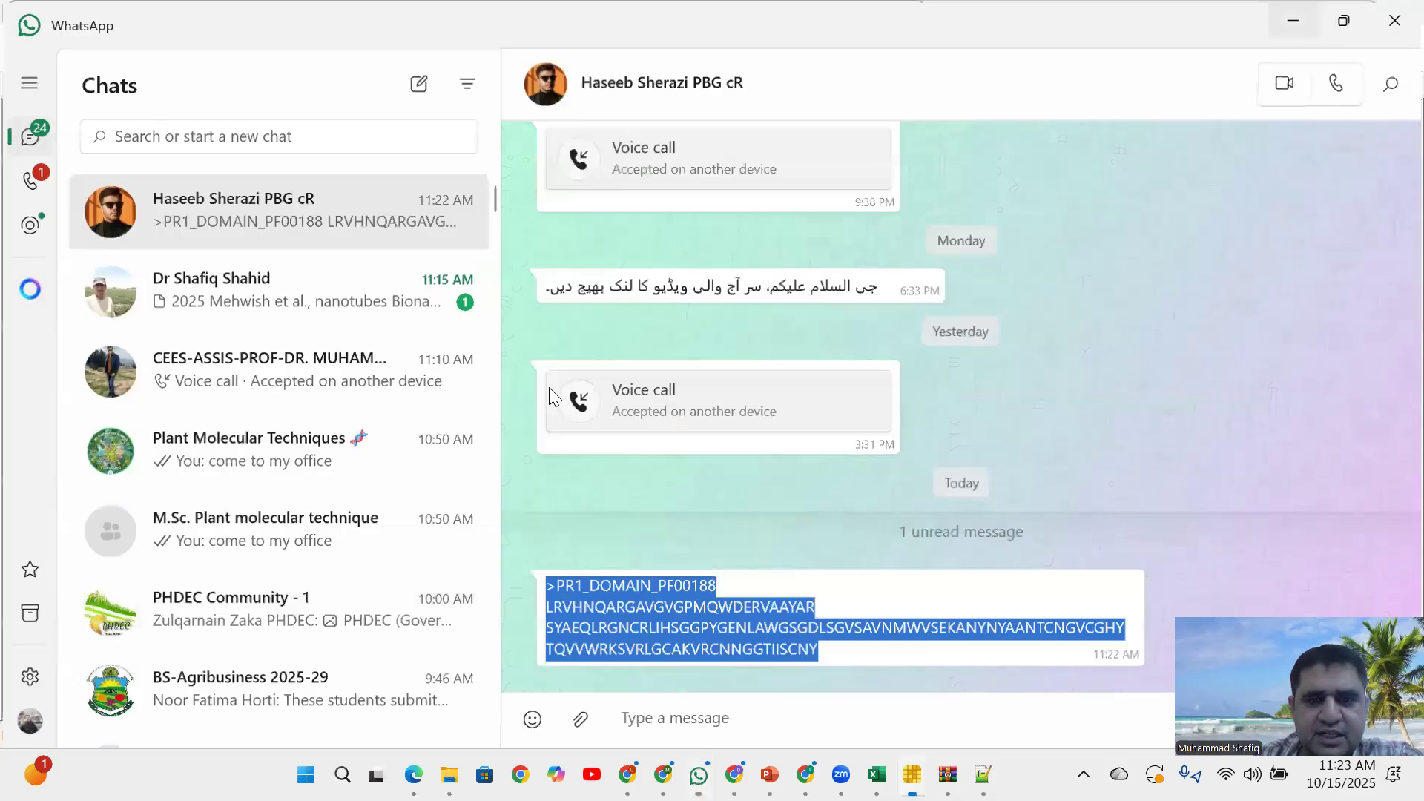
Replace the query sequences placeholder with the copied PR1_DOMAIN_PF00188 sequence
{"action": "triple_click", "coordinate": [253, 249]}
{"action": "key", "text": "ctrl+a"}
{"action": "key", "text": "ctrl+v"}
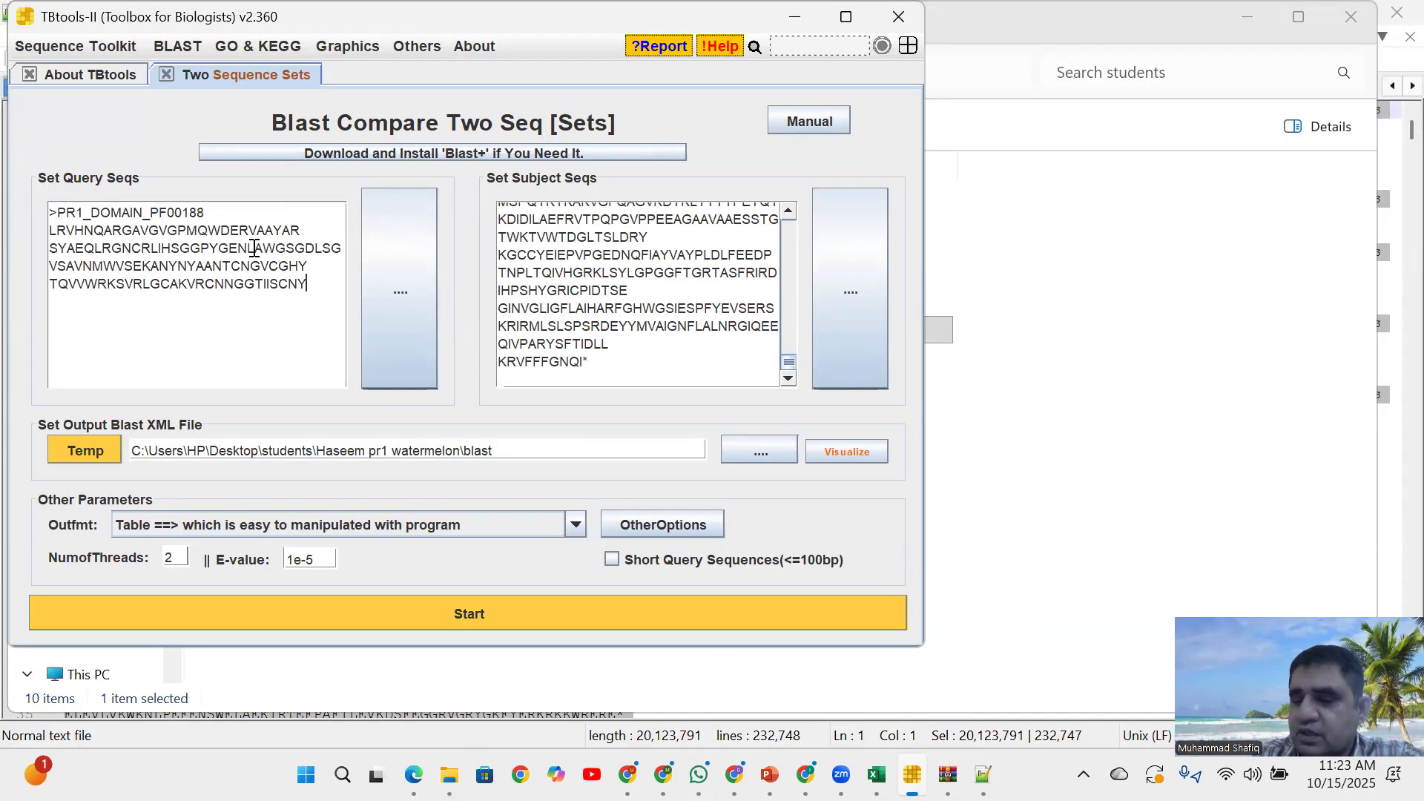
Run the BLAST comparison with Table as the output format and decline to jump to the result directory
{"action": "left_click", "coordinate": [277, 524]}
{"action": "left_click", "coordinate": [160, 591]}
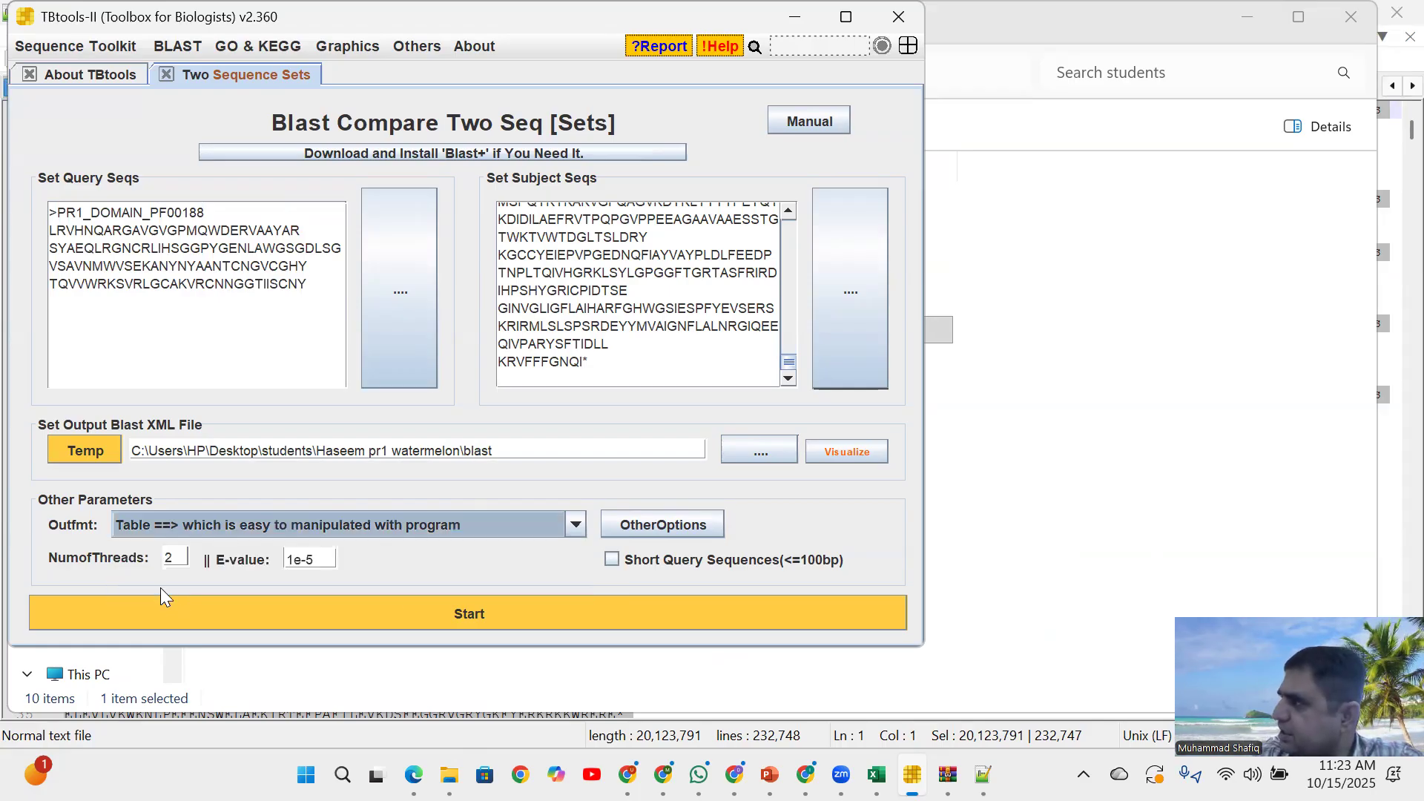
{"action": "left_click", "coordinate": [331, 627]}
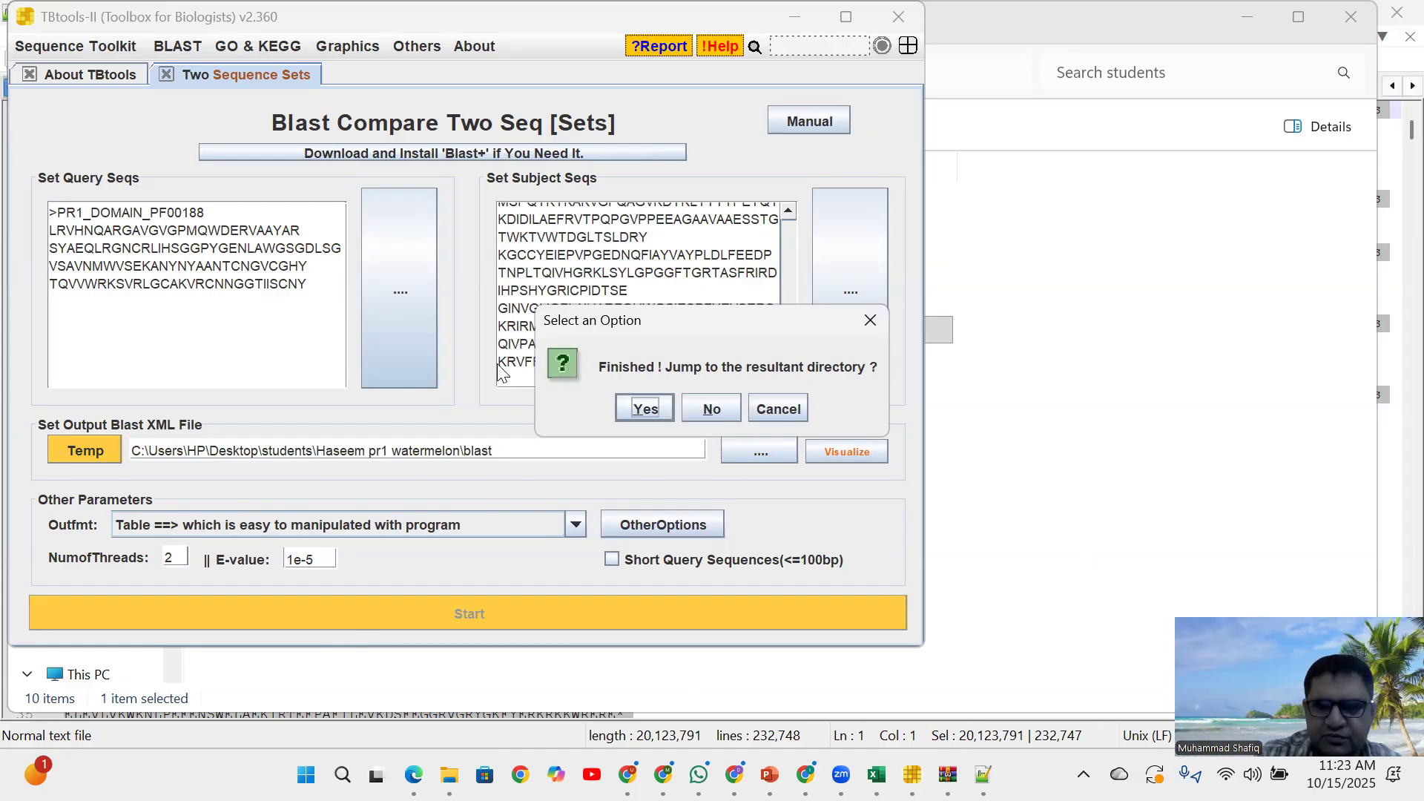
{"action": "left_click", "coordinate": [701, 415]}
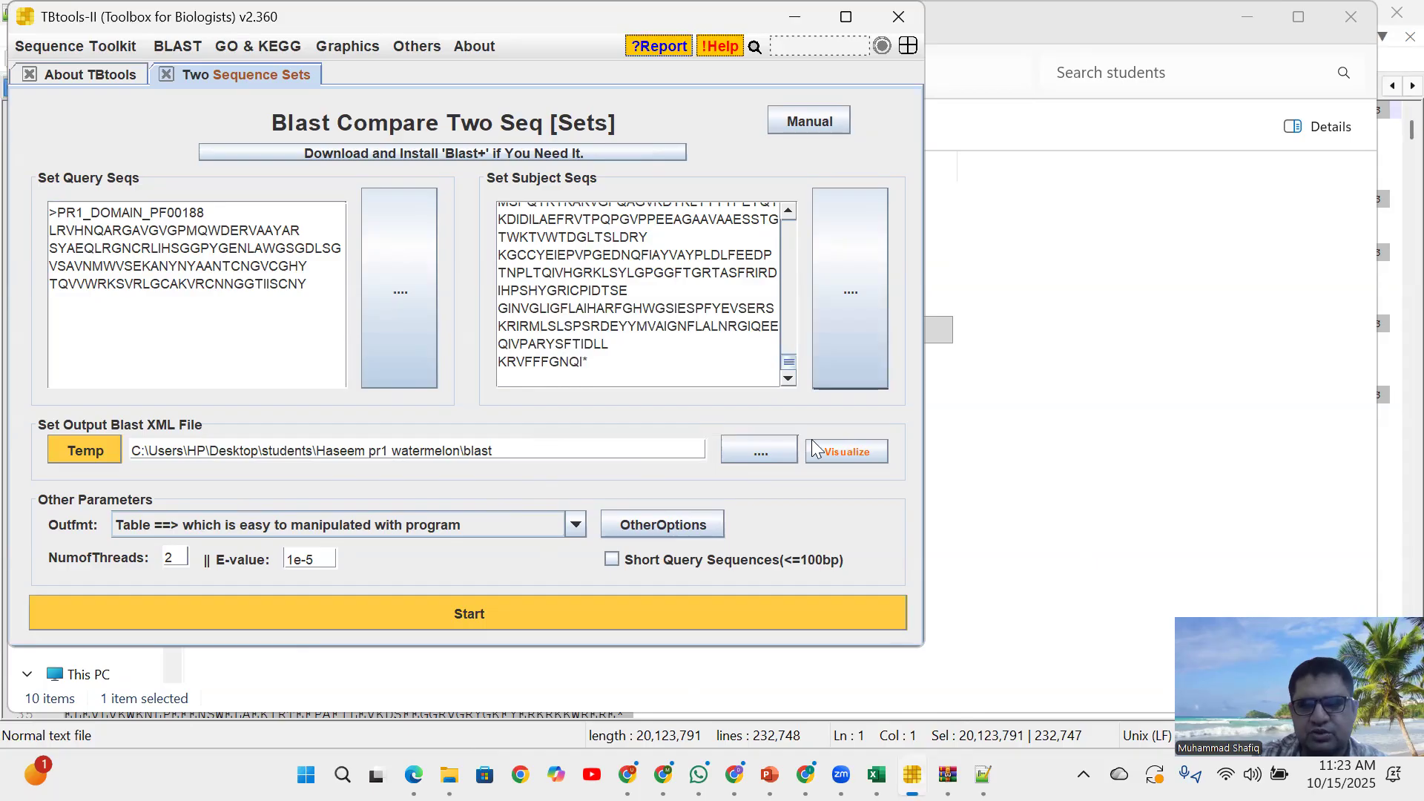
Minimize TBtools-II and open the blast result file from the pr1 watermelon folder in Notepad++
{"action": "left_click", "coordinate": [803, 21]}
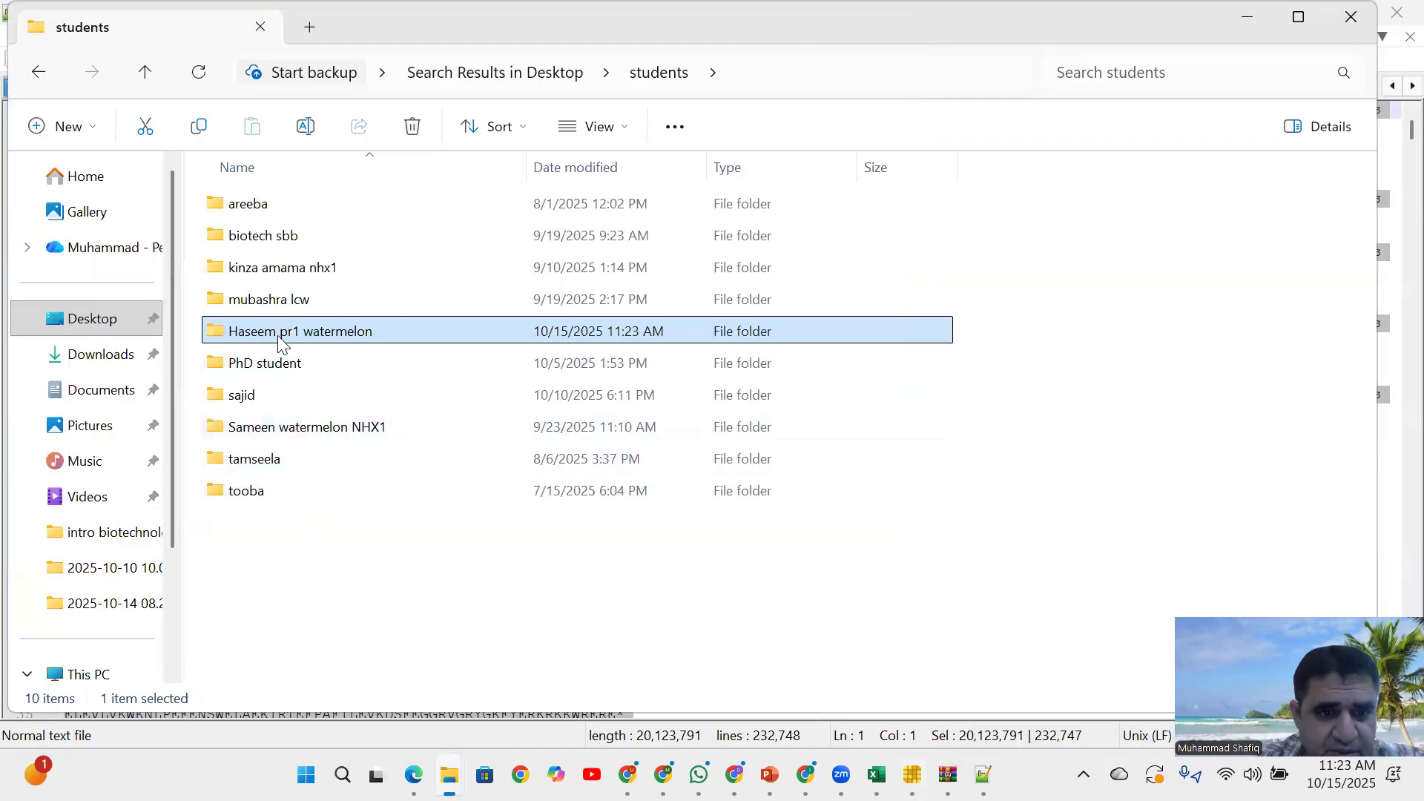
{"action": "double_click", "coordinate": [280, 337]}
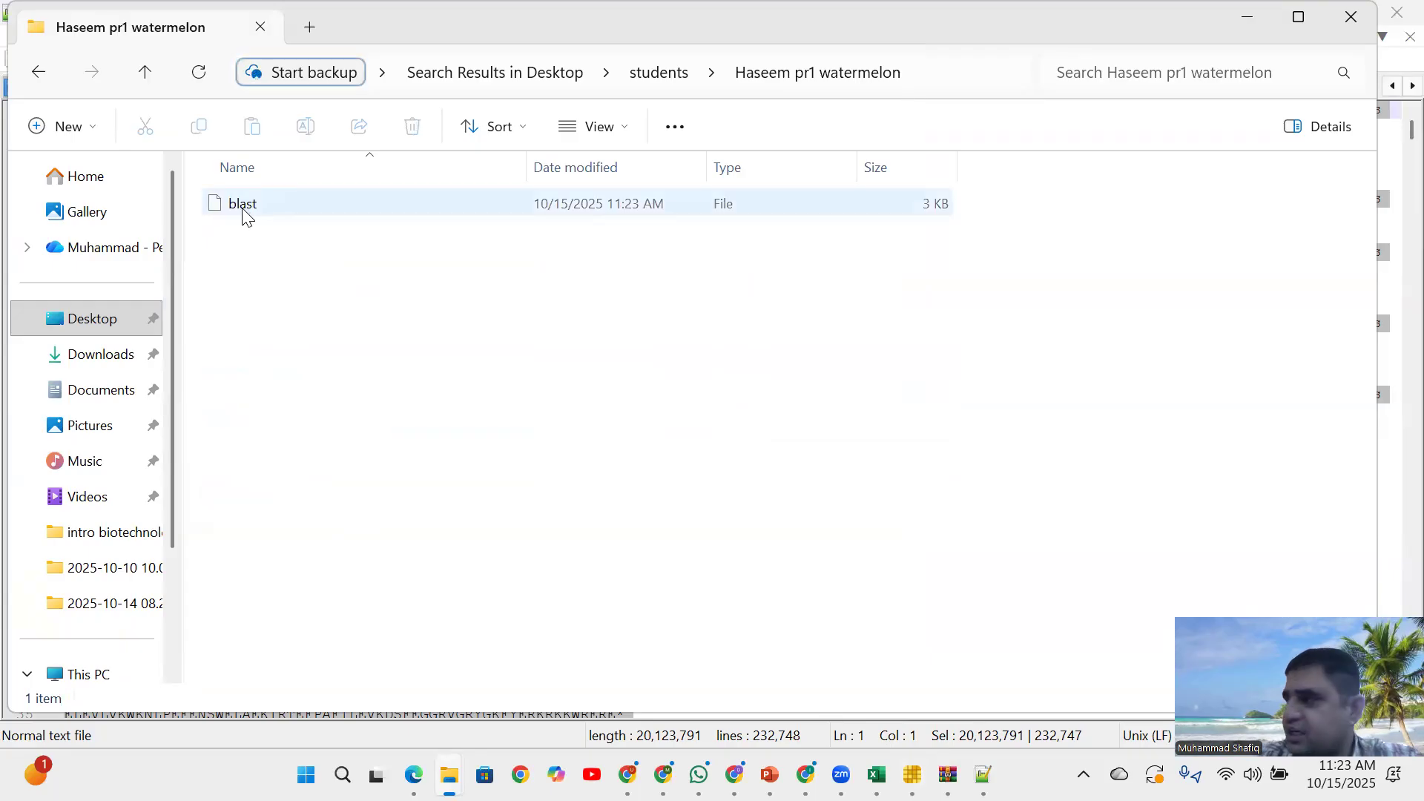
{"action": "left_click", "coordinate": [247, 216]}
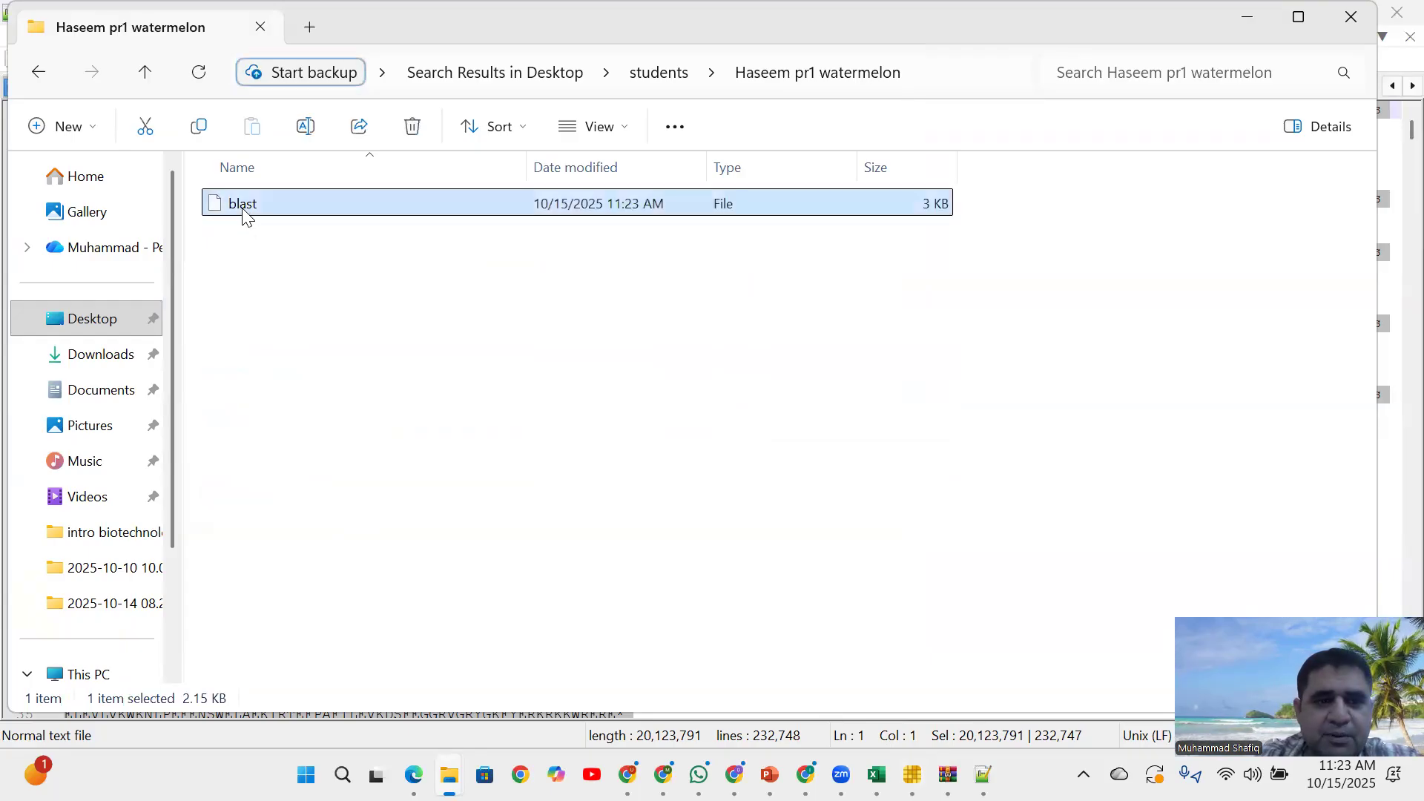
{"action": "right_click", "coordinate": [246, 214]}
{"action": "left_click", "coordinate": [319, 597]}
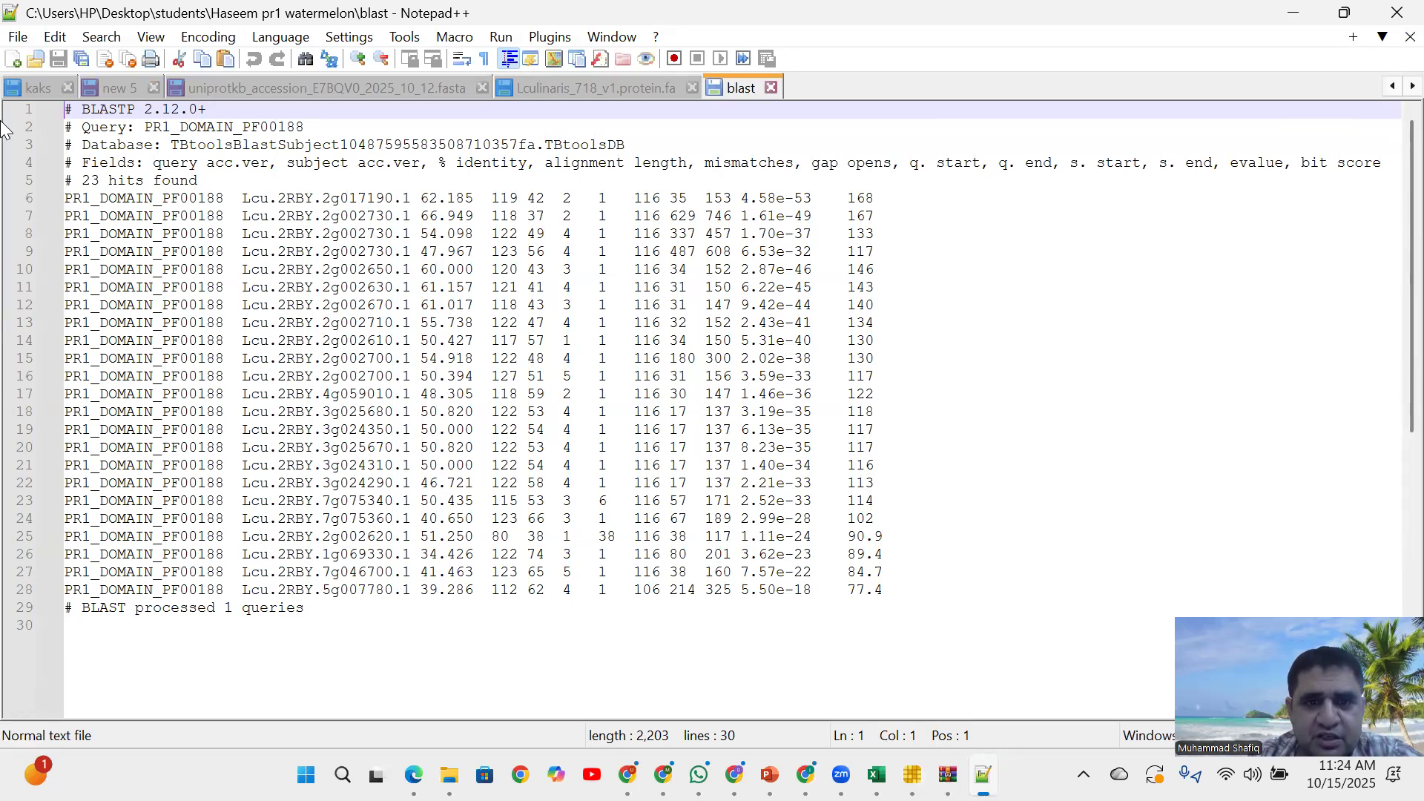
Copy the selected sequences of Lculinaris_718_v1.protein.fa again and switch back to TBtools-II
{"action": "left_click", "coordinate": [531, 86]}
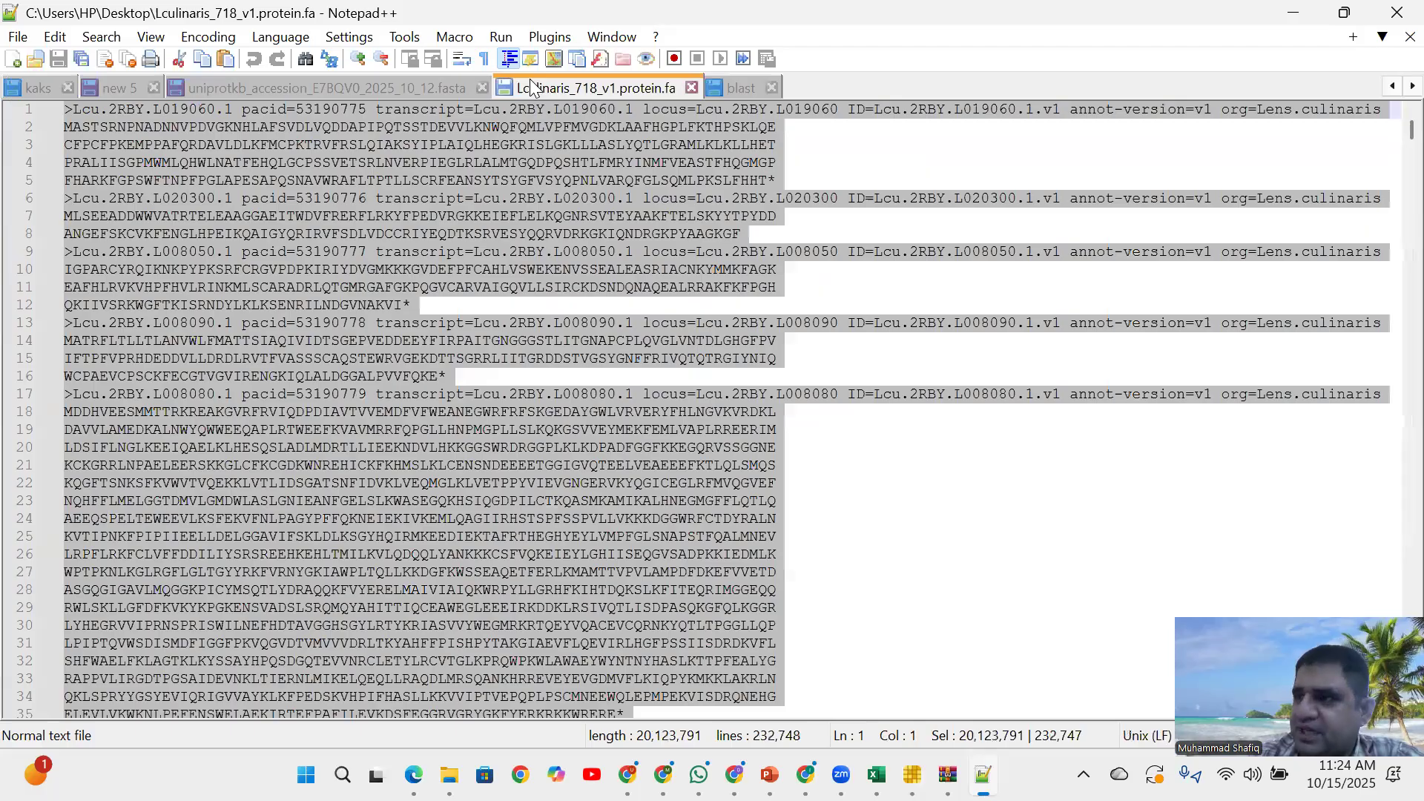
{"action": "right_click", "coordinate": [363, 150]}
{"action": "left_click", "coordinate": [419, 194]}
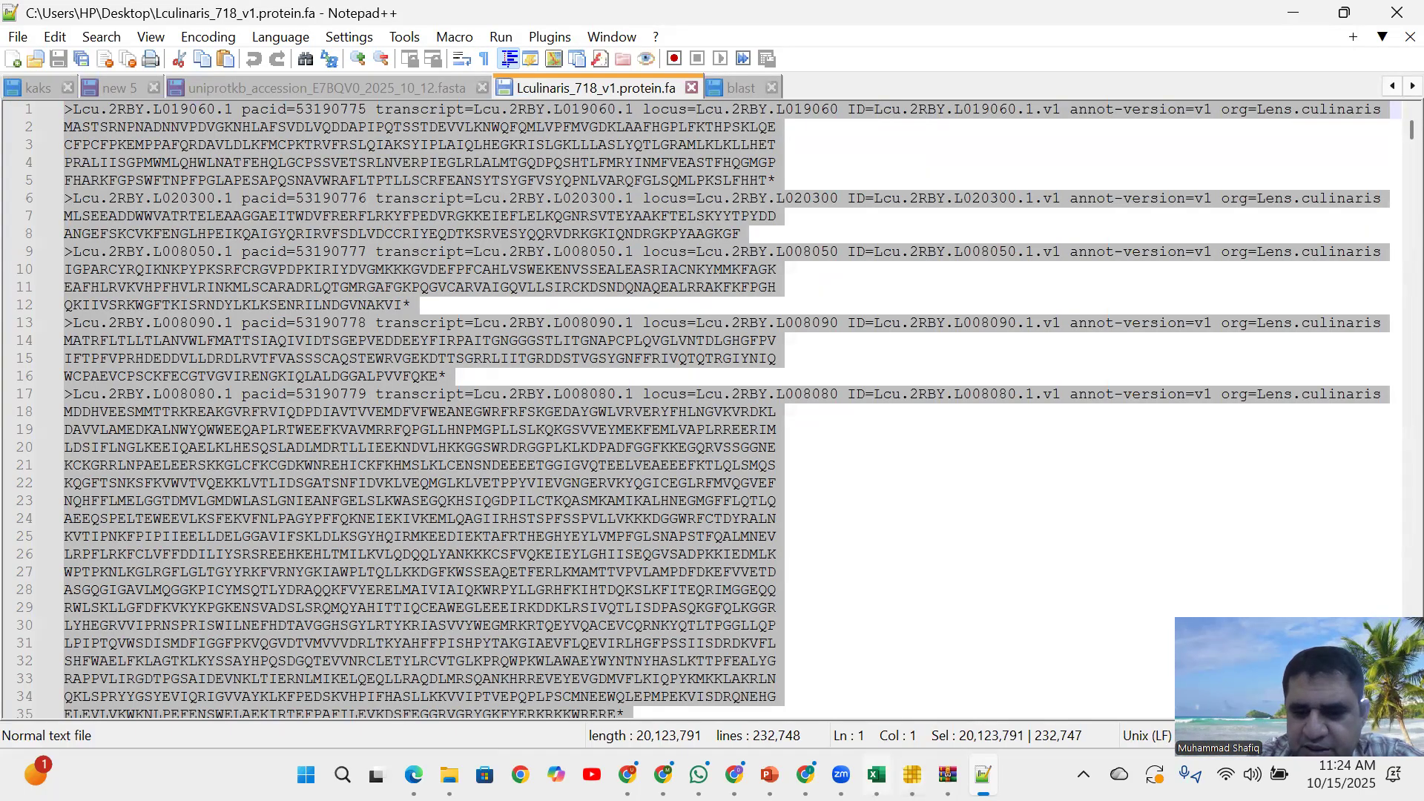
{"action": "left_click", "coordinate": [912, 774]}
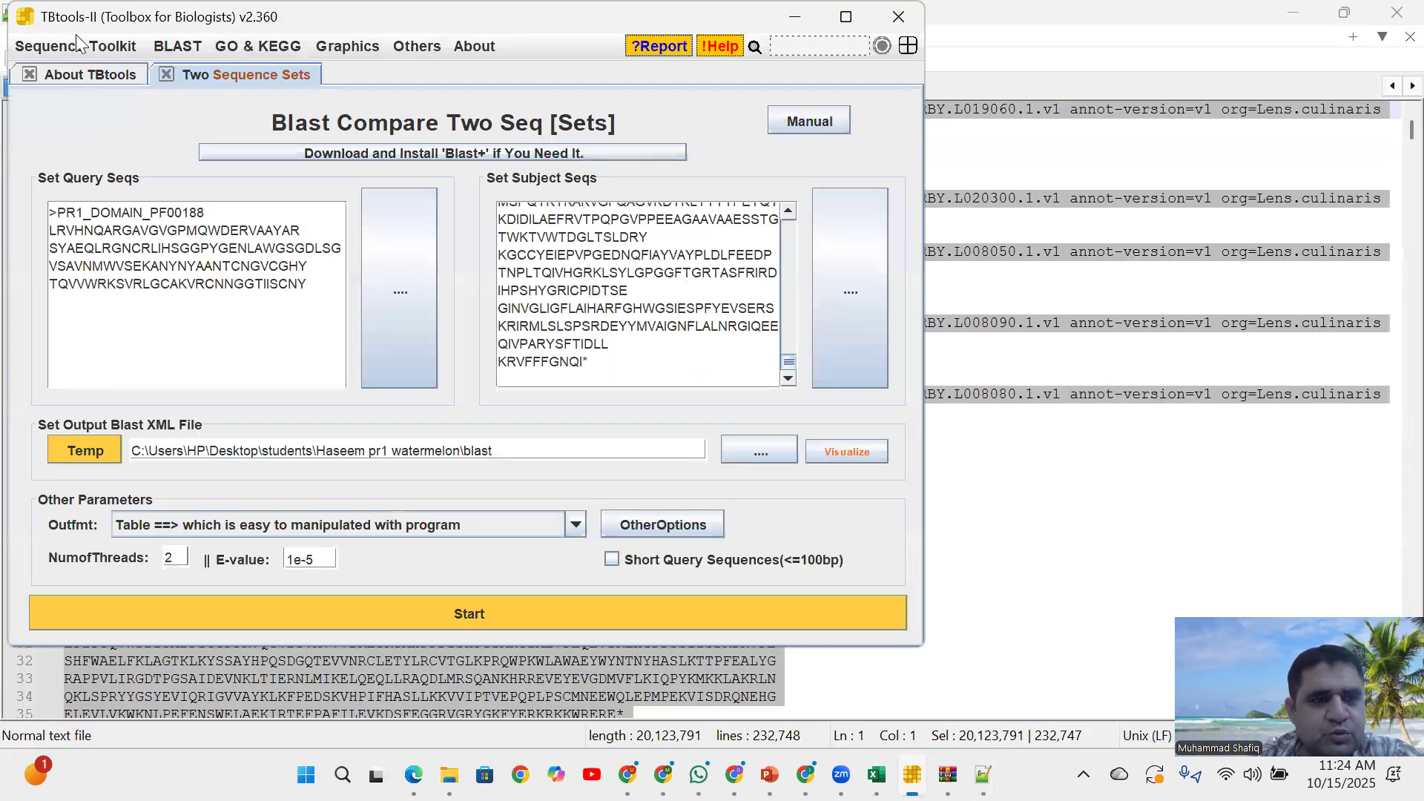
Open the Fasta to Table Convert tool, close the debug log, and paste the copied Lens culinaris protein sequences as sequence input
{"action": "left_click", "coordinate": [76, 41]}
{"action": "mouse_move", "coordinate": [79, 82]}
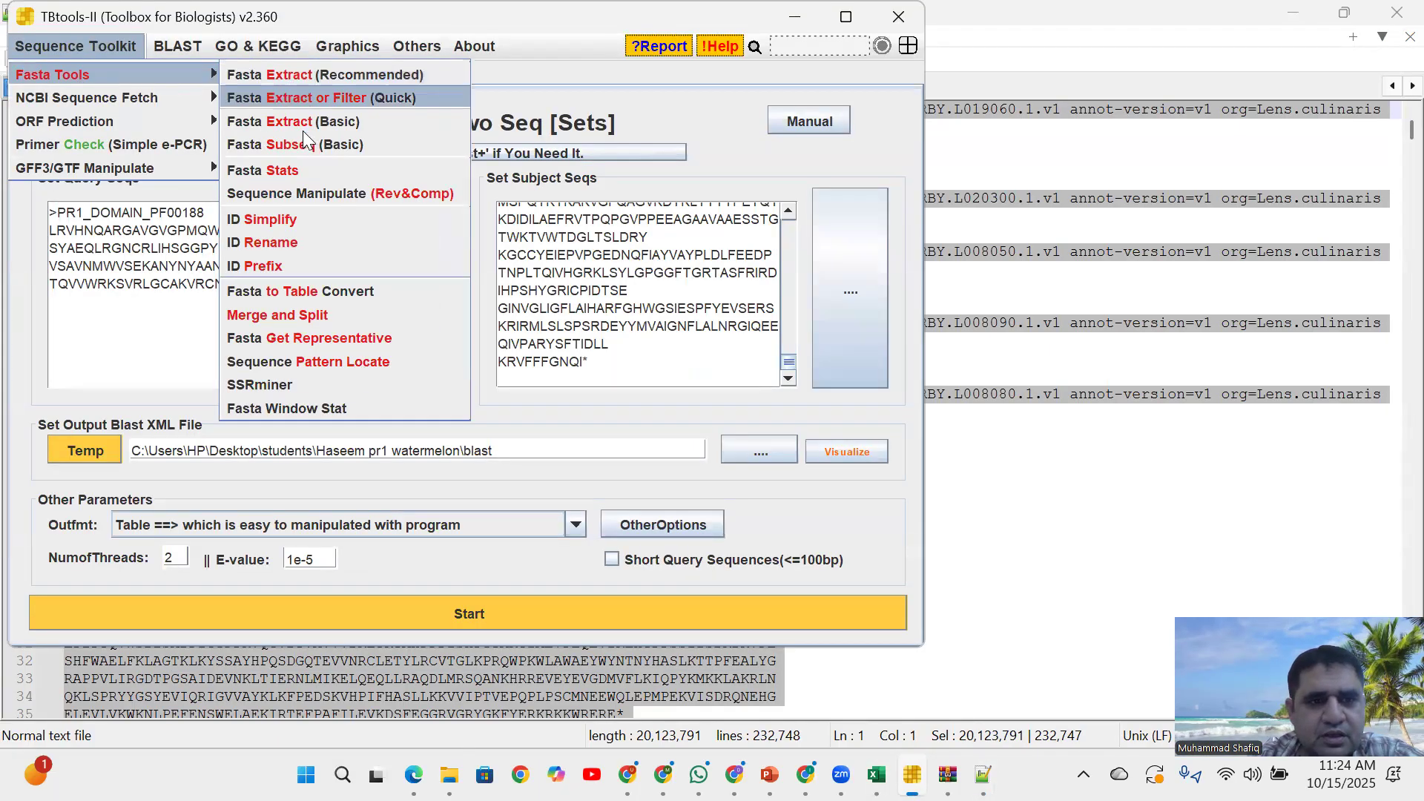
{"action": "mouse_move", "coordinate": [126, 73]}
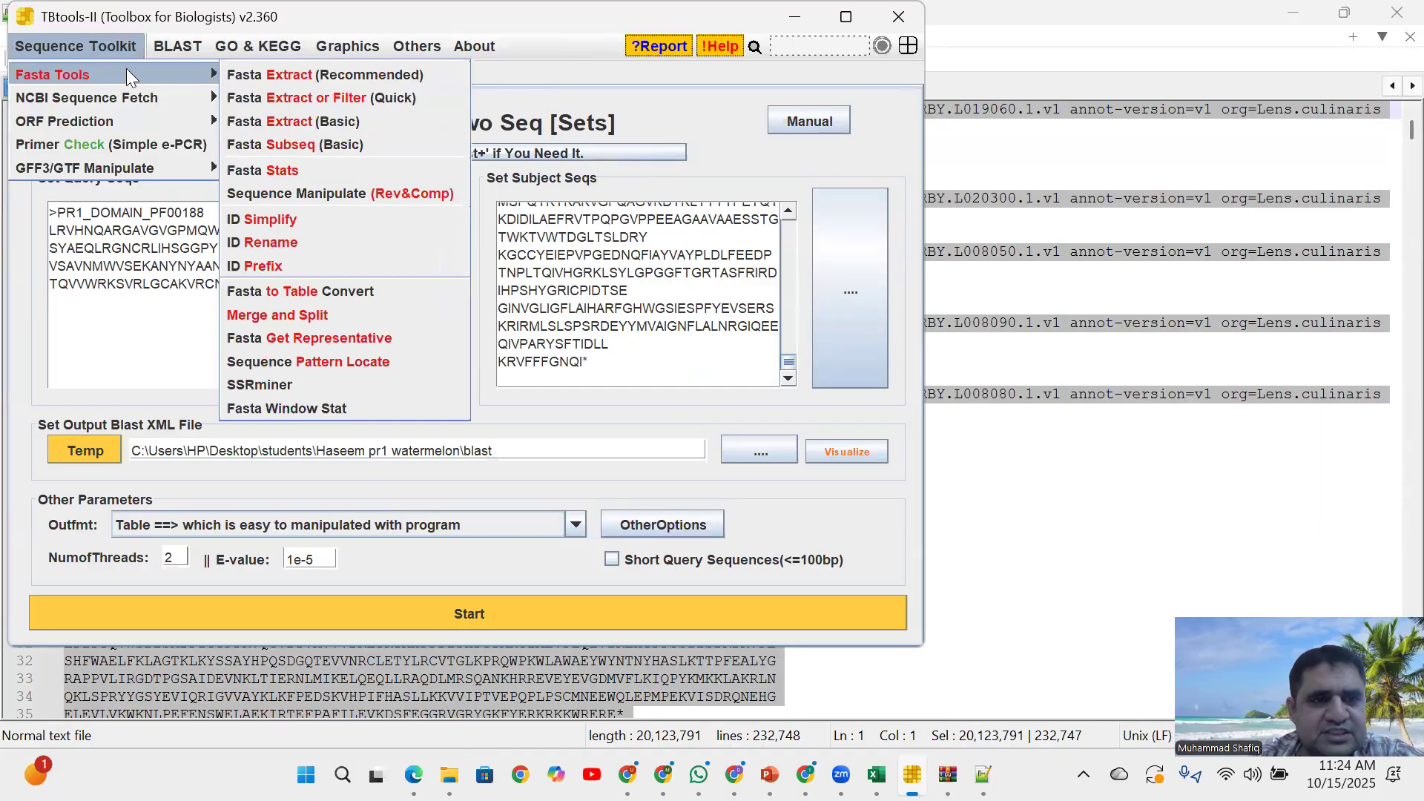
{"action": "left_click", "coordinate": [319, 289]}
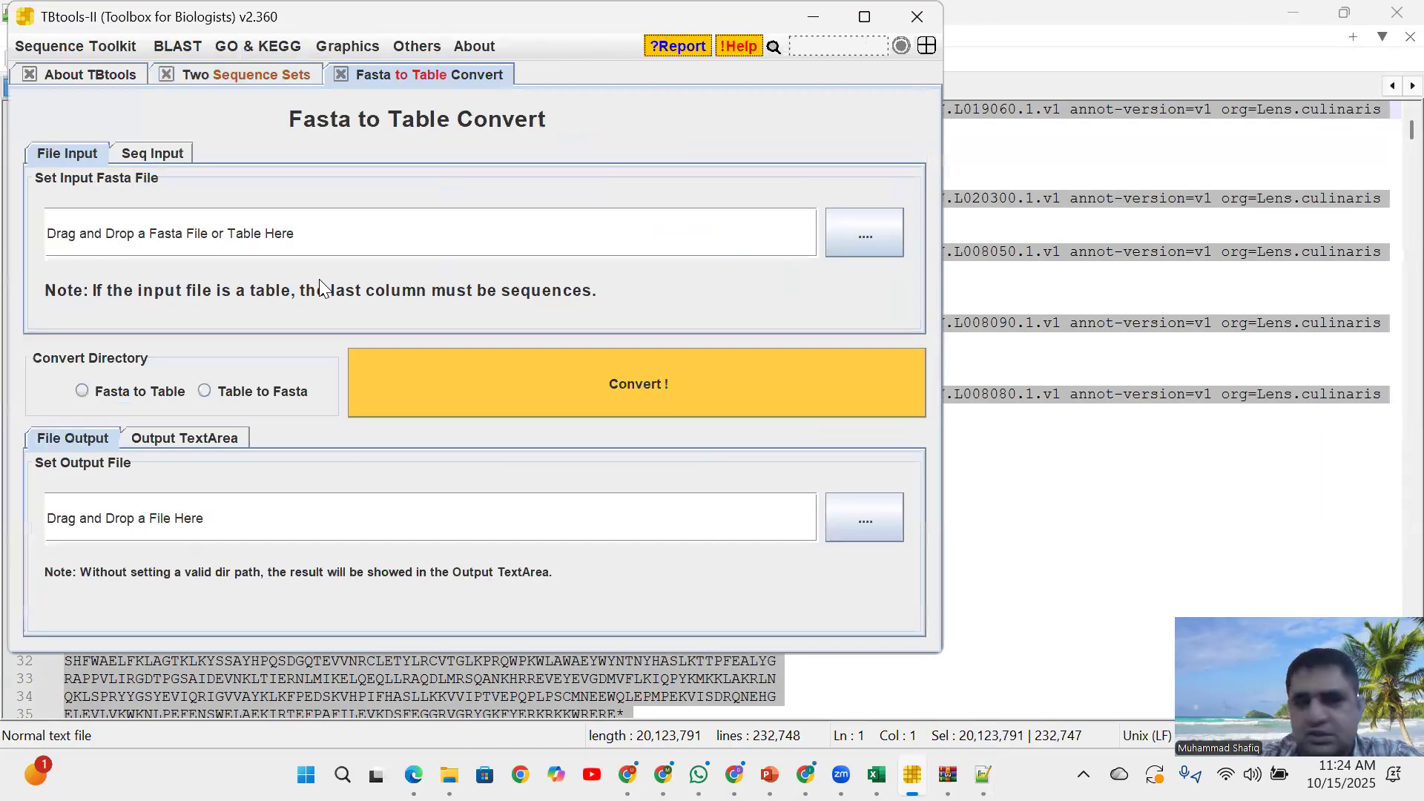
{"action": "left_click", "coordinate": [159, 151]}
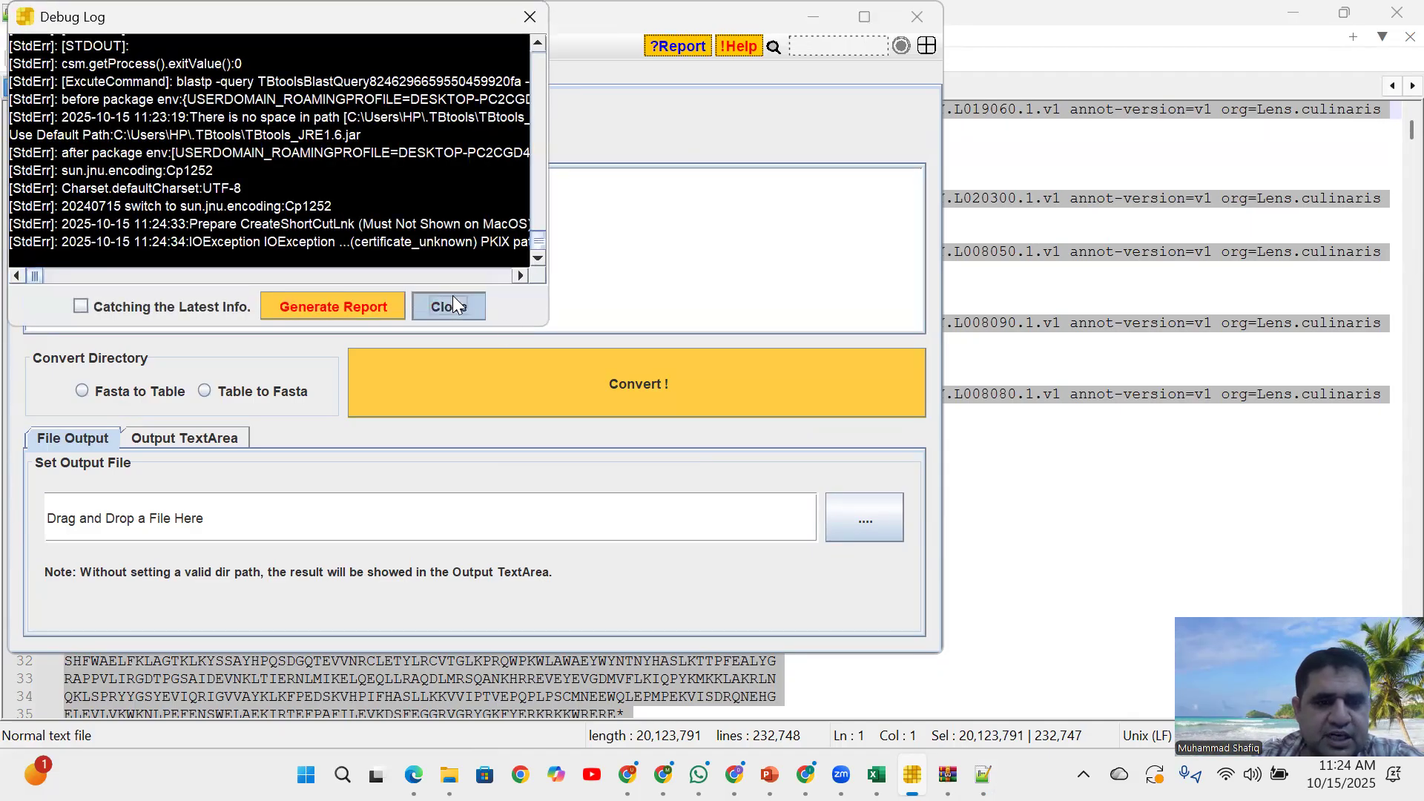
{"action": "left_click", "coordinate": [454, 301]}
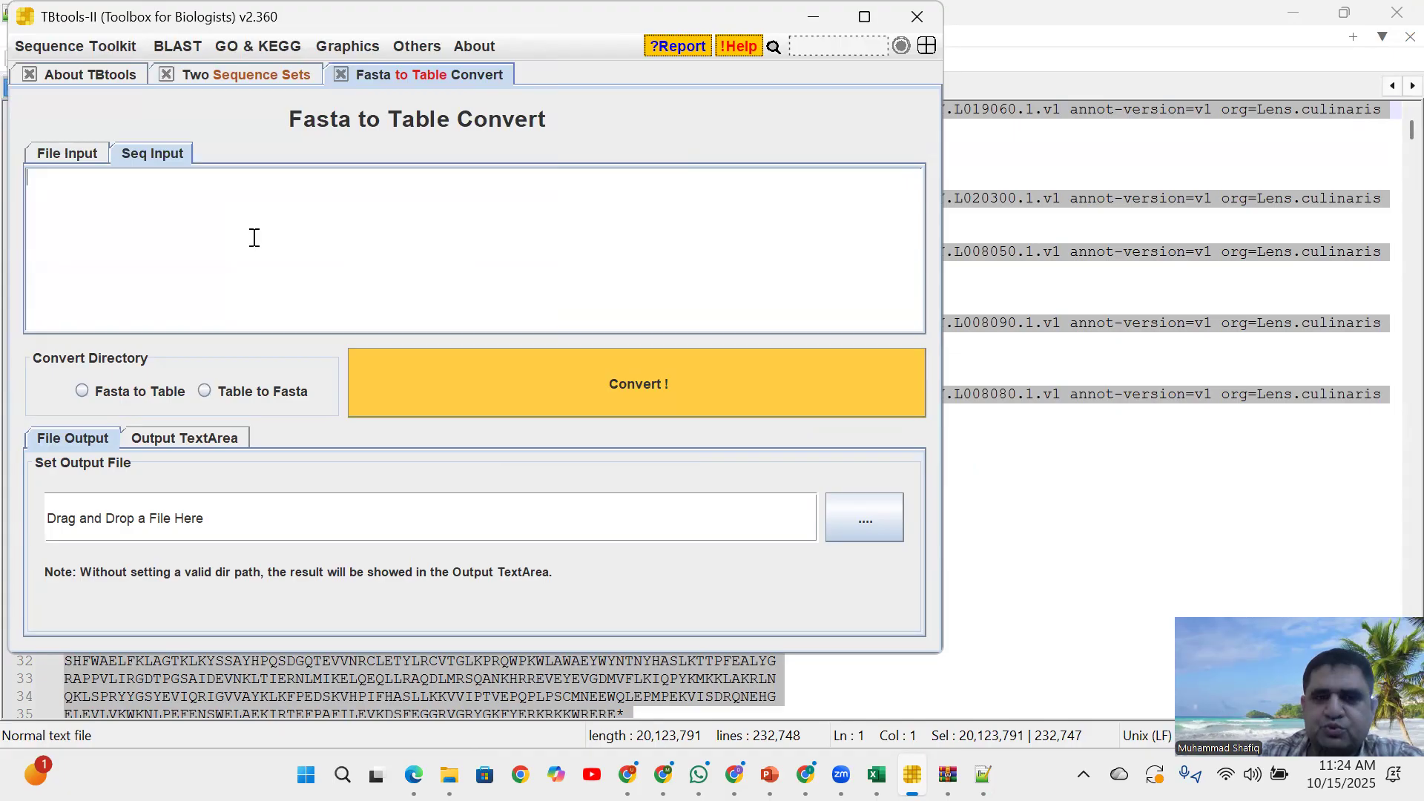
{"action": "key", "text": "ctrl+v"}
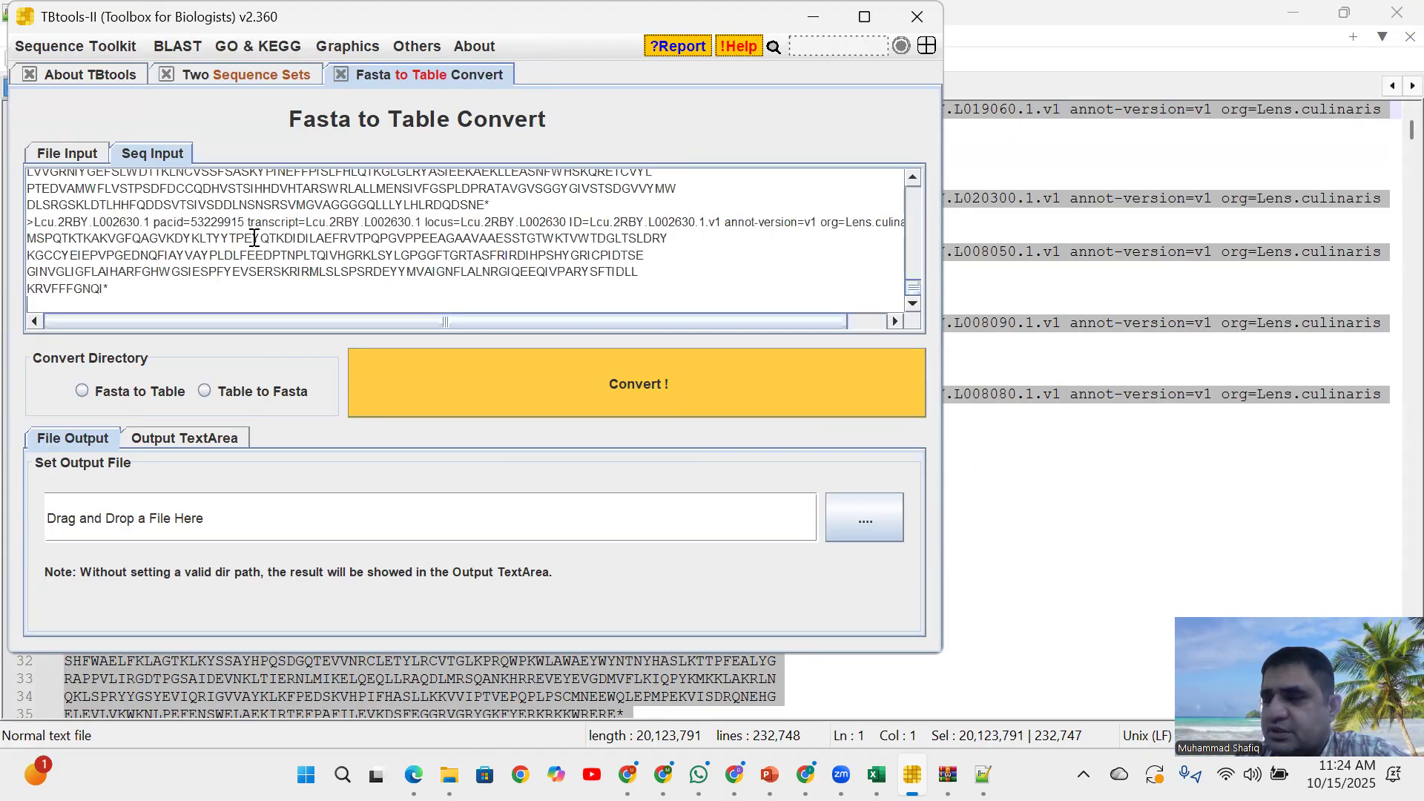
Convert the pasted sequences from Fasta to Table with the result placed in the output text area
{"action": "left_click", "coordinate": [83, 391]}
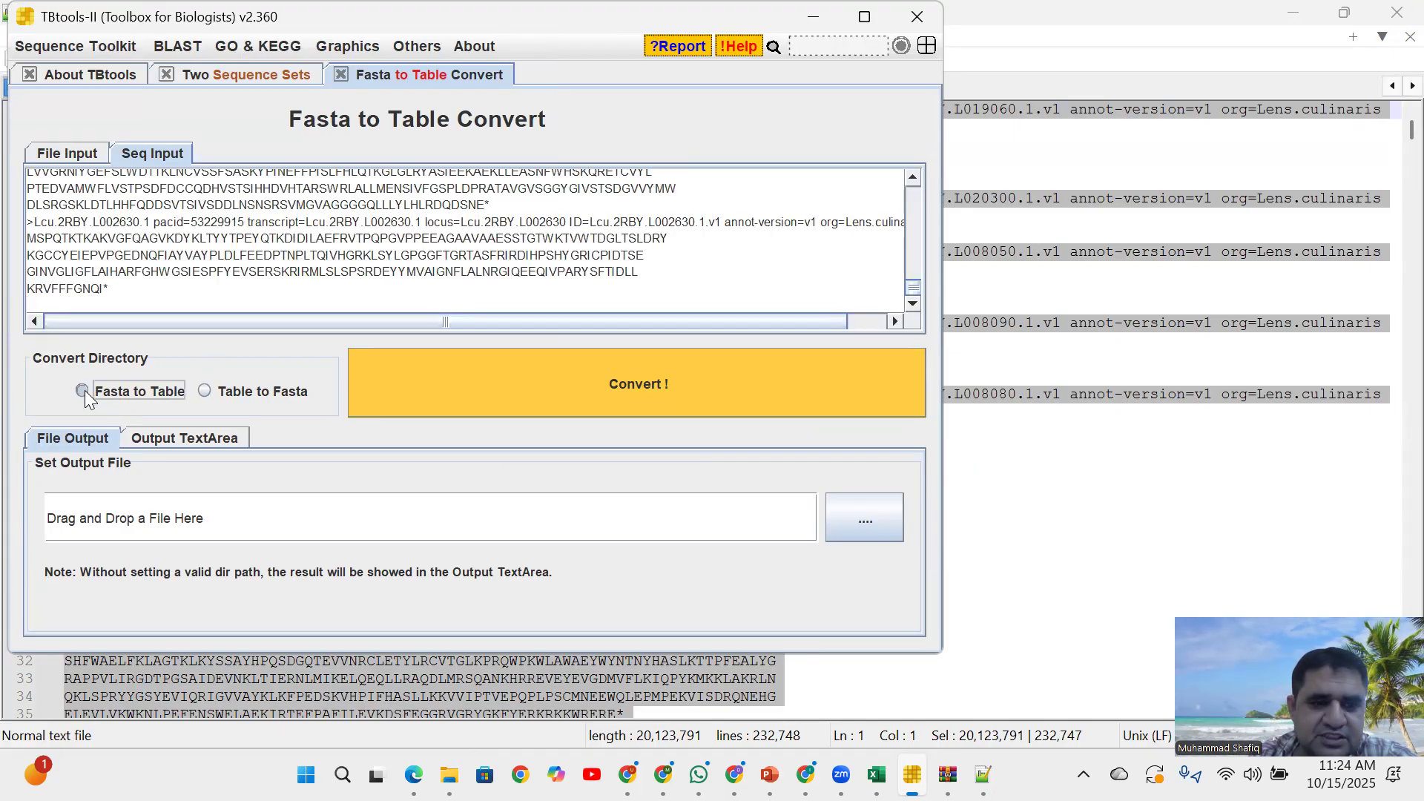
{"action": "left_click", "coordinate": [148, 436]}
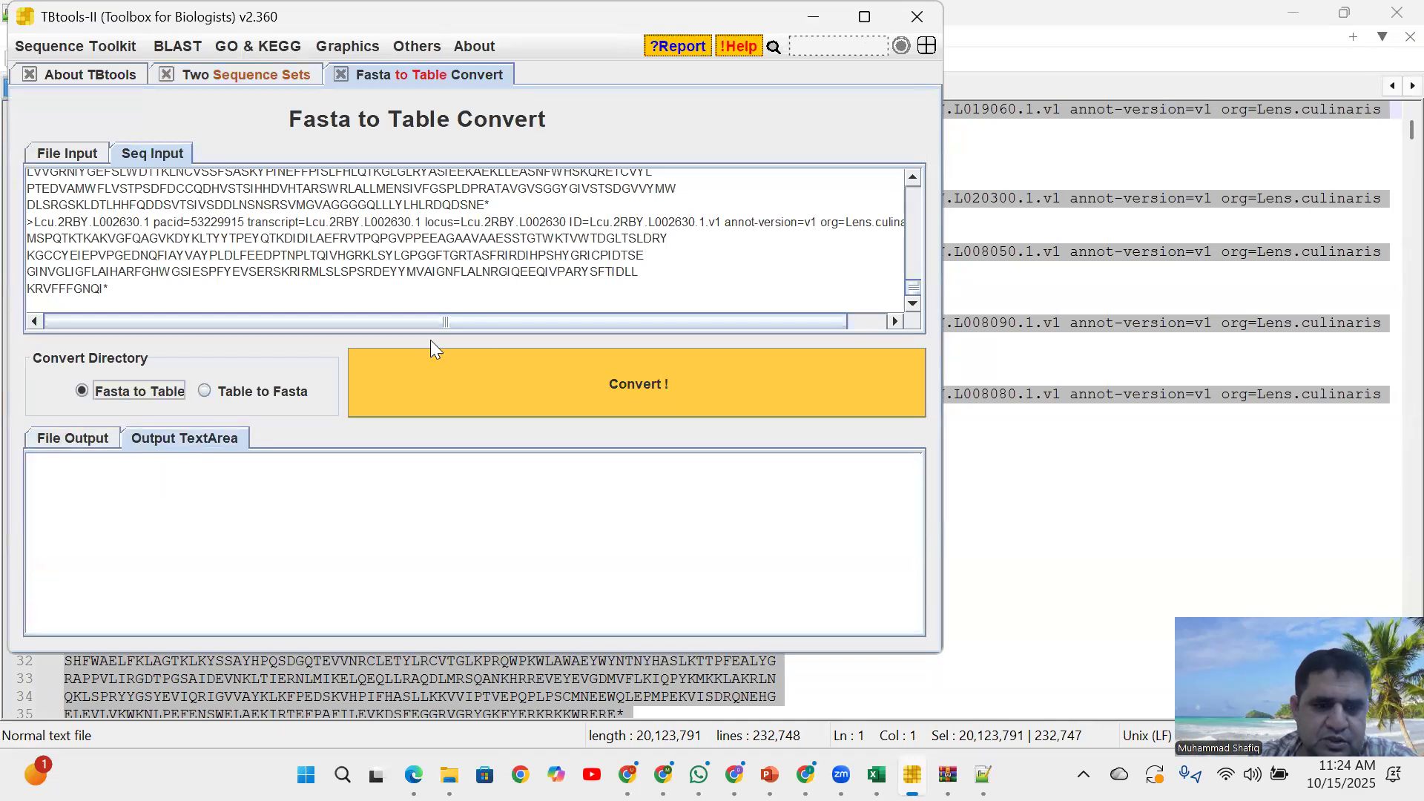
{"action": "left_click", "coordinate": [425, 391]}
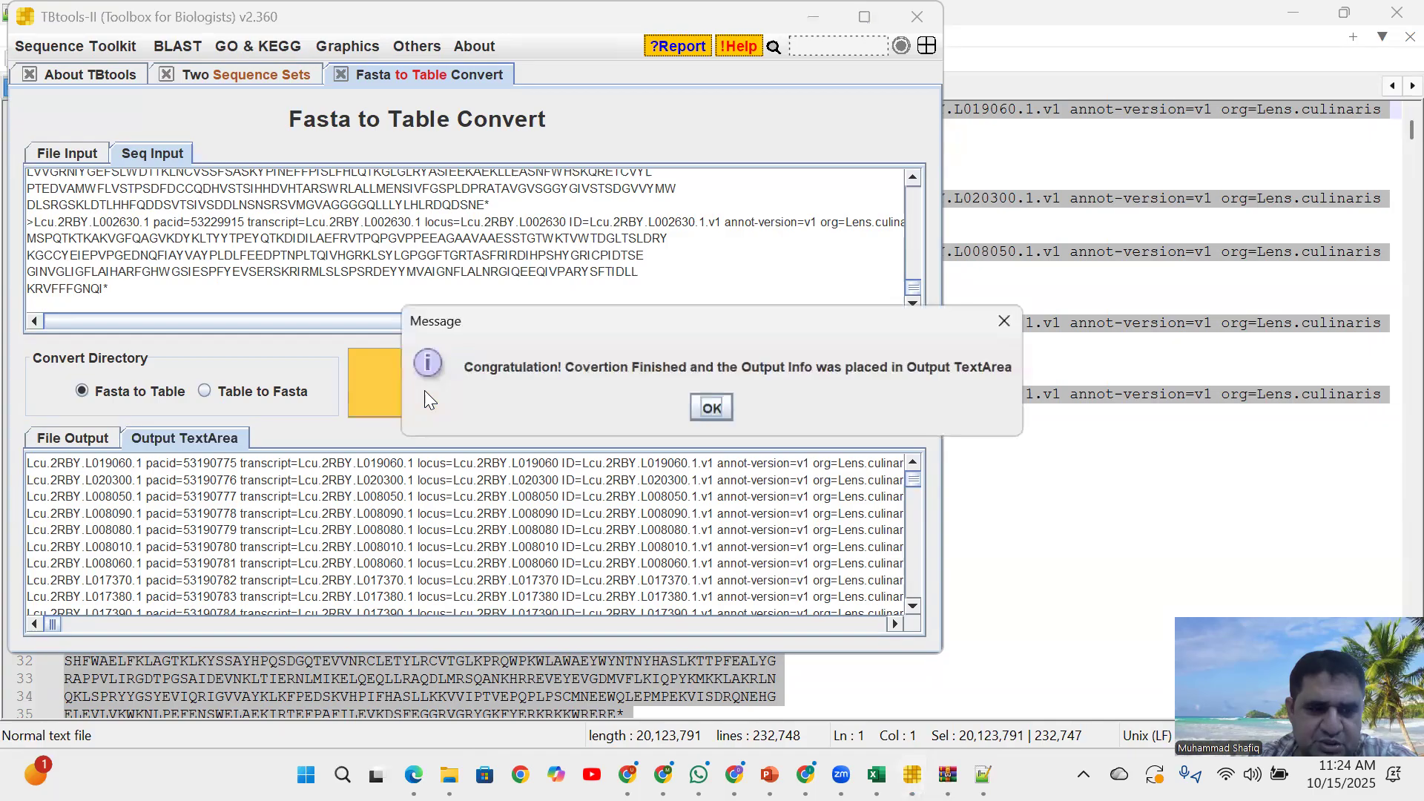
{"action": "left_click", "coordinate": [709, 405]}
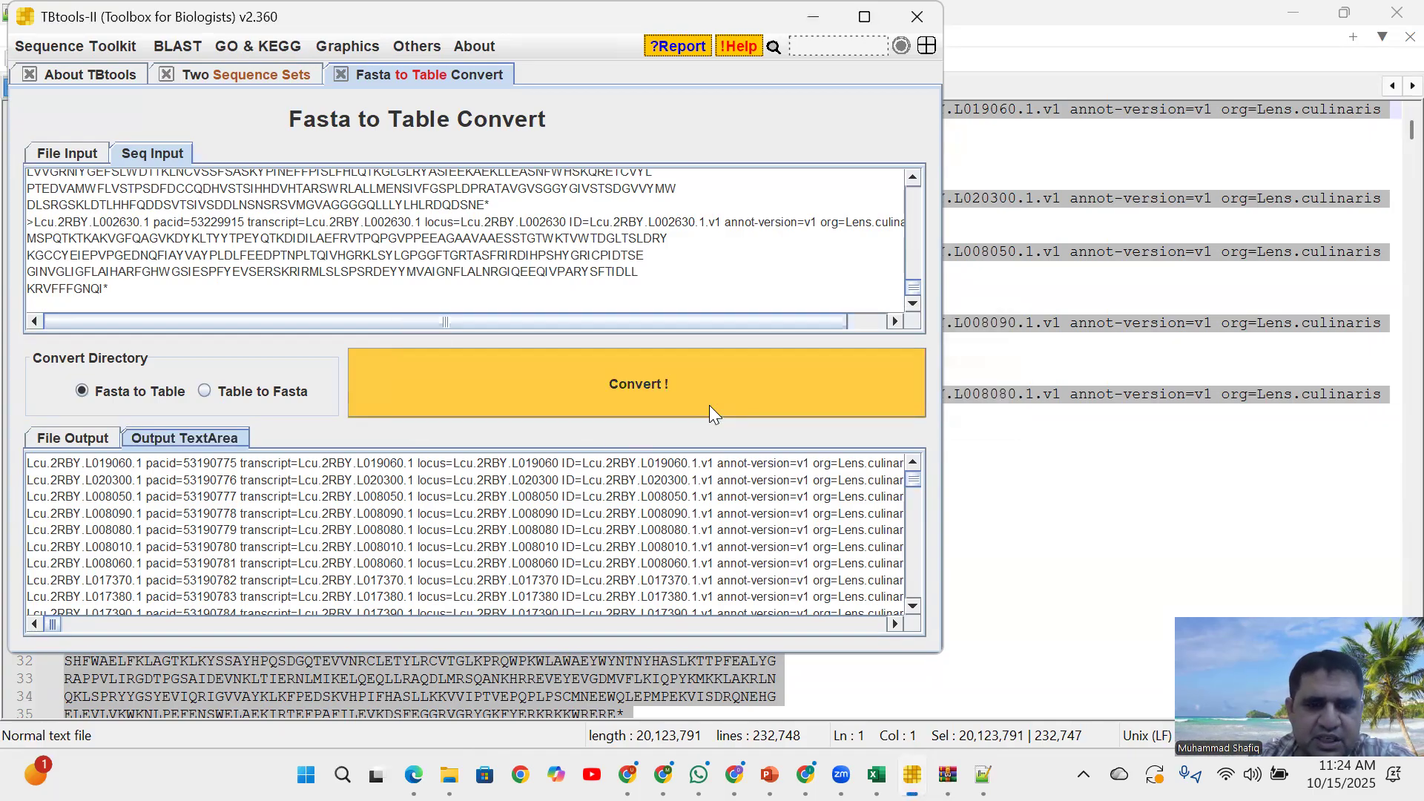
Copy the entire converted table from the output text area and show the desktop
{"action": "left_click", "coordinate": [871, 572]}
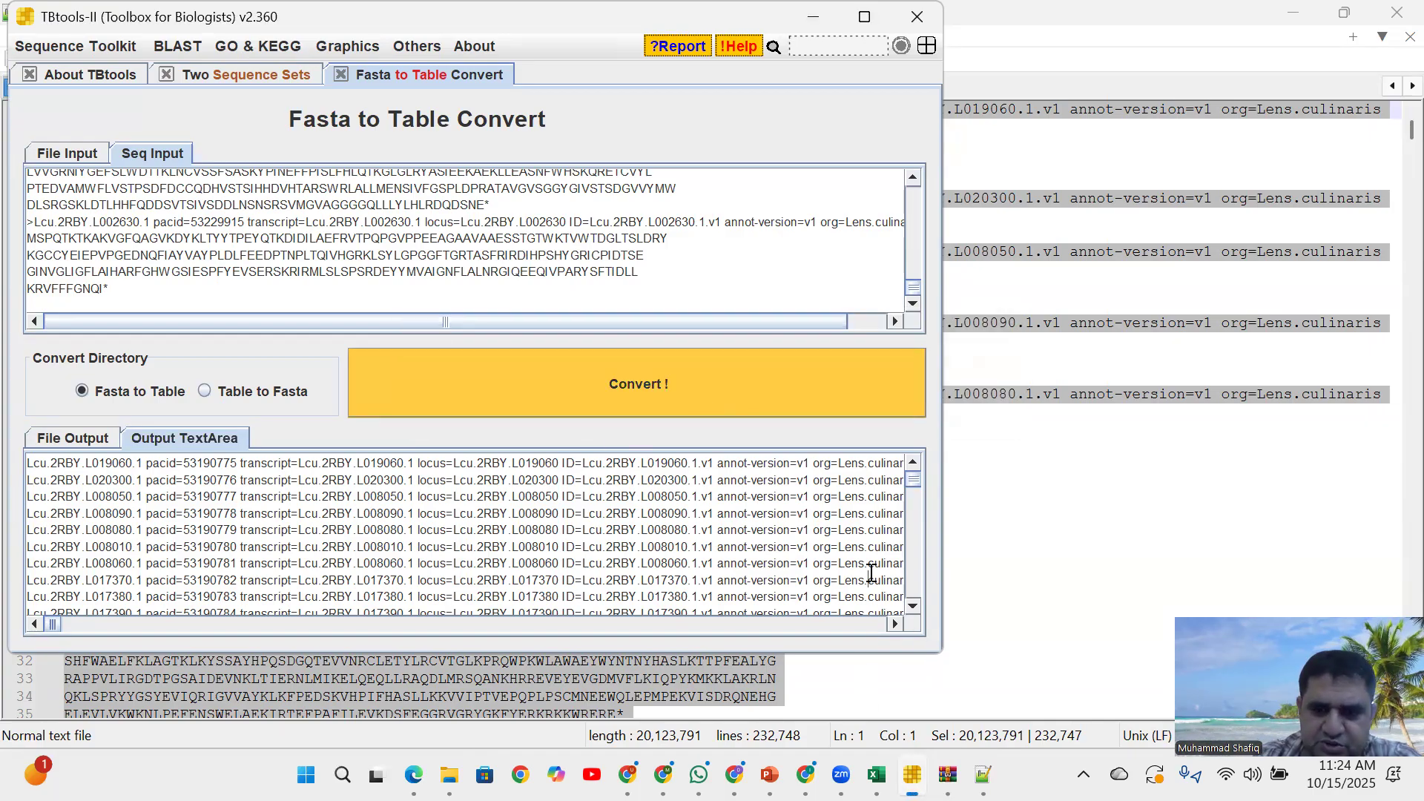
{"action": "key", "text": "ctrl+a"}
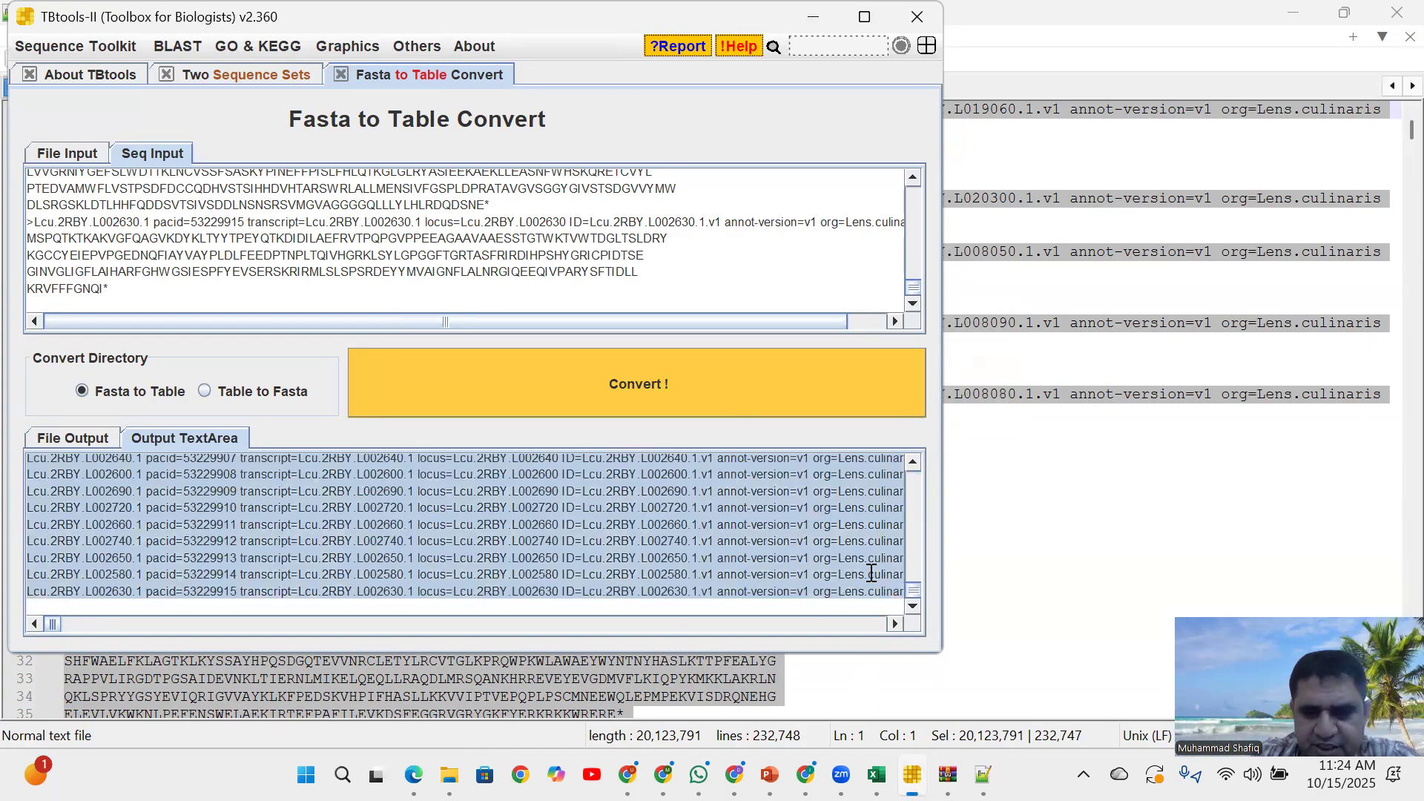
{"action": "left_click", "coordinate": [1228, 51]}
{"action": "key", "text": "super+d"}
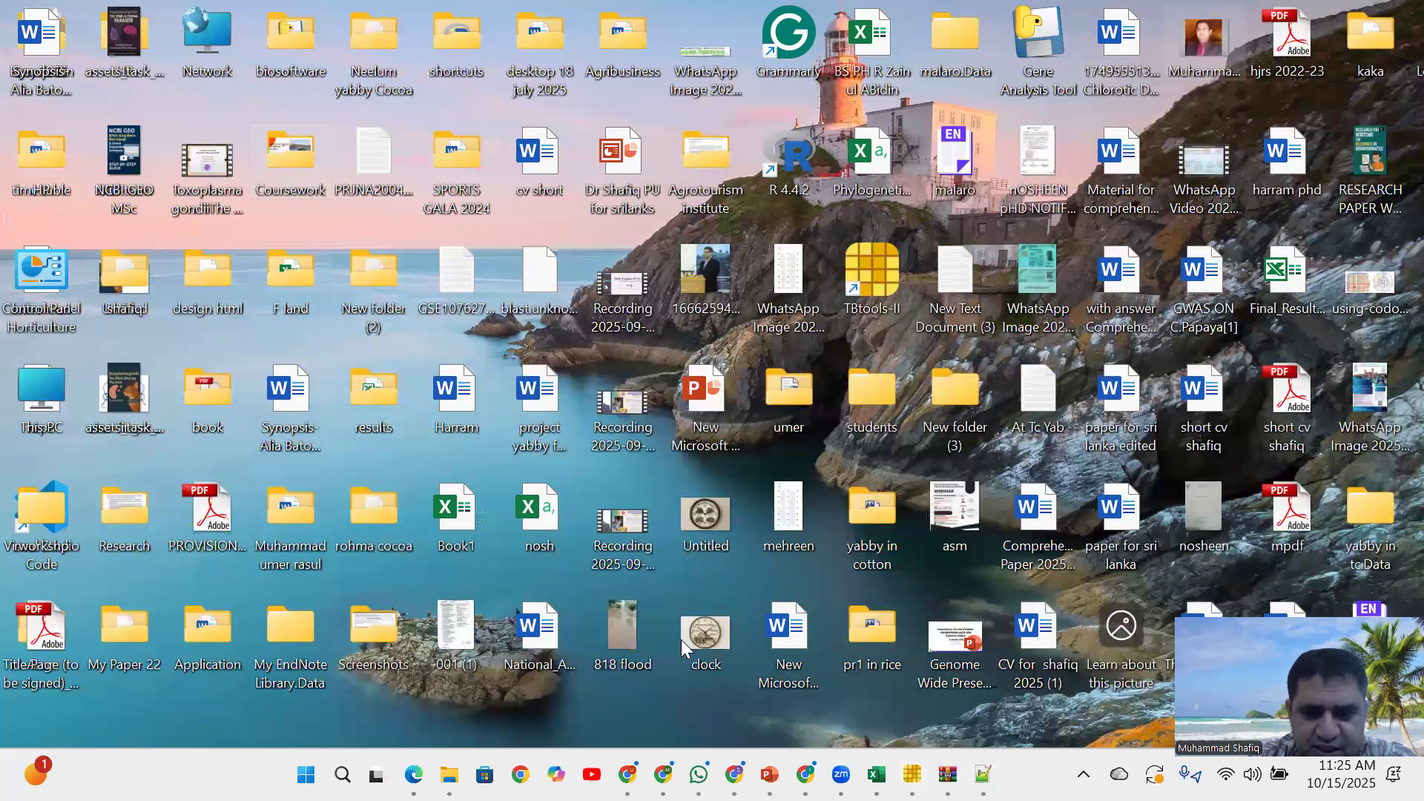
Create an Excel workbook named data in the pr1 watermelon folder and open it
{"action": "mouse_move", "coordinate": [450, 772]}
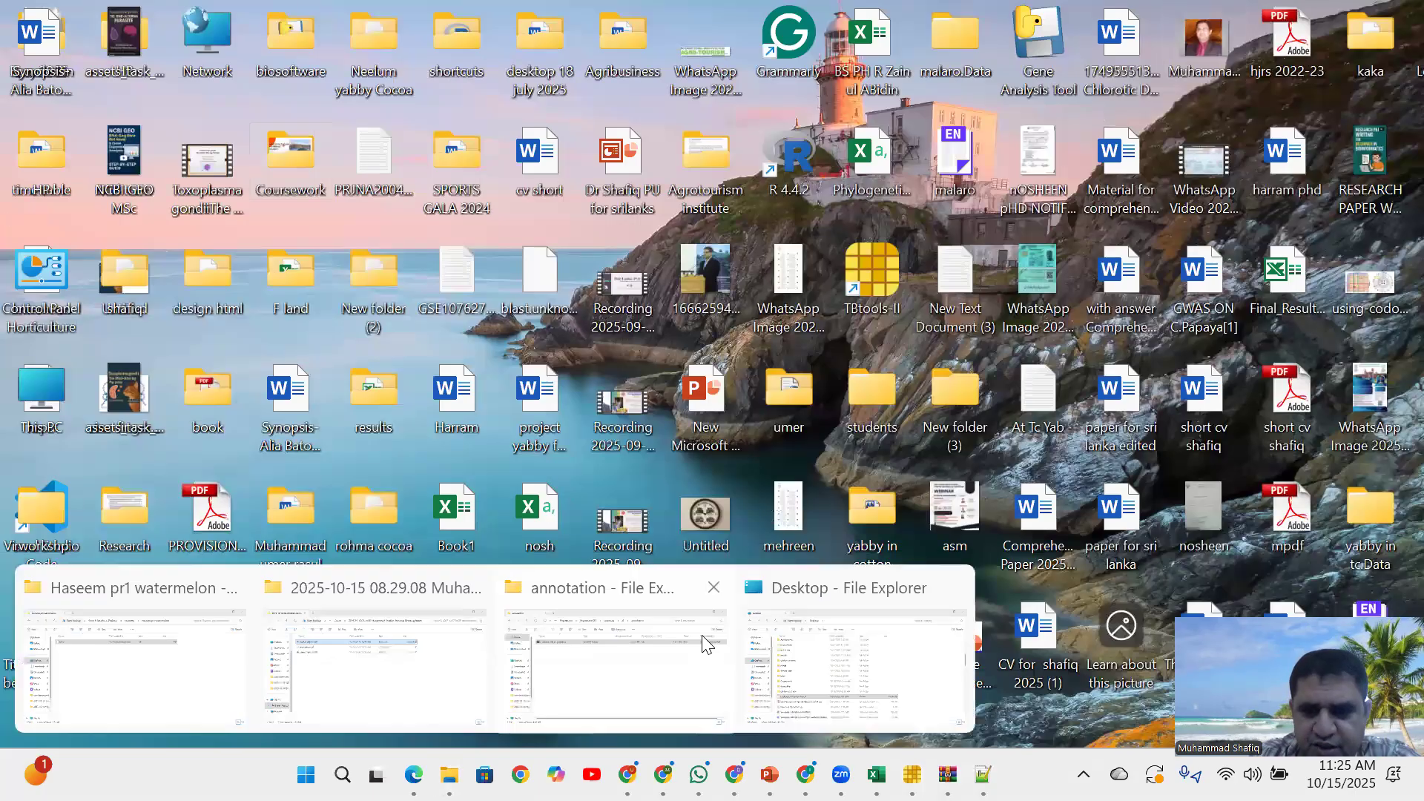
{"action": "left_click", "coordinate": [186, 634]}
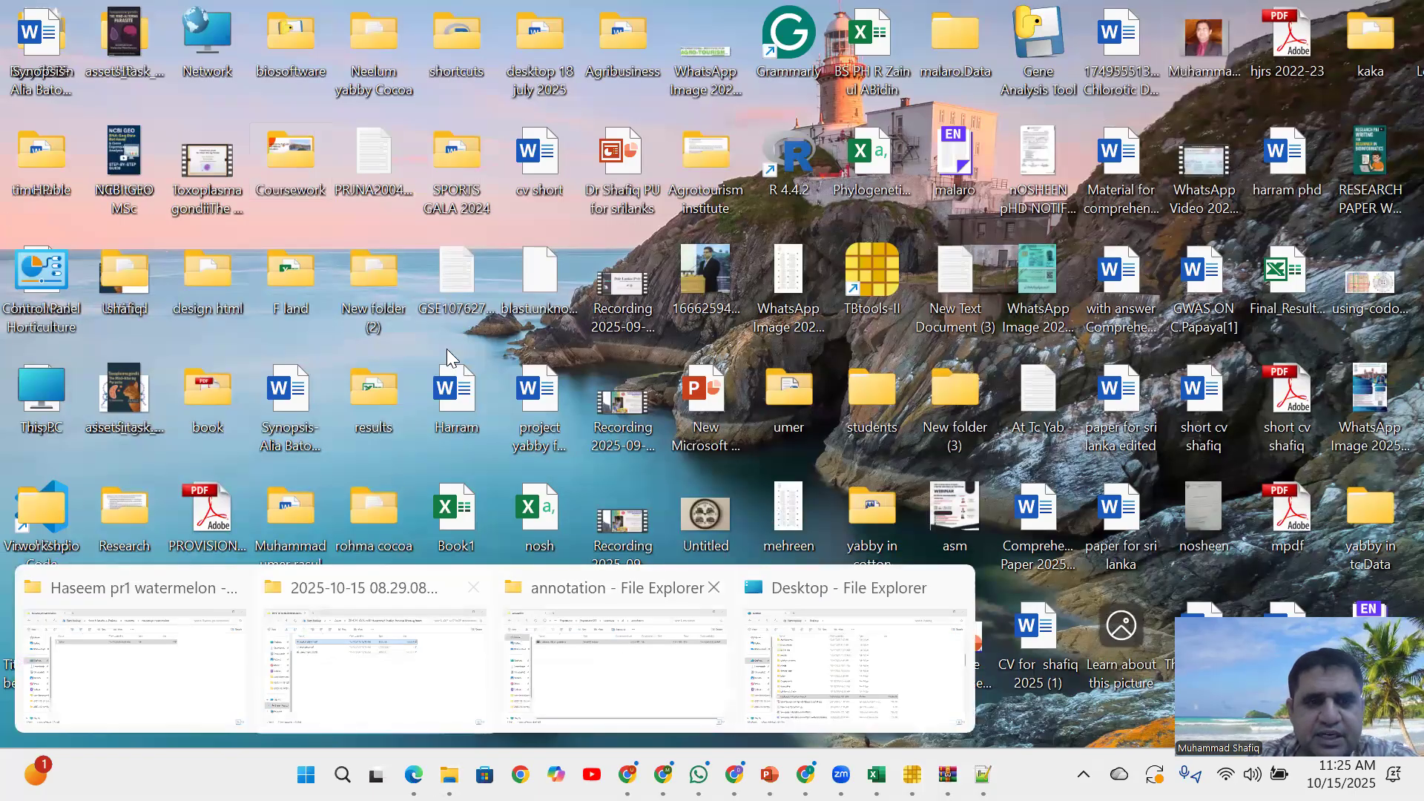
{"action": "right_click", "coordinate": [447, 350]}
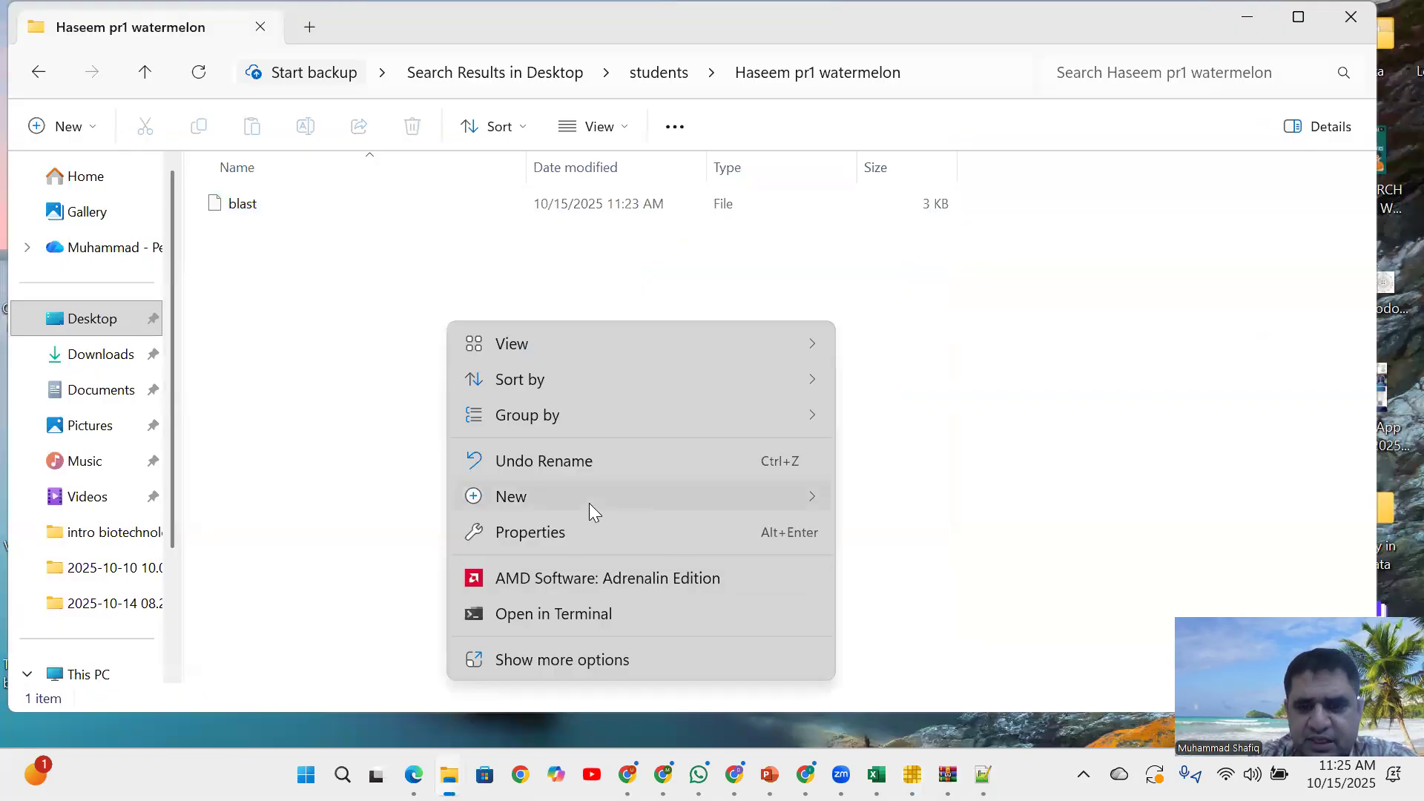
{"action": "mouse_move", "coordinate": [588, 498]}
{"action": "left_click", "coordinate": [959, 445]}
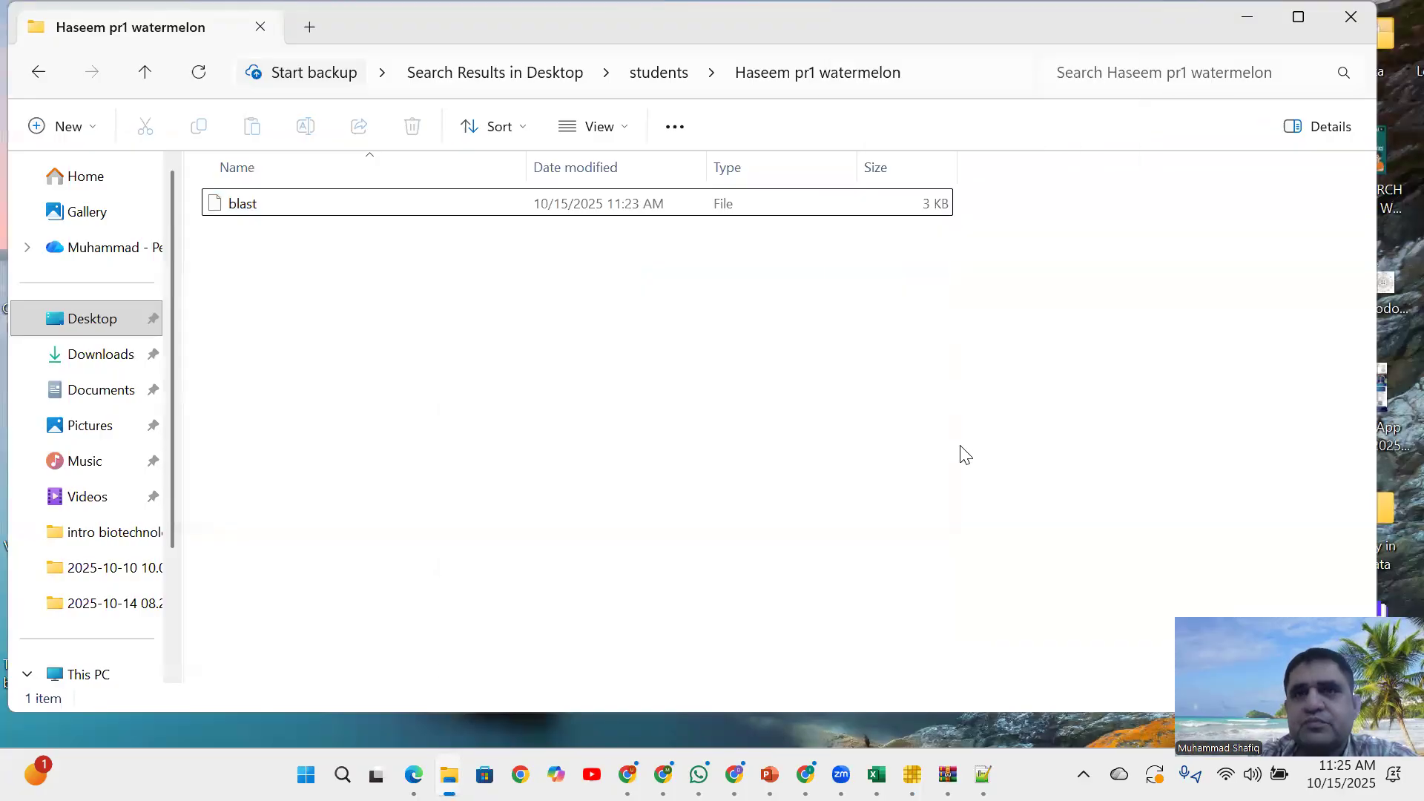
{"action": "type", "text": "data"}
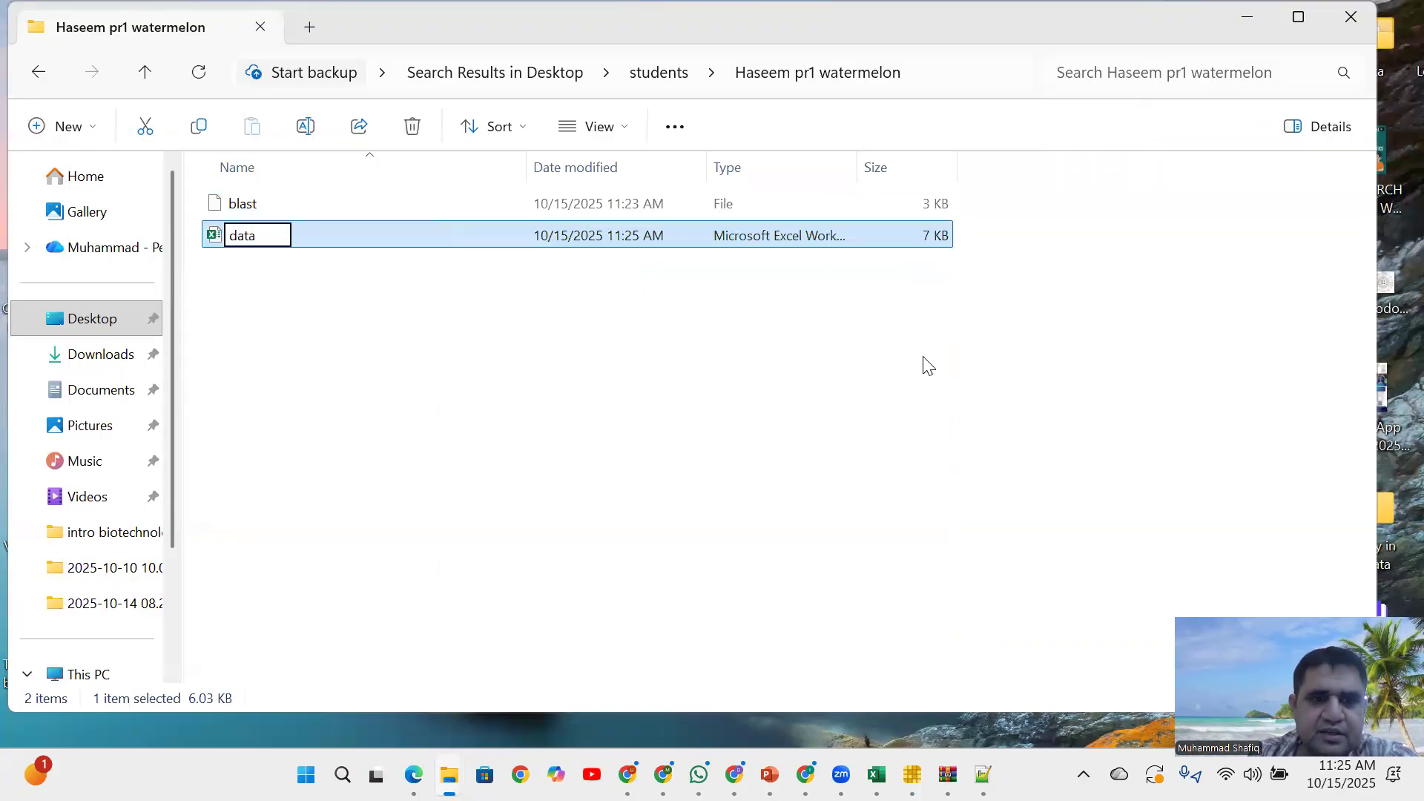
{"action": "left_click", "coordinate": [747, 404]}
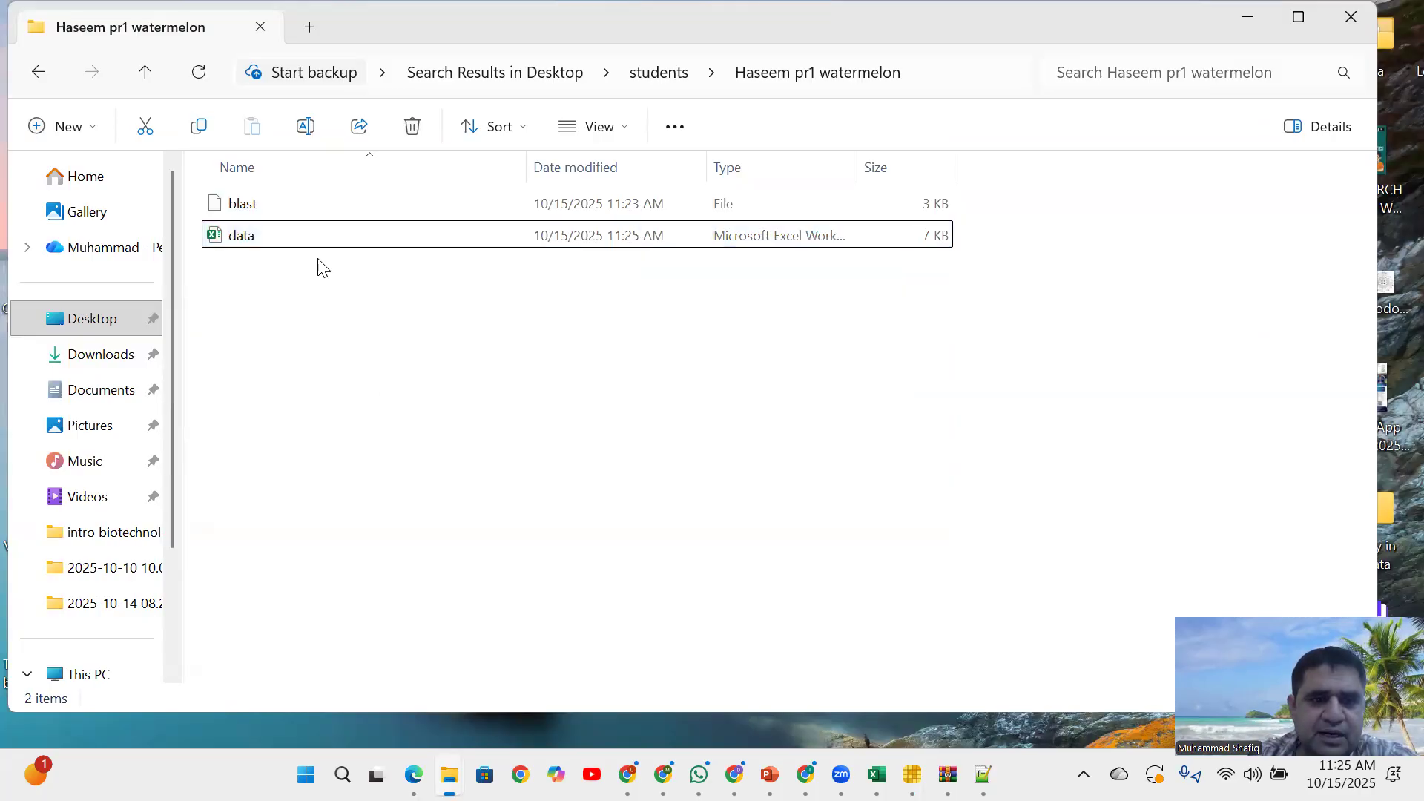
{"action": "double_click", "coordinate": [288, 236]}
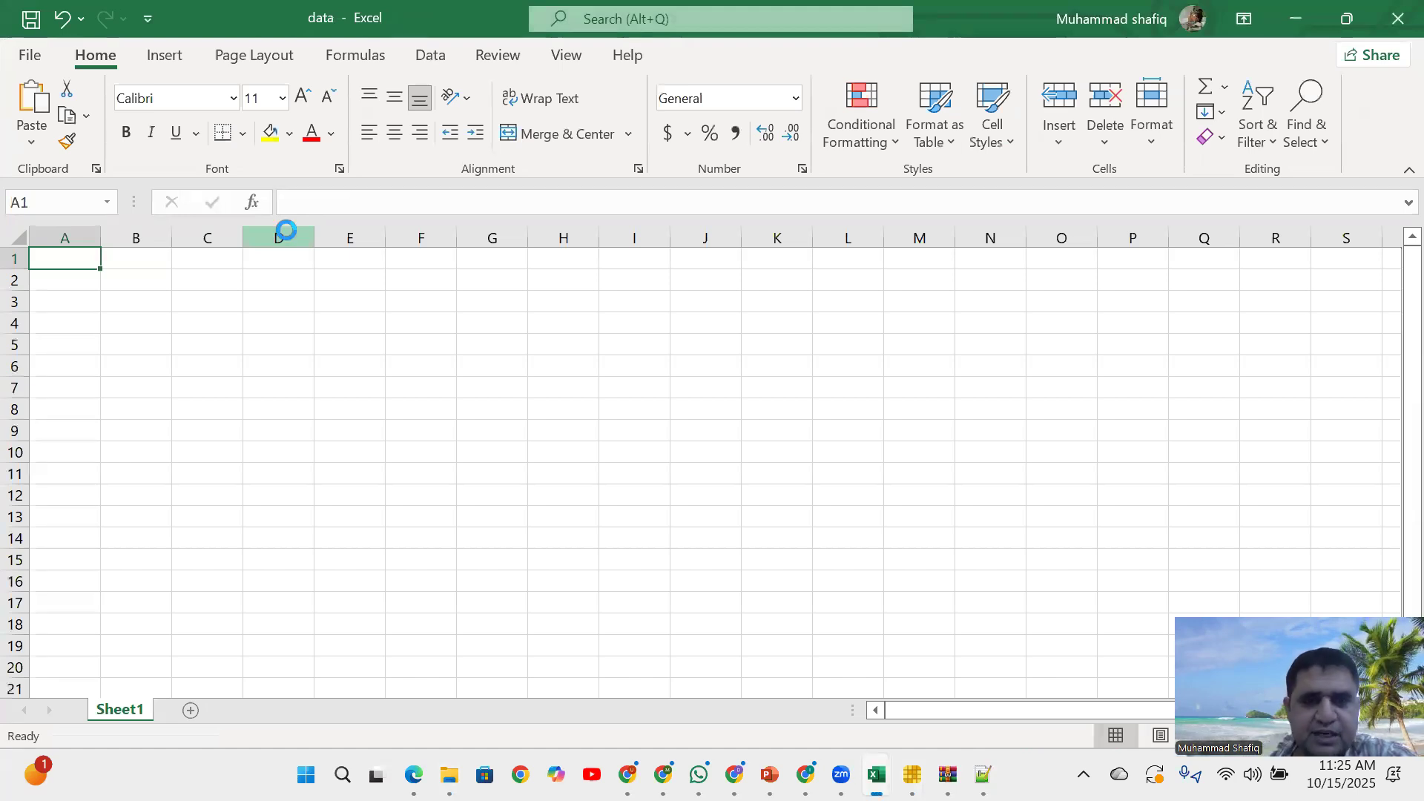
Paste the converted table at cell A1, insert an empty column B before the sequences, and fit column A to its contents
{"action": "key", "text": "ctrl+v"}
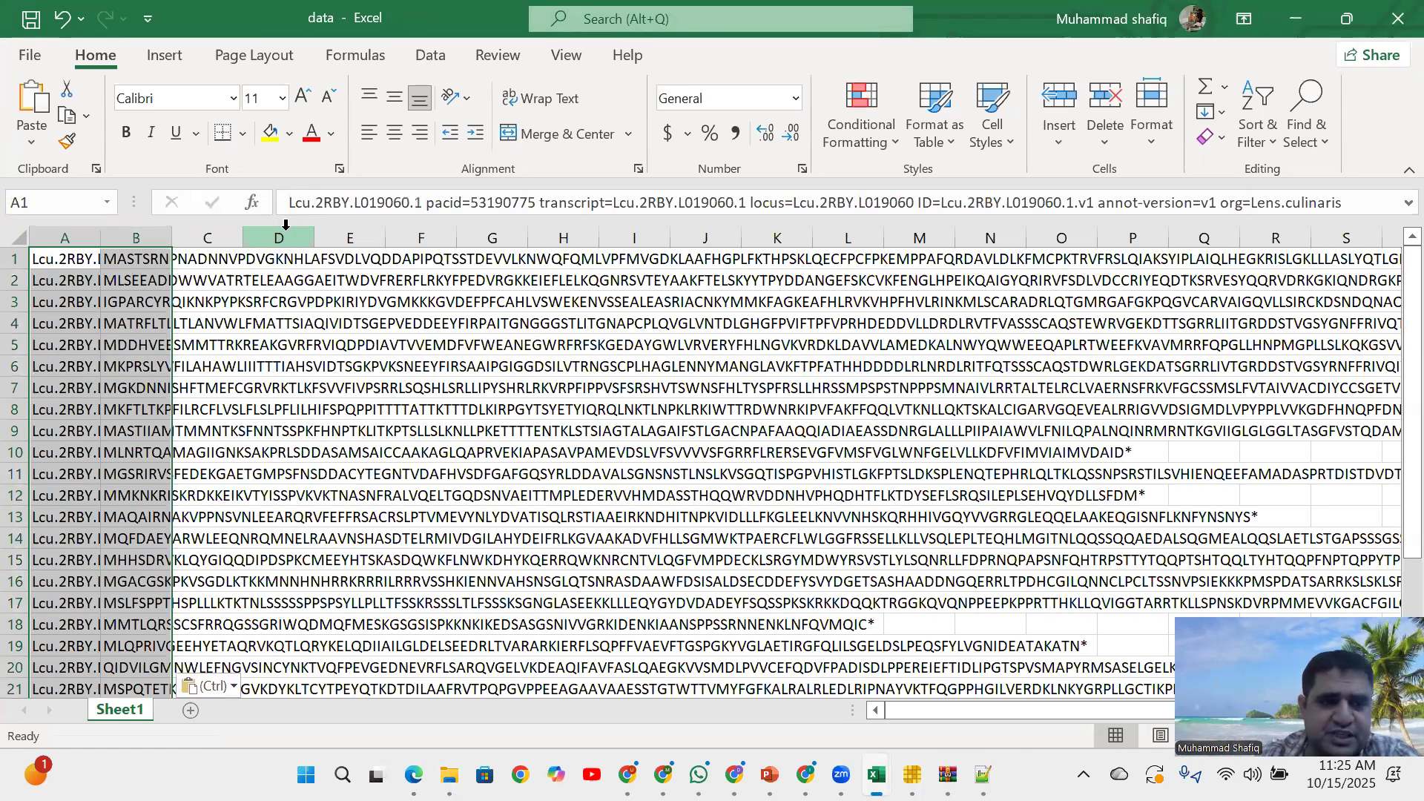
{"action": "left_click", "coordinate": [121, 257]}
{"action": "right_click", "coordinate": [119, 260]}
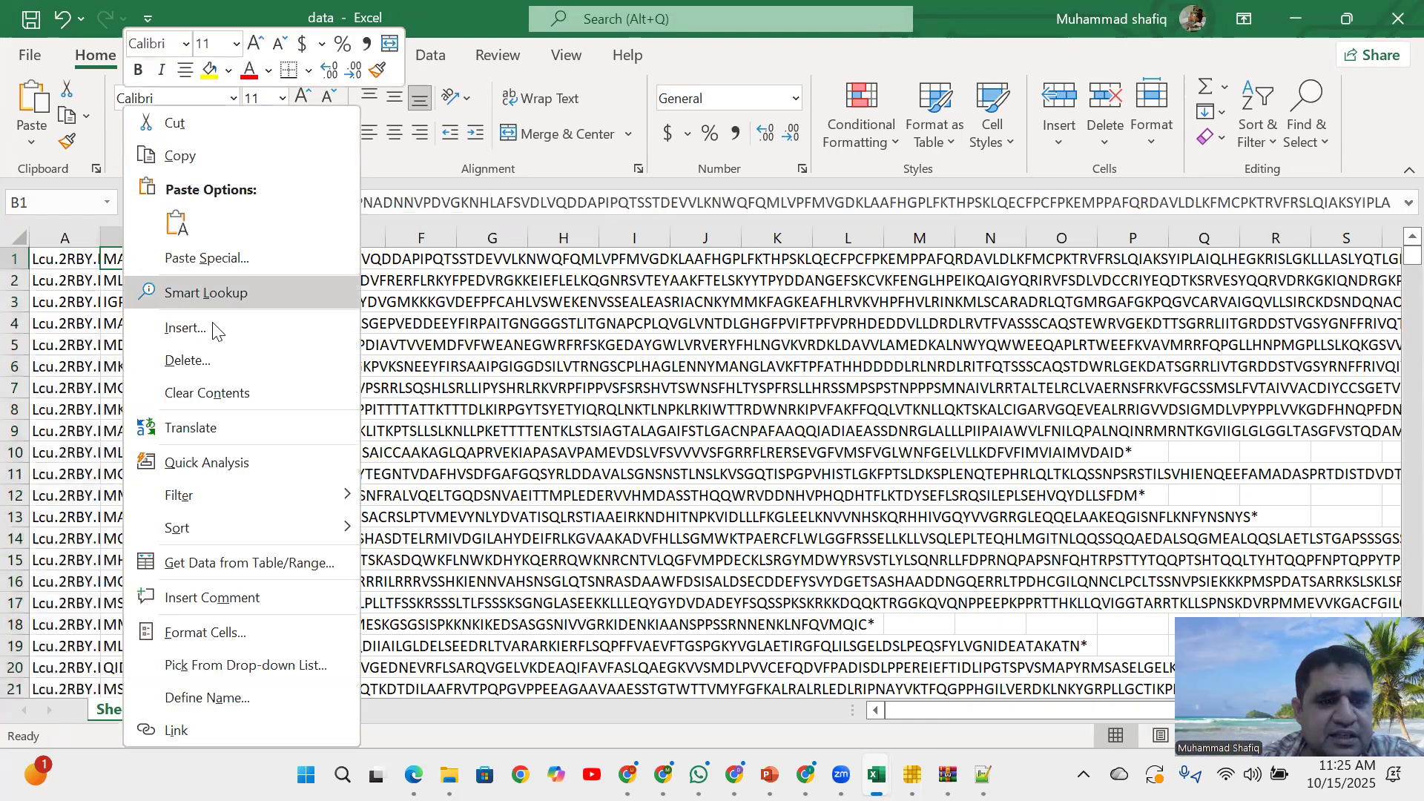
{"action": "left_click", "coordinate": [213, 326]}
{"action": "left_click", "coordinate": [159, 393]}
{"action": "left_click", "coordinate": [163, 421]}
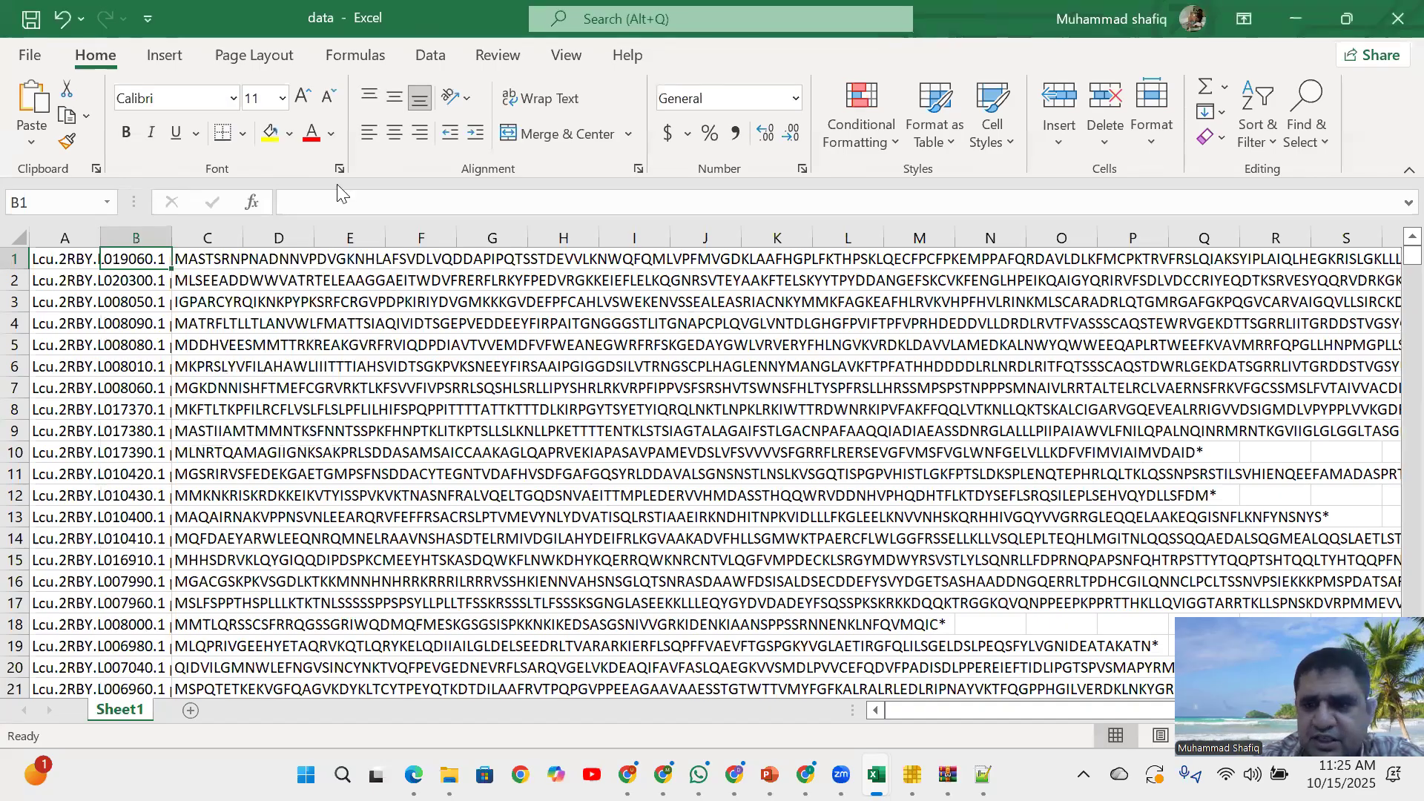
{"action": "double_click", "coordinate": [100, 237]}
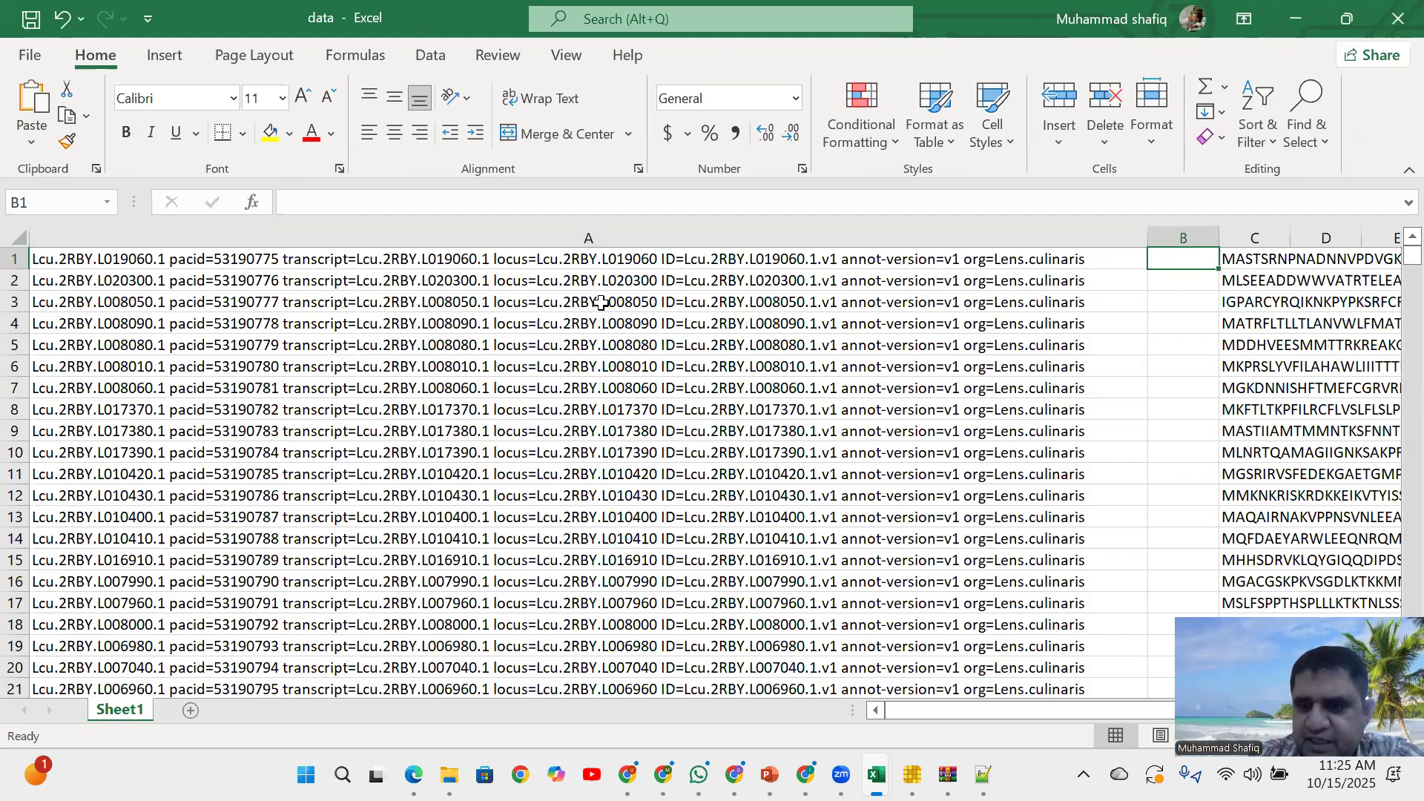
Start a formula in cell B1, examine the sequence IDs of the blast hits in Notepad++, and return to the data workbook
{"action": "type", "text": "="}
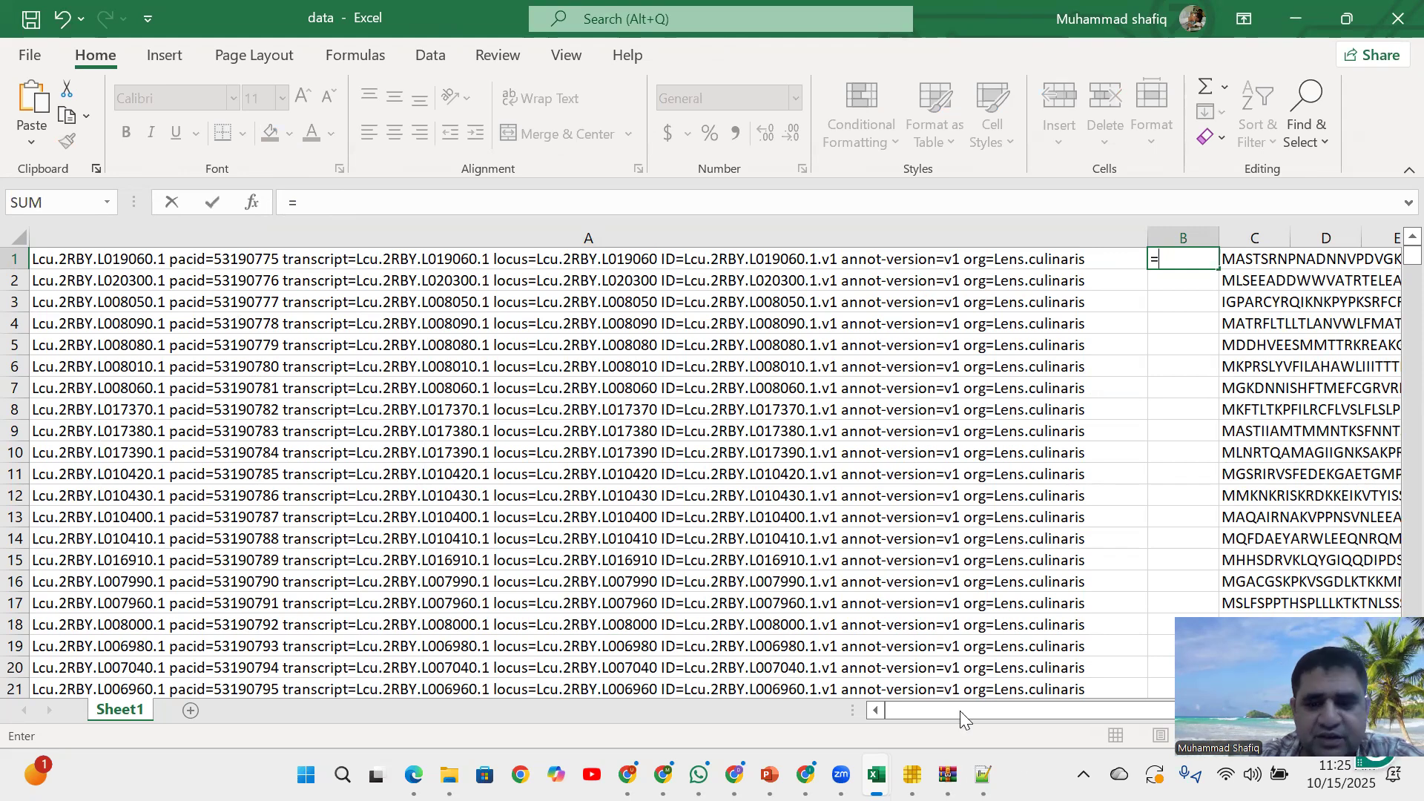
{"action": "mouse_move", "coordinate": [983, 774]}
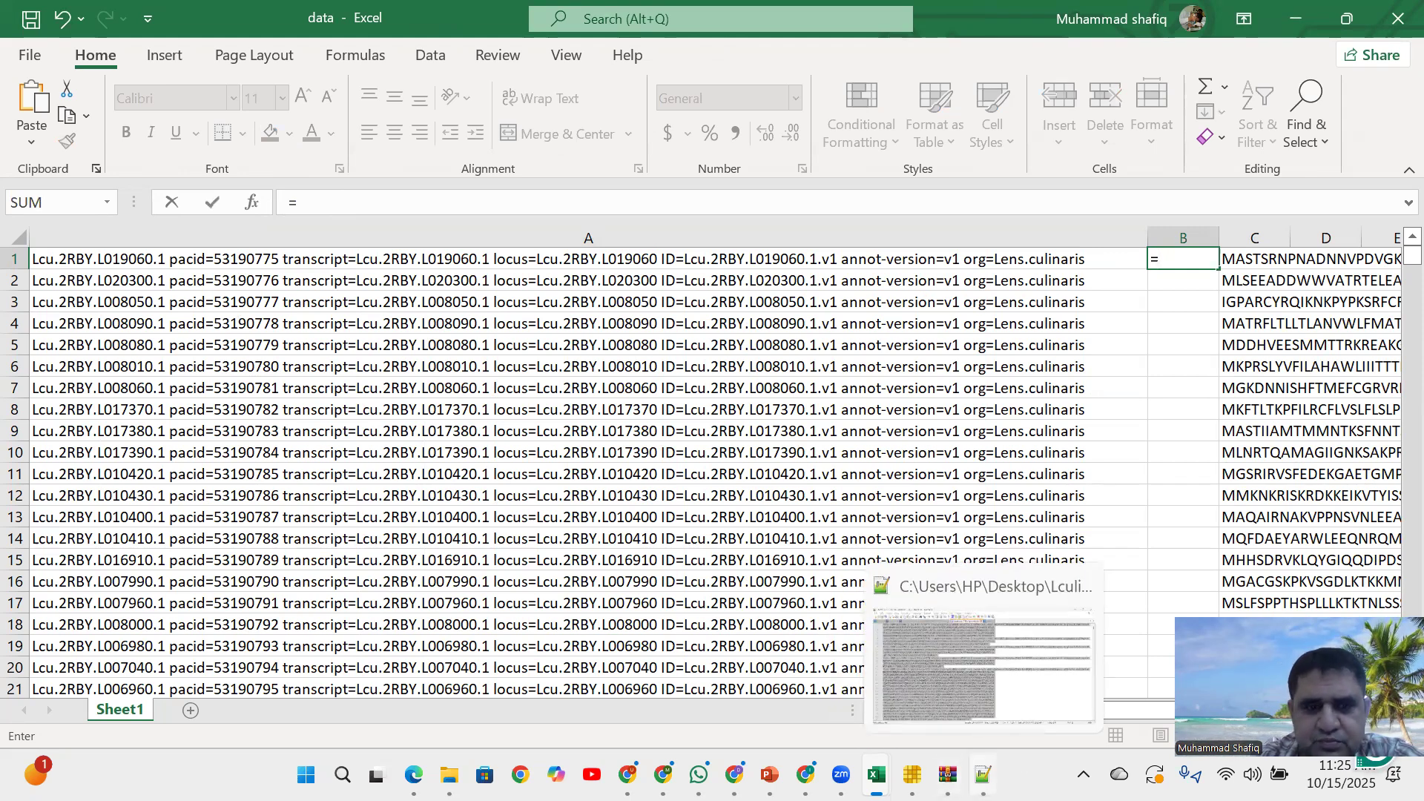
{"action": "left_click", "coordinate": [982, 775]}
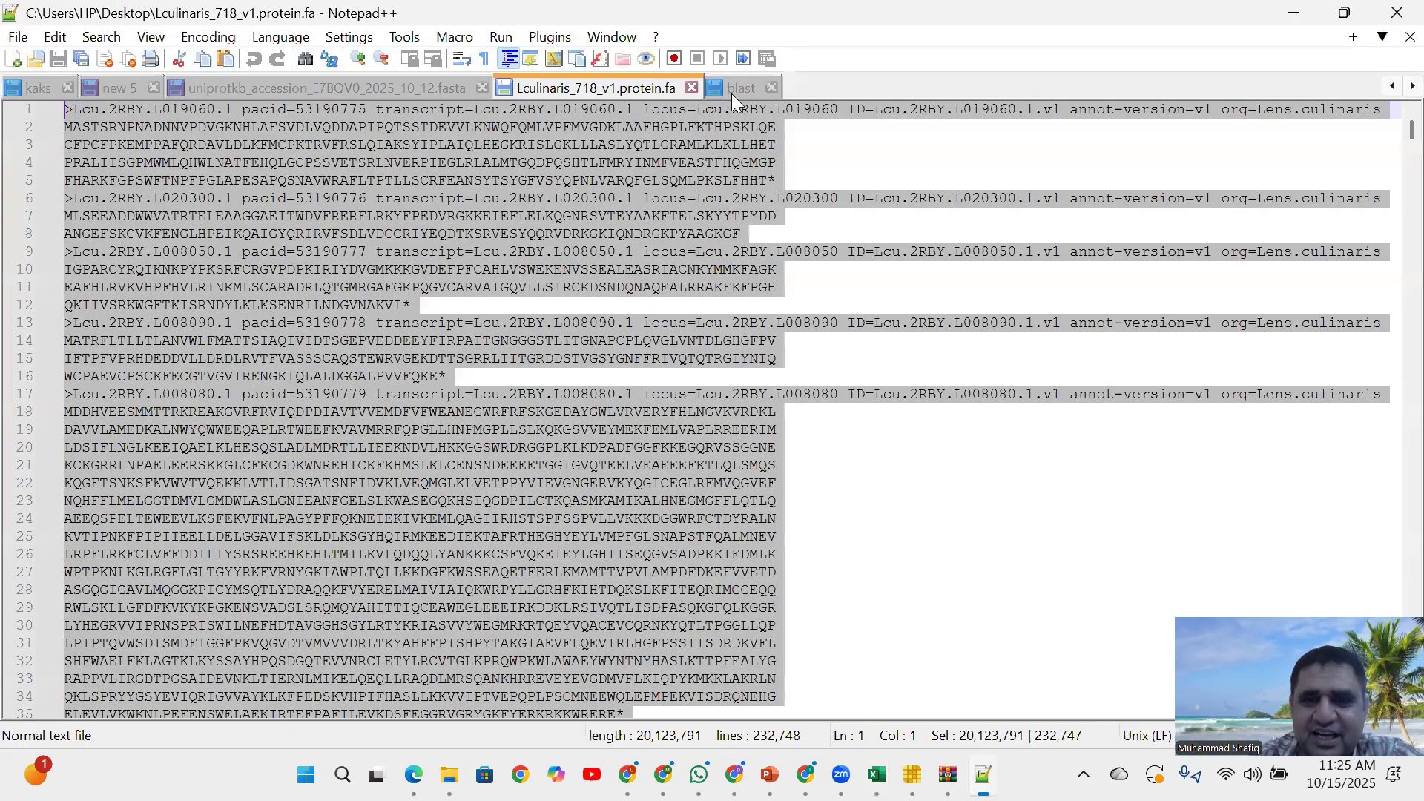
{"action": "left_click", "coordinate": [732, 89]}
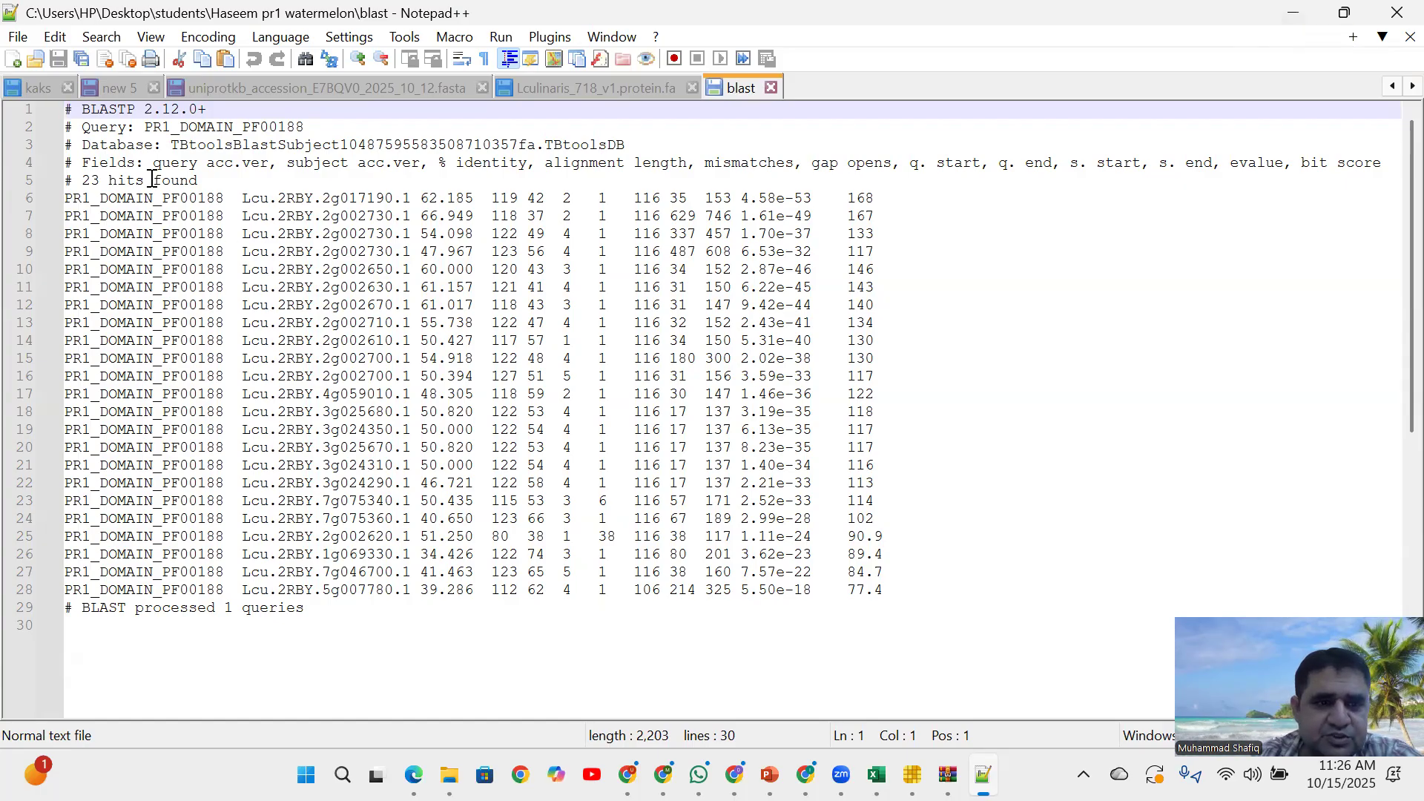
{"action": "key", "text": "ctrl+a"}
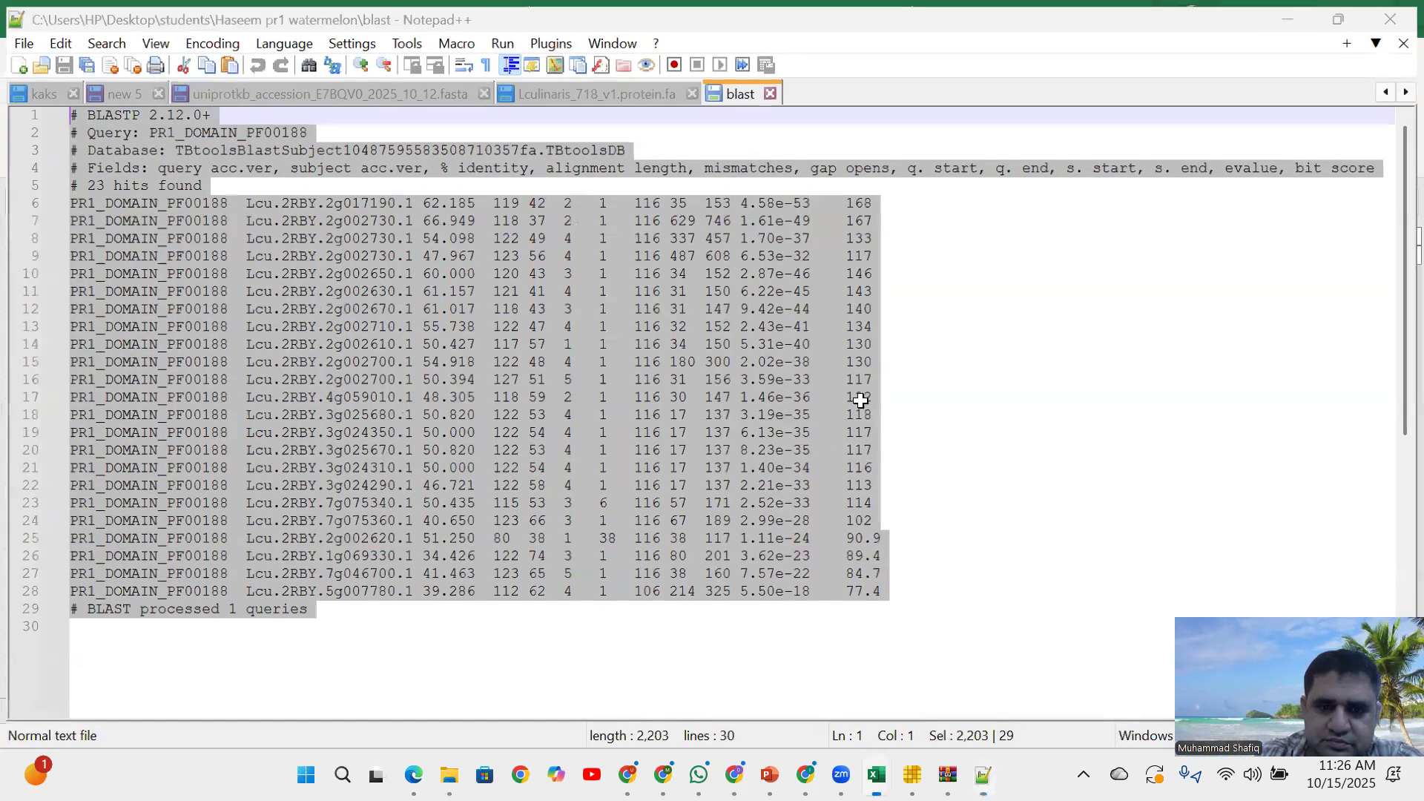
{"action": "left_click", "coordinate": [982, 774]}
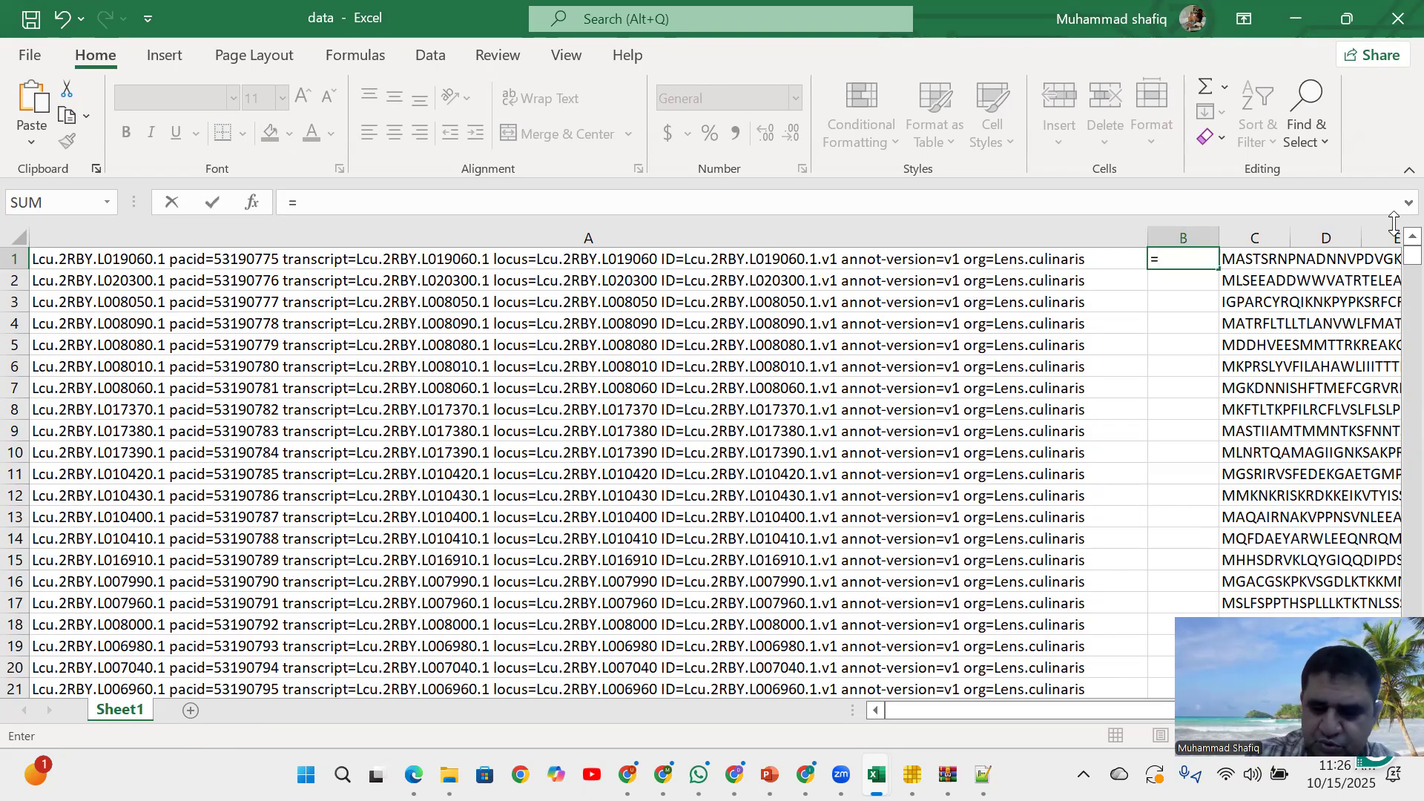
Complete the formula in cell B1 as =LEFT(A1,18) to extract the sequence ID from the first header
{"action": "type", "text": "left"}
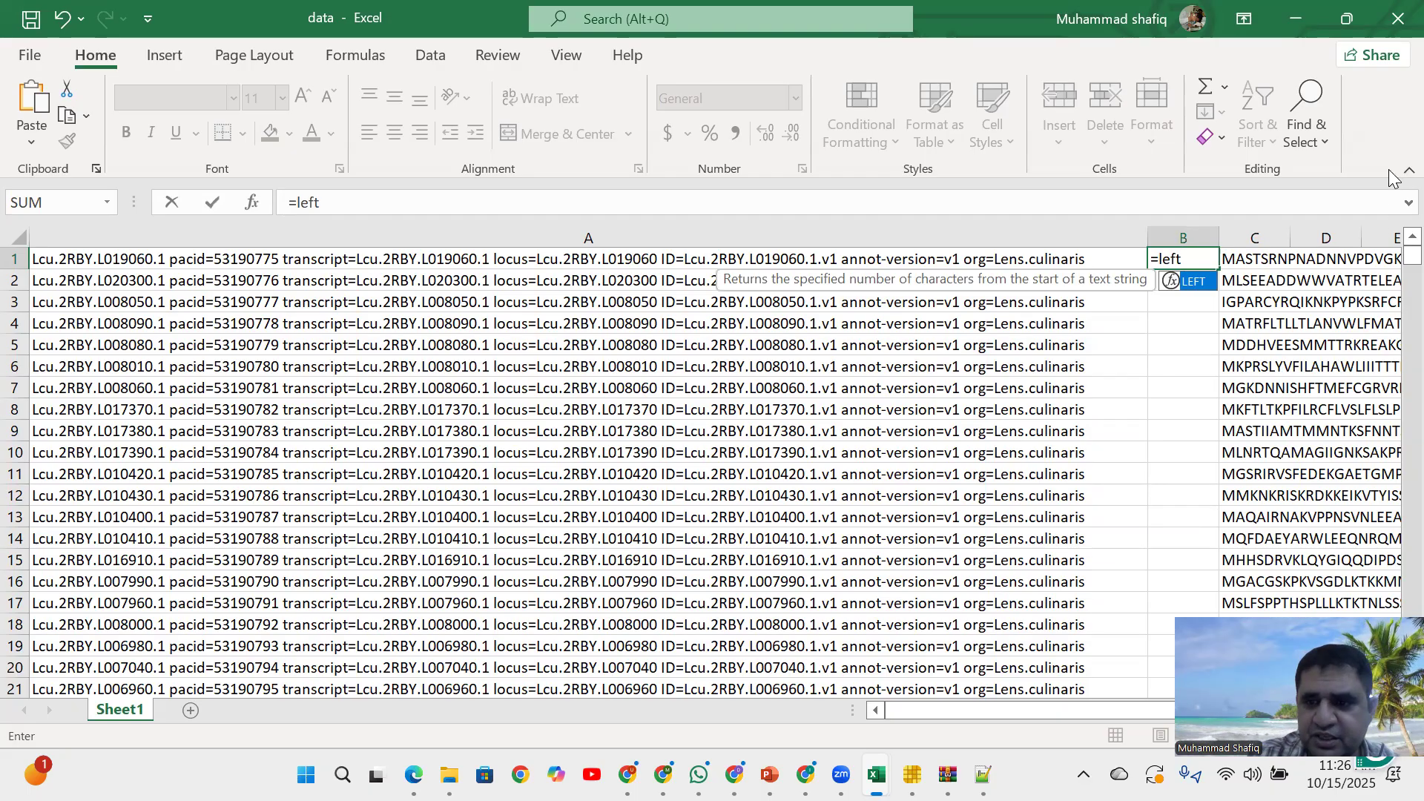
{"action": "double_click", "coordinate": [1194, 282]}
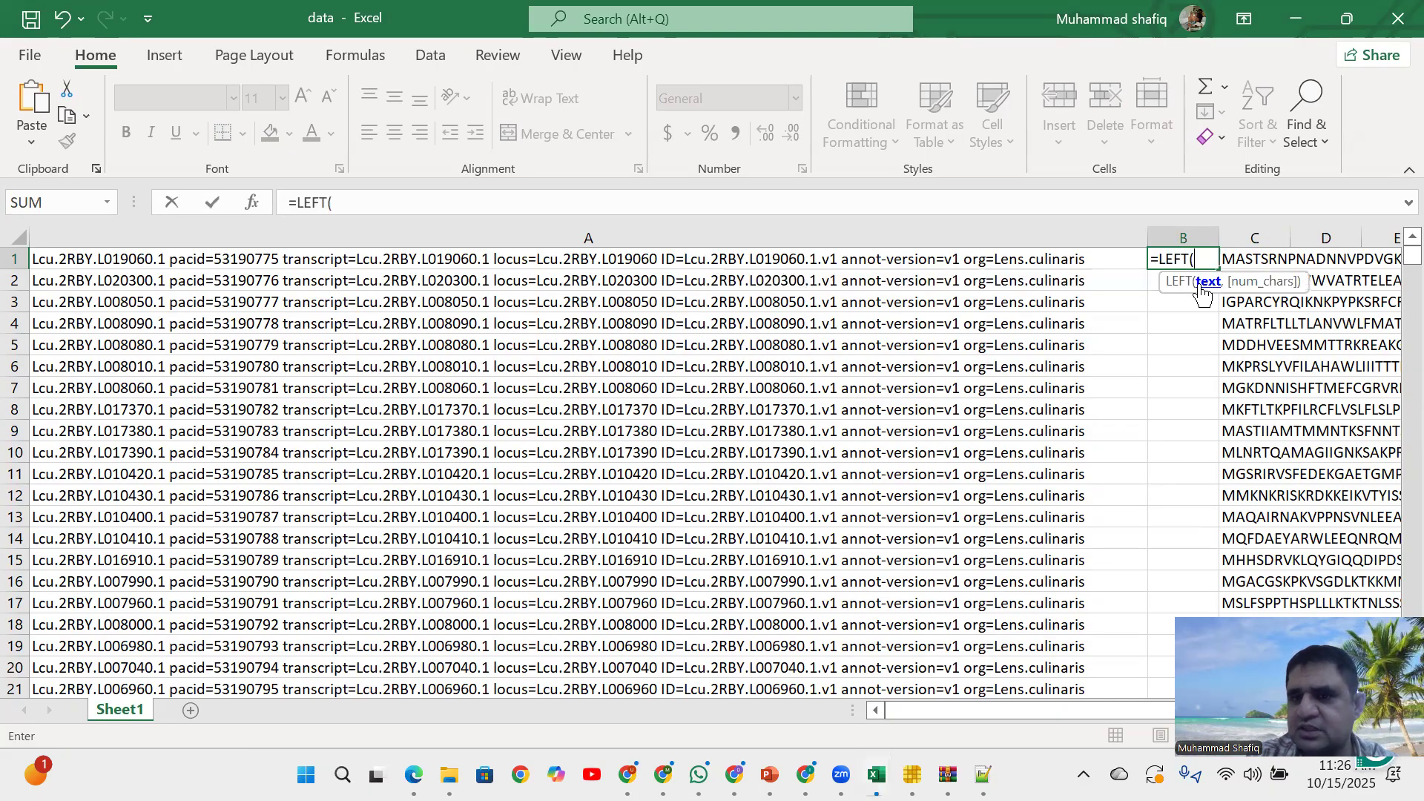
{"action": "left_click", "coordinate": [844, 258]}
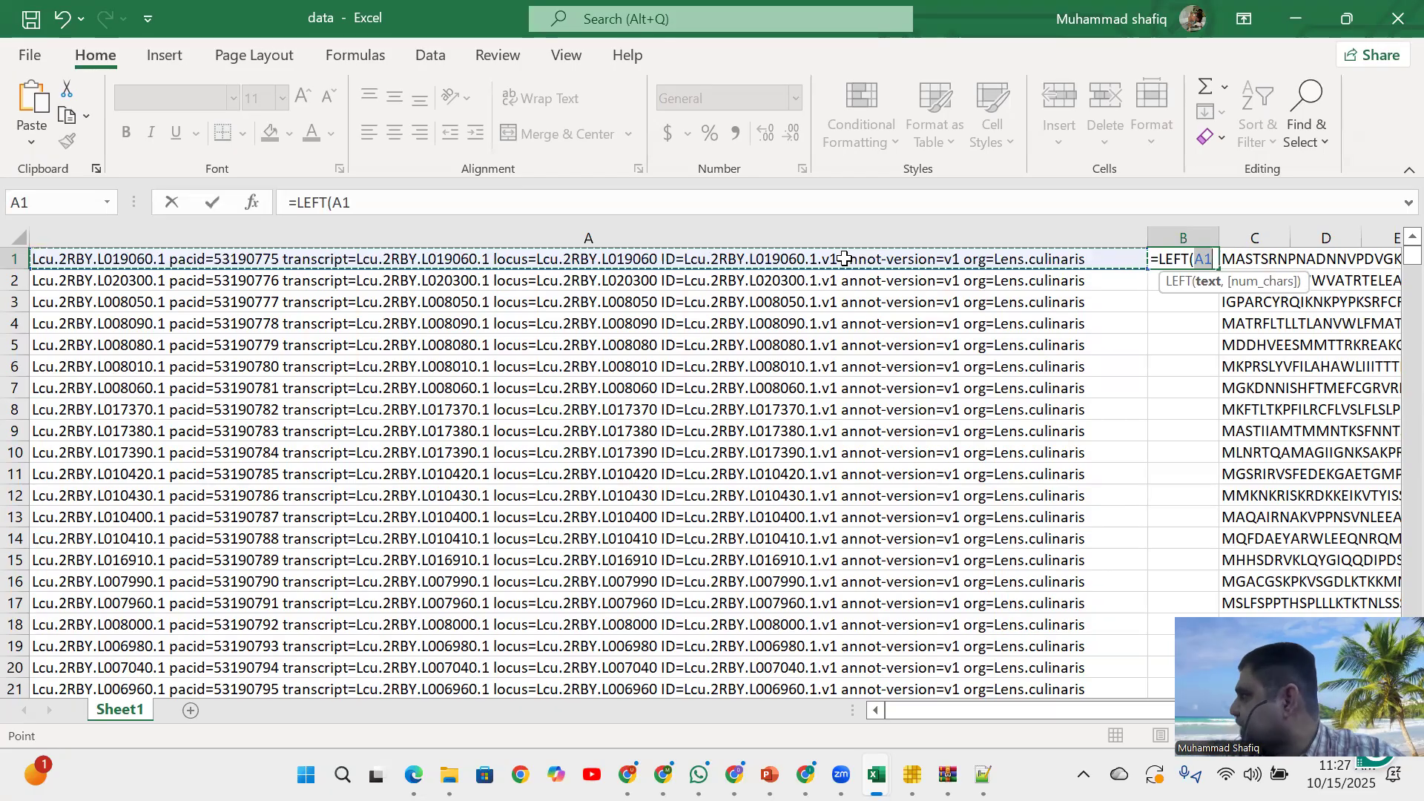
{"action": "type", "text": "18"}
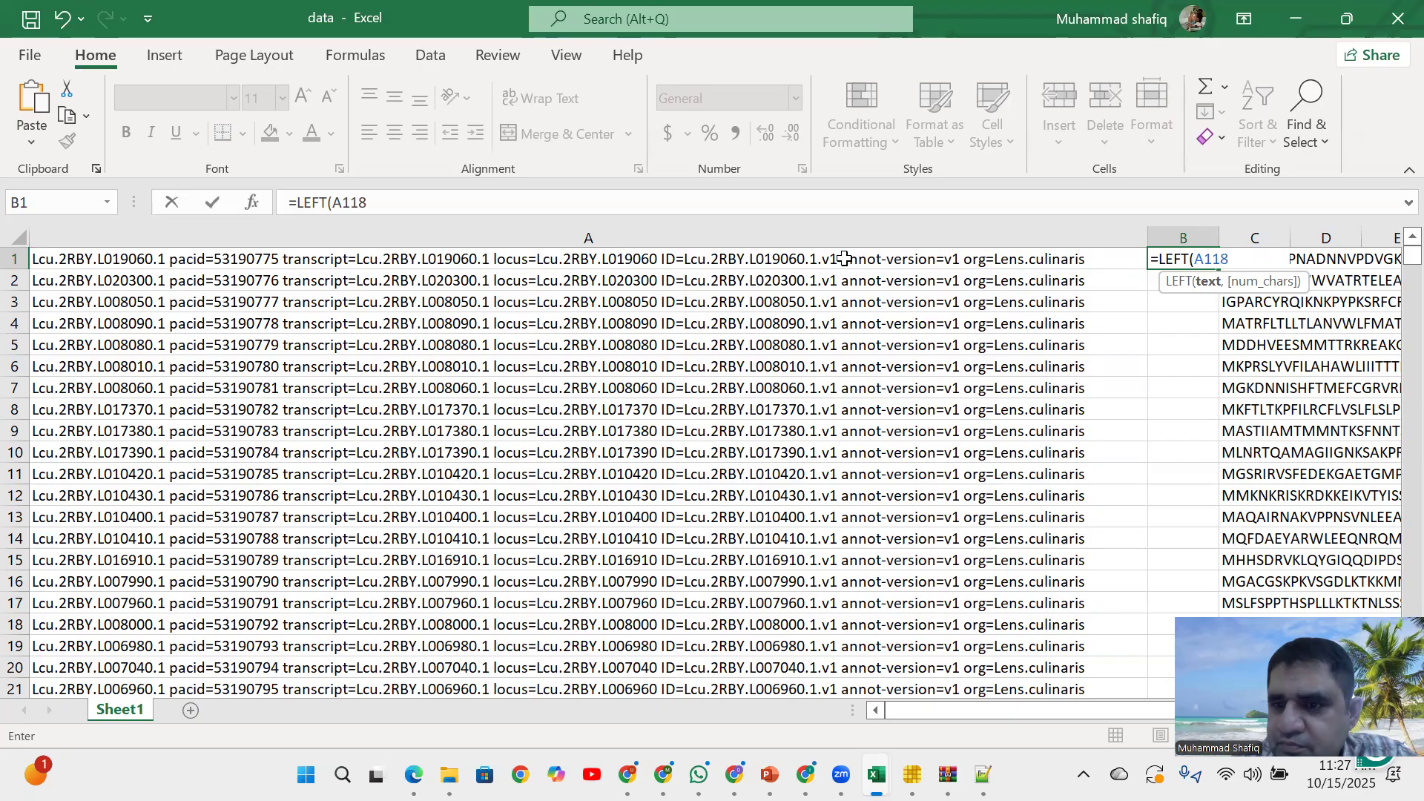
{"action": "key", "text": "ctrl+z"}
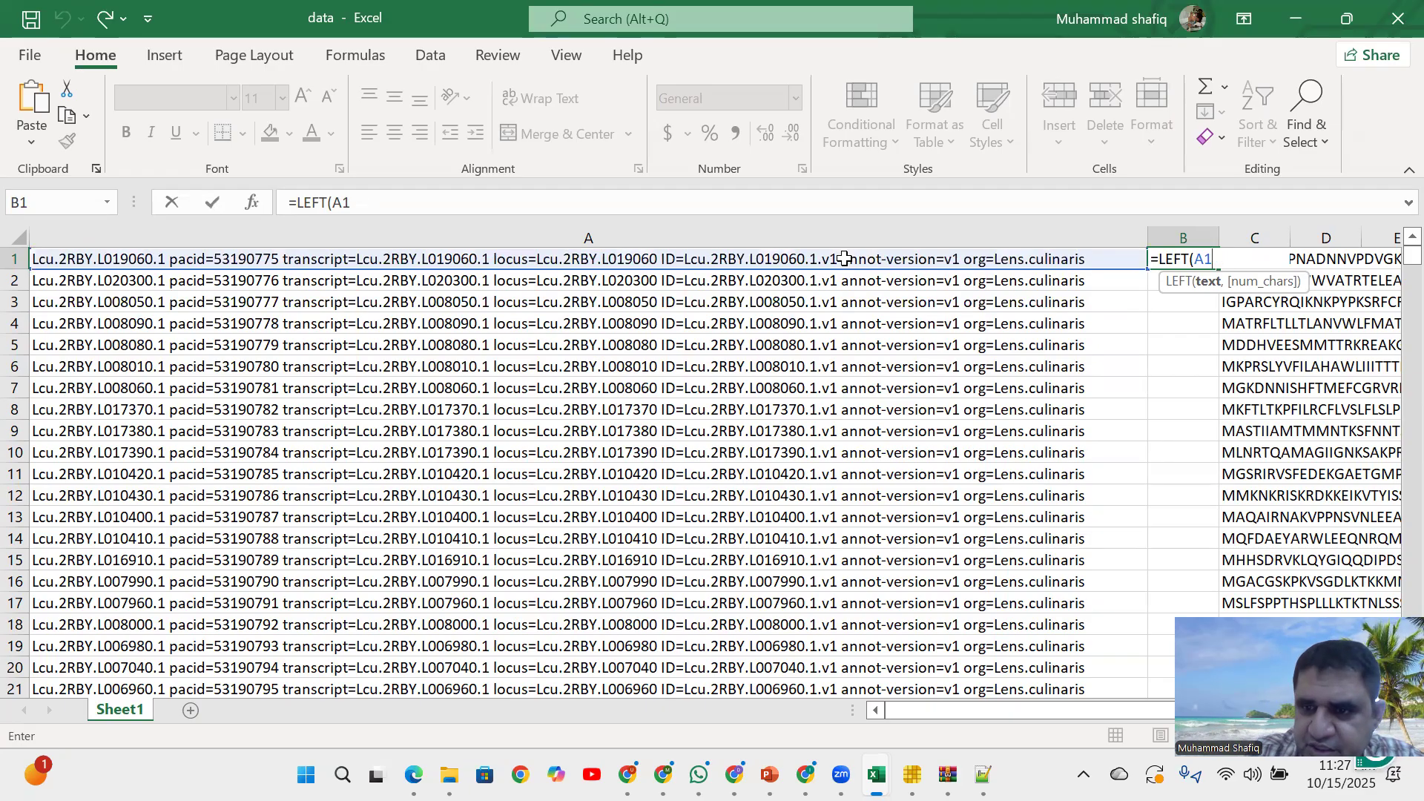
{"action": "type", "text": ","}
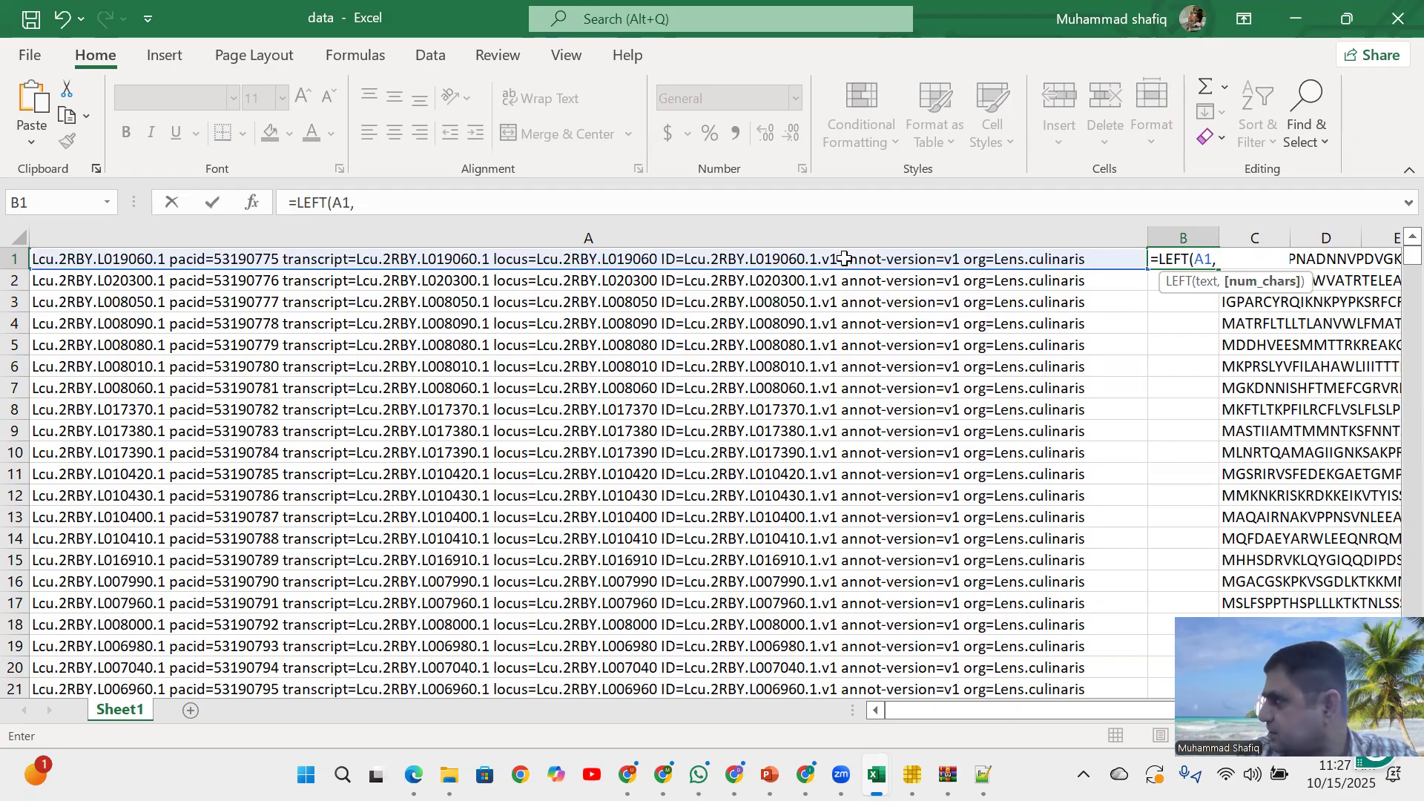
{"action": "type", "text": "18"}
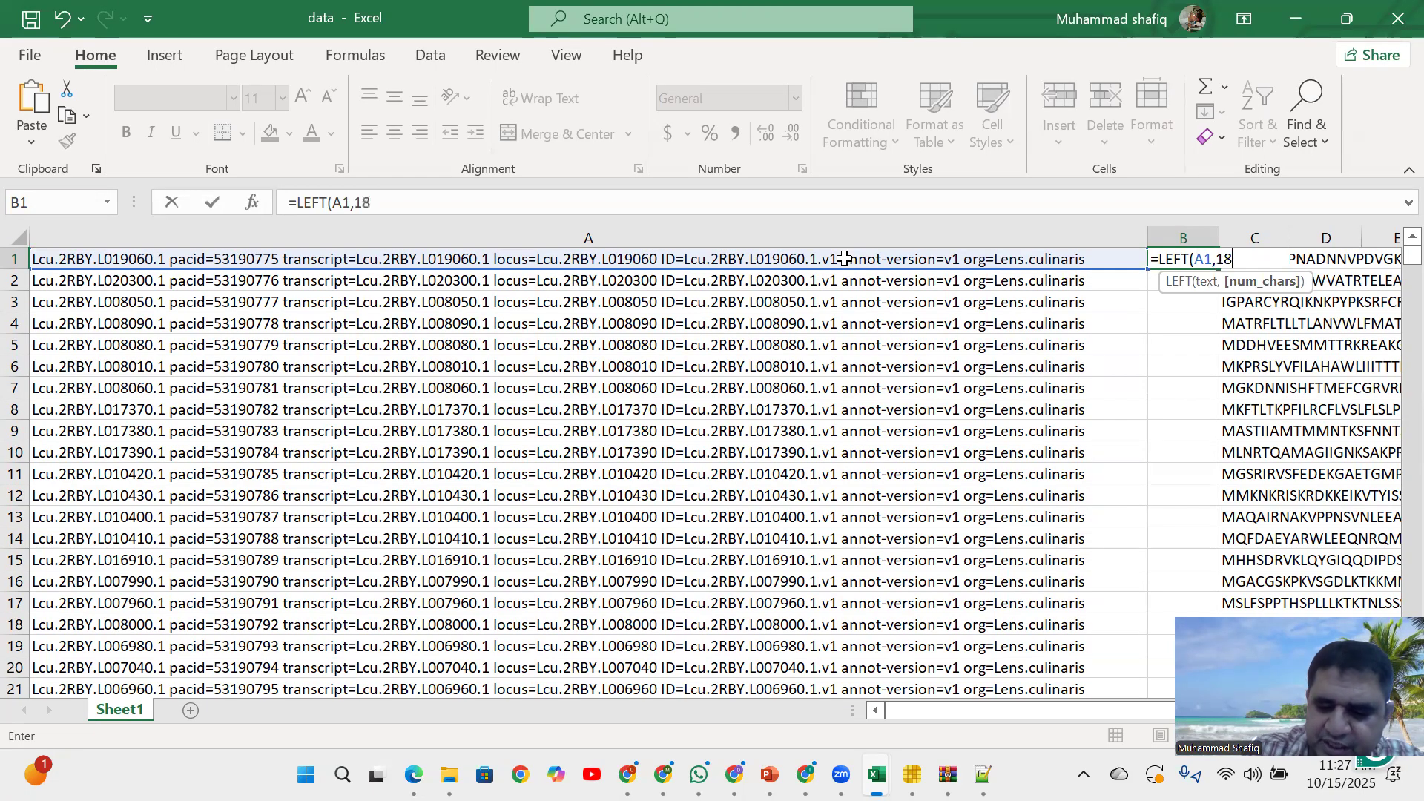
{"action": "key", "text": "Return"}
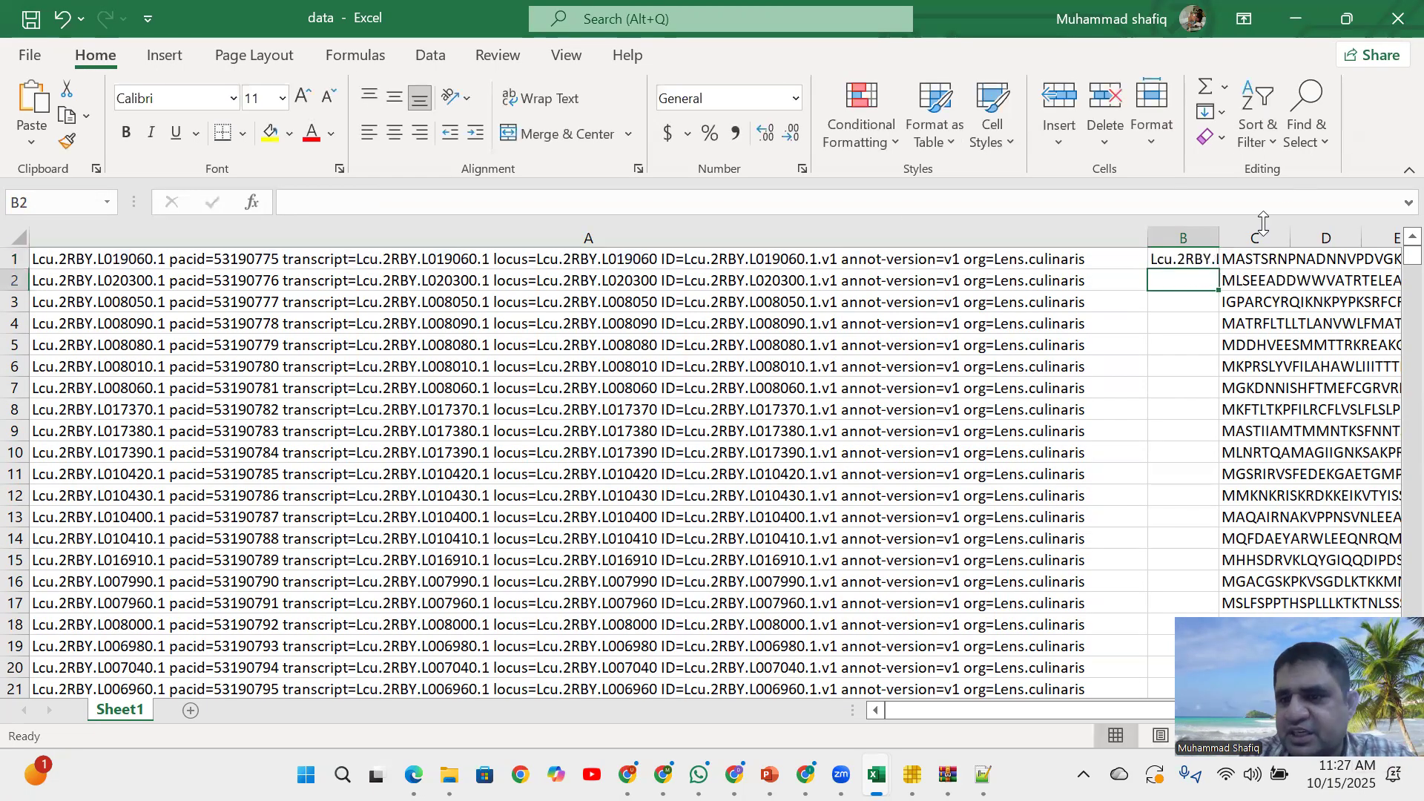
Fit column B to its contents and fill the B1 formula down through all the sequence rows
{"action": "double_click", "coordinate": [1218, 231]}
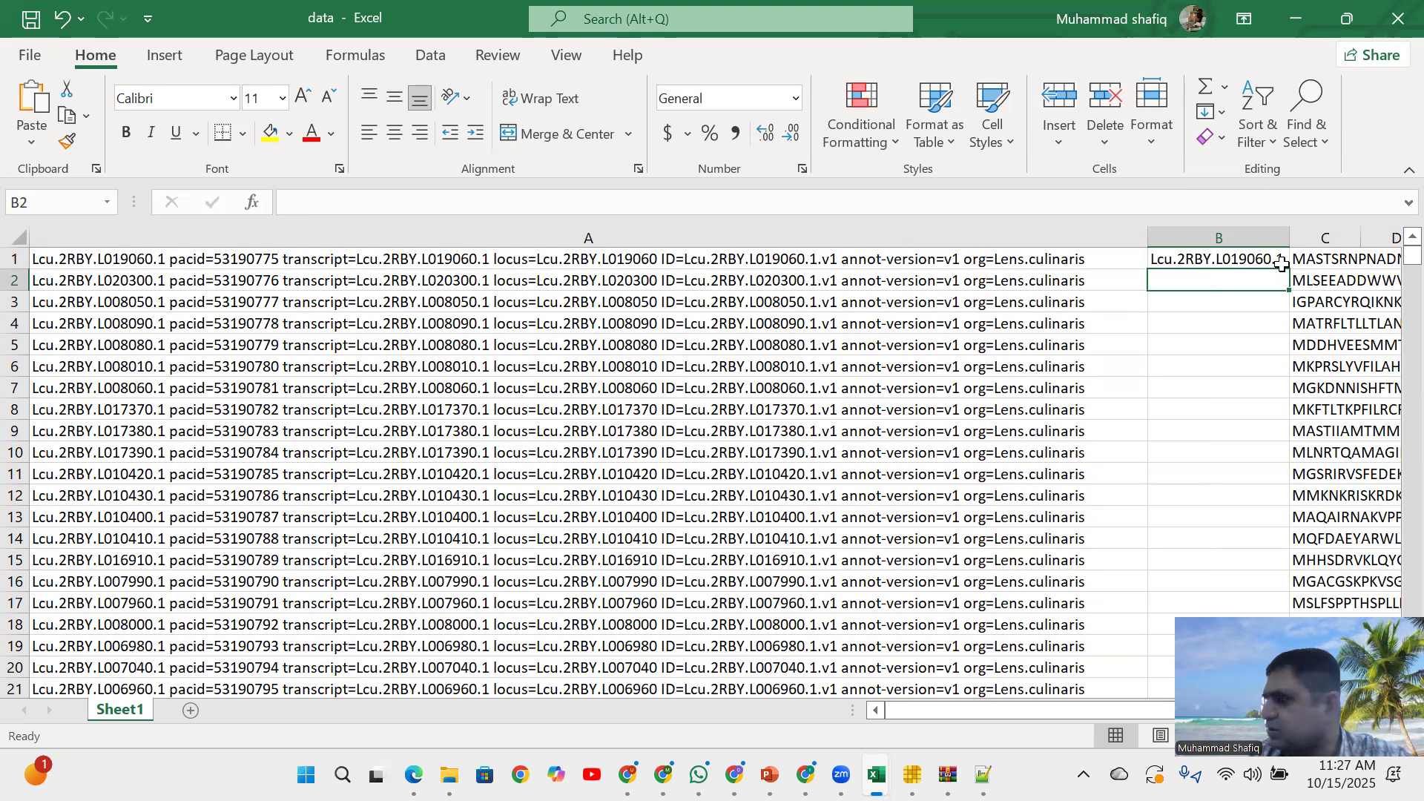
{"action": "left_click", "coordinate": [1281, 261]}
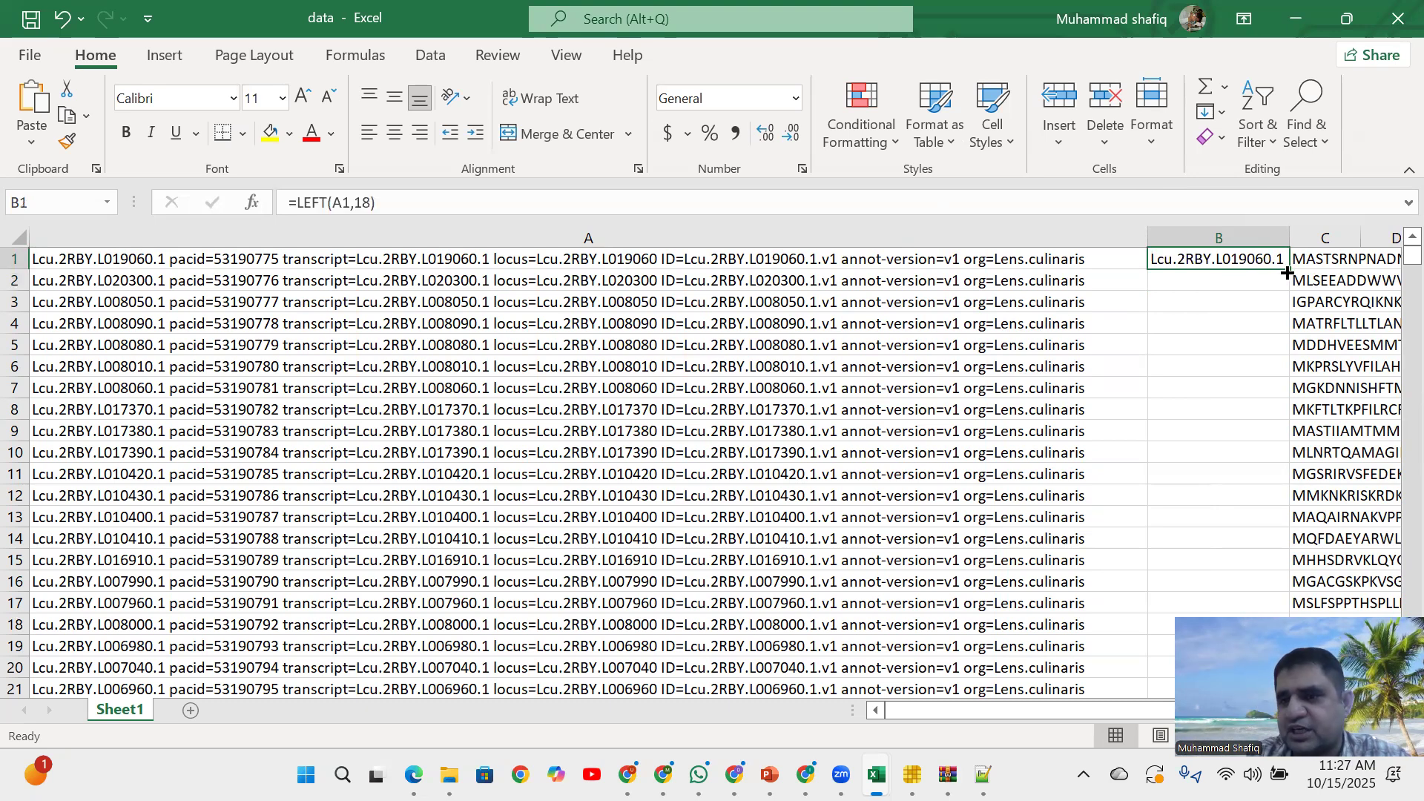
{"action": "double_click", "coordinate": [1288, 272]}
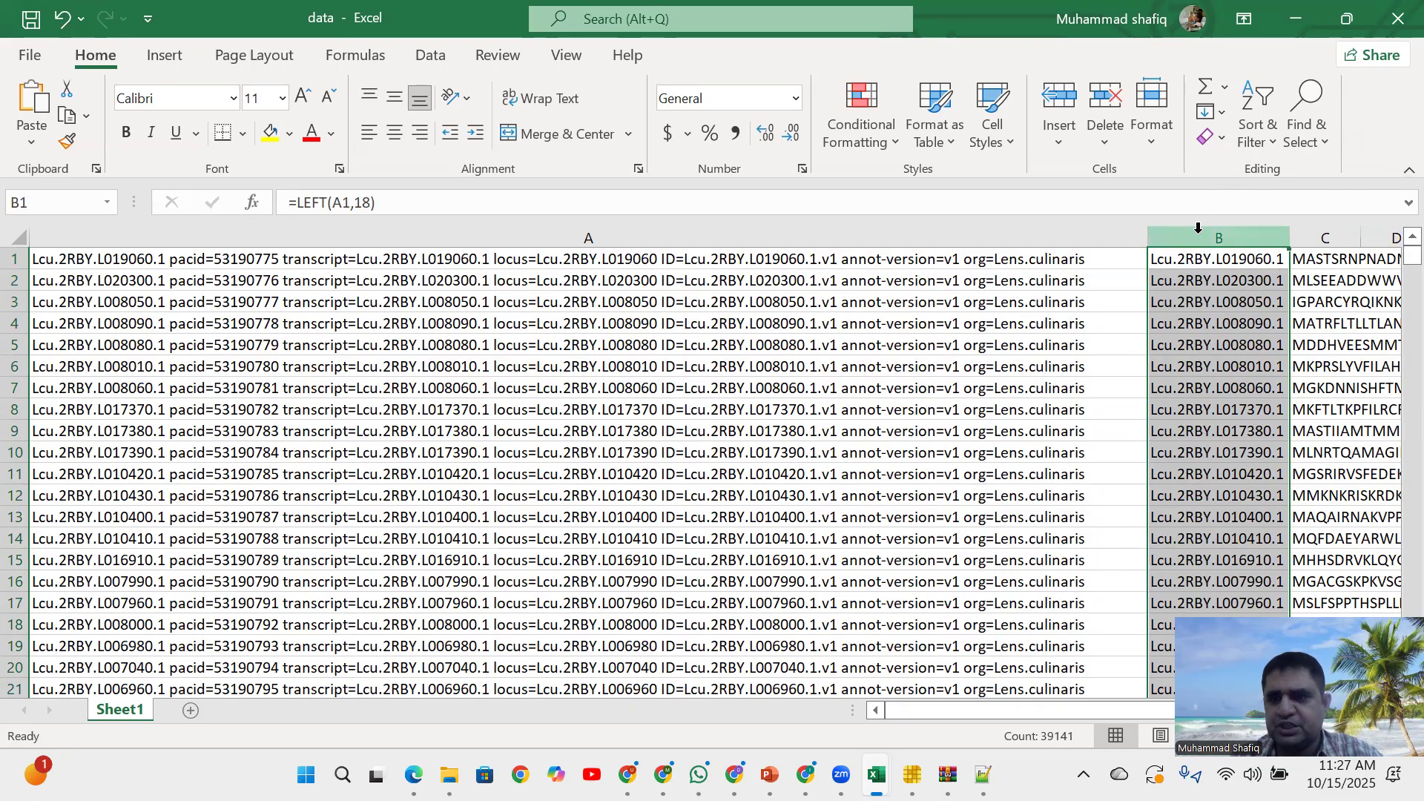
Copy the ID and sequence columns B and C and paste them into a new Notepad++ document
{"action": "left_click", "coordinate": [1331, 230], "text": "ctrl"}
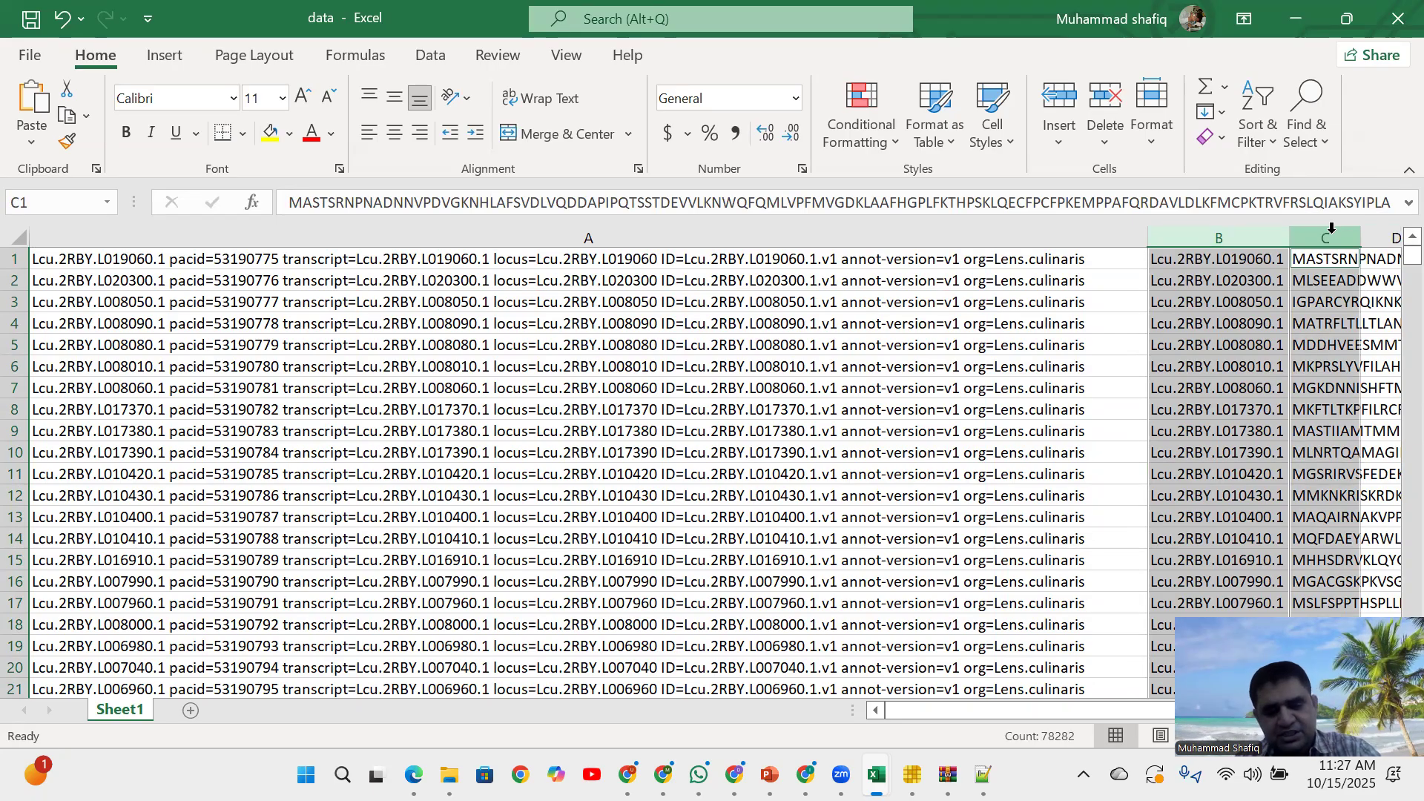
{"action": "key", "text": "ctrl+c"}
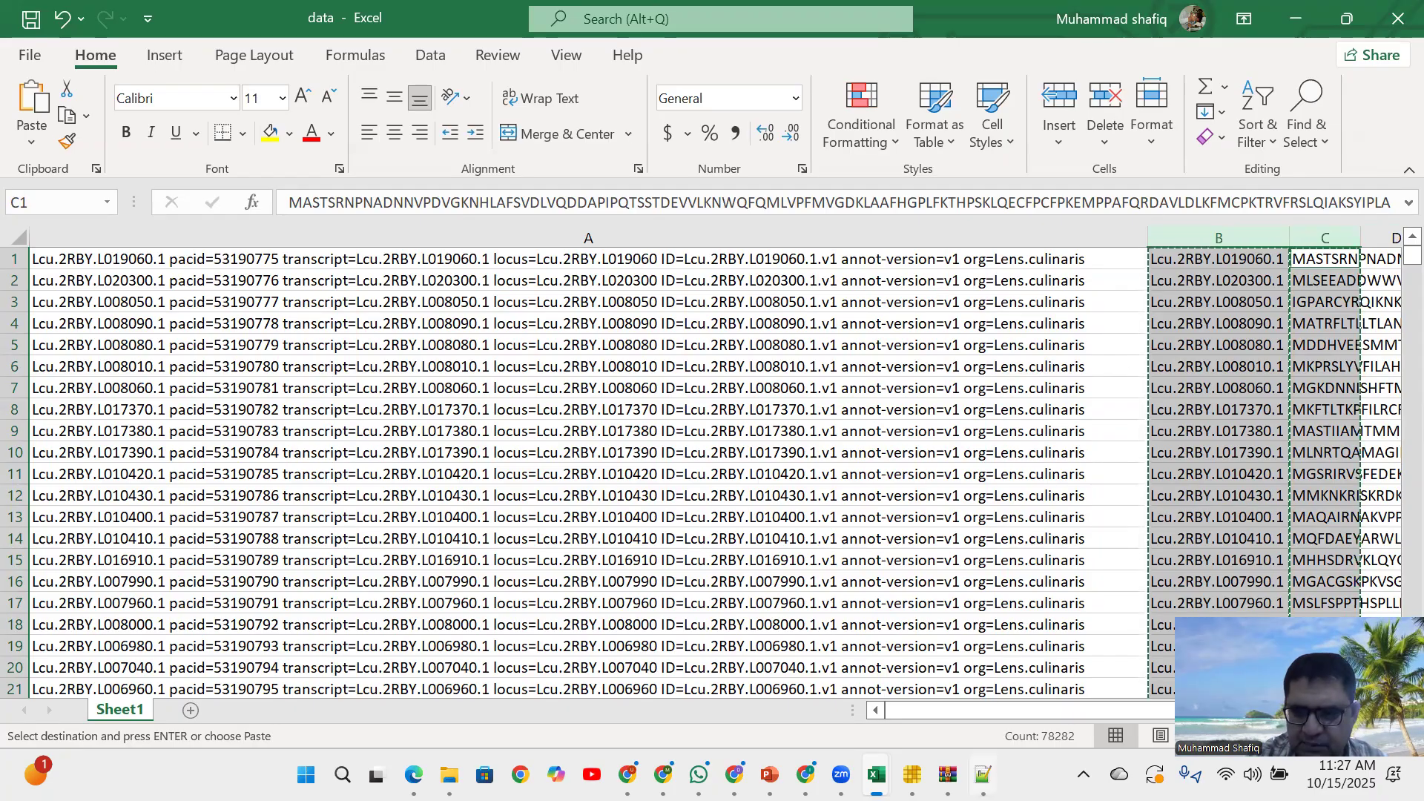
{"action": "left_click", "coordinate": [982, 775]}
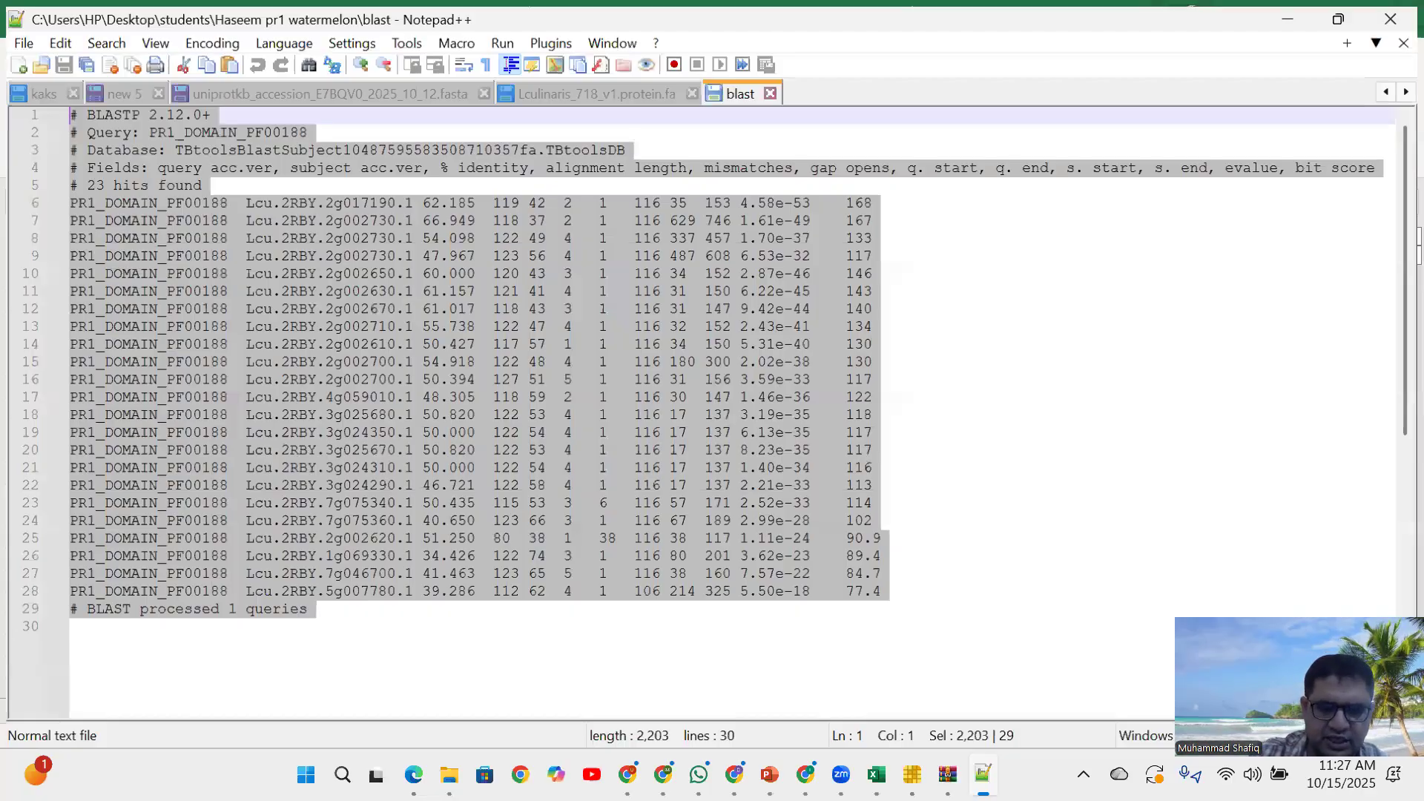
{"action": "key", "text": "ctrl+n"}
{"action": "key", "text": "ctrl+v"}
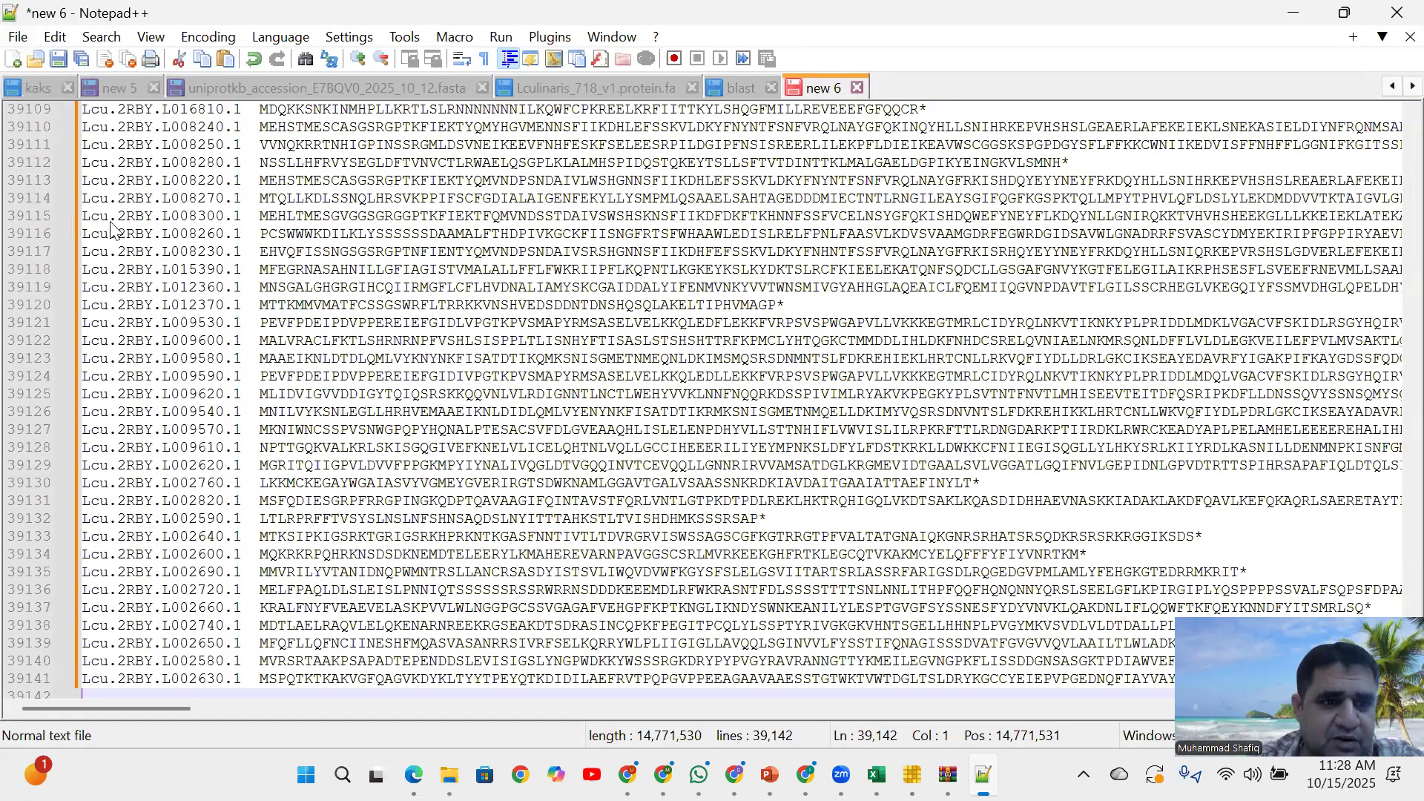
Save the new document as a normal text file named table whole peptide in the pr1 watermelon folder
{"action": "key", "text": "alt+f"}
{"action": "left_click", "coordinate": [434, 224]}
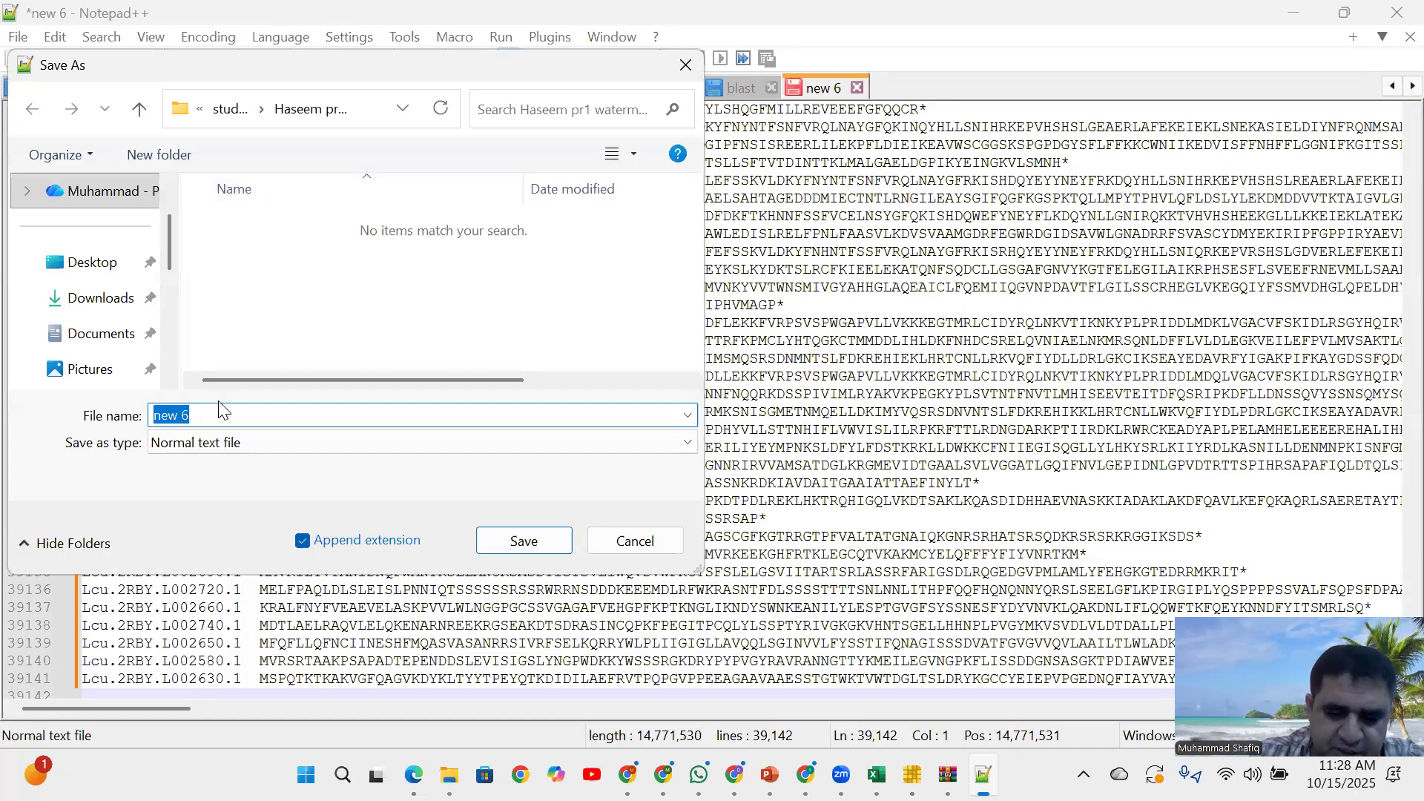
{"action": "type", "text": "table "}
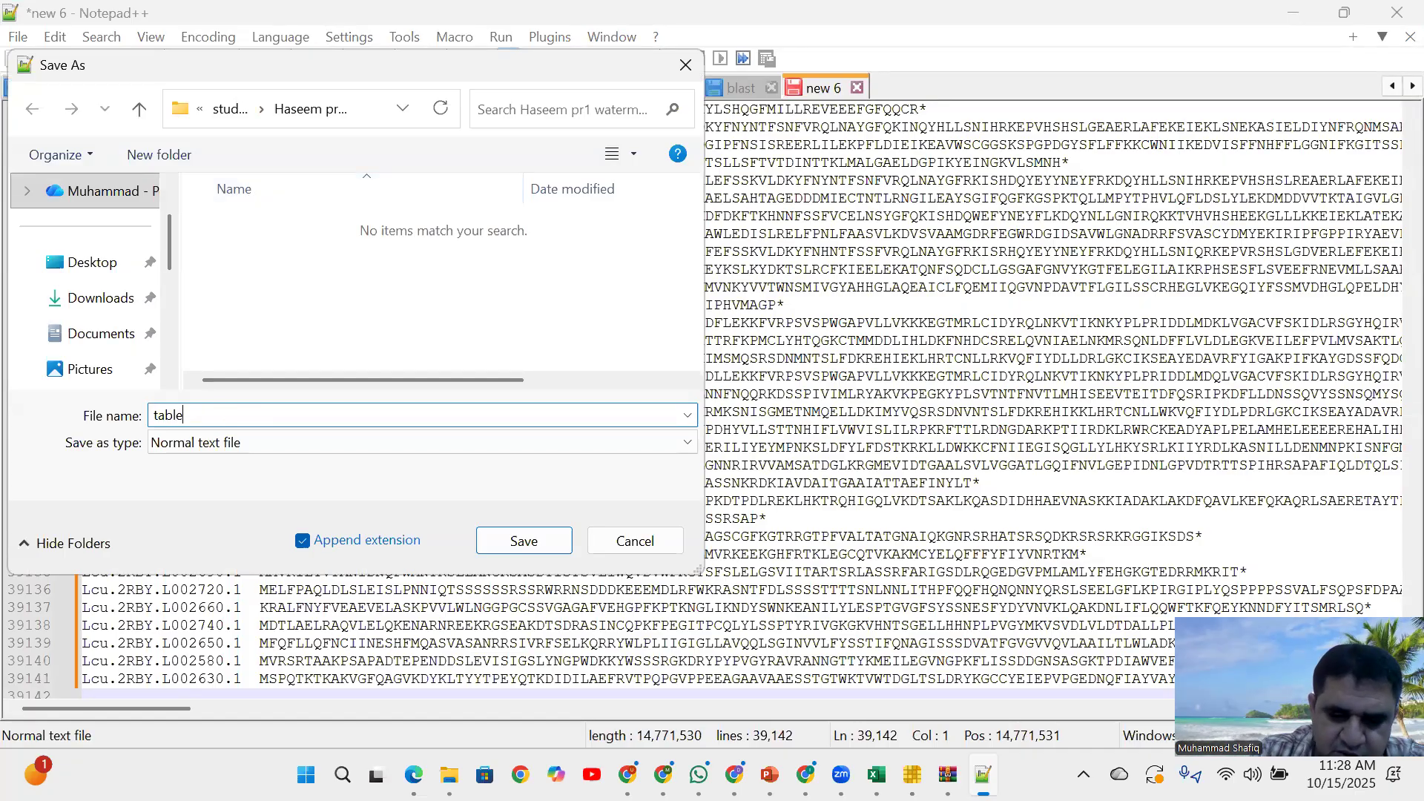
{"action": "type", "text": "whole "}
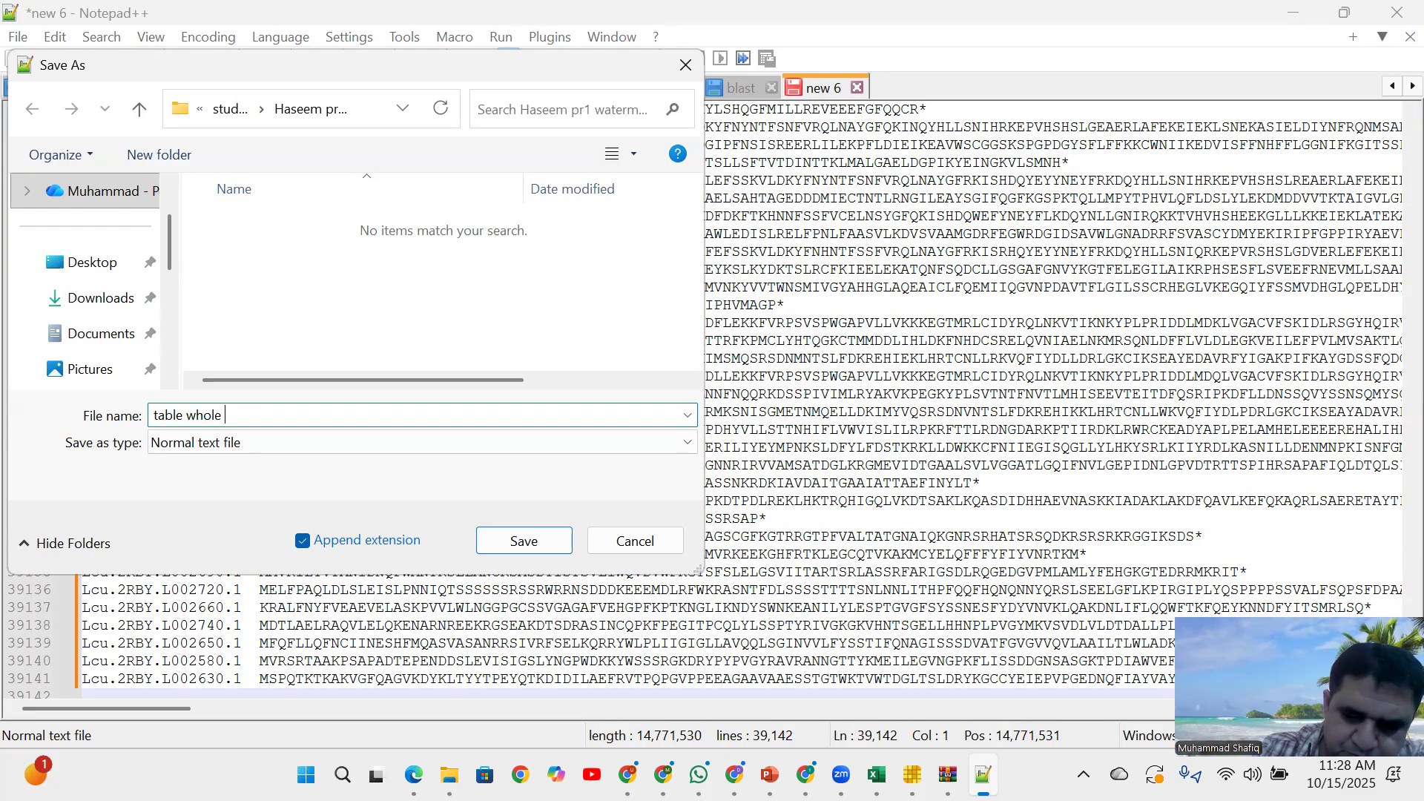
{"action": "type", "text": "pept"}
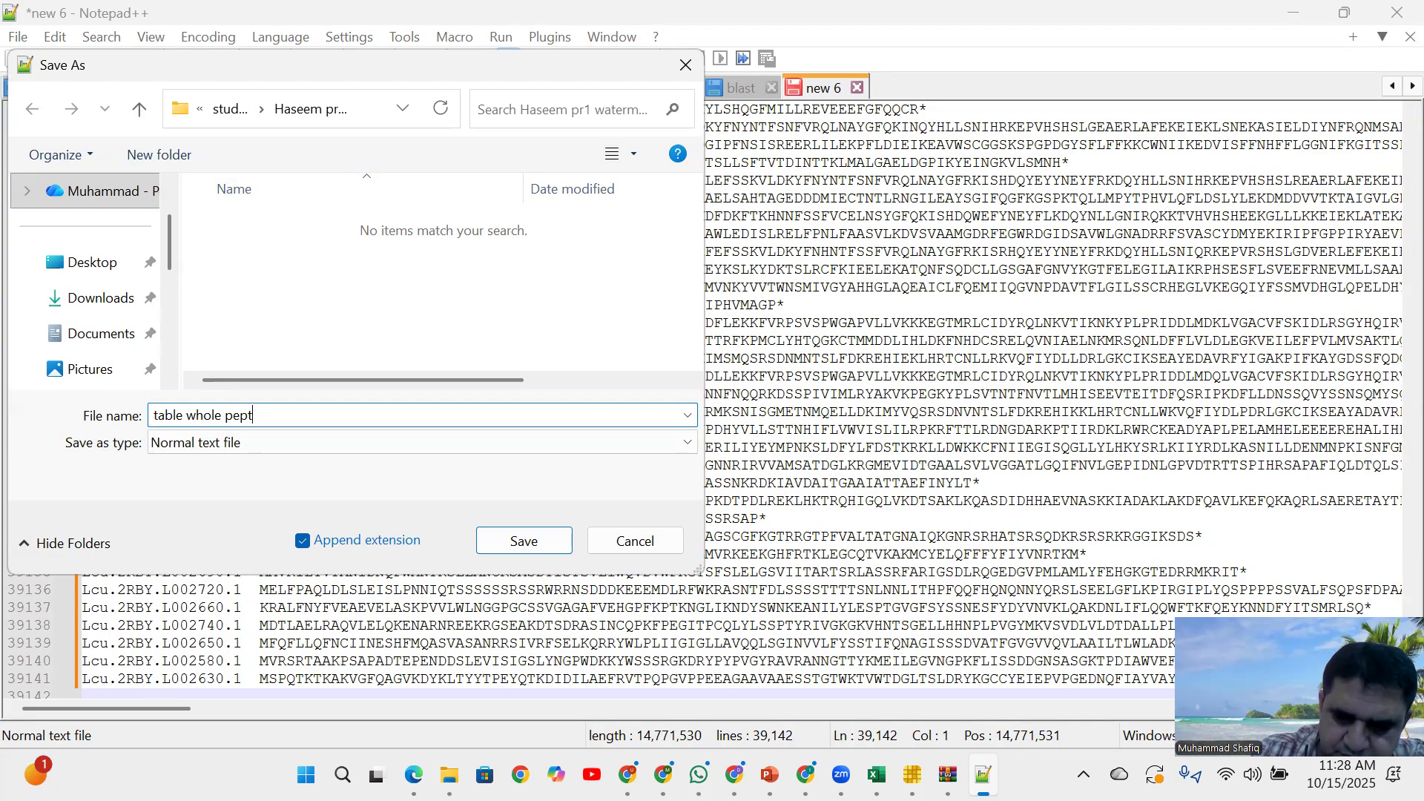
{"action": "type", "text": "ide"}
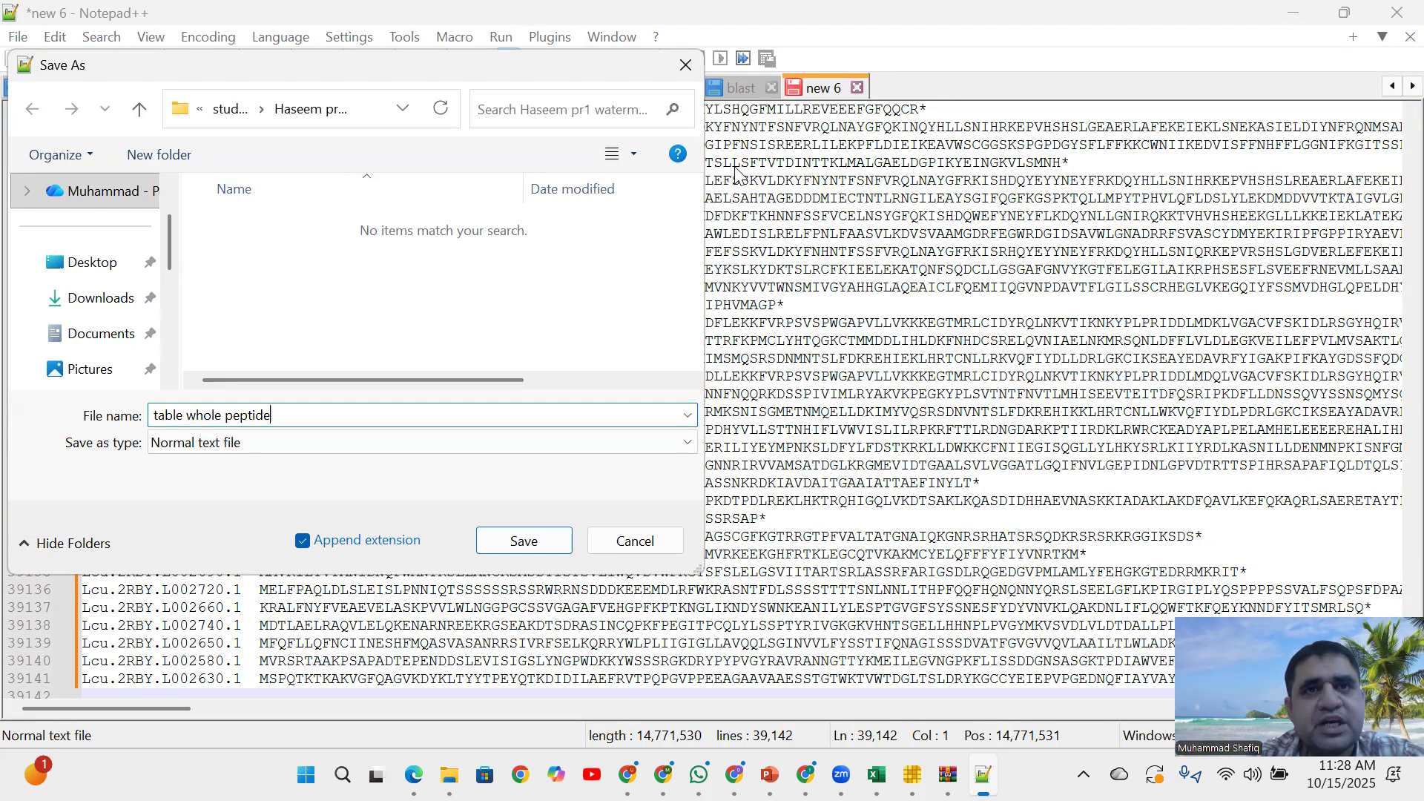
{"action": "left_click", "coordinate": [523, 549]}
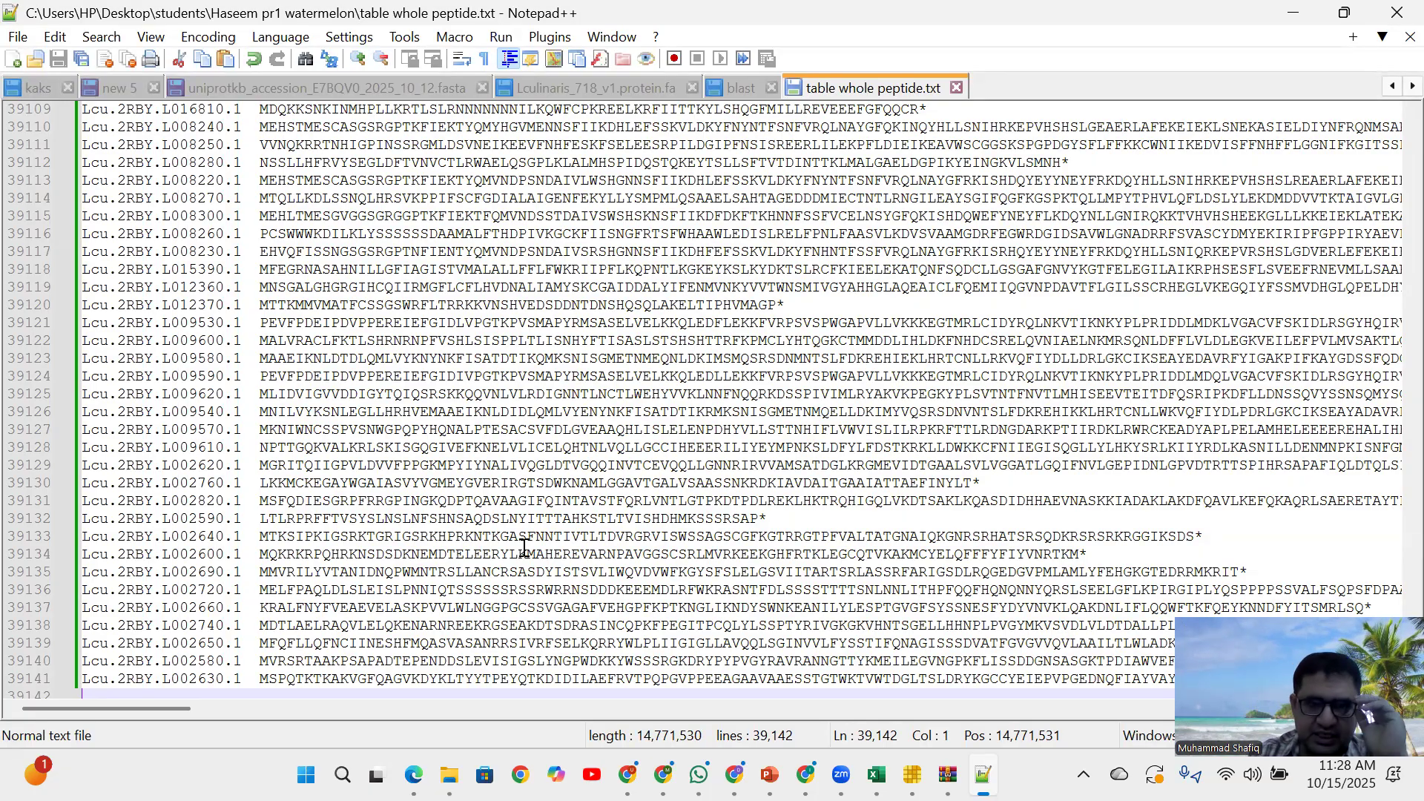
Copy the full blast results from the blast file and paste them into a new sheet of the data workbook in Excel
{"action": "left_click", "coordinate": [717, 90]}
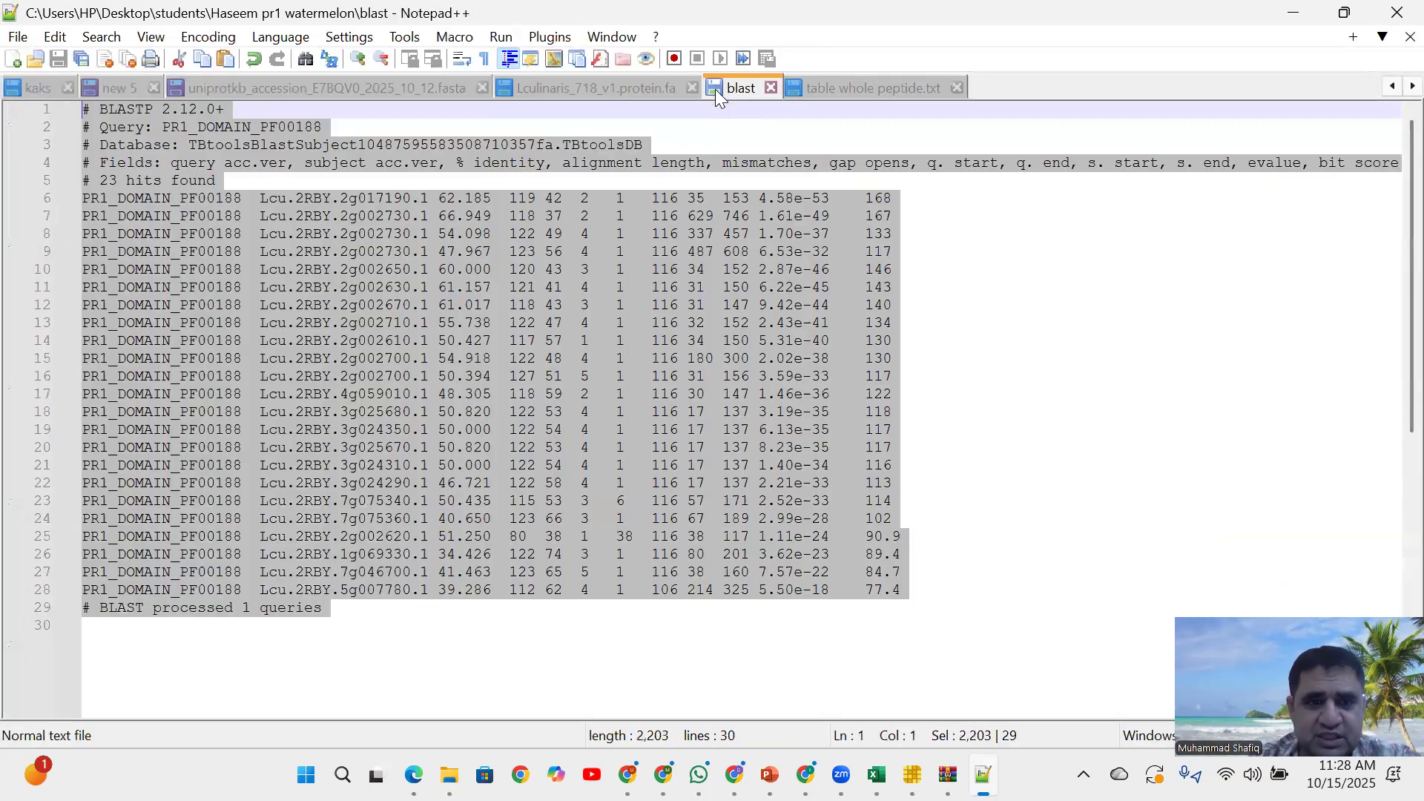
{"action": "right_click", "coordinate": [314, 319]}
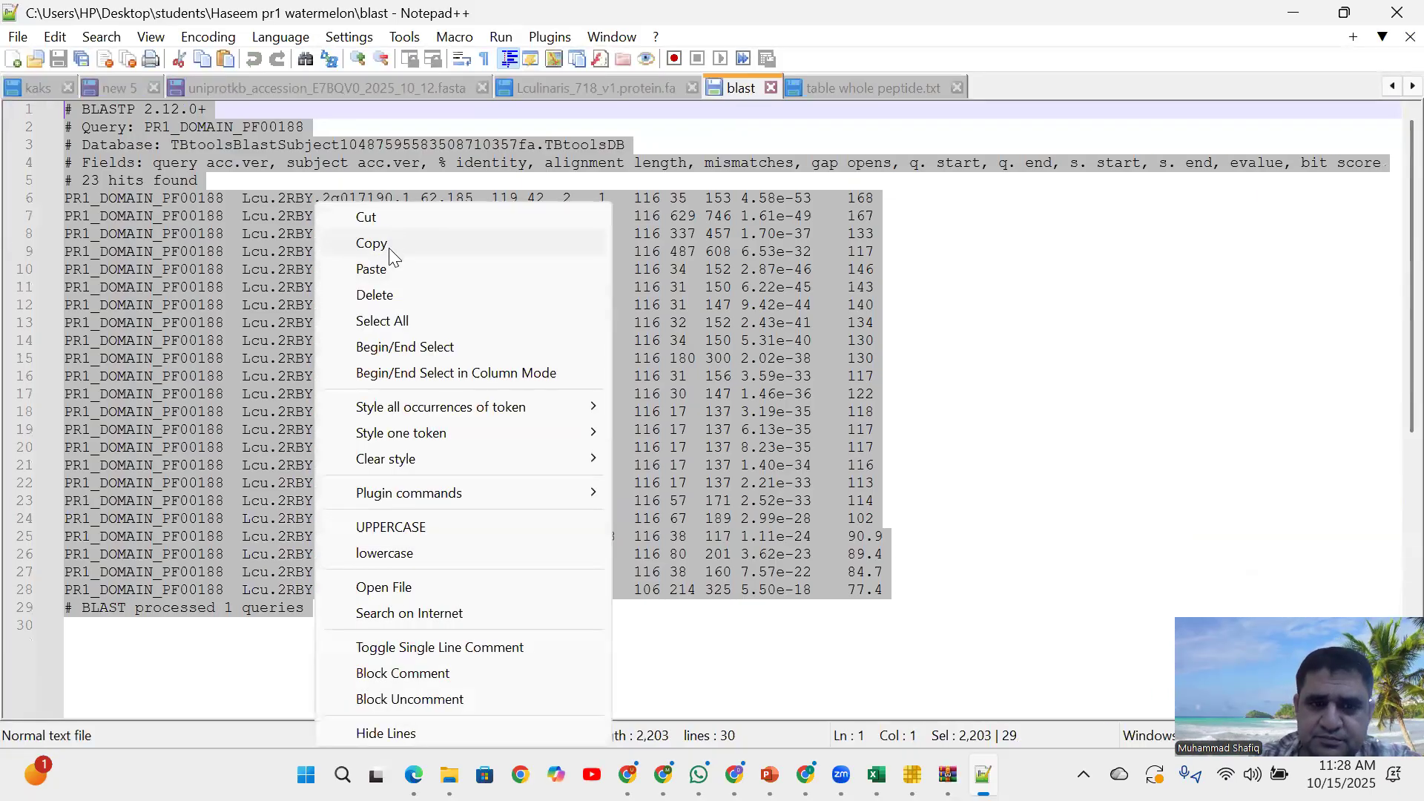
{"action": "left_click", "coordinate": [389, 248]}
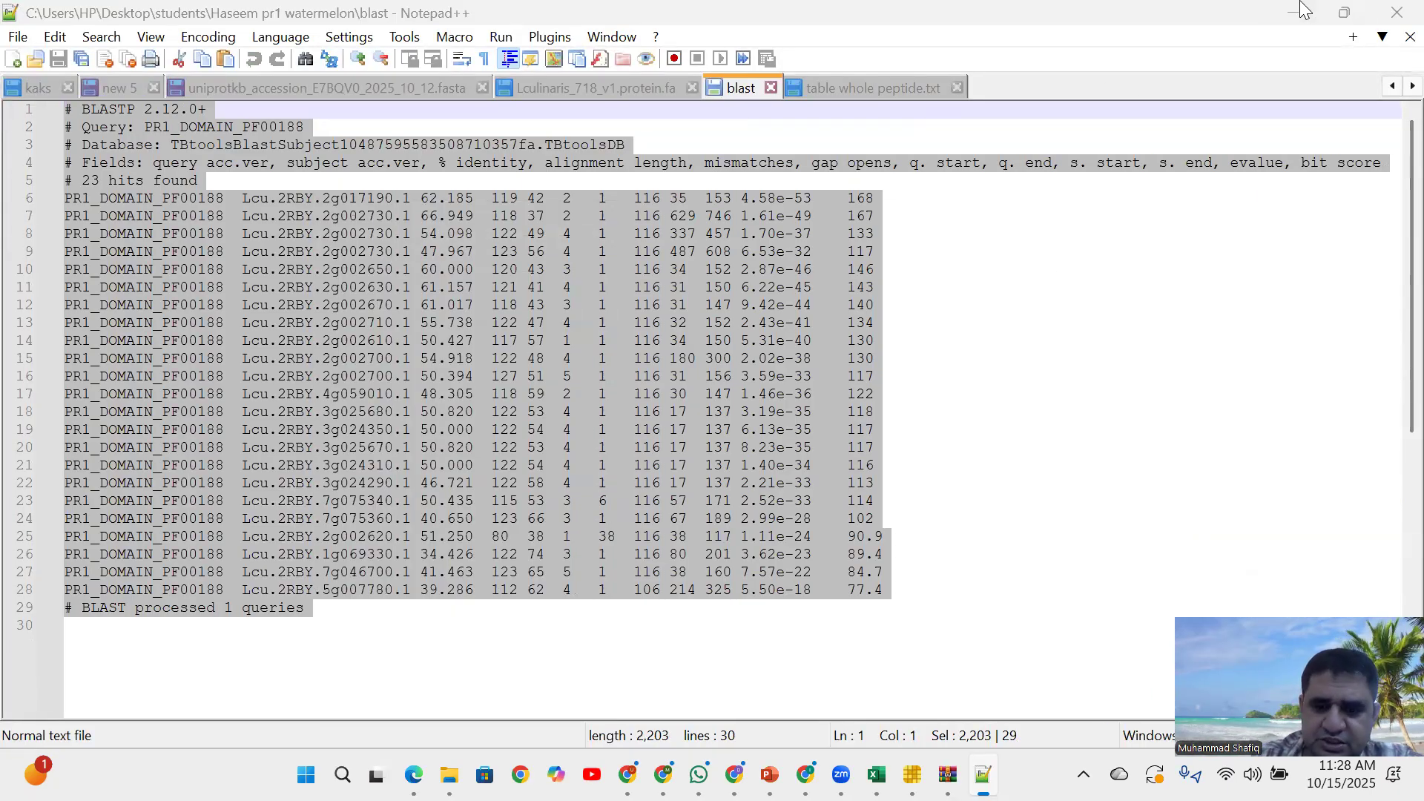
{"action": "left_click", "coordinate": [1304, 10]}
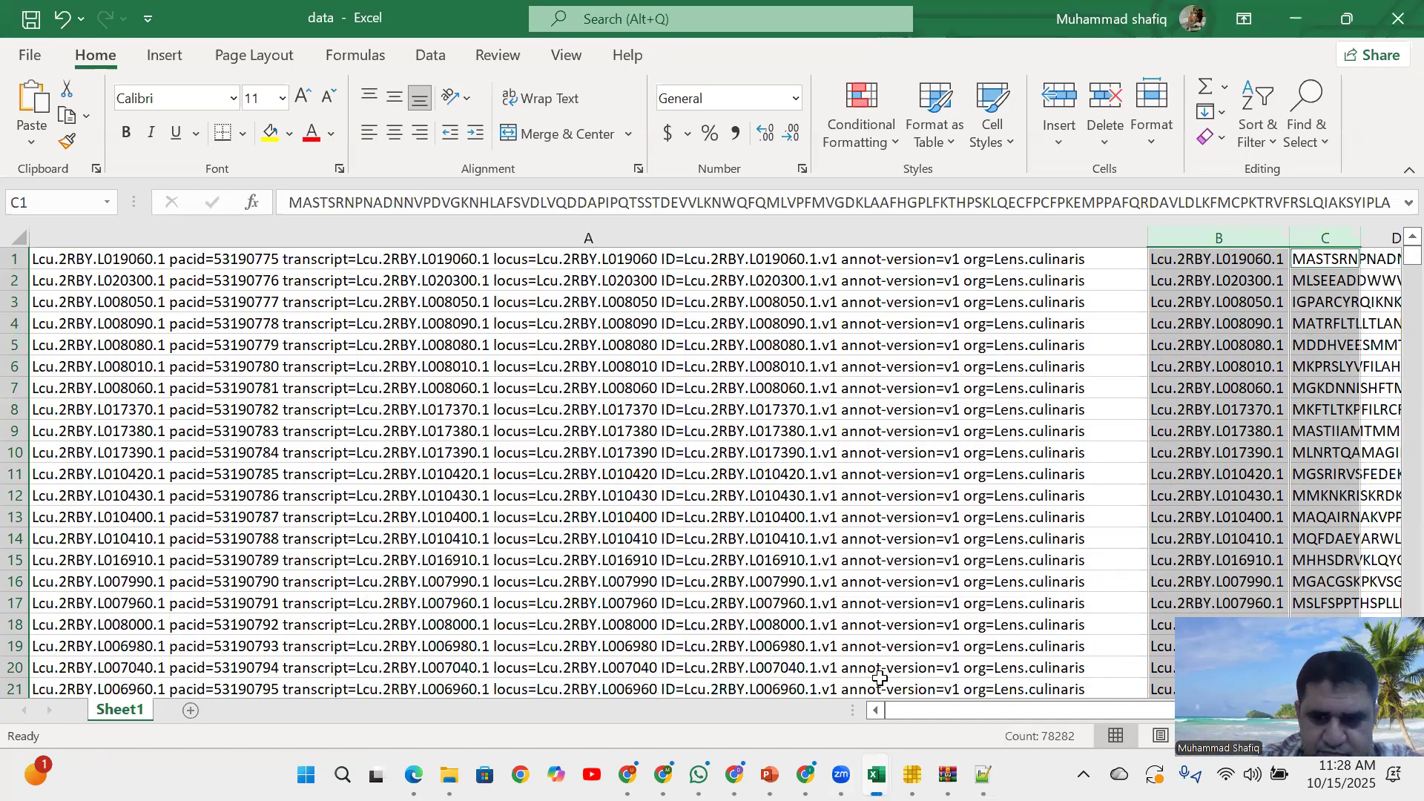
{"action": "left_click", "coordinate": [194, 710]}
{"action": "key", "text": "ctrl+v"}
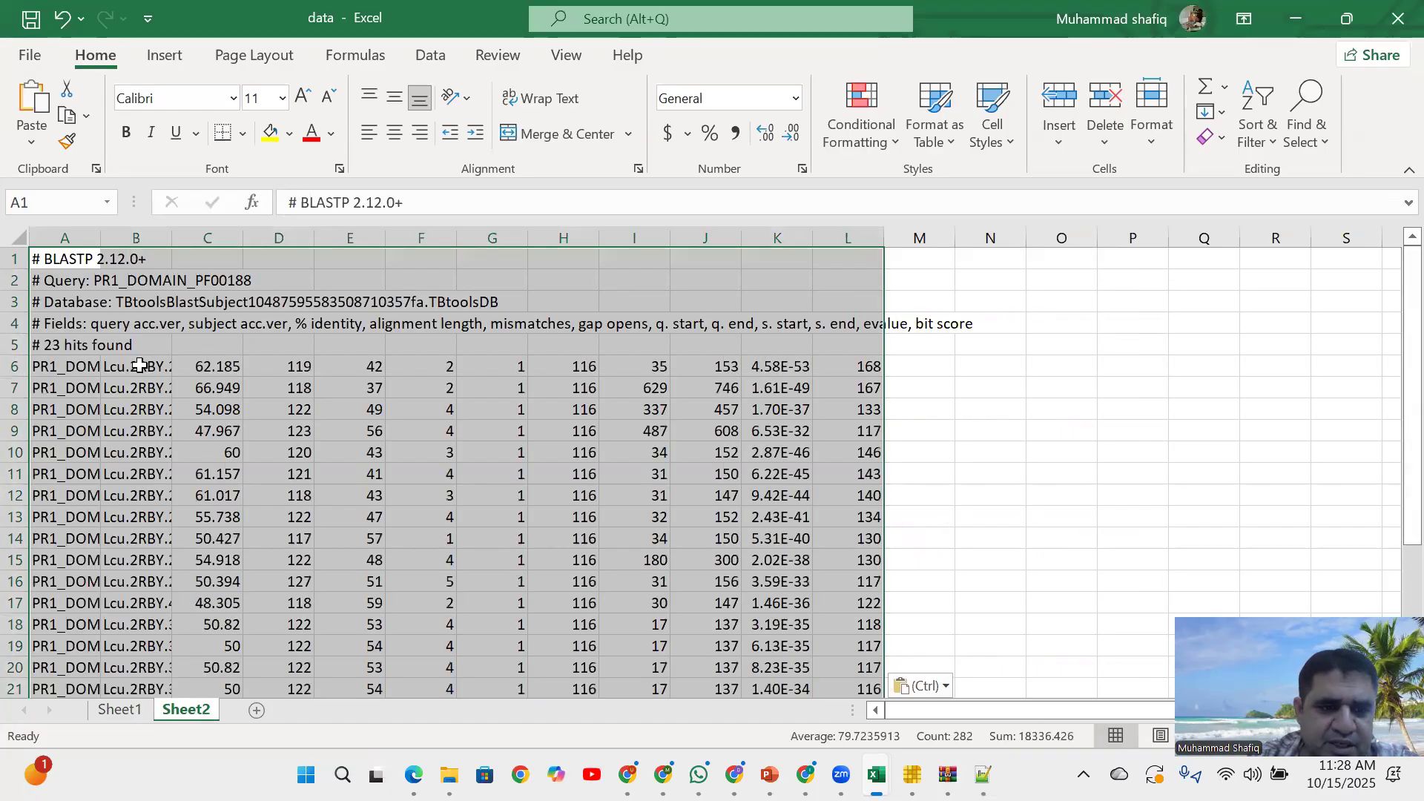
Fit column B of the pasted blast results to its contents and copy the subject IDs in B6:B28
{"action": "left_click", "coordinate": [168, 345]}
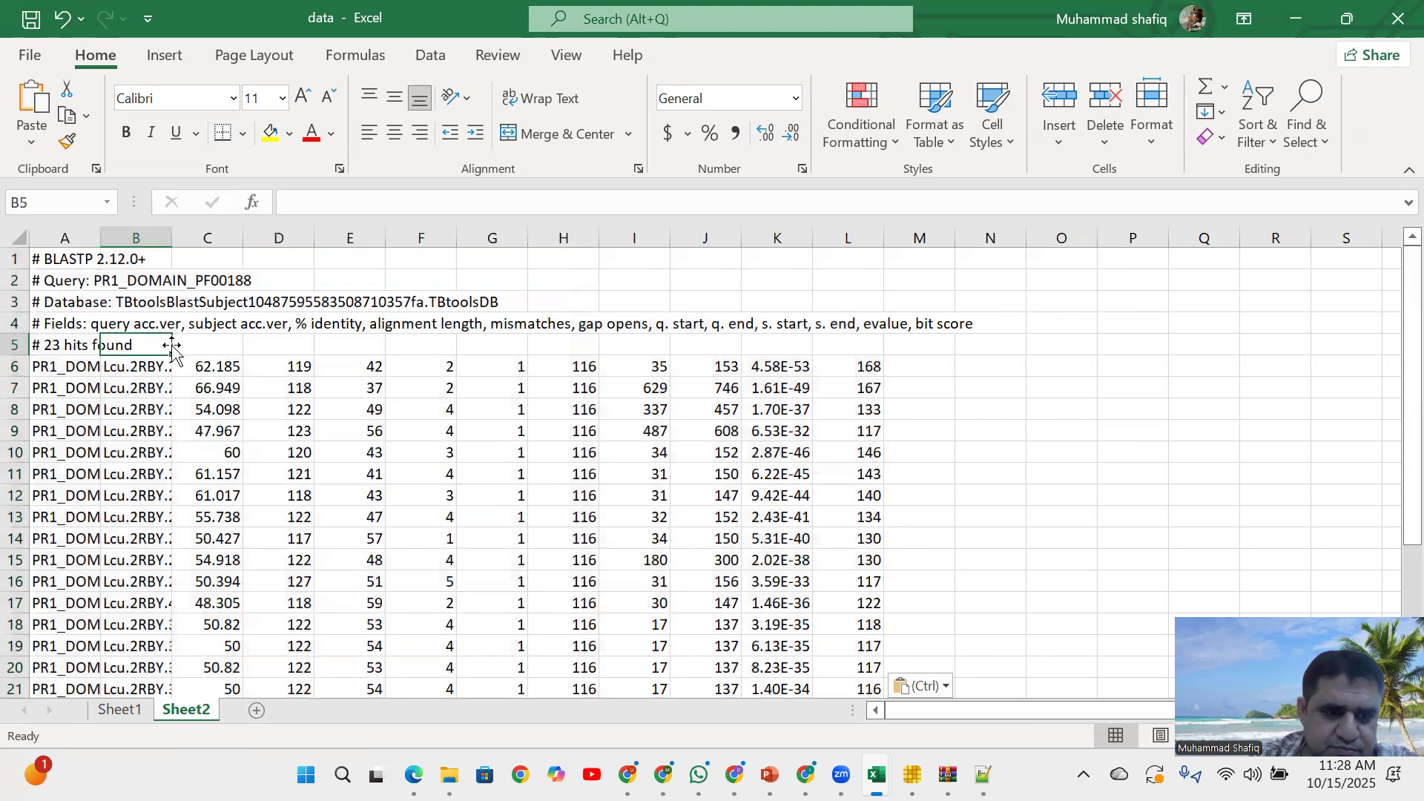
{"action": "double_click", "coordinate": [172, 238]}
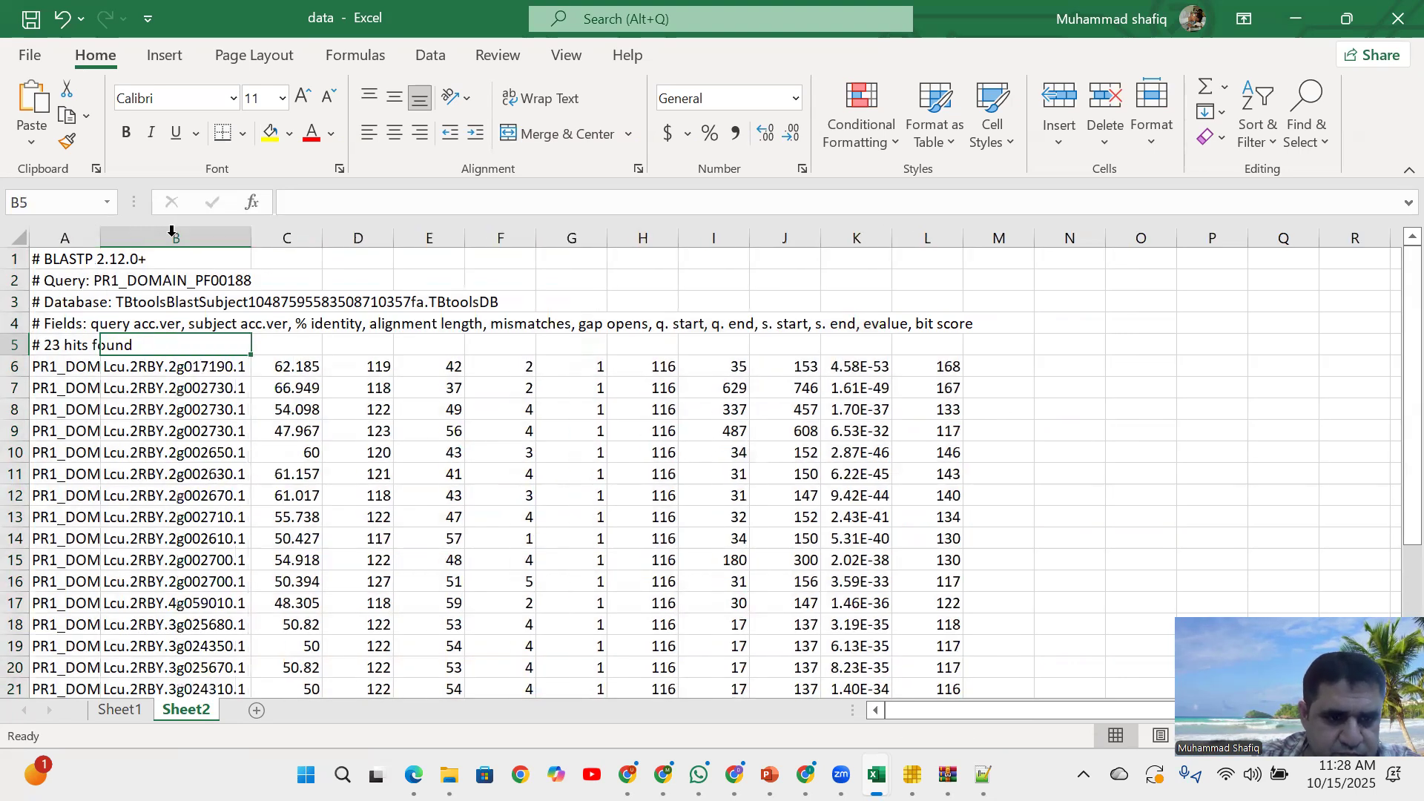
{"action": "left_click_drag", "start_coordinate": [143, 369], "coordinate": [189, 629]}
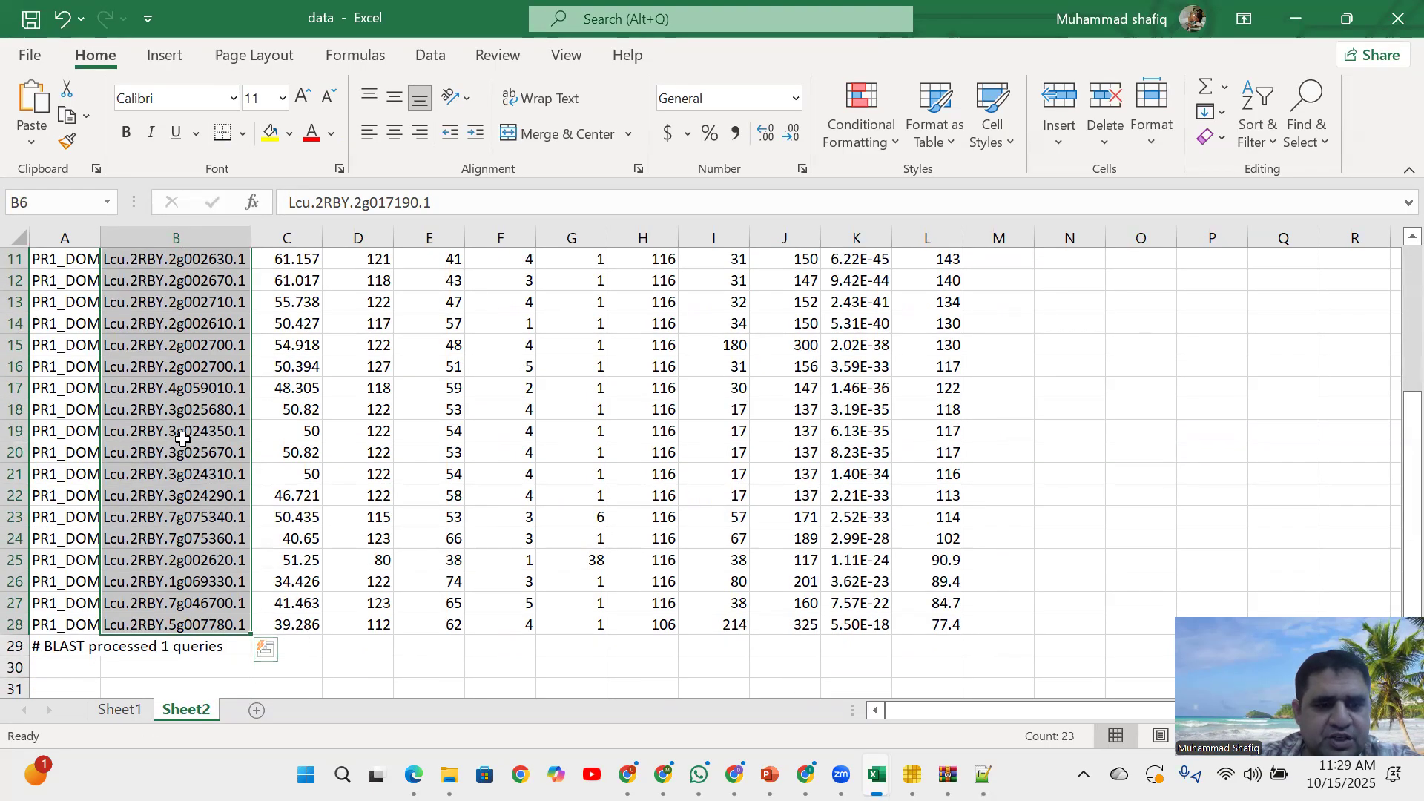
{"action": "right_click", "coordinate": [185, 478]}
{"action": "left_click", "coordinate": [247, 156]}
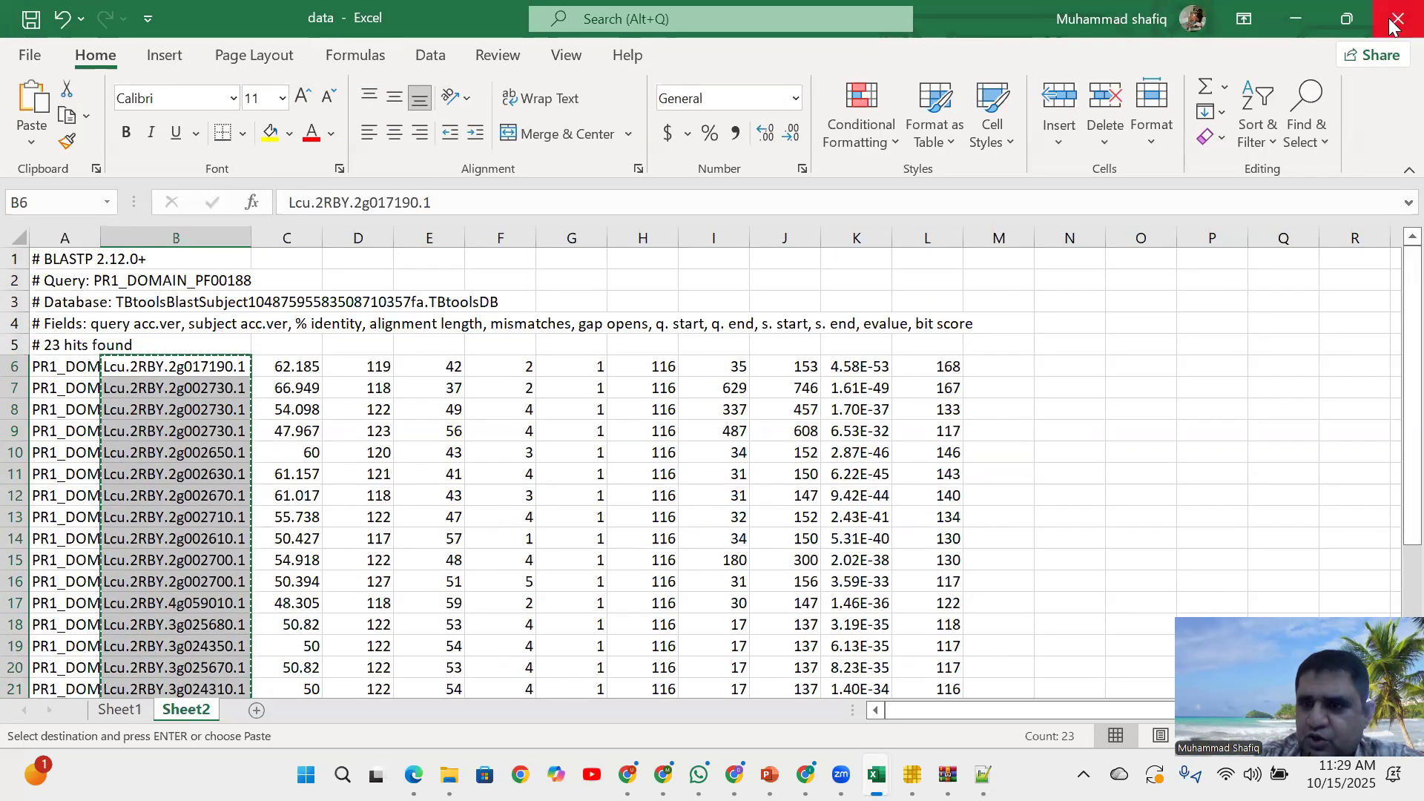
Switch to TBtools, open the Table Row Manipulate tool, select the placeholder condition text, and dismiss the debug log
{"action": "left_click", "coordinate": [1294, 13]}
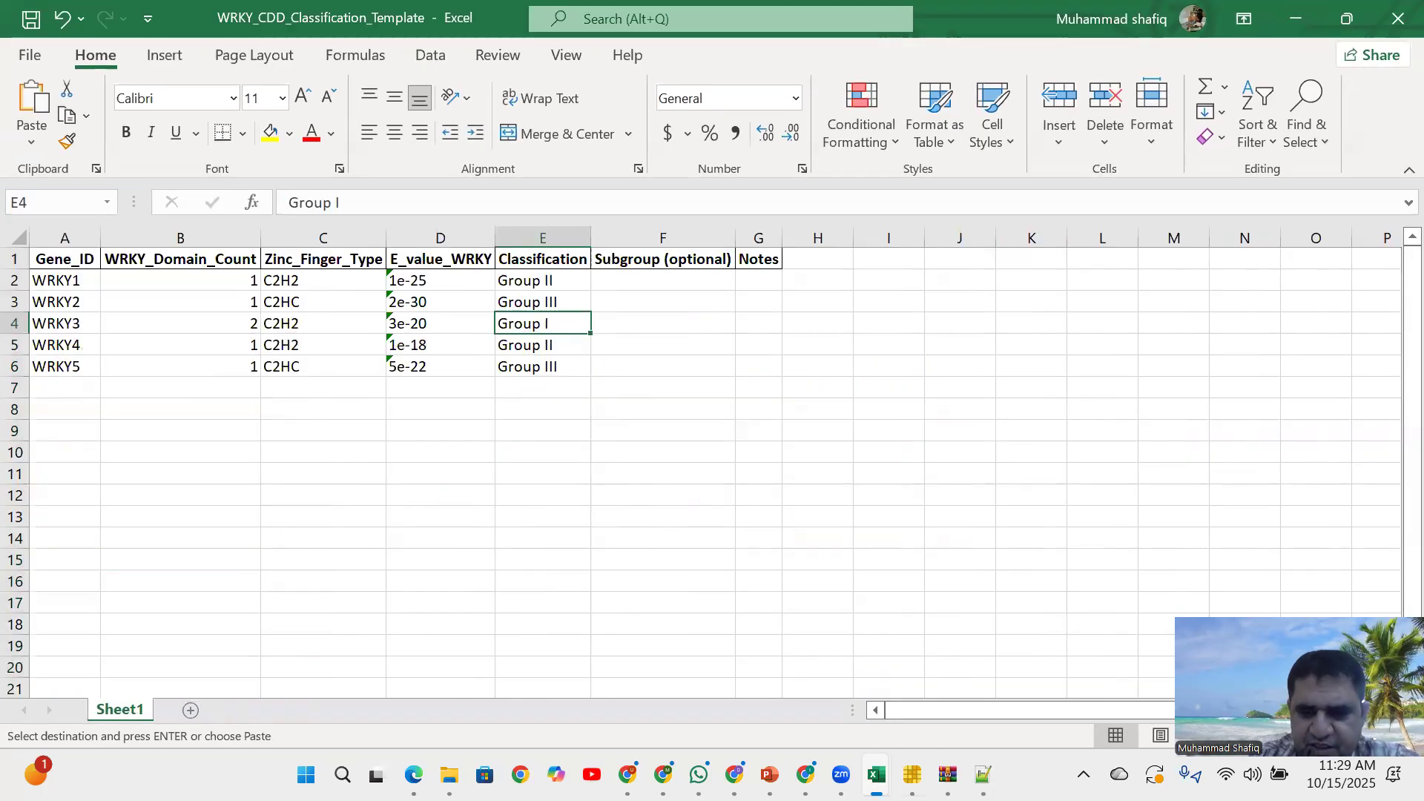
{"action": "left_click", "coordinate": [913, 774]}
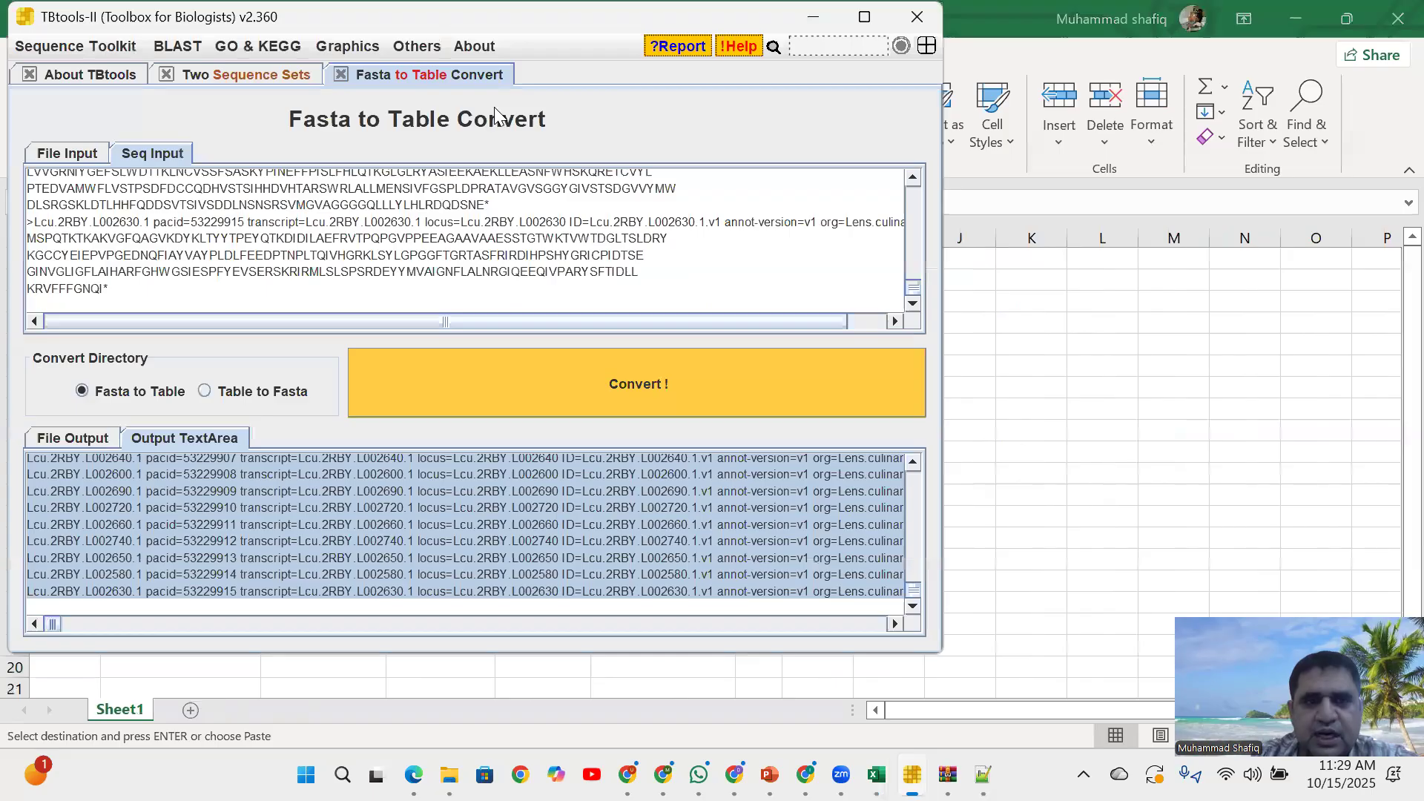
{"action": "left_click", "coordinate": [423, 47]}
{"action": "mouse_move", "coordinate": [432, 100]}
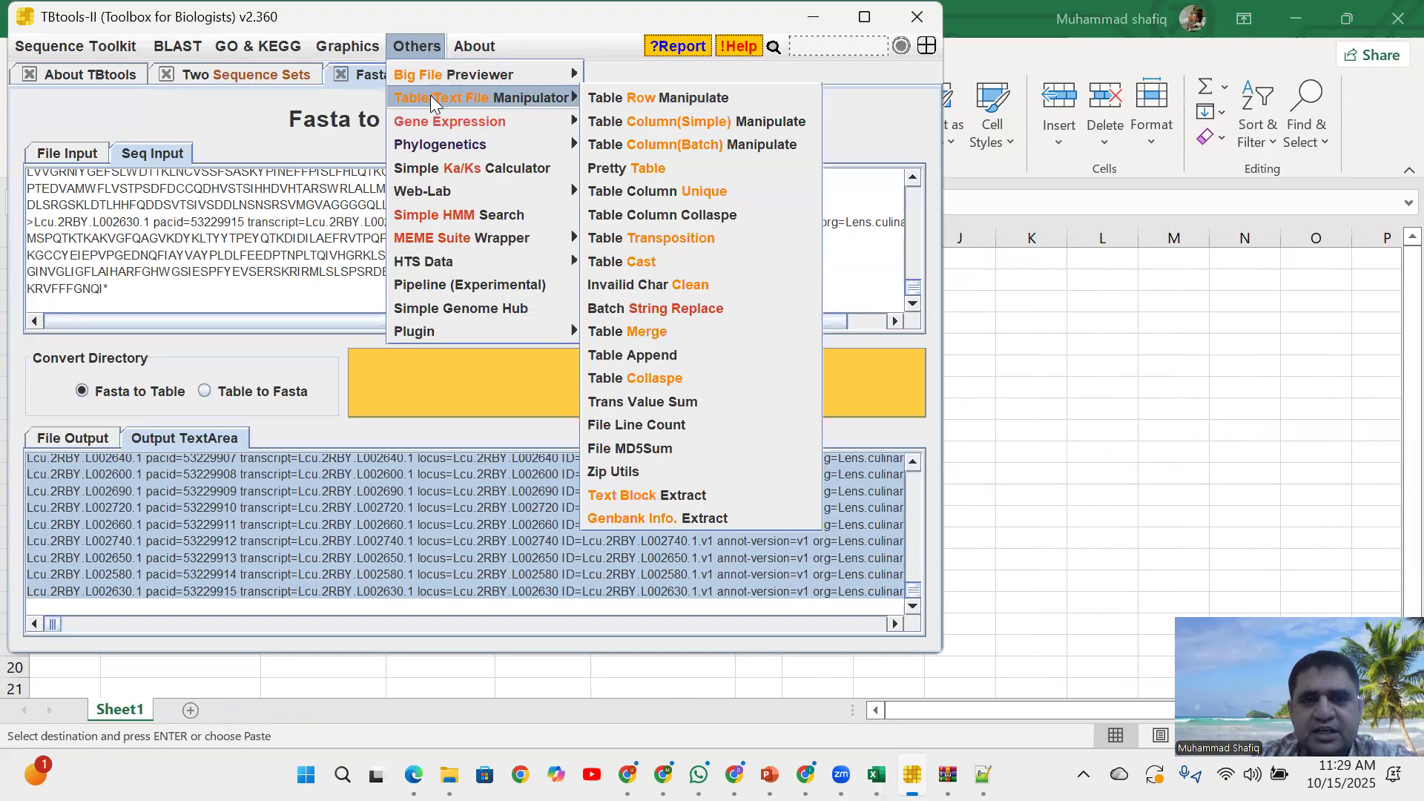
{"action": "left_click", "coordinate": [660, 104]}
{"action": "triple_click", "coordinate": [429, 392]}
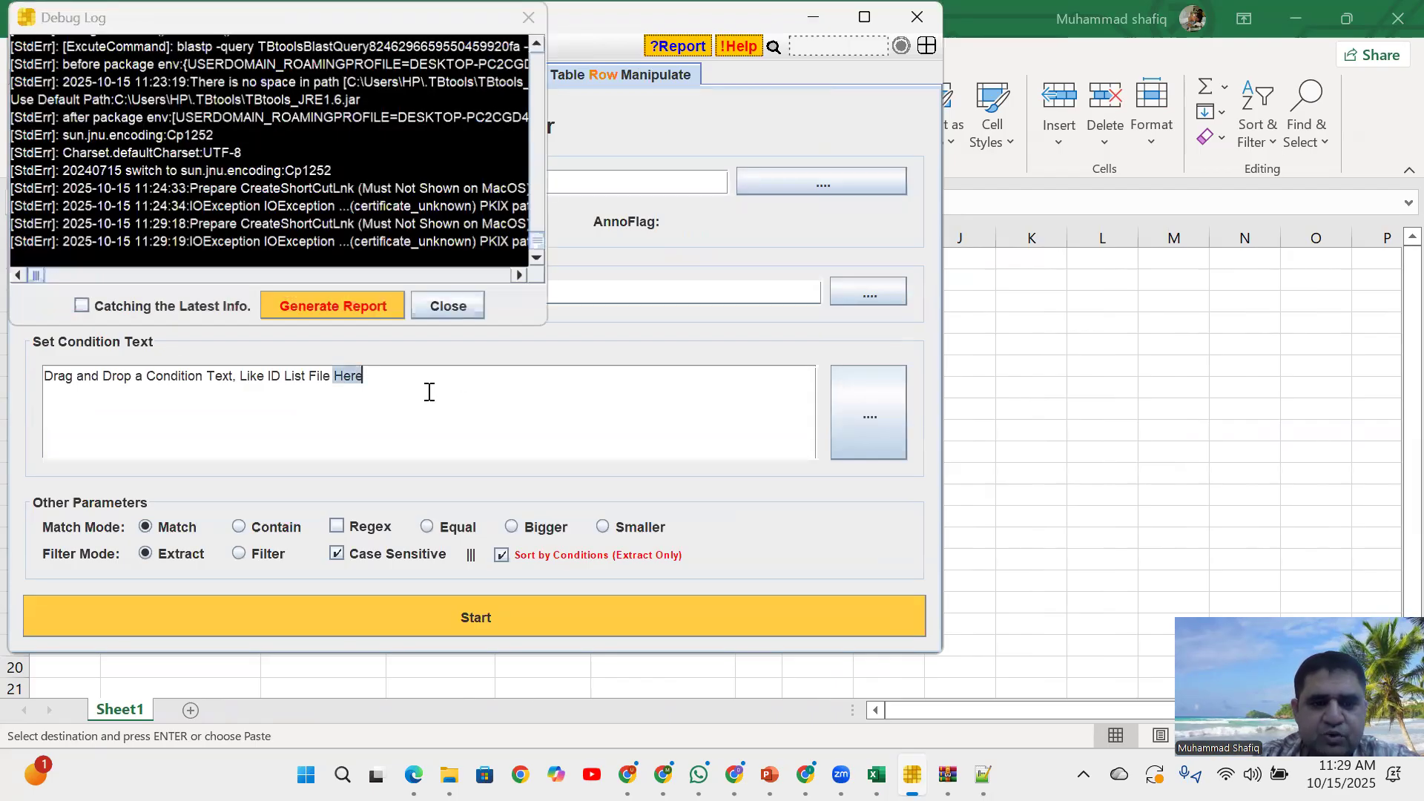
{"action": "left_click", "coordinate": [447, 307]}
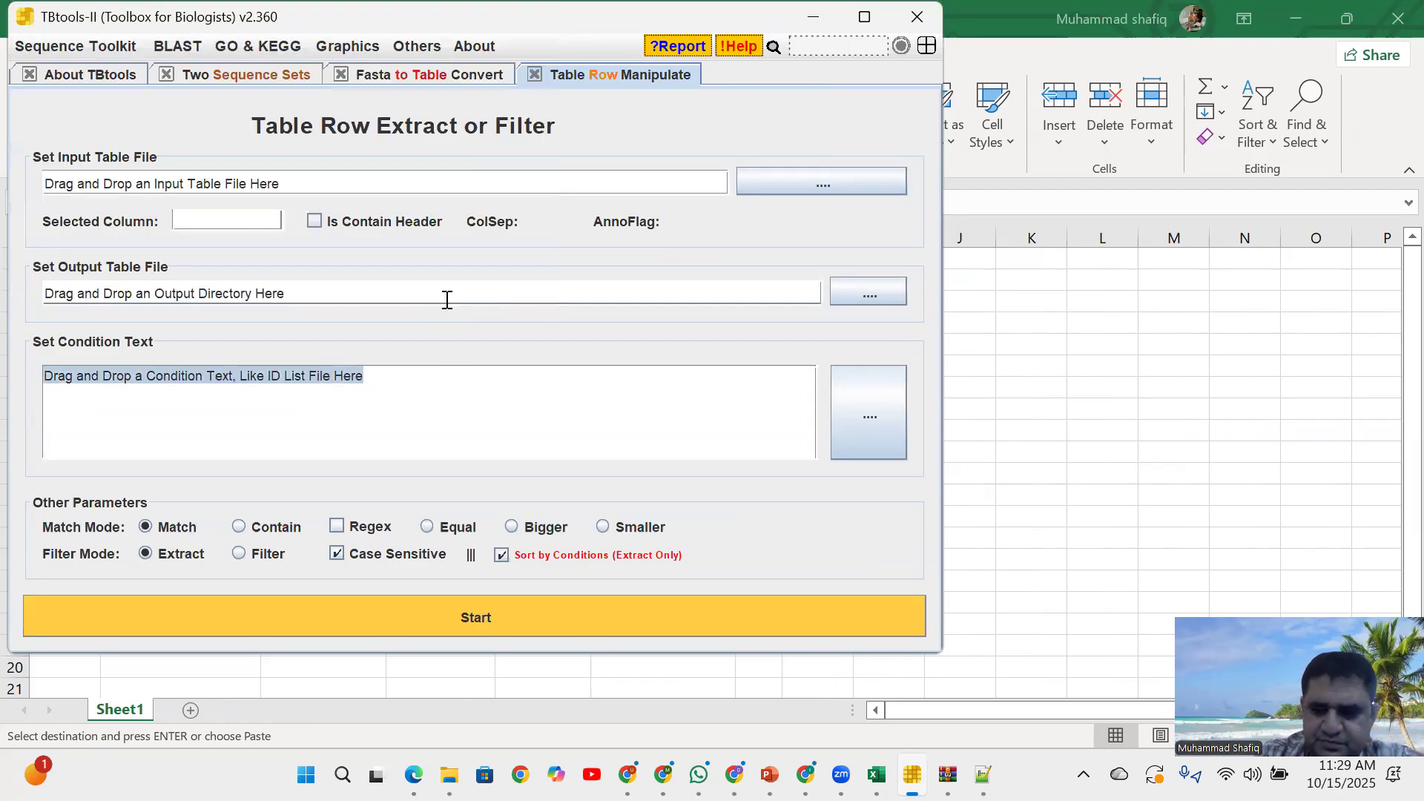
Replace the placeholder condition text with the copied subject IDs and arrange the pr1 watermelon folder and TBtools windows side by side
{"action": "key", "text": "BackSpace"}
{"action": "key", "text": "ctrl+v"}
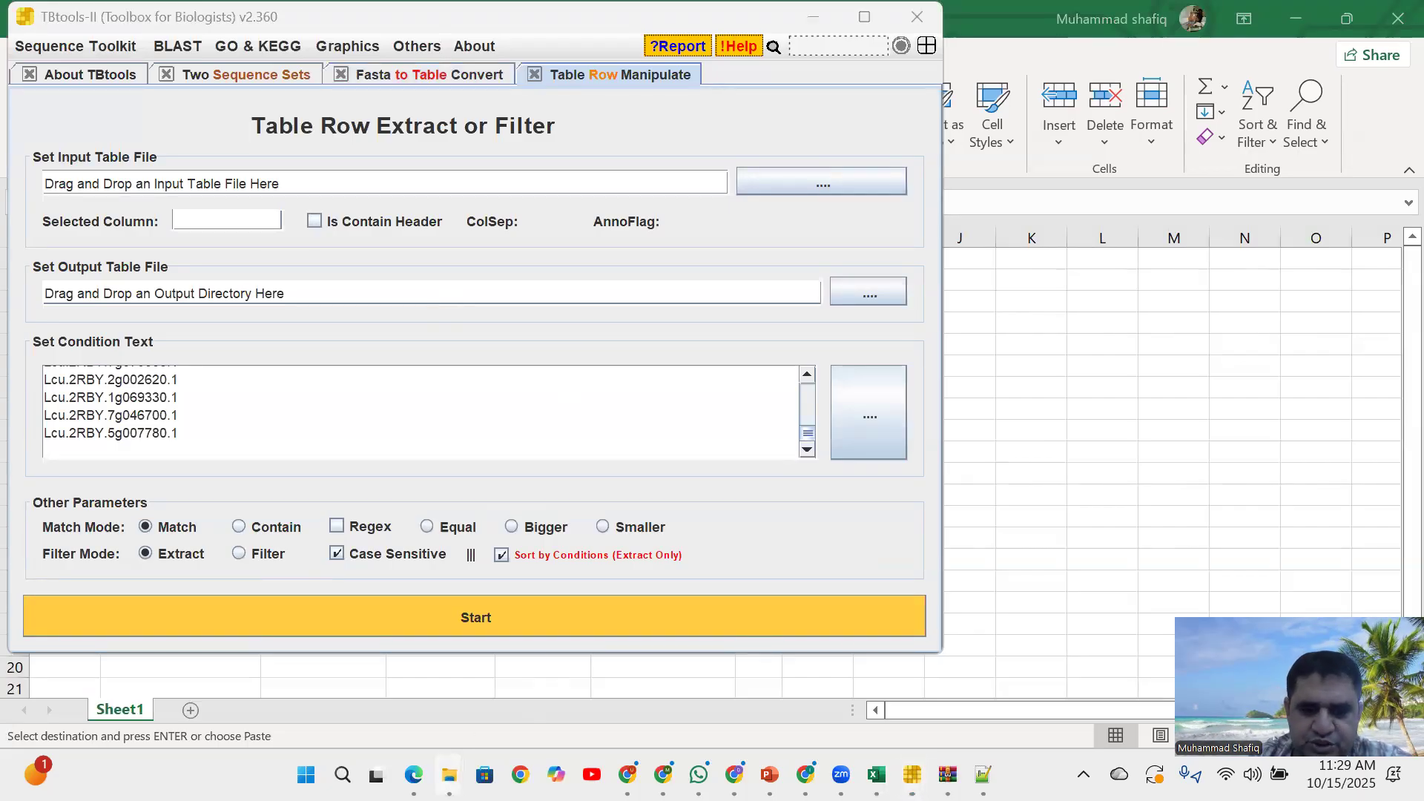
{"action": "mouse_move", "coordinate": [451, 771]}
{"action": "left_click", "coordinate": [135, 658]}
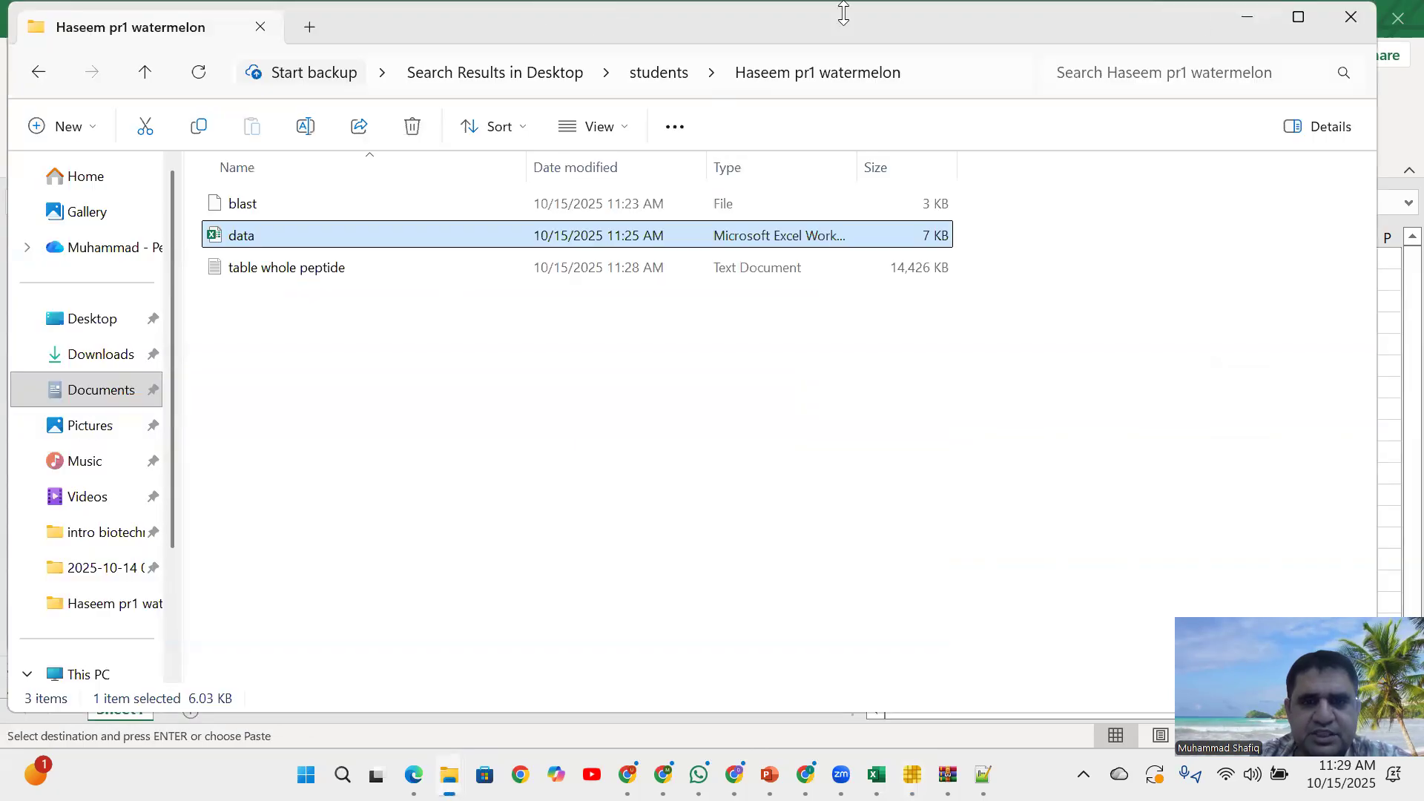
{"action": "left_click_drag", "start_coordinate": [1005, 19], "coordinate": [1421, 111]}
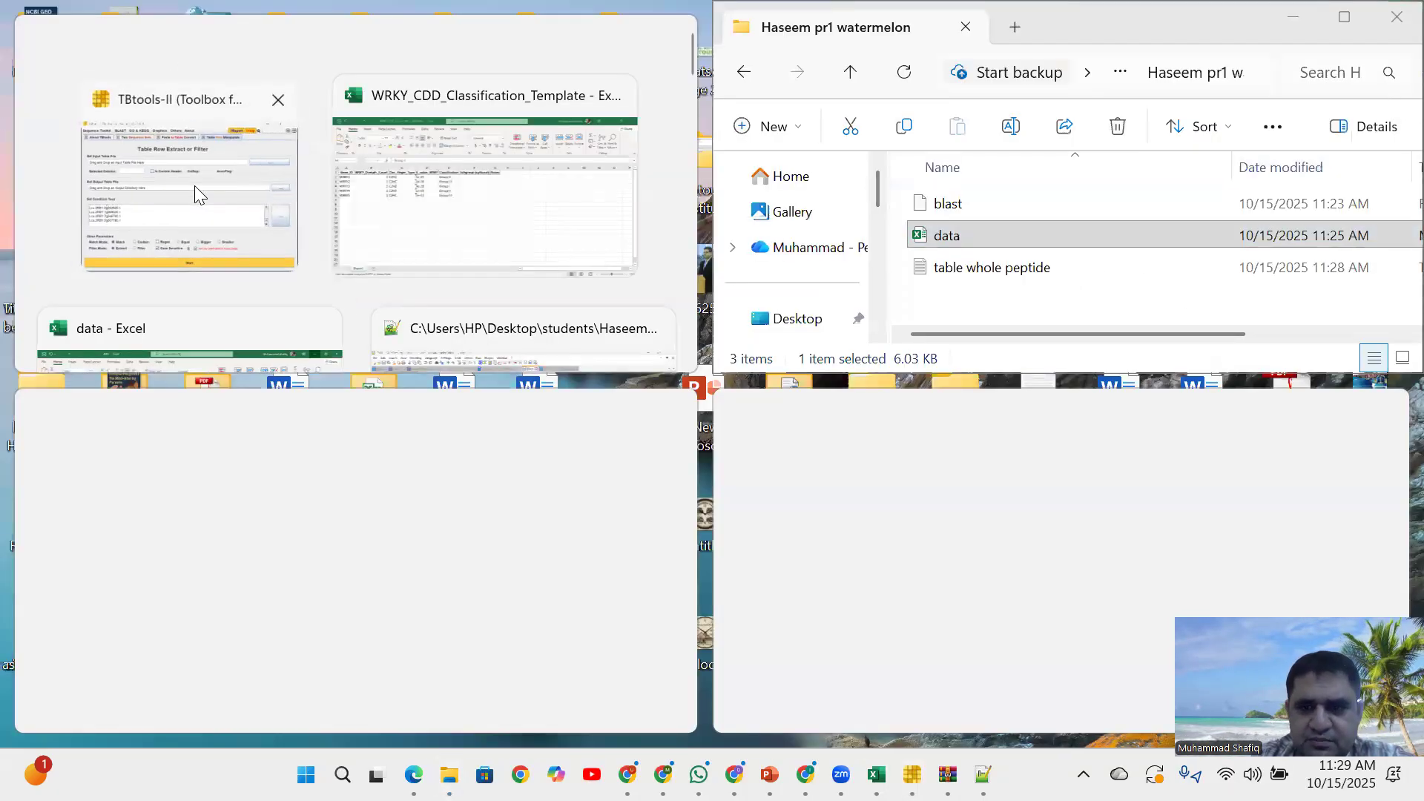
{"action": "left_click", "coordinate": [195, 185]}
Load the table whole peptide file as the input table and choose Column 0 as the ID column
{"action": "left_click", "coordinate": [992, 268]}
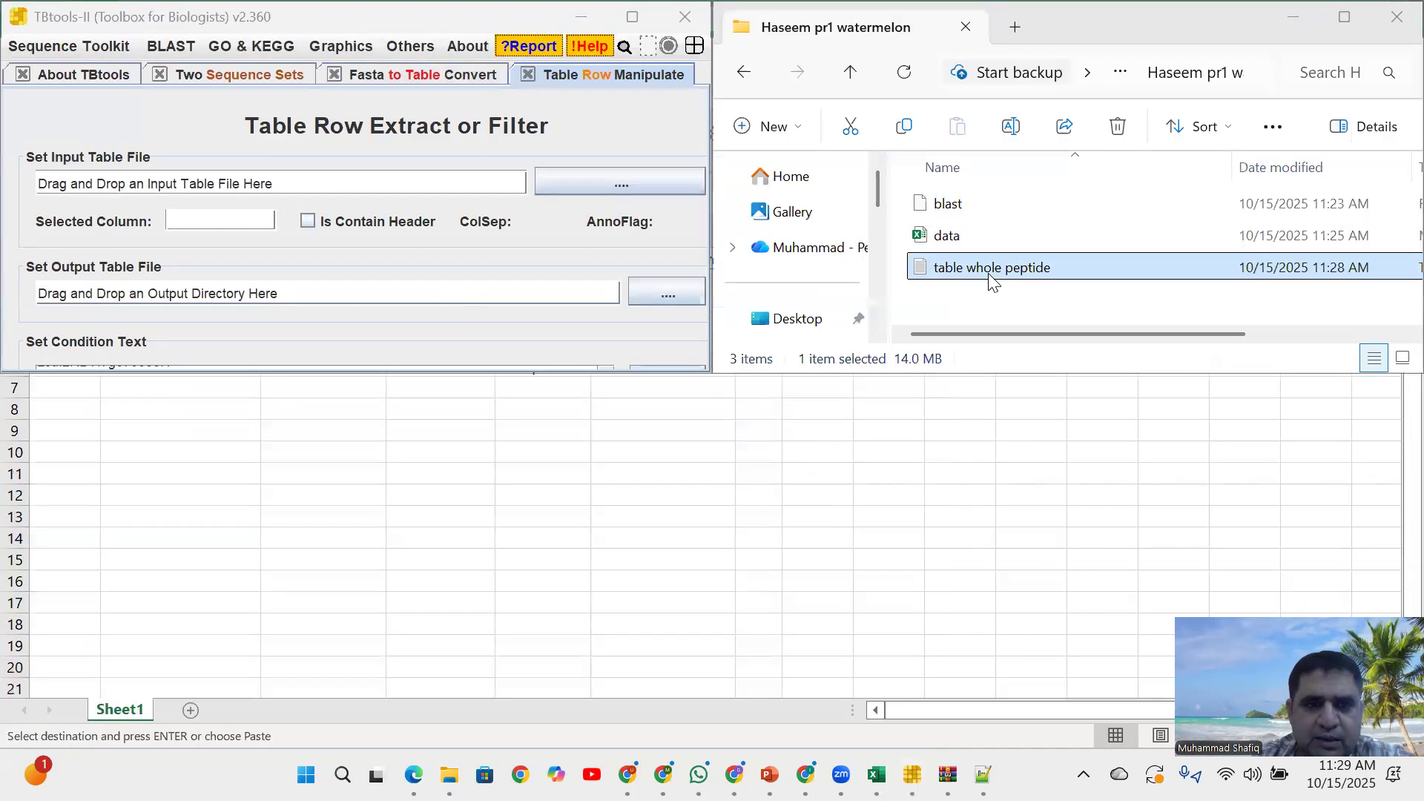
{"action": "left_click_drag", "start_coordinate": [987, 275], "coordinate": [632, 271]}
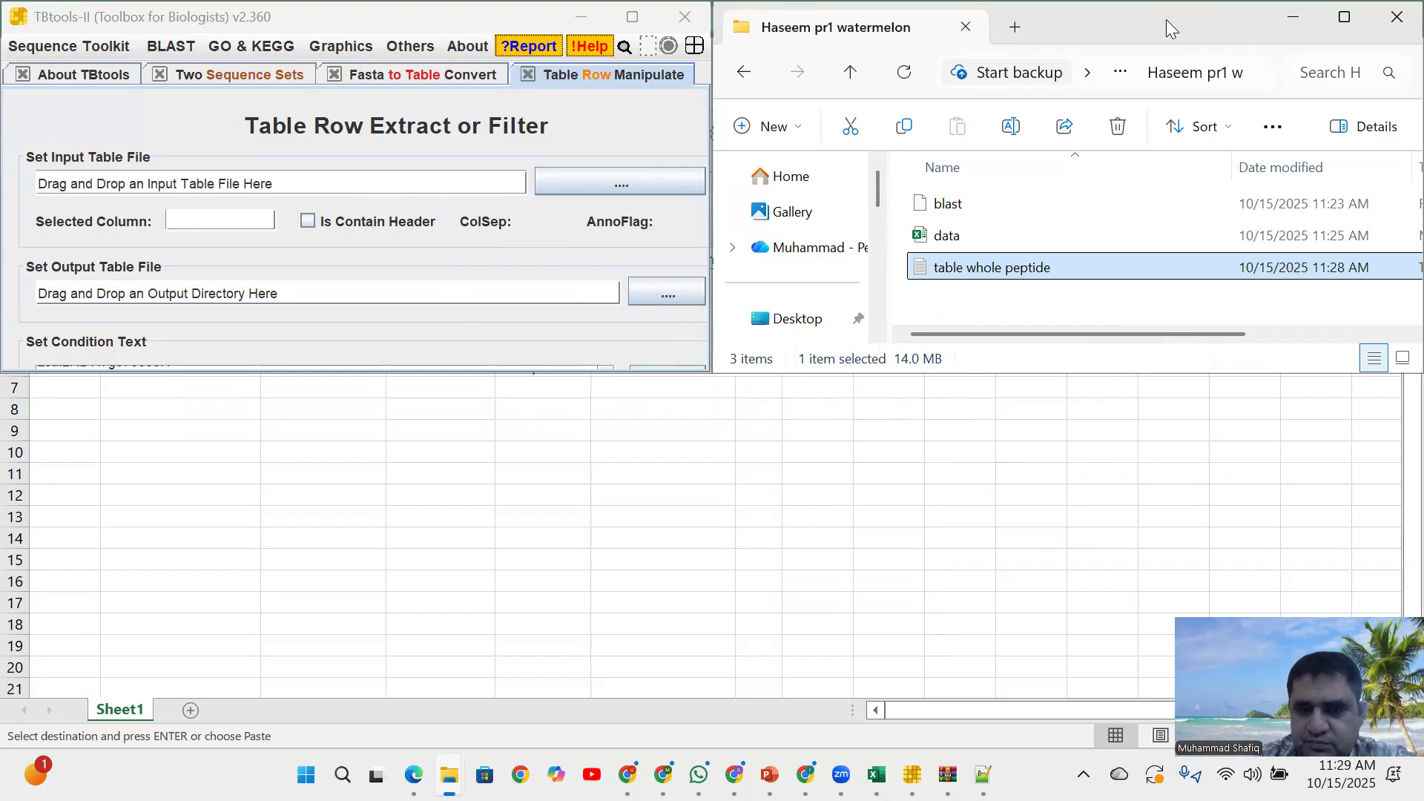
{"action": "left_click_drag", "start_coordinate": [974, 271], "coordinate": [369, 189]}
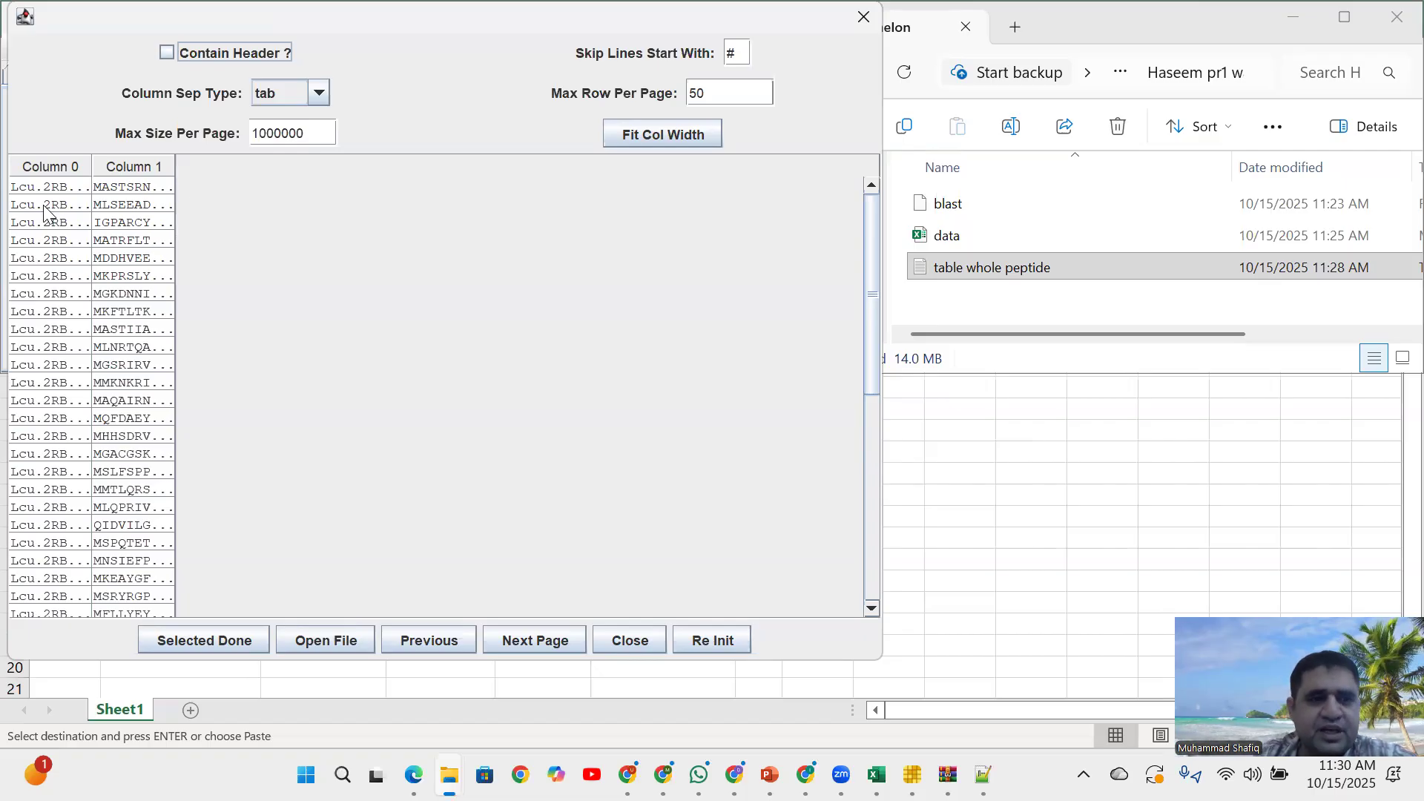
{"action": "left_click", "coordinate": [29, 187]}
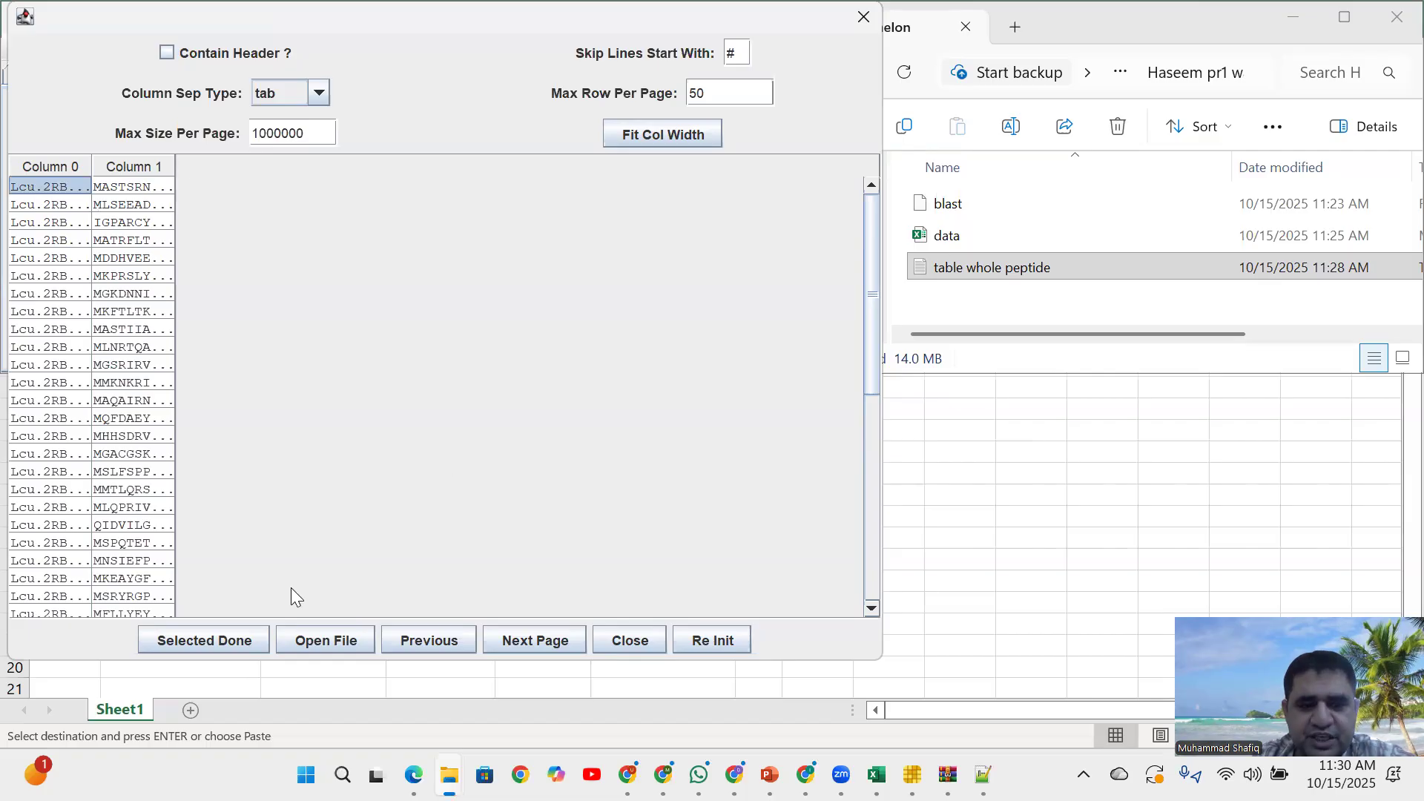
{"action": "left_click", "coordinate": [213, 642]}
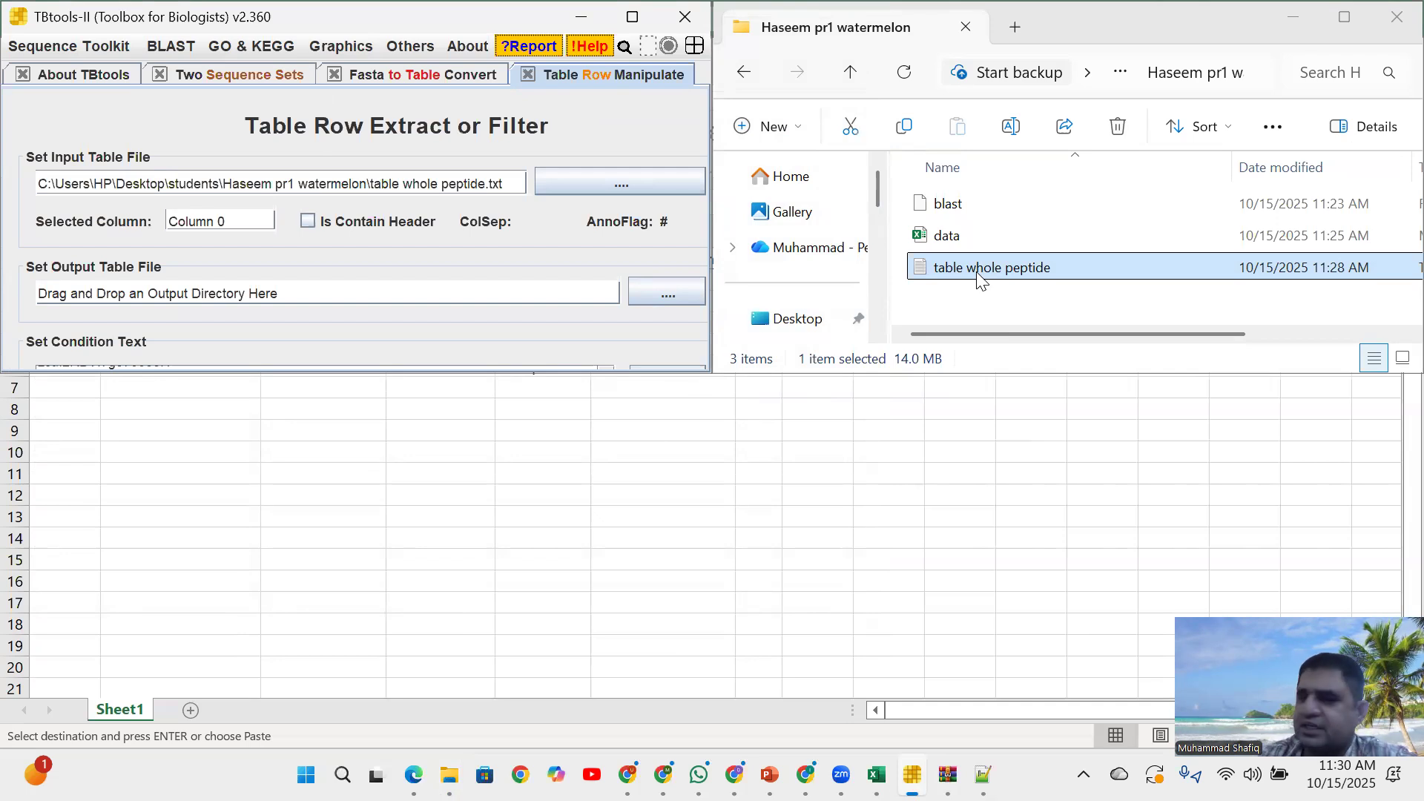
Set the output table file to raw ClPR1 peptides in the same folder as the whole peptide table
{"action": "left_click_drag", "start_coordinate": [979, 278], "coordinate": [555, 288]}
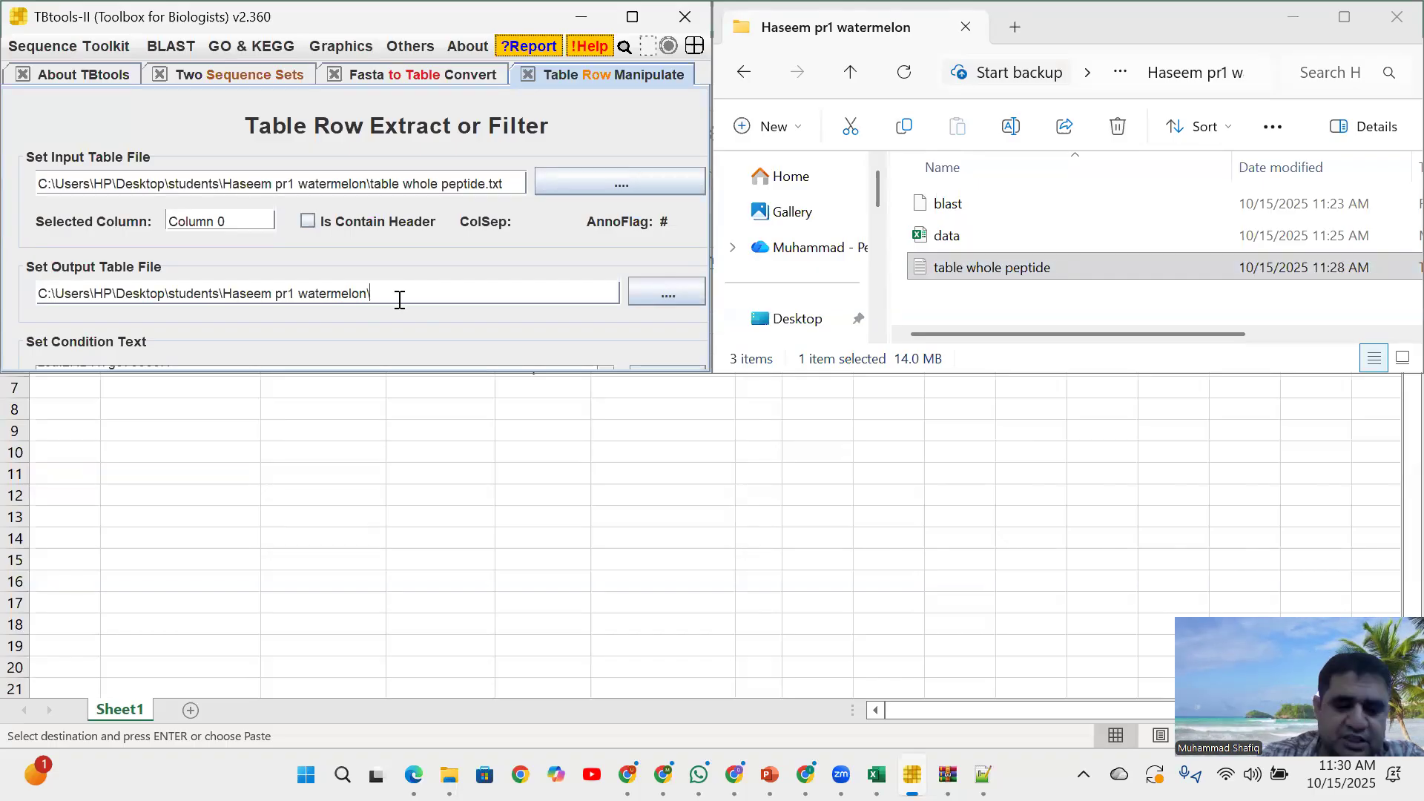
{"action": "type", "text": "raw"}
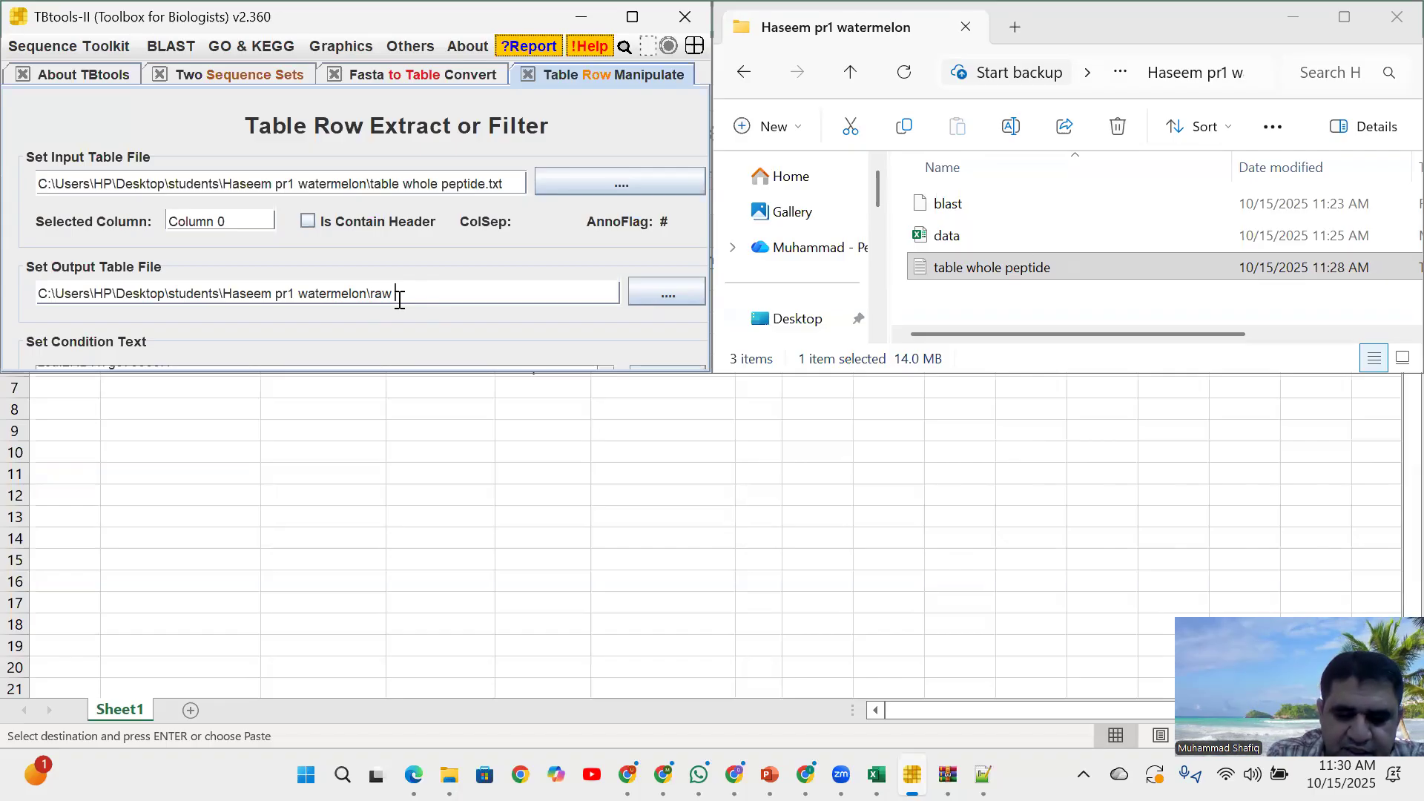
{"action": "type", "text": " p"}
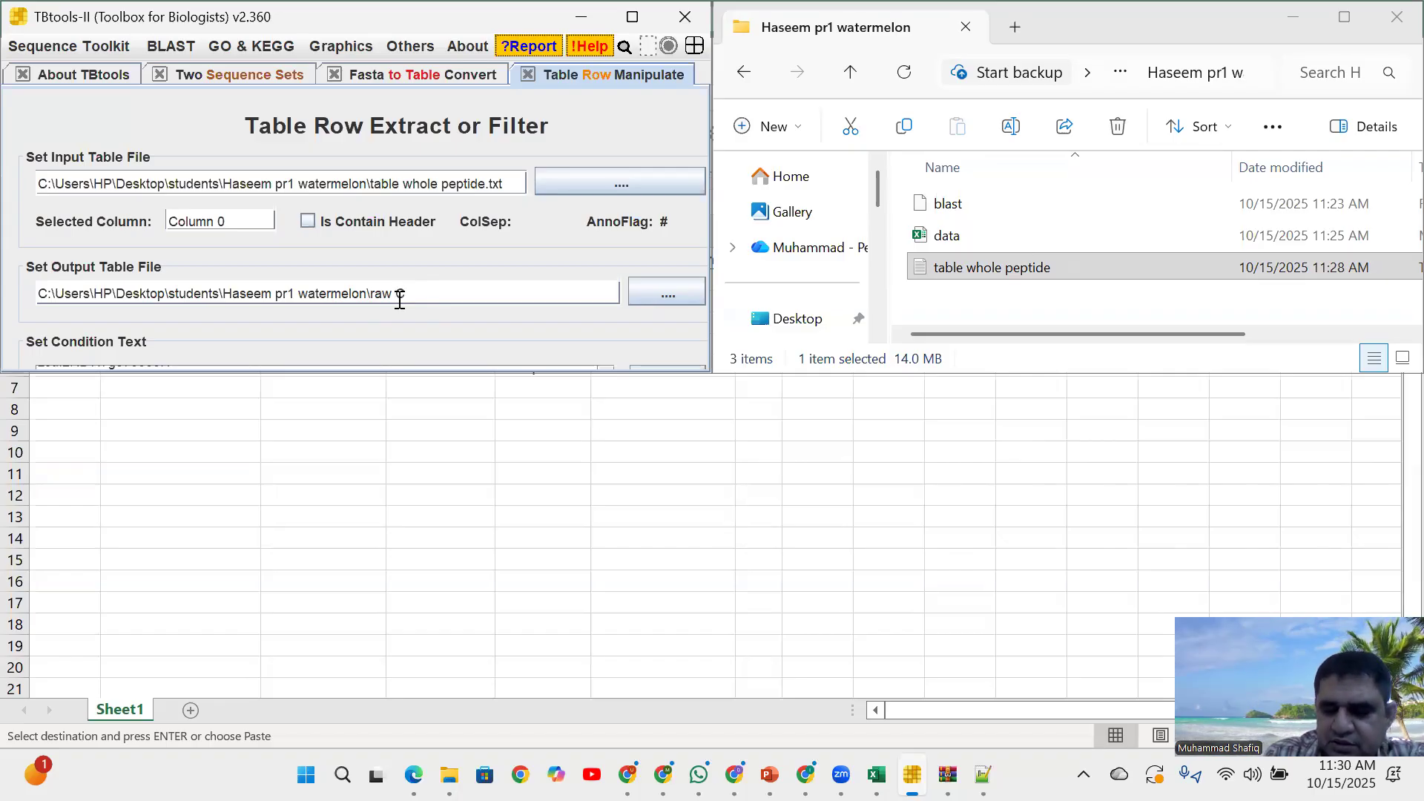
{"action": "type", "text": "lO"}
{"action": "key", "text": "BackSpace"}
{"action": "type", "text": "P"}
{"action": "type", "text": "R"}
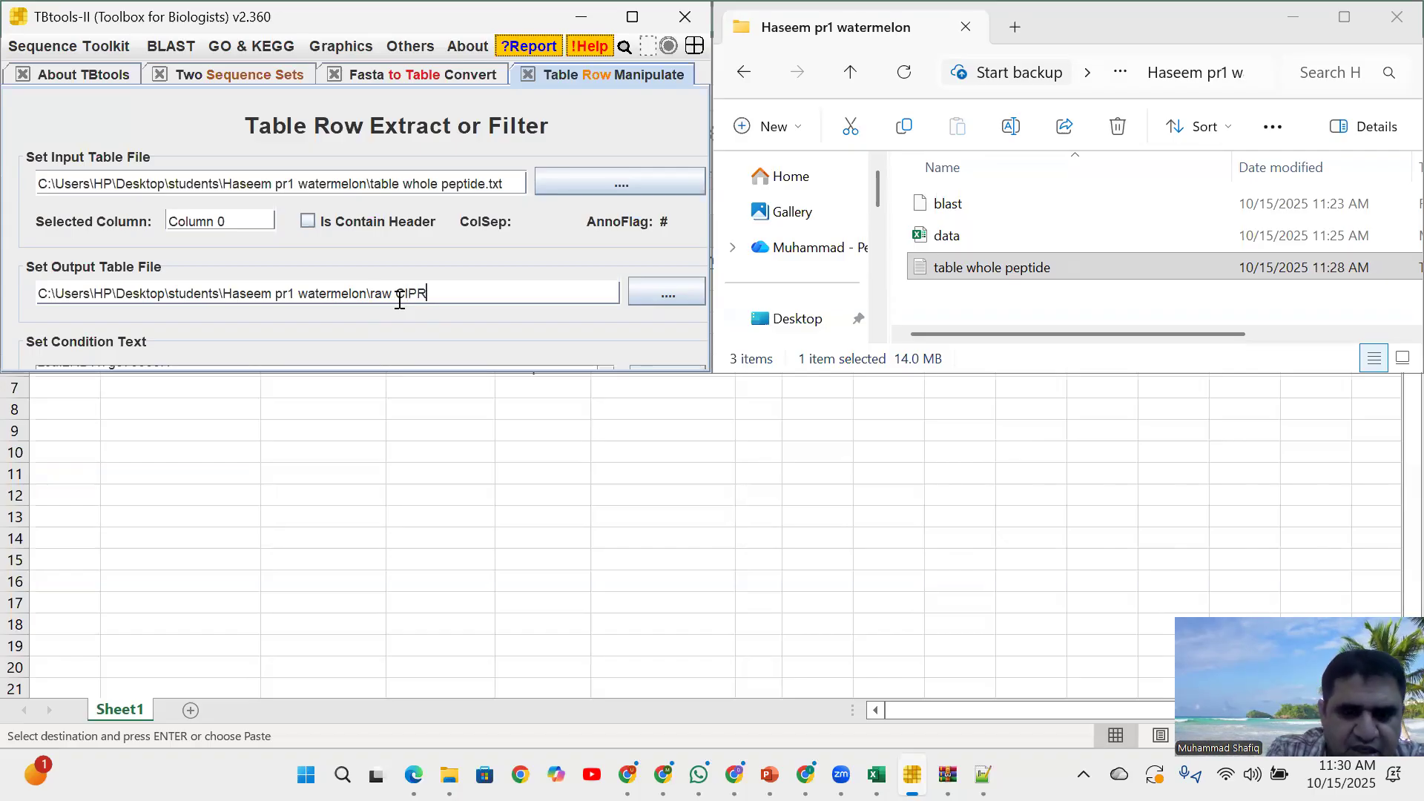
{"action": "type", "text": "1 peptides"}
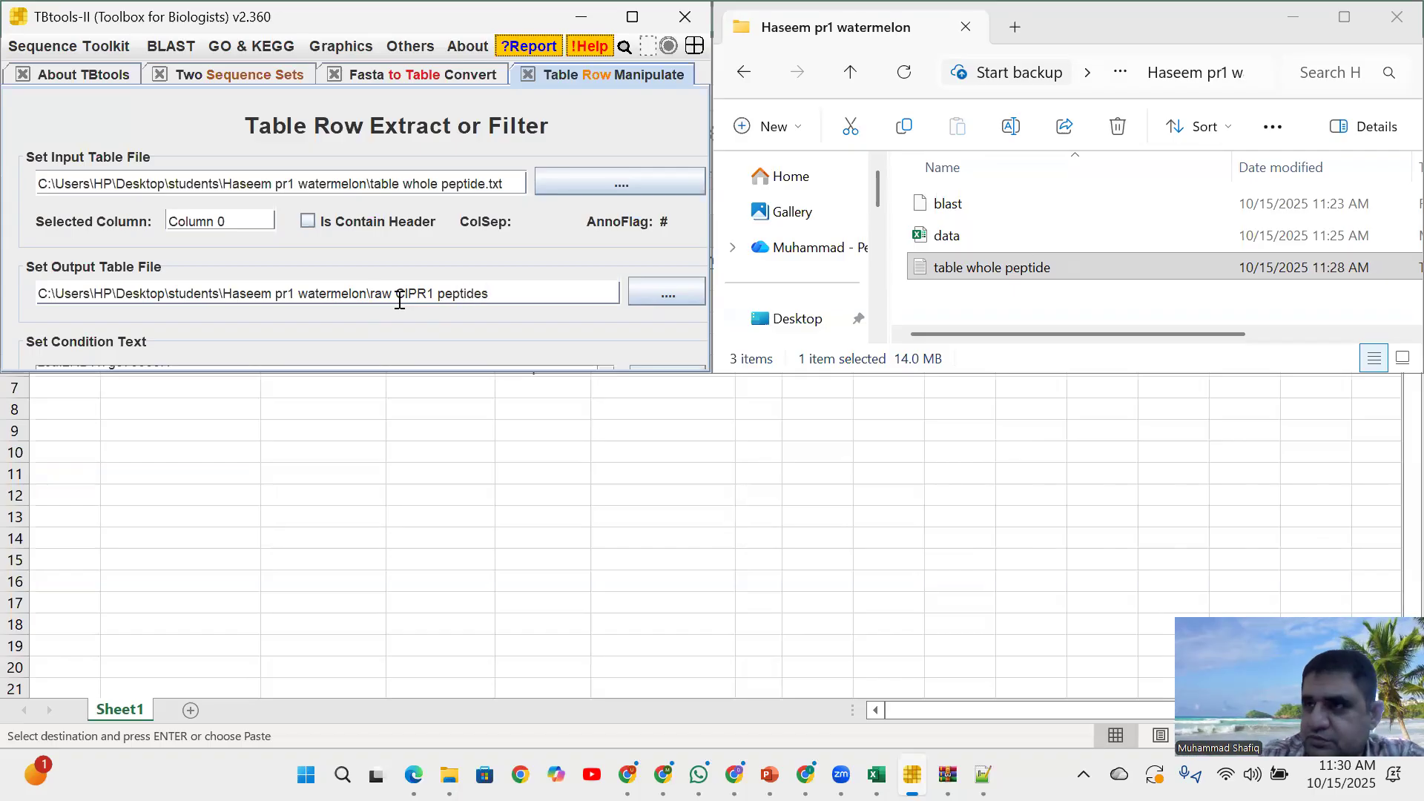
Maximize TBtools, run the row extraction on Column 0, and open the output directory
{"action": "left_click", "coordinate": [631, 17]}
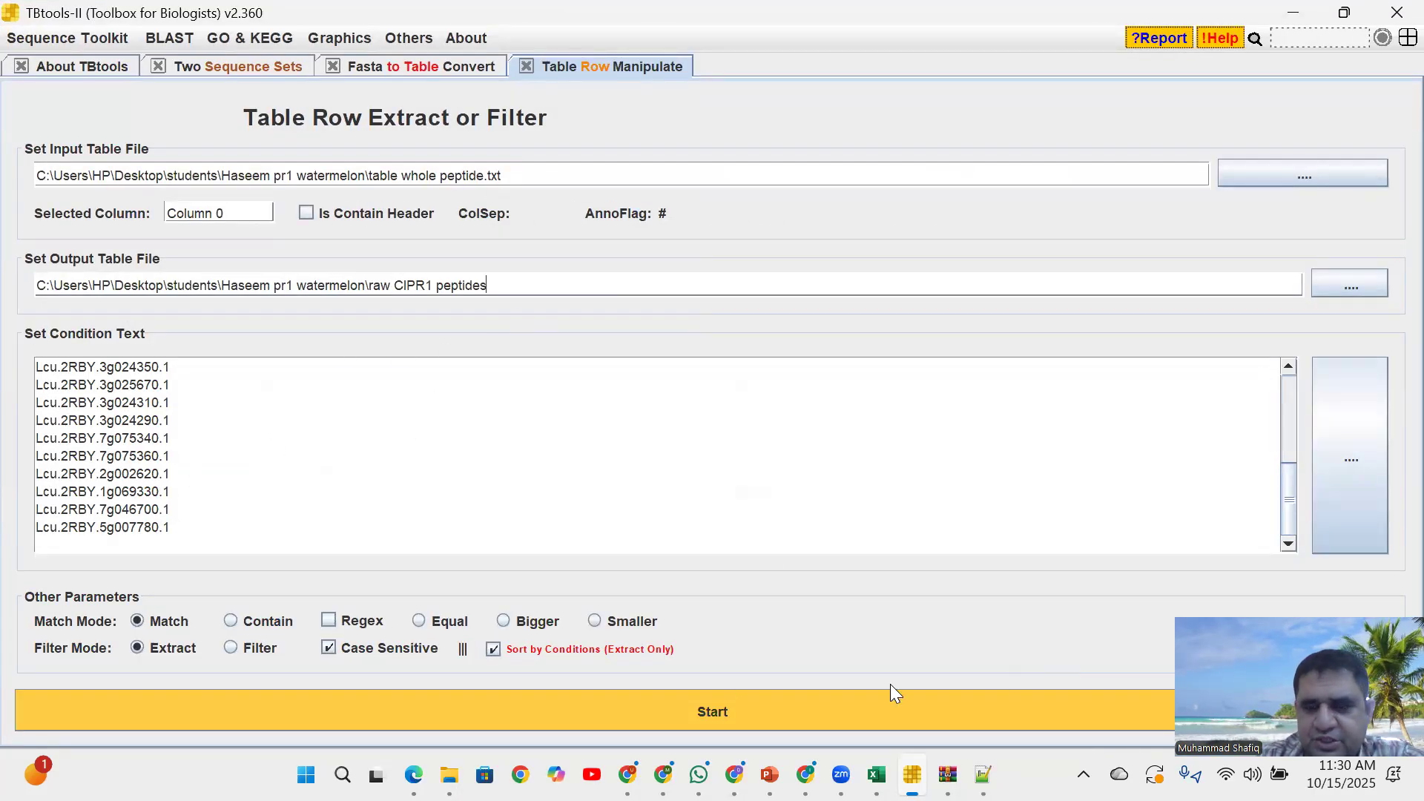
{"action": "left_click", "coordinate": [675, 722]}
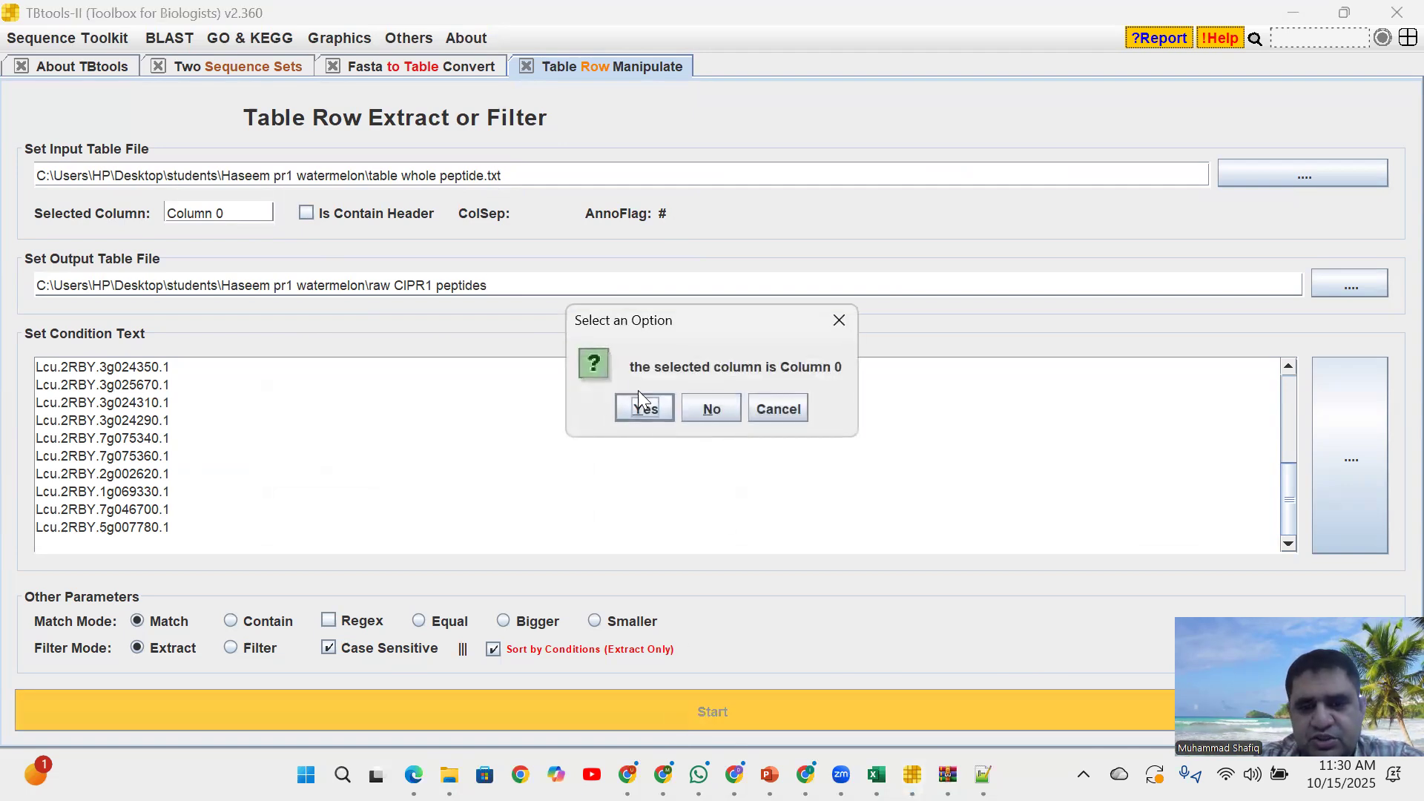
{"action": "left_click", "coordinate": [643, 400]}
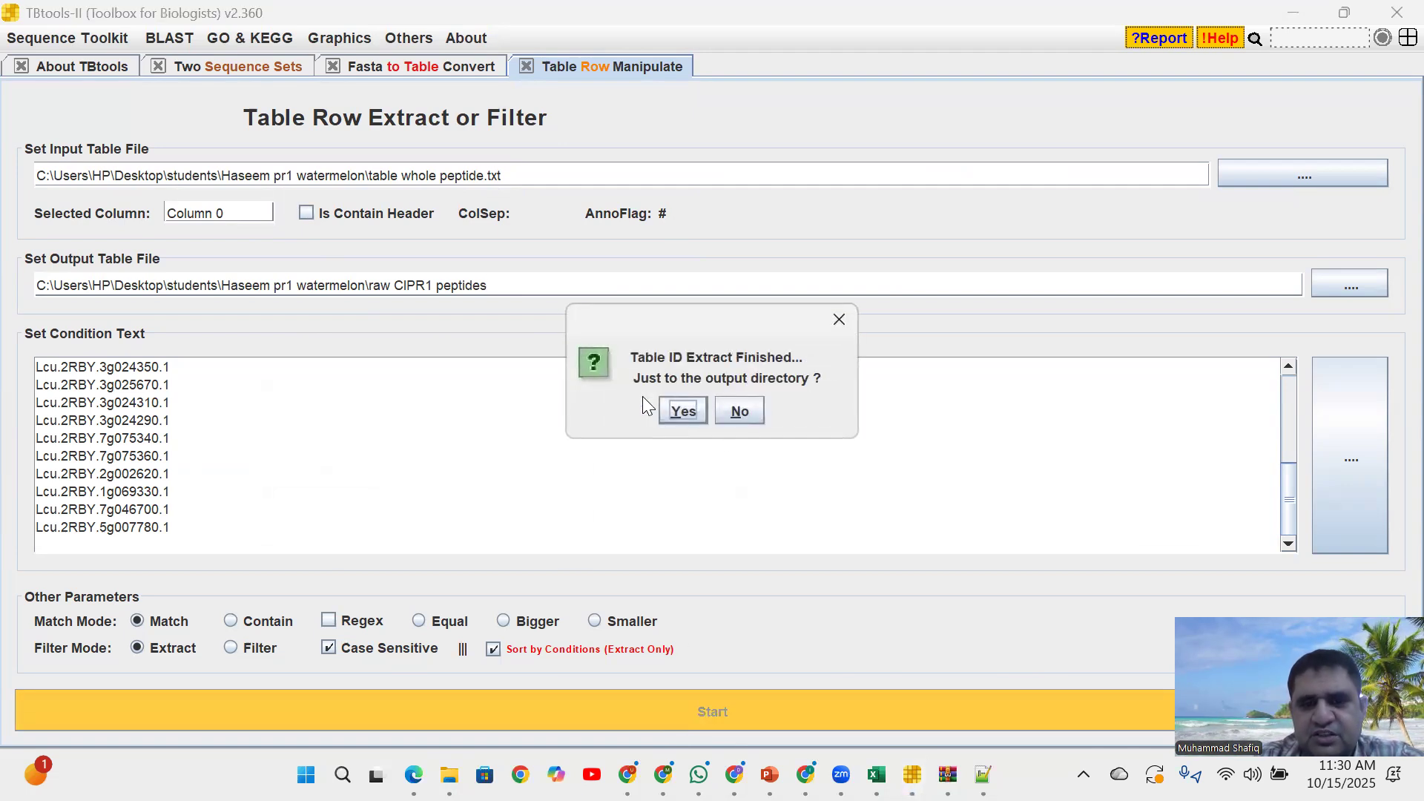
{"action": "left_click", "coordinate": [681, 412]}
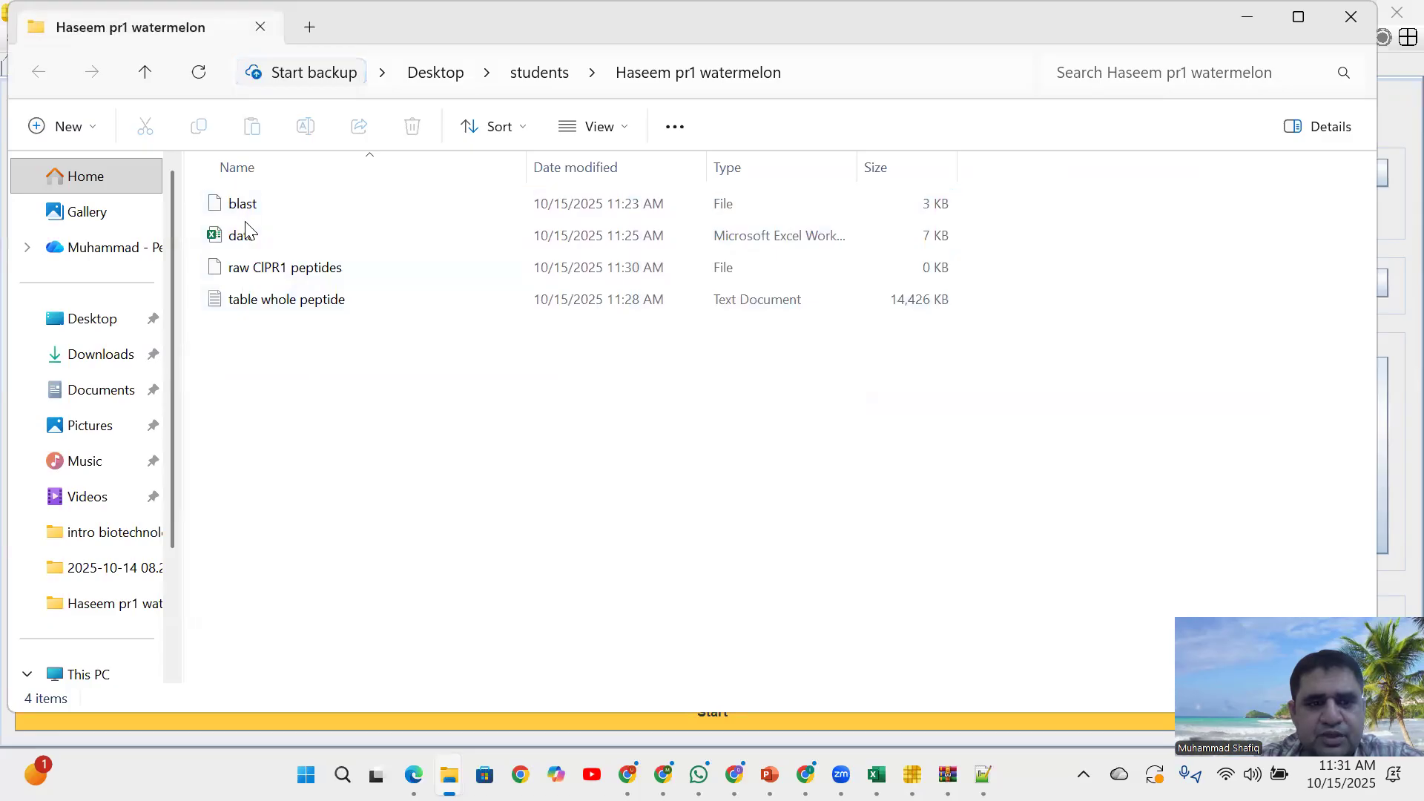
Open the raw ClPR1 peptides file in Notepad++ to check the extracted sequences, and return to the folder
{"action": "left_click", "coordinate": [294, 270]}
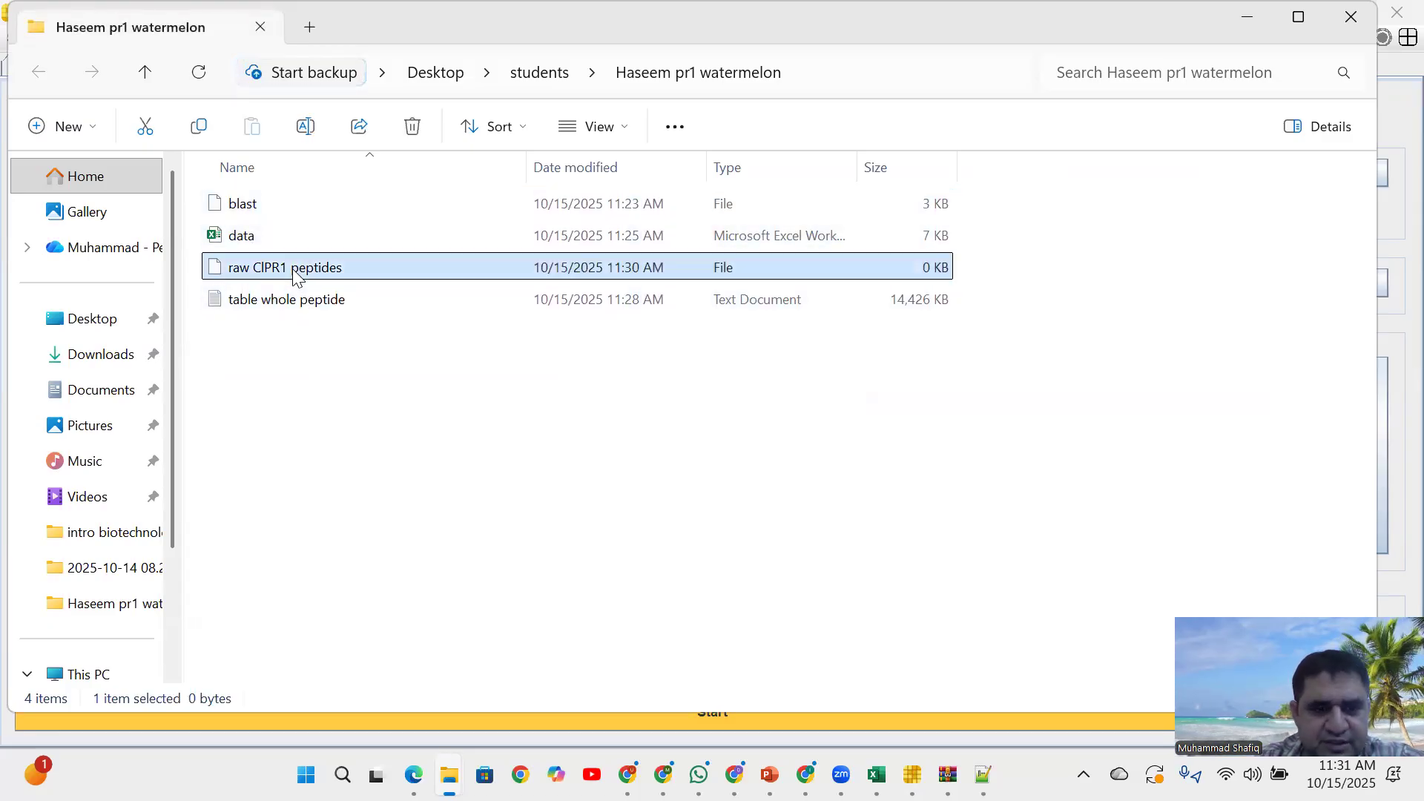
{"action": "right_click", "coordinate": [292, 268]}
{"action": "left_click", "coordinate": [343, 599]}
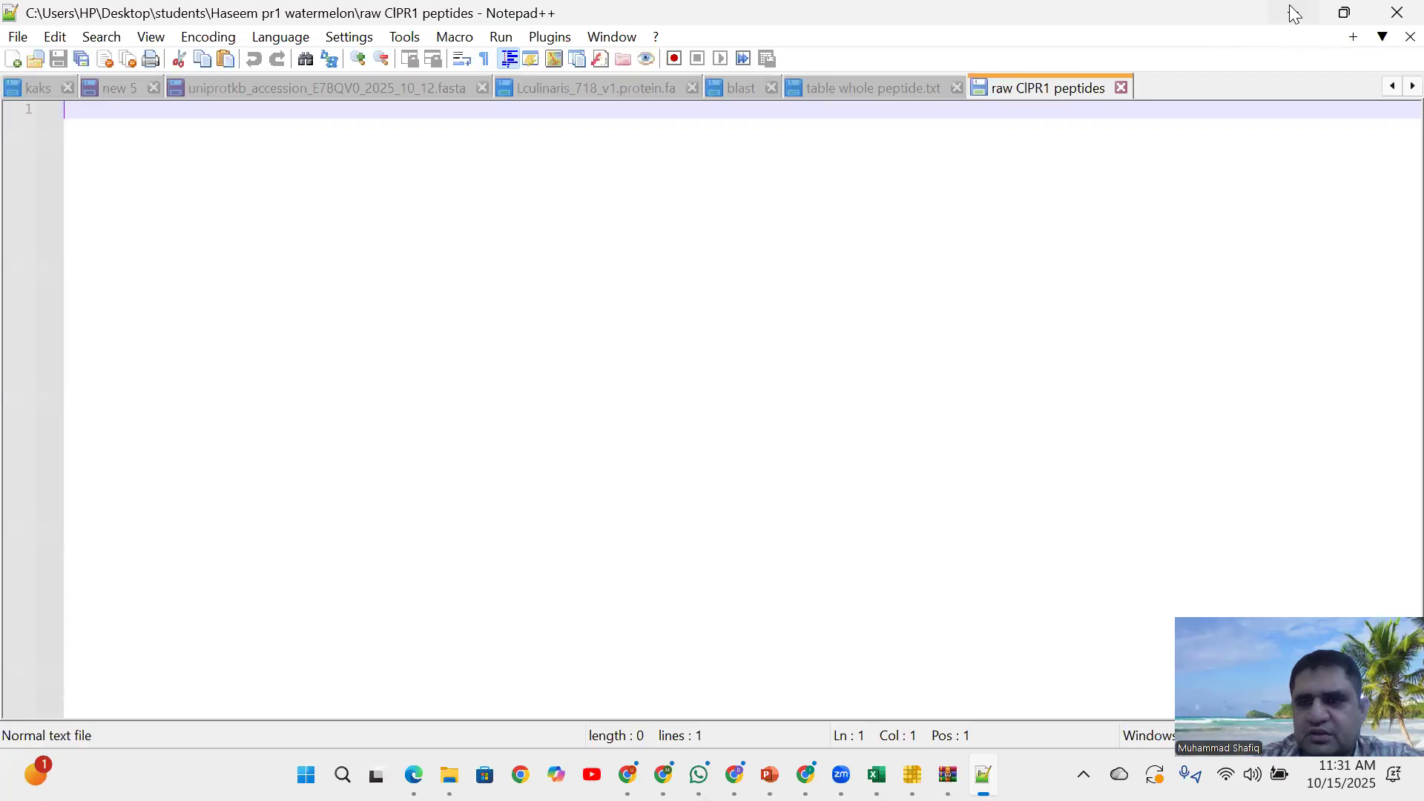
{"action": "left_click", "coordinate": [1293, 13]}
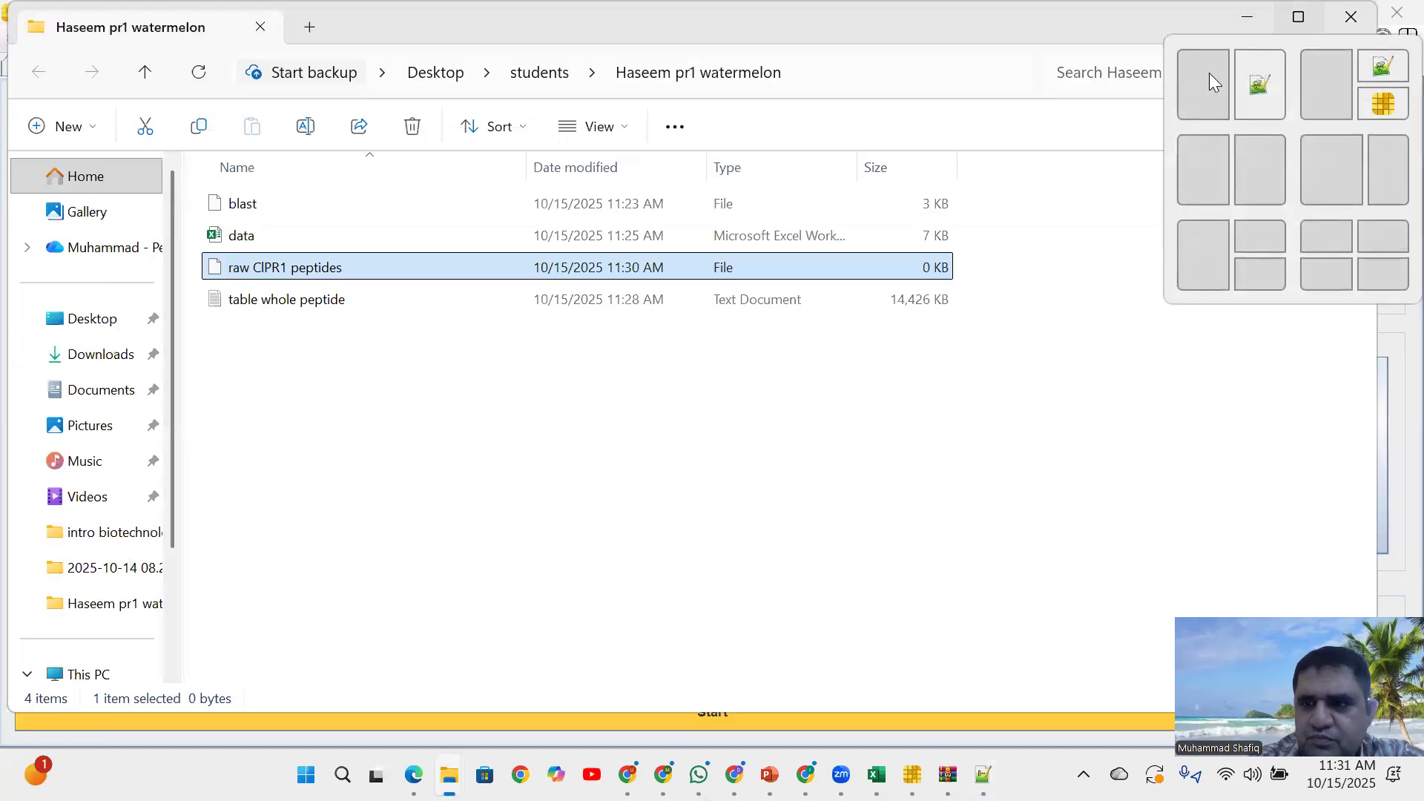
{"action": "left_click", "coordinate": [887, 567]}
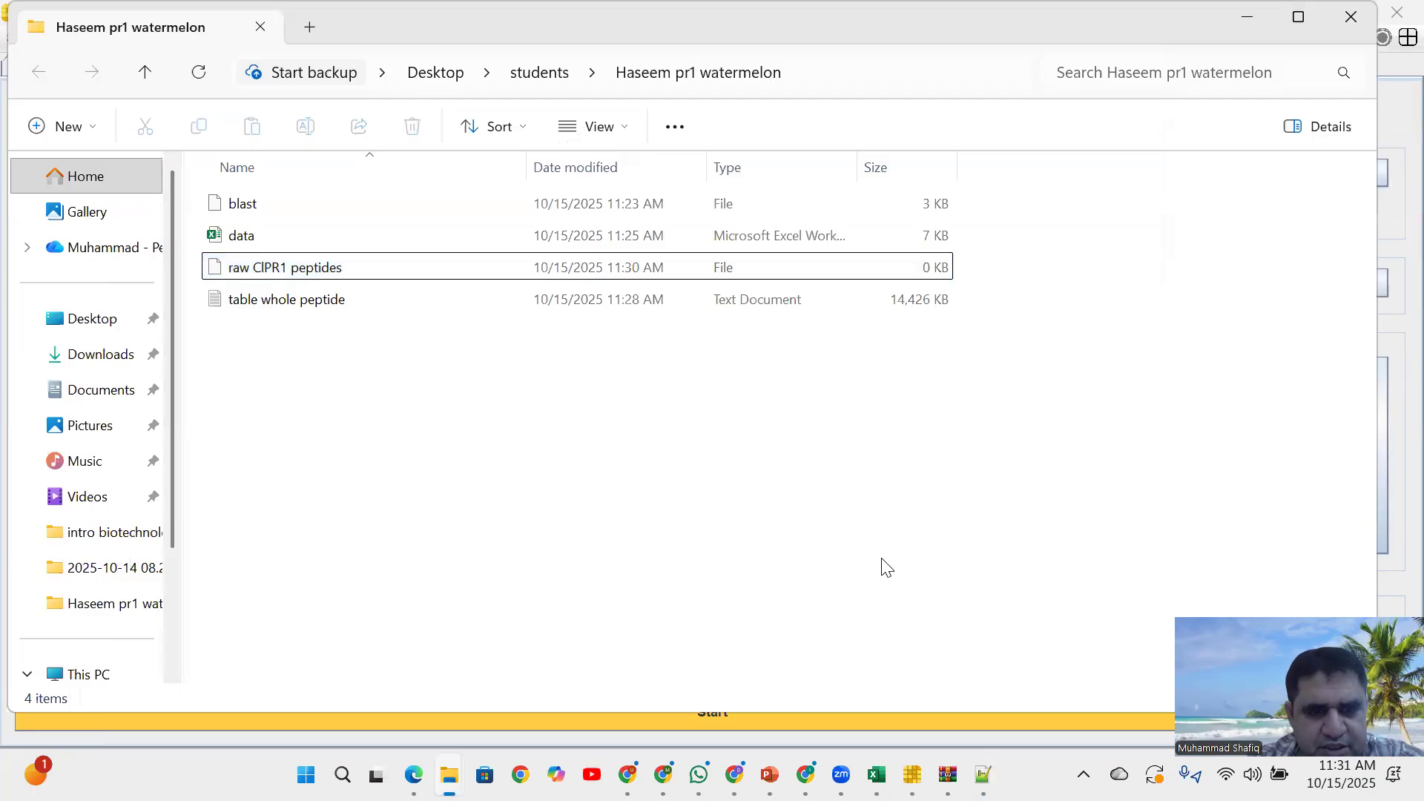
Open the table whole peptide file in Notepad, examine how its IDs and sequences are laid out, and return to the folder
{"action": "left_click", "coordinate": [293, 311]}
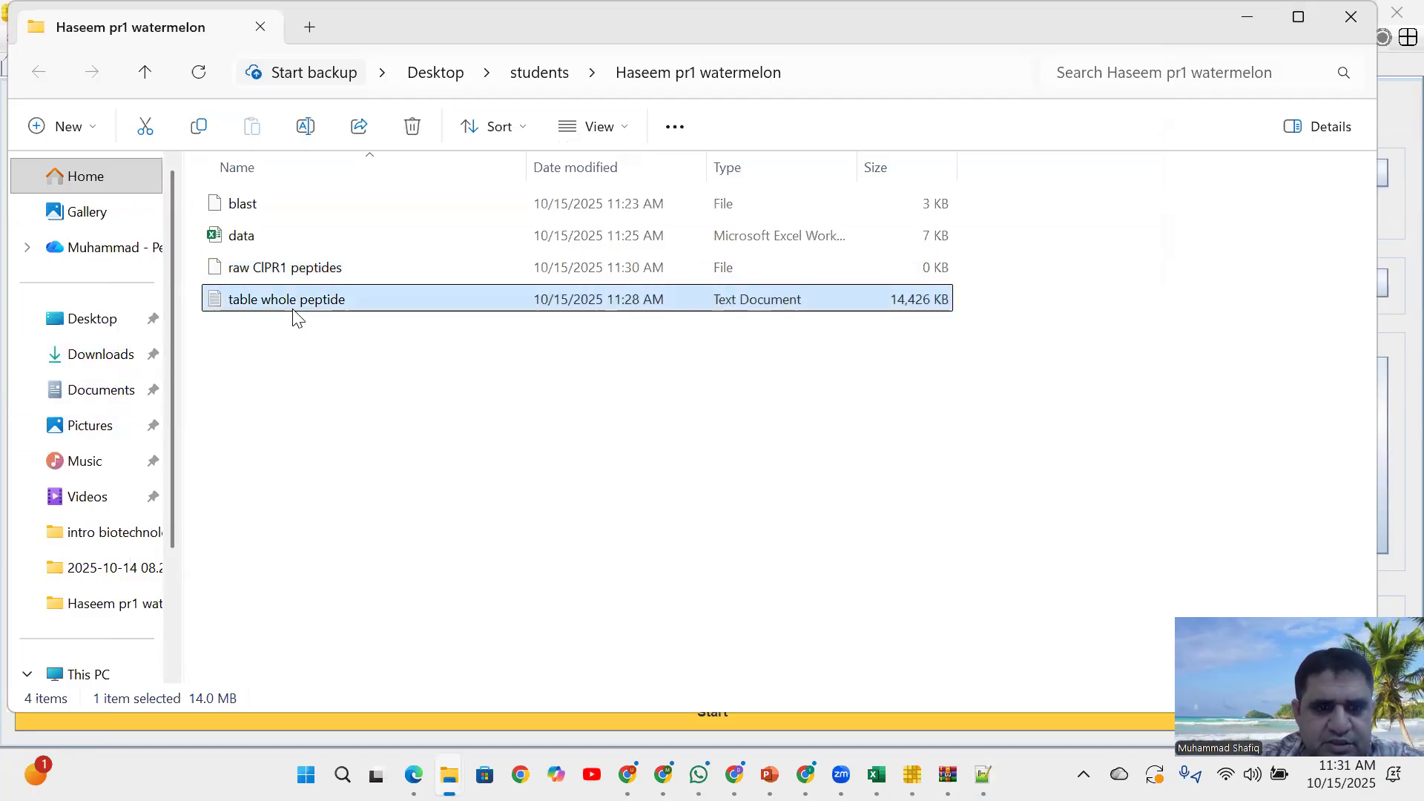
{"action": "double_click", "coordinate": [296, 315]}
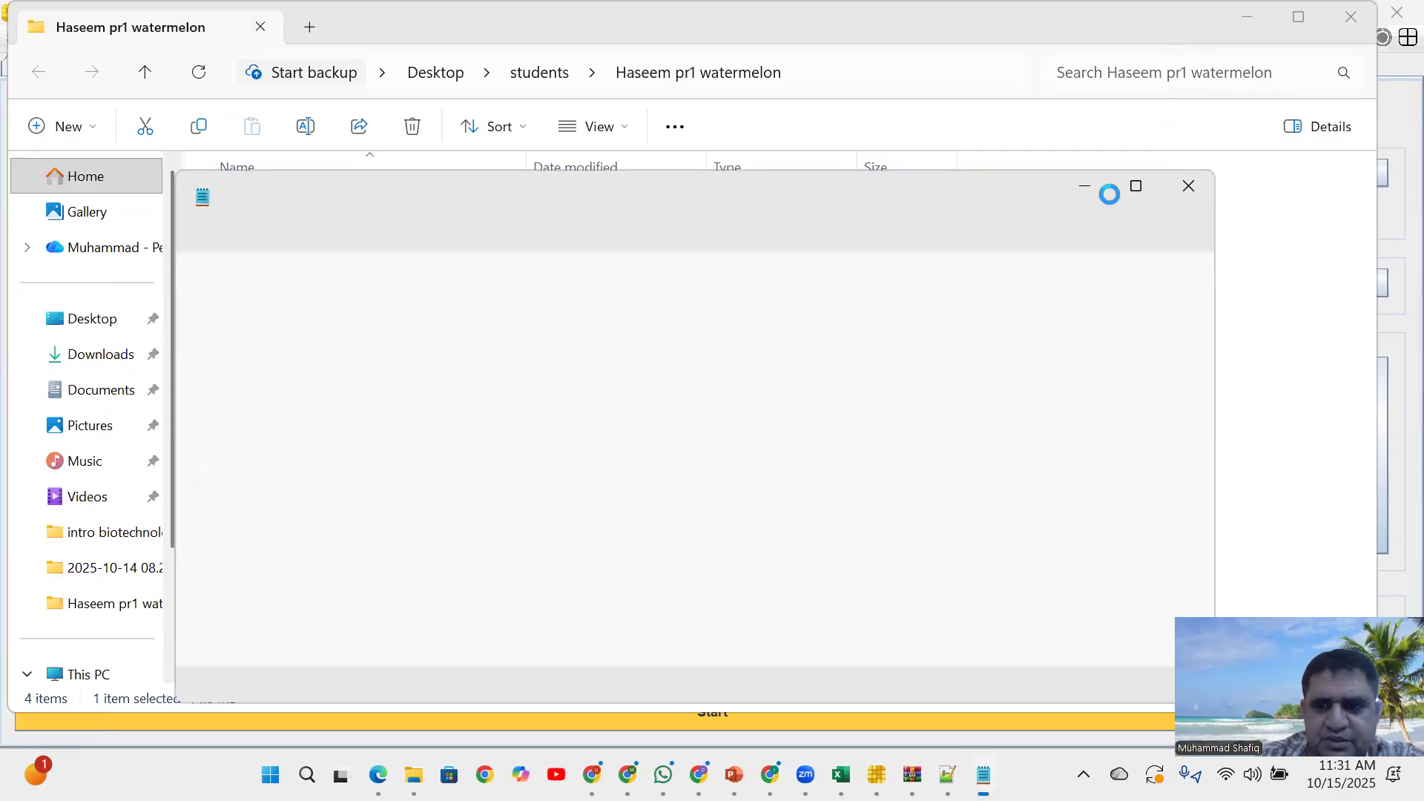
{"action": "left_click", "coordinate": [1137, 187]}
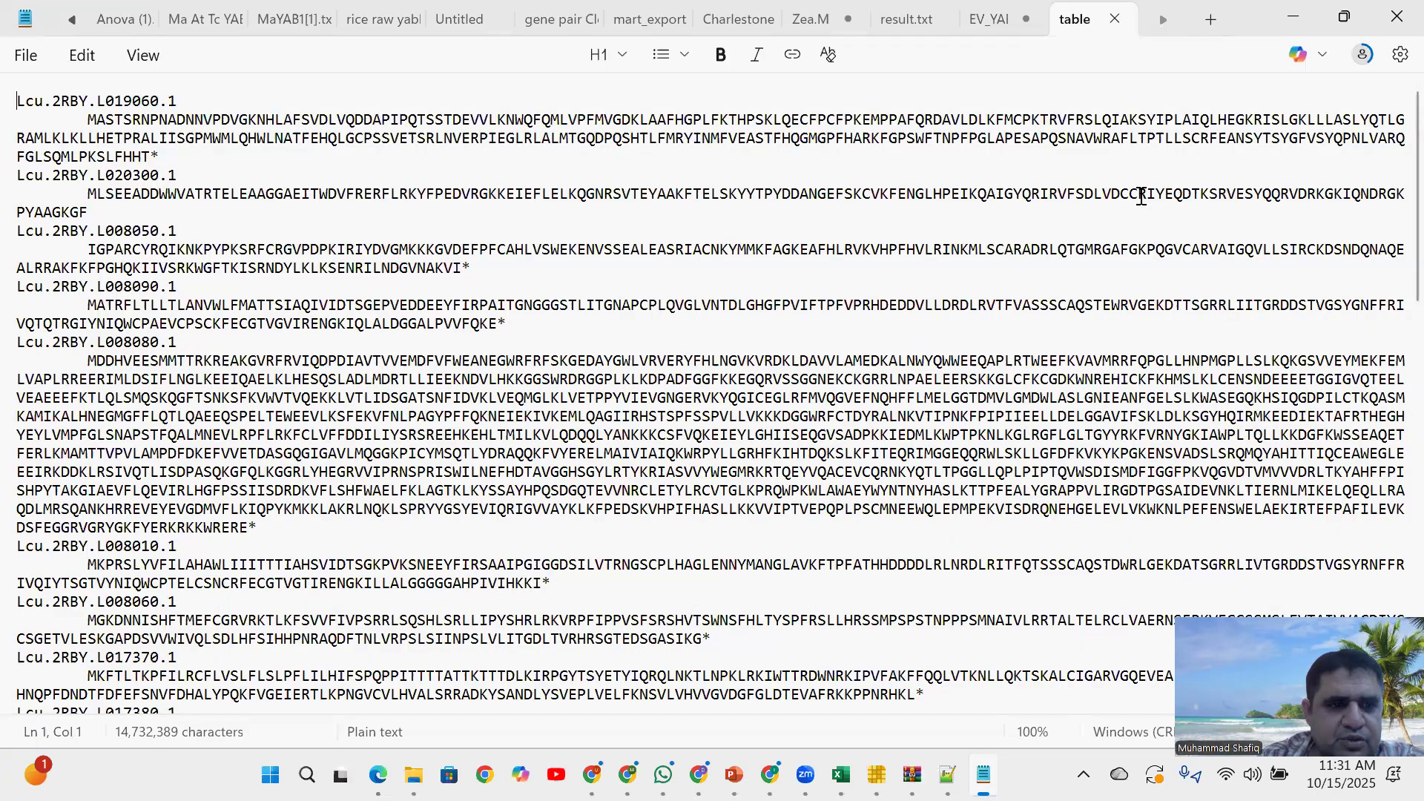
{"action": "left_click", "coordinate": [1297, 13]}
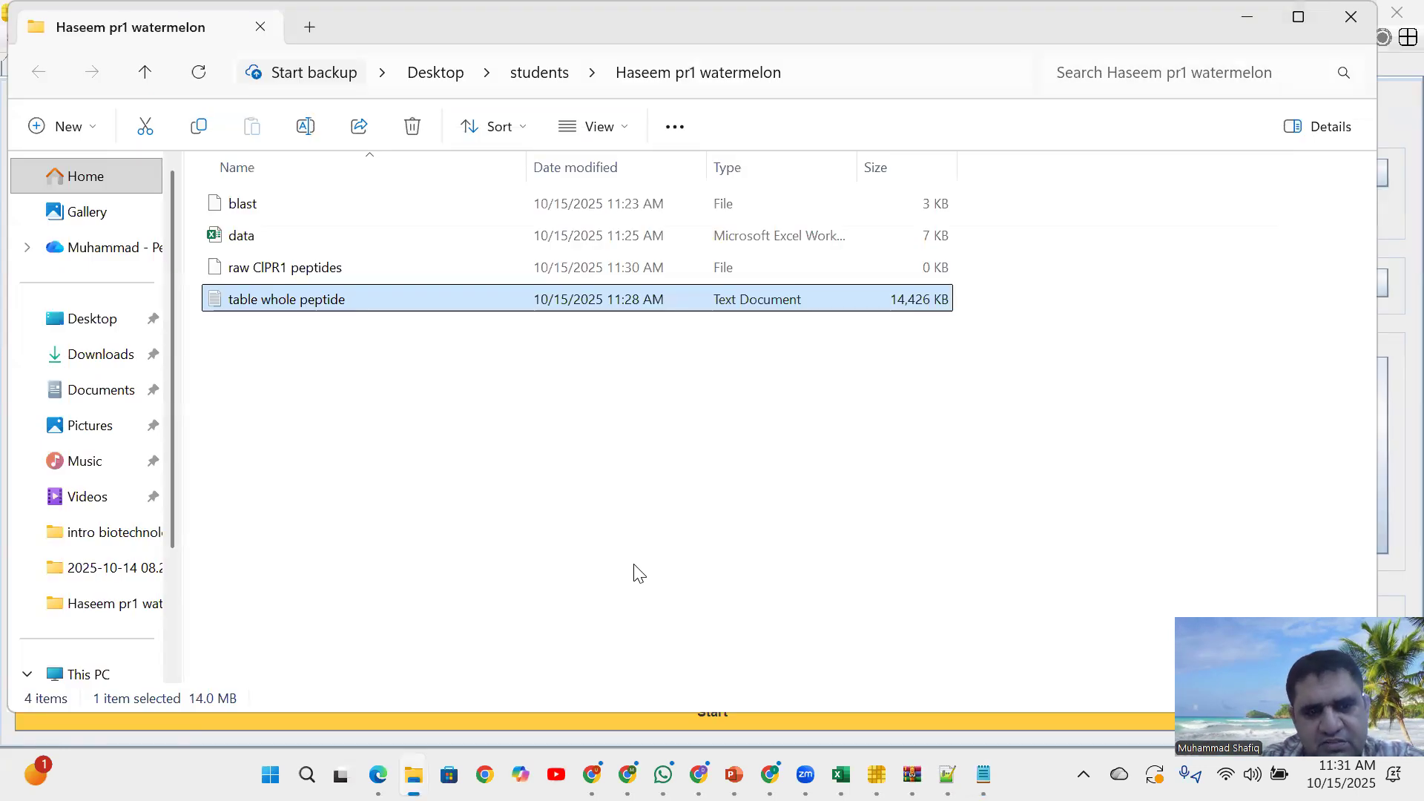
{"action": "left_click", "coordinate": [983, 774]}
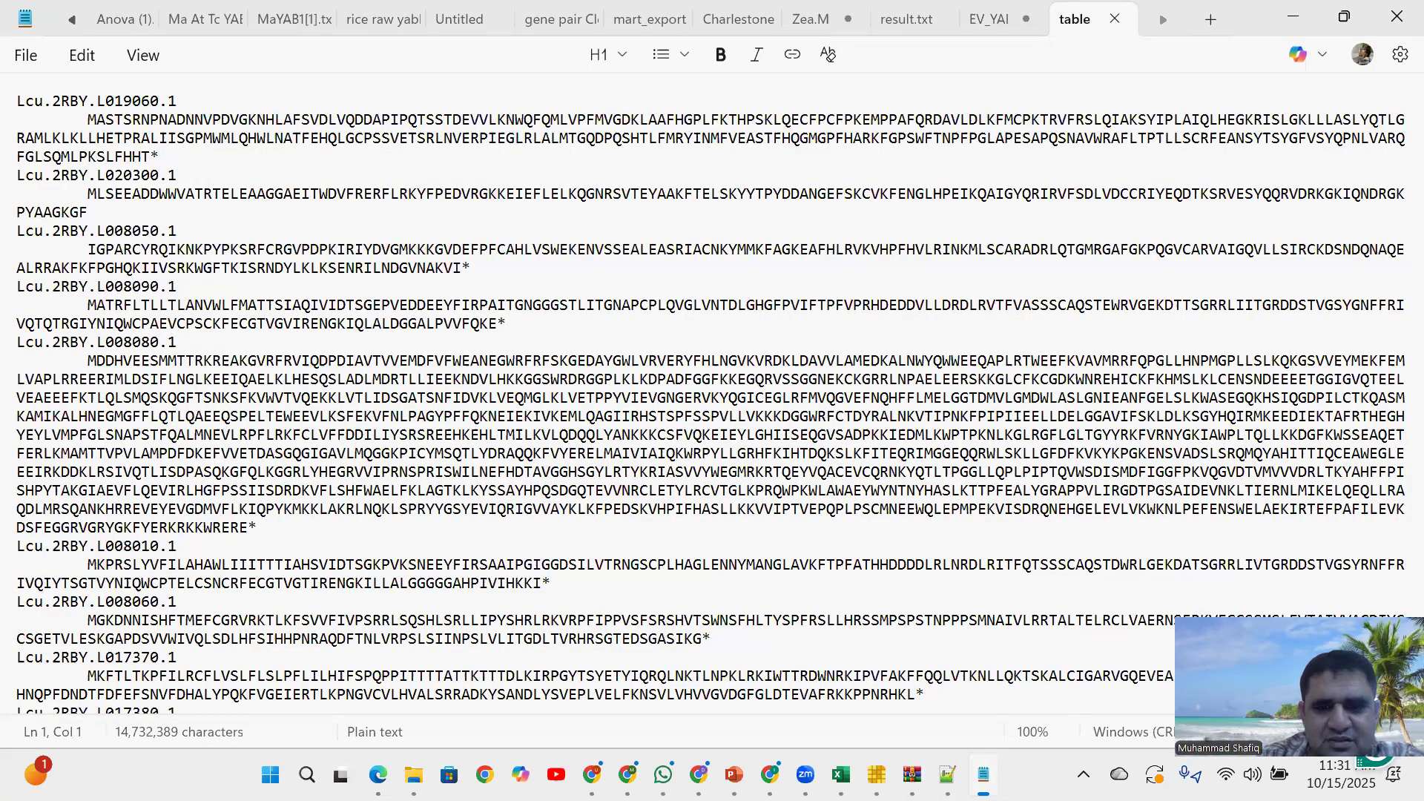
{"action": "left_click", "coordinate": [1293, 16]}
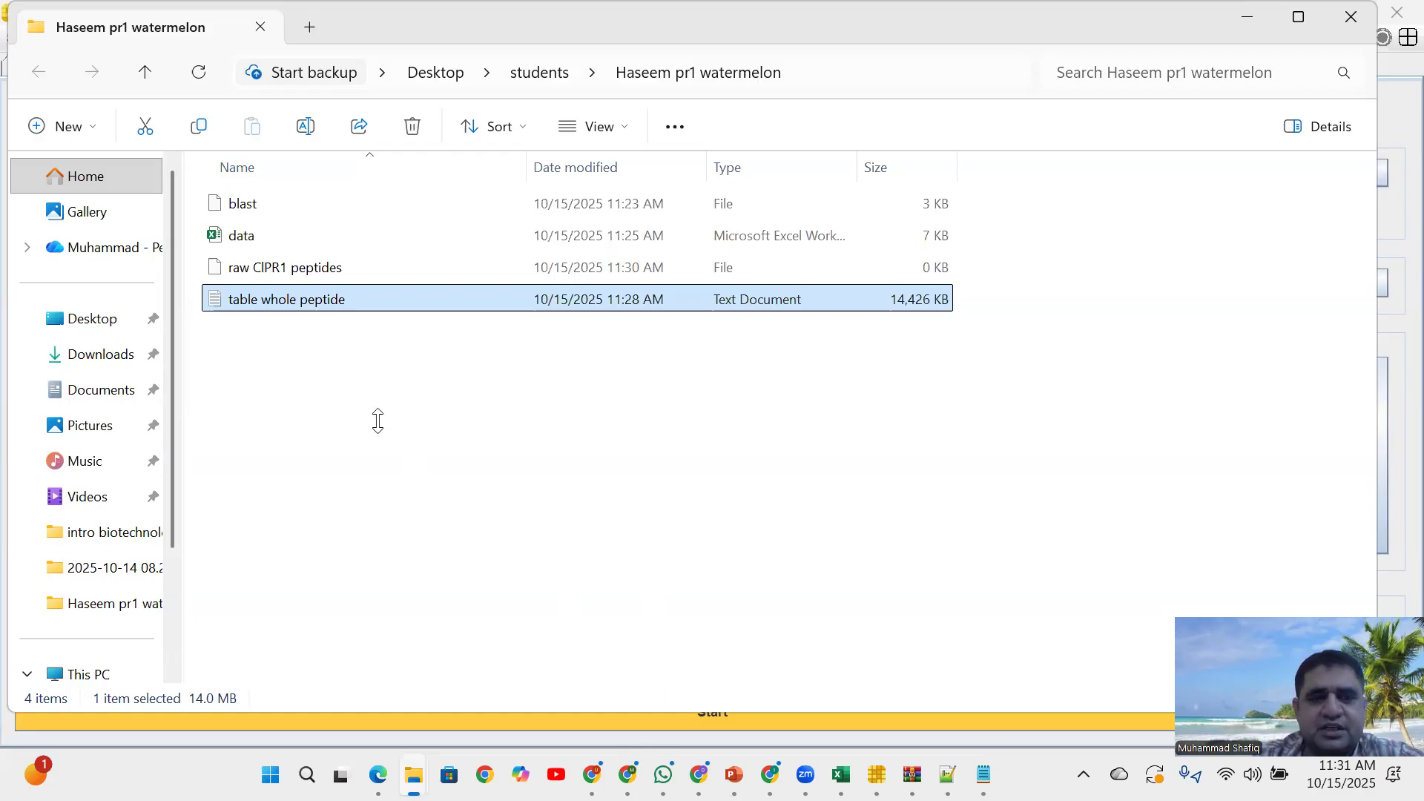
{"action": "left_click", "coordinate": [327, 260]}
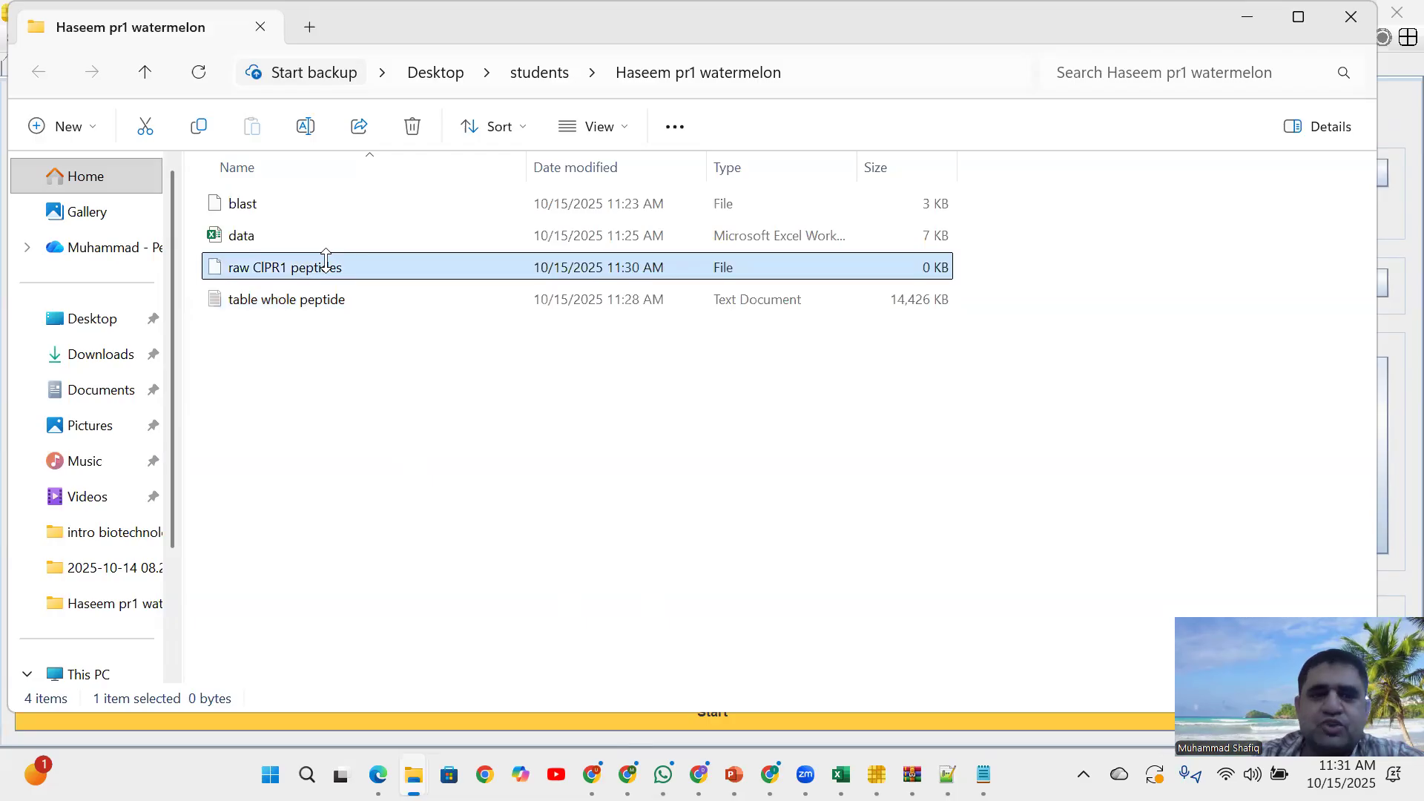
{"action": "right_click", "coordinate": [326, 259]}
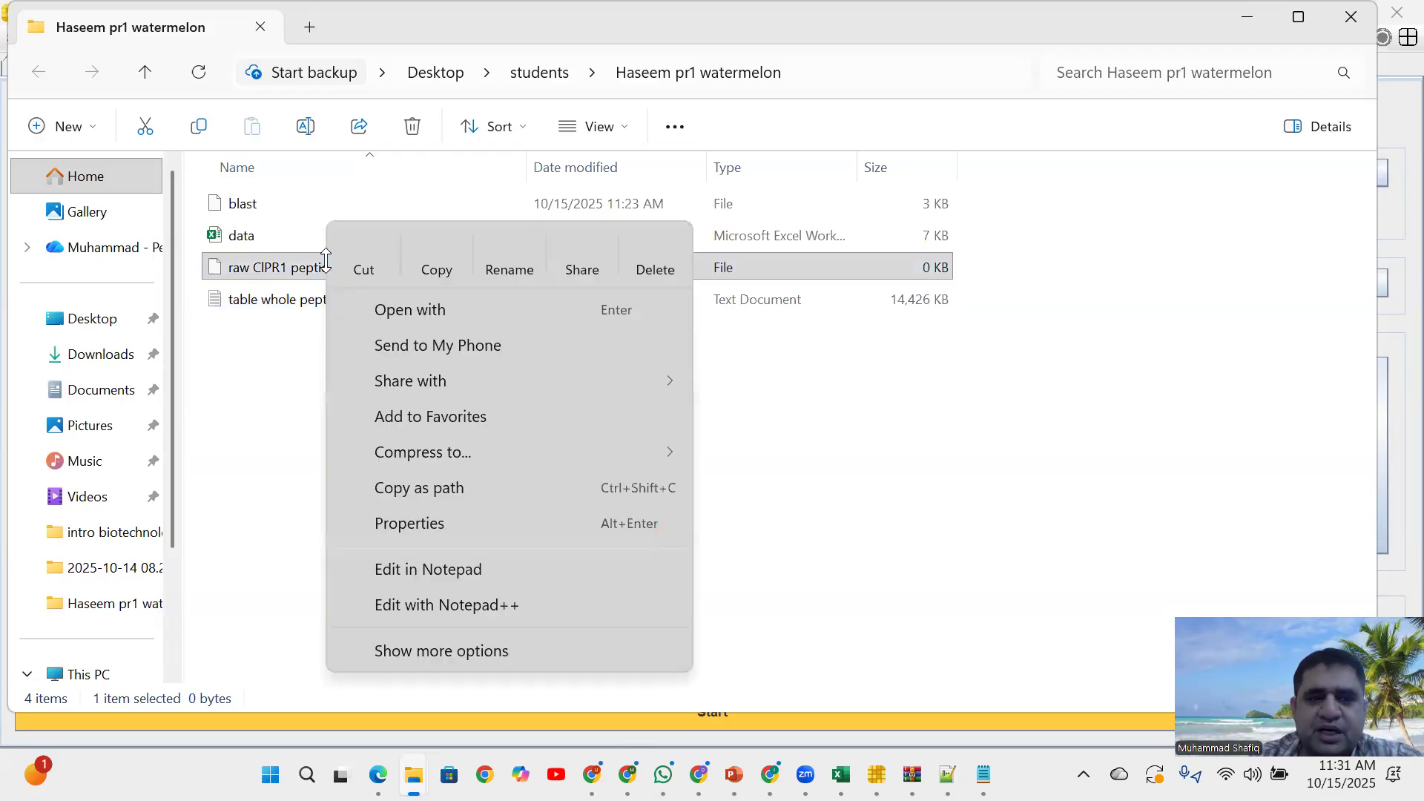
{"action": "left_click", "coordinate": [247, 341]}
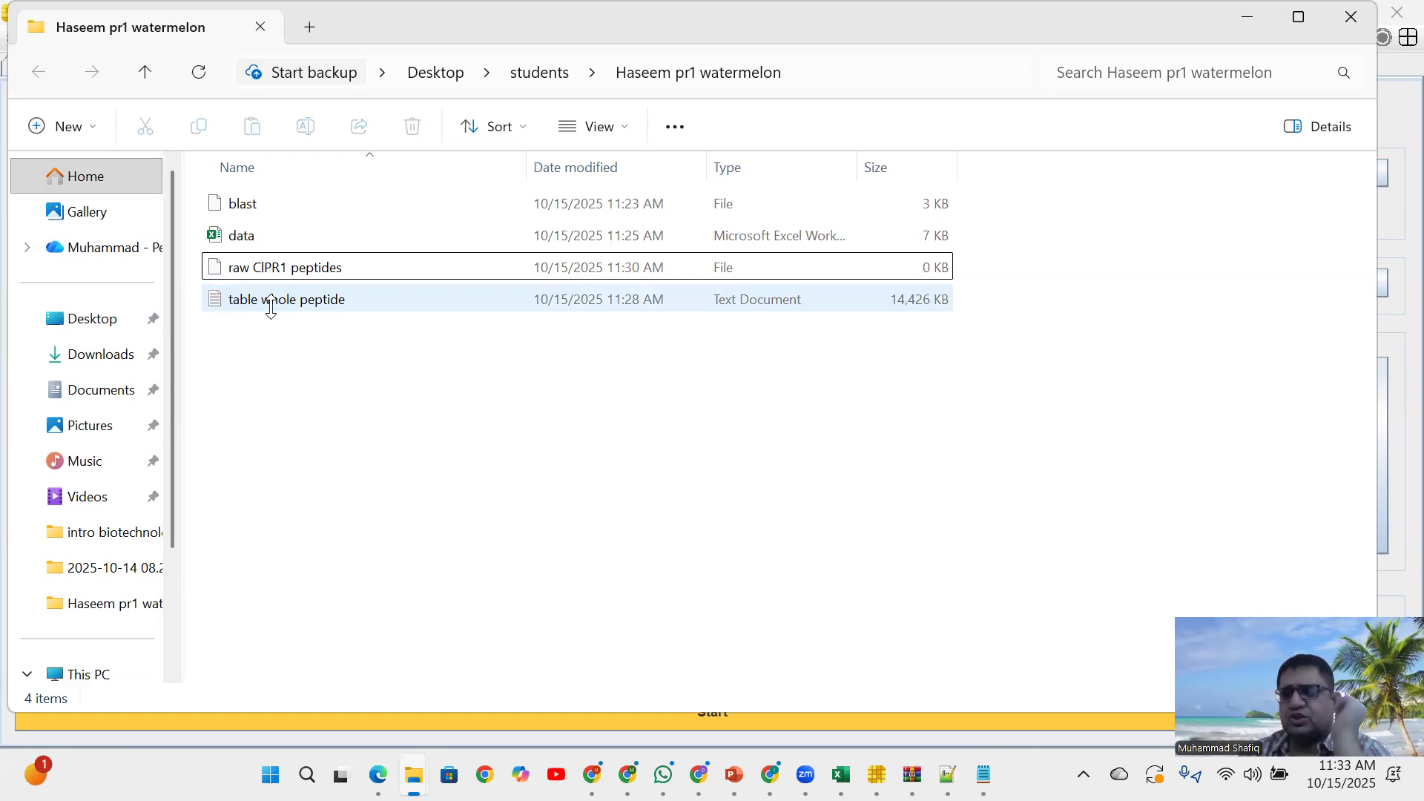
{"action": "mouse_move", "coordinate": [948, 775]}
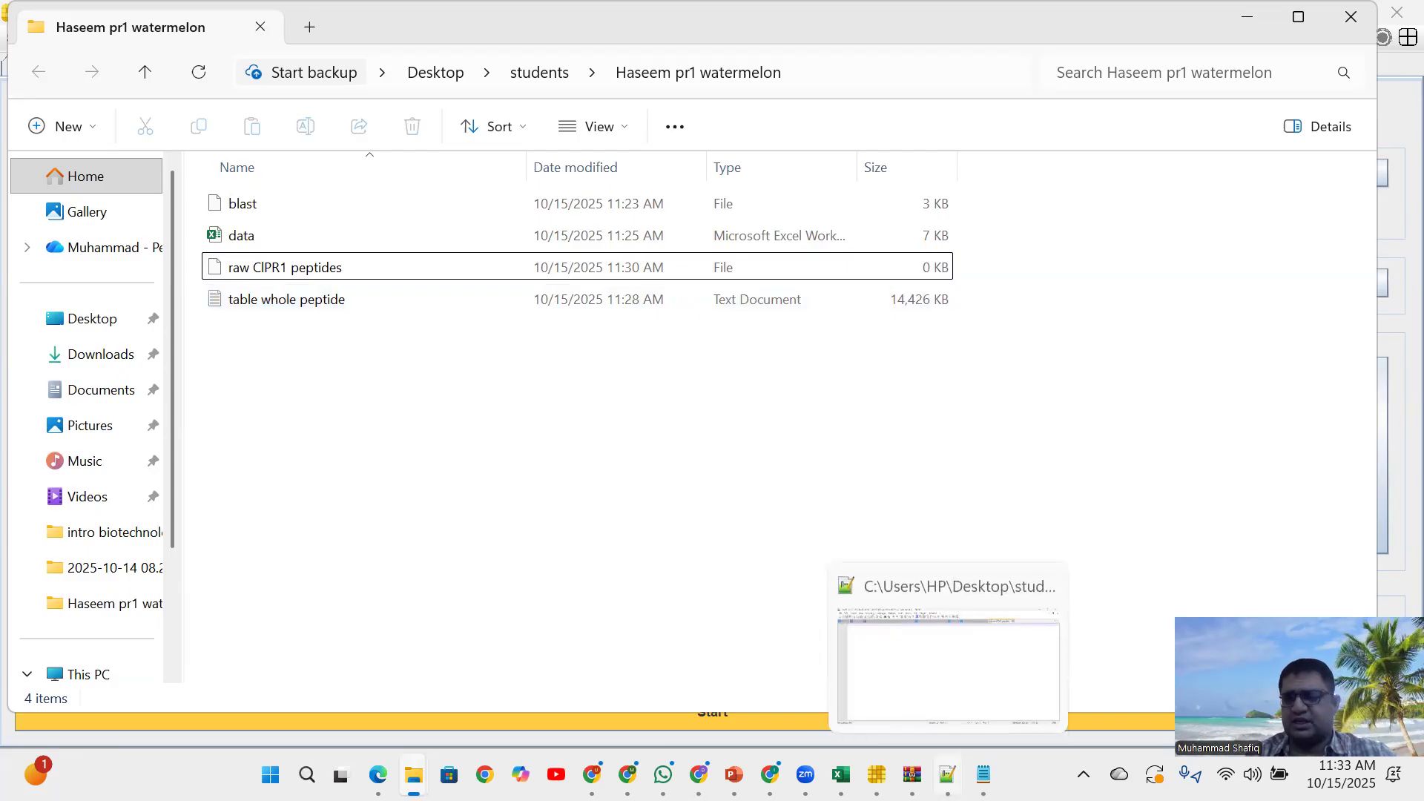
{"action": "left_click", "coordinate": [947, 774]}
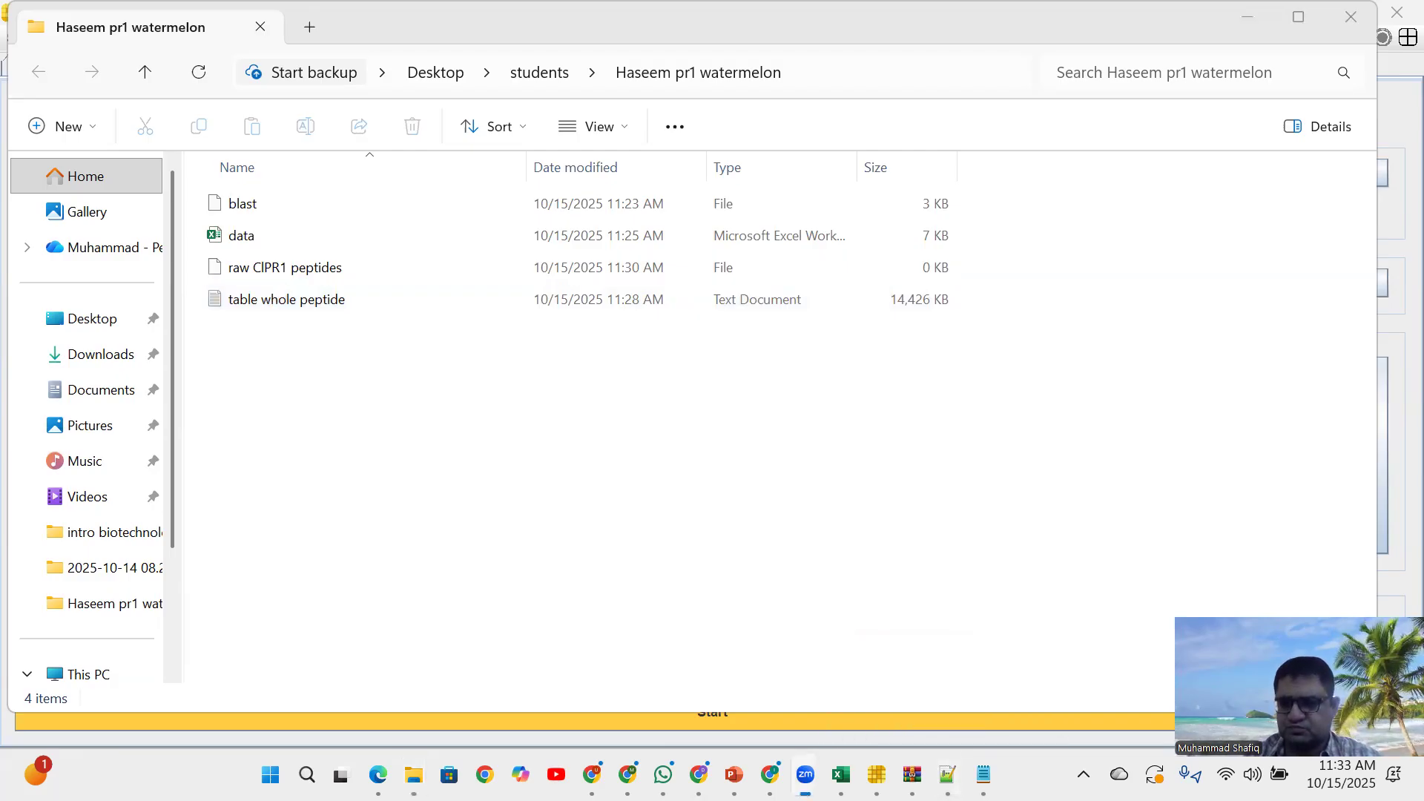